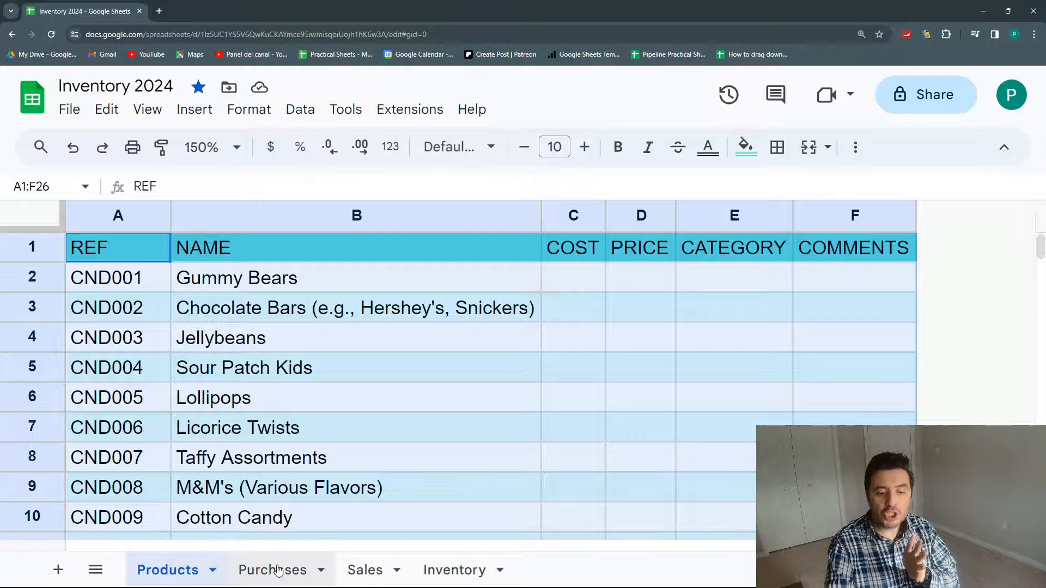
Look through the Purchases, Sales and Inventory sheets and return to the Products sheet
{"action": "left_click", "coordinate": [278, 571]}
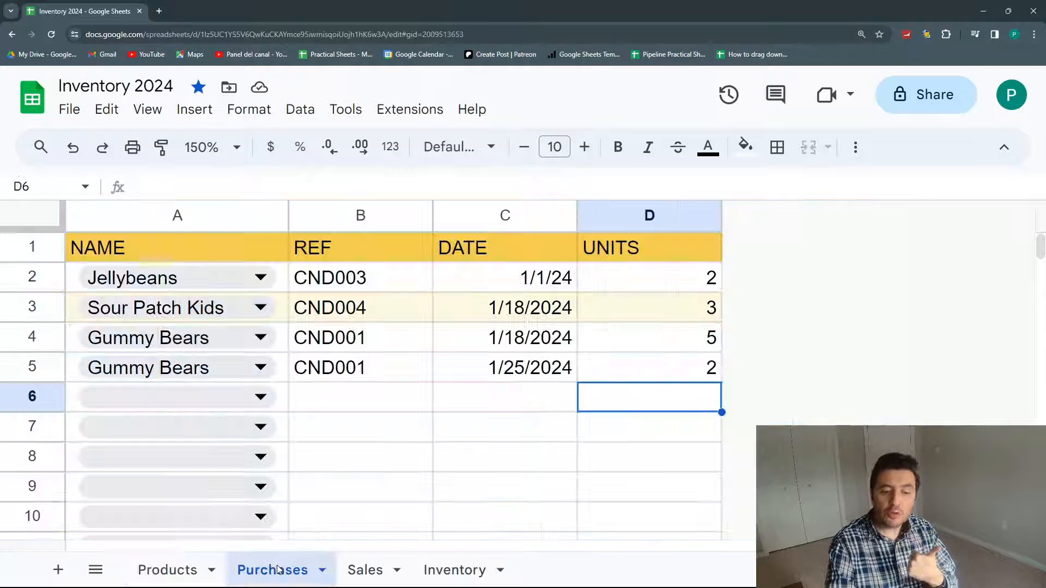
{"action": "left_click", "coordinate": [362, 572]}
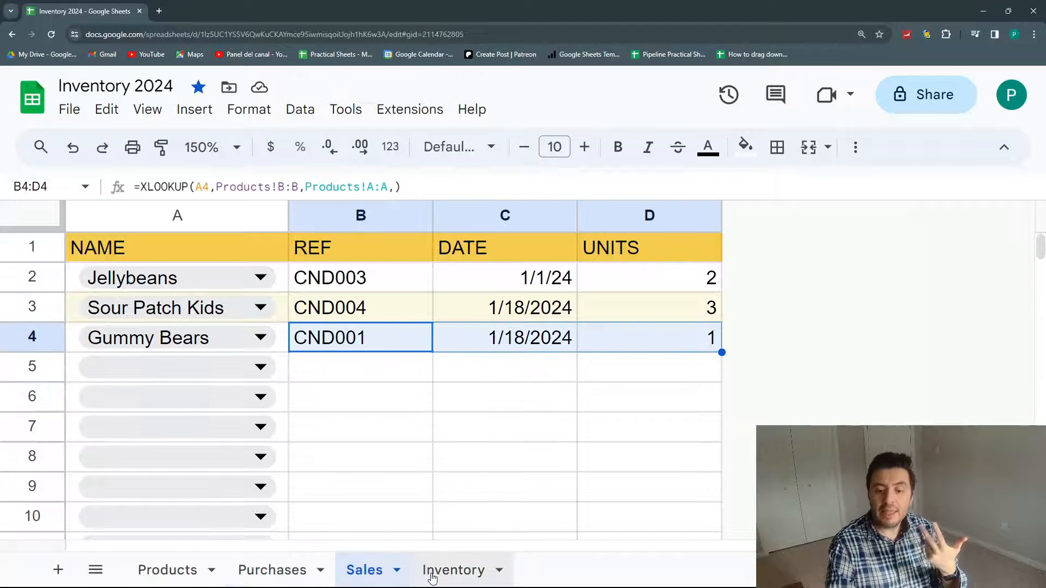
{"action": "left_click", "coordinate": [433, 573]}
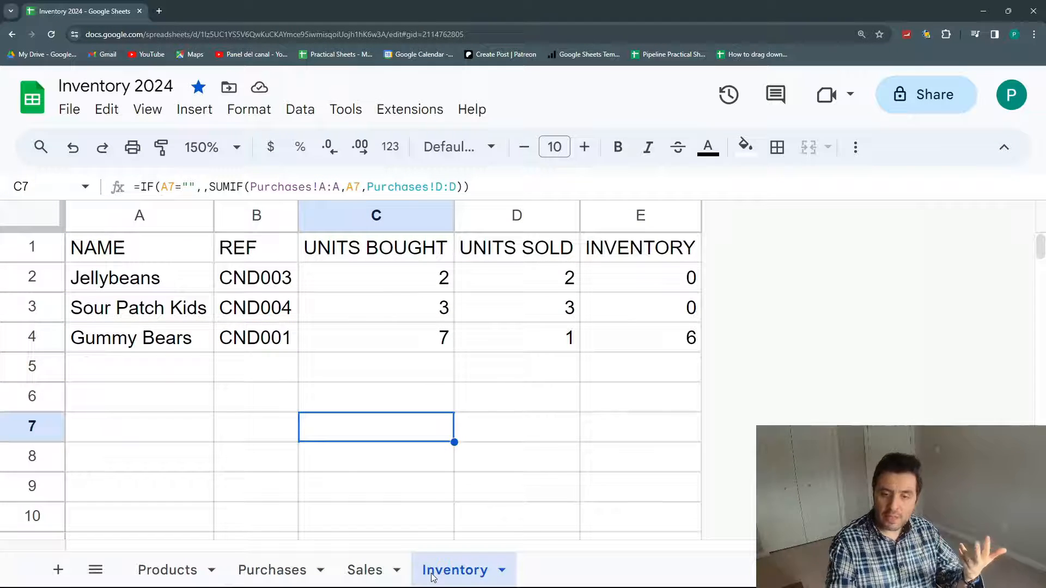
{"action": "left_click", "coordinate": [168, 571]}
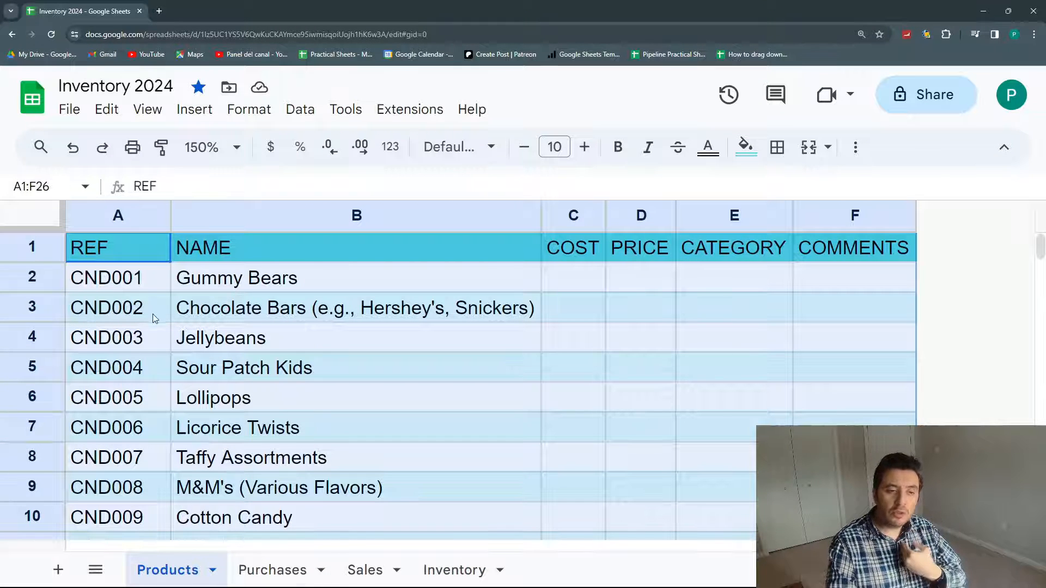
Narrow the REF column on the Purchases sheet and inspect the REF lookup formulas and the purchase dates
{"action": "left_click", "coordinate": [290, 575]}
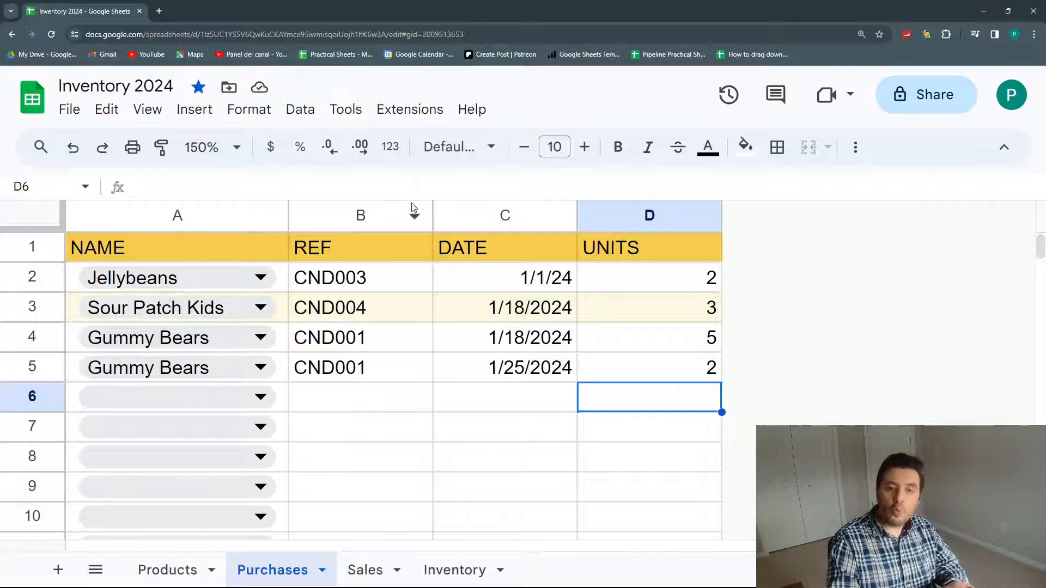
{"action": "left_click_drag", "start_coordinate": [433, 216], "coordinate": [381, 216]}
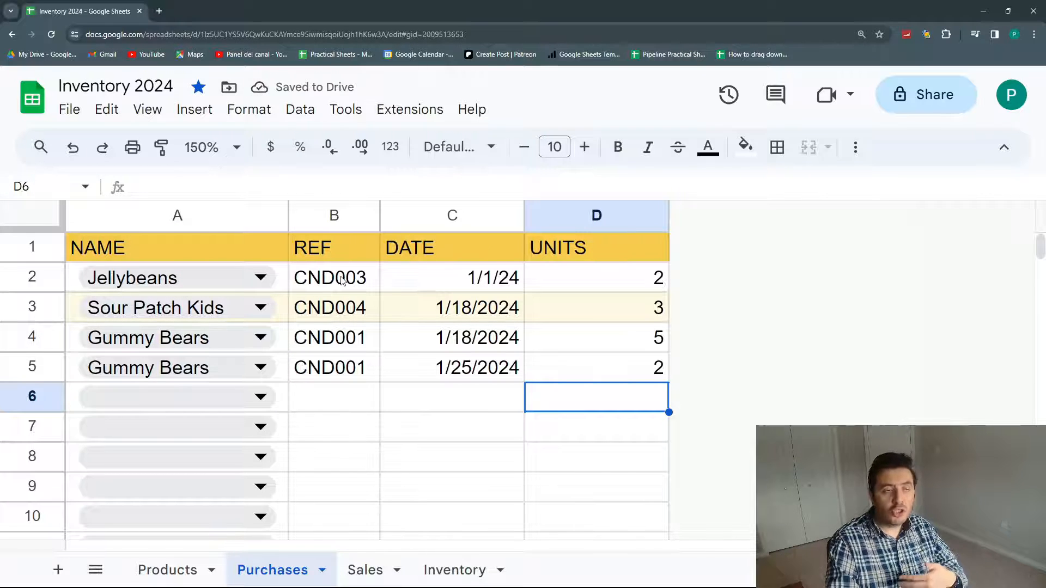
{"action": "left_click_drag", "start_coordinate": [342, 280], "coordinate": [351, 382]}
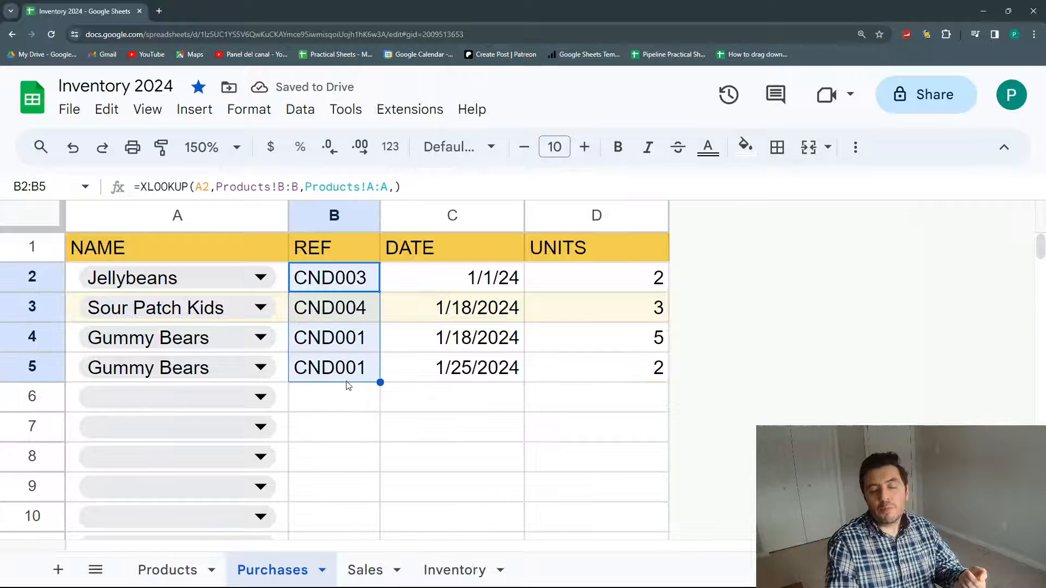
{"action": "left_click", "coordinate": [409, 300]}
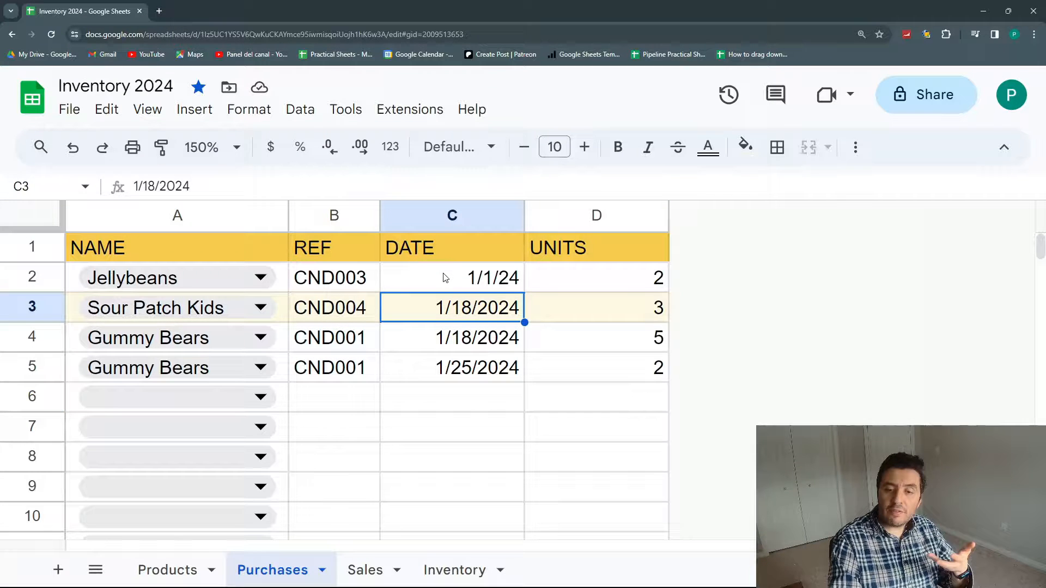
{"action": "left_click_drag", "start_coordinate": [446, 278], "coordinate": [459, 376]}
Try to enter the text TYTYTY as the purchase date in cell C6
{"action": "left_click", "coordinate": [459, 395]}
{"action": "type", "text": "TYTYTY"}
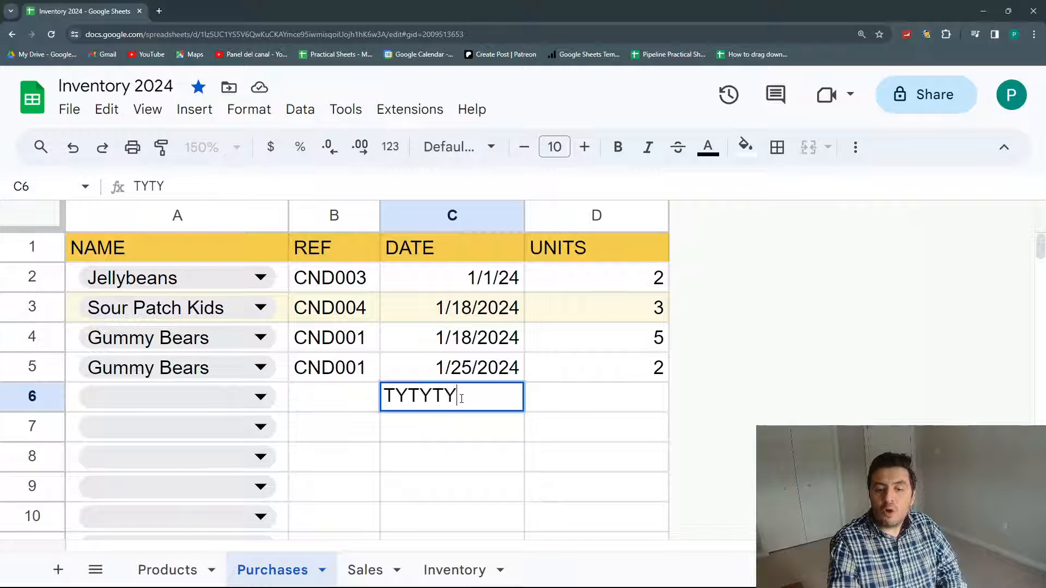
{"action": "key", "text": "Return"}
{"action": "left_click", "coordinate": [730, 369]}
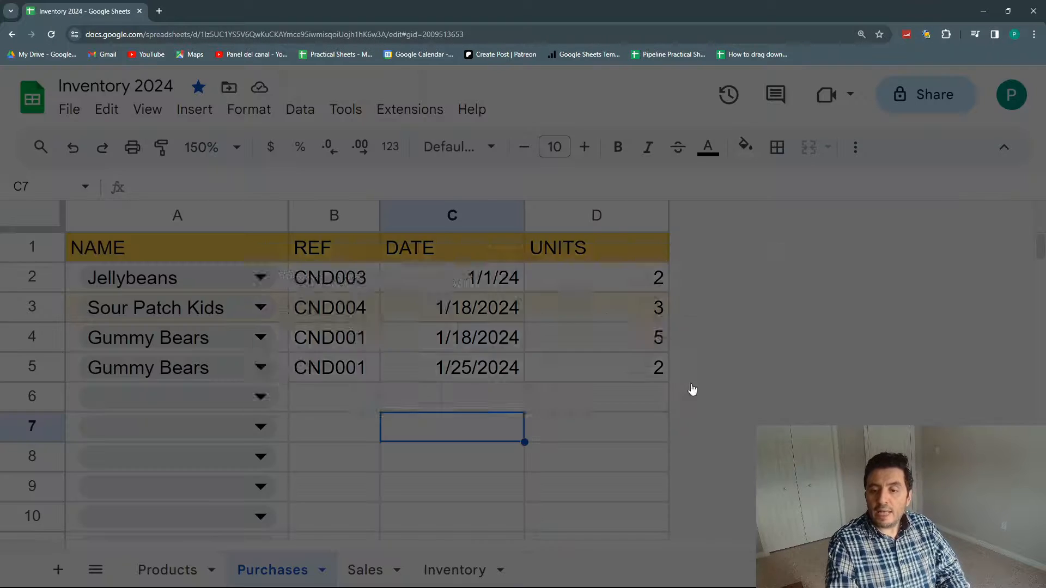
Test the validation of the UNITS column by trying to enter YUYU and -78 in cell D6
{"action": "left_click", "coordinate": [605, 399]}
{"action": "type", "text": "YUYU"}
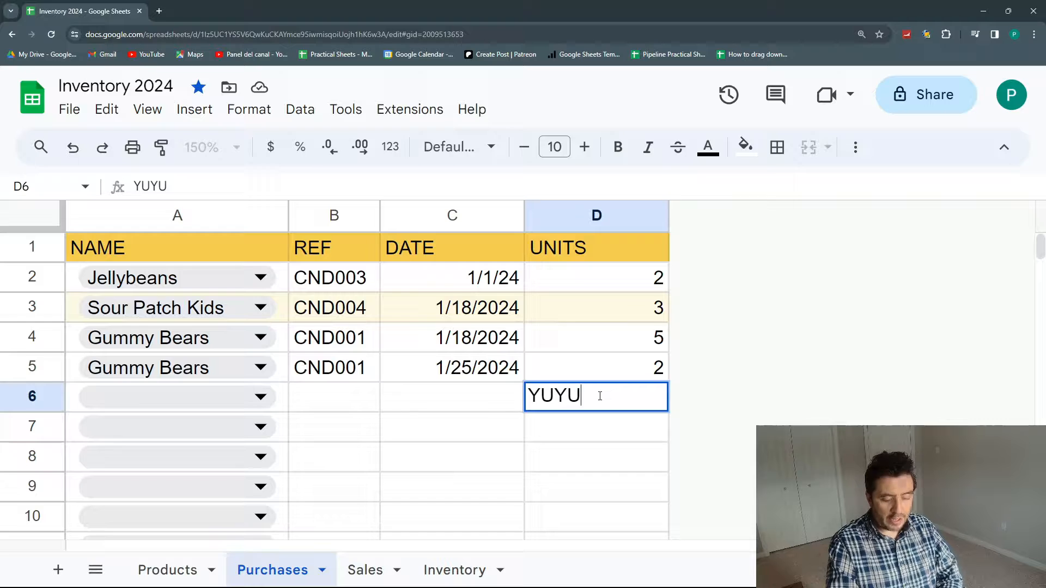
{"action": "key", "text": "Return"}
{"action": "left_click", "coordinate": [714, 369]}
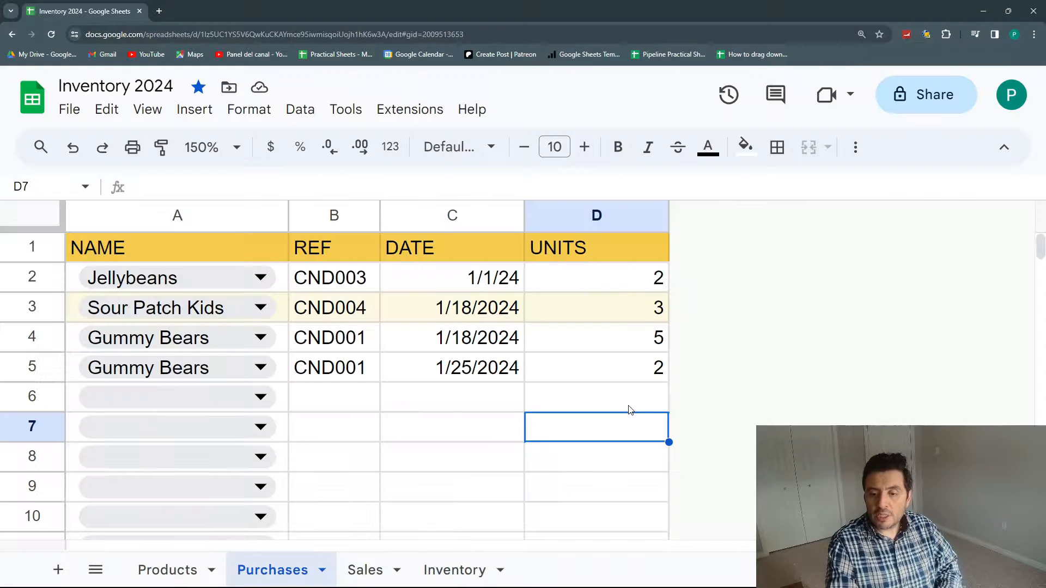
{"action": "left_click", "coordinate": [623, 401]}
{"action": "type", "text": "-78"}
{"action": "key", "text": "Return"}
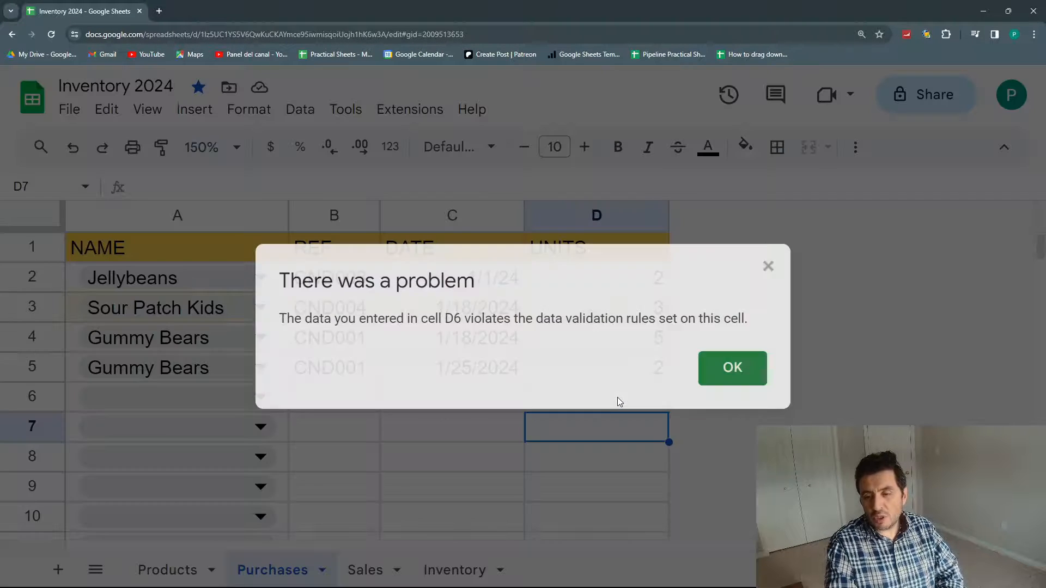
{"action": "left_click", "coordinate": [731, 376]}
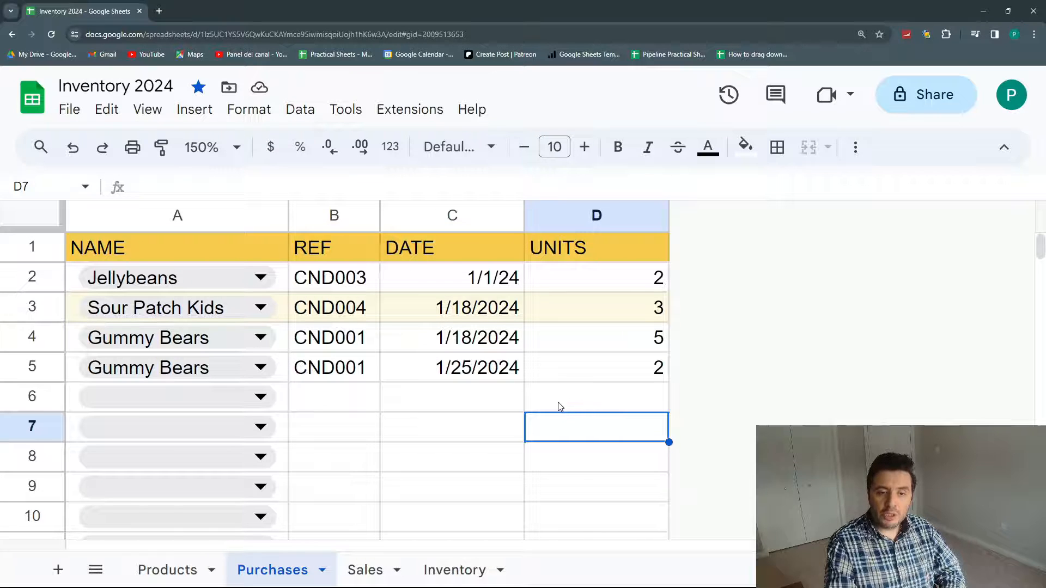
Browse the product names offered for cell A6 without choosing one
{"action": "left_click", "coordinate": [260, 397]}
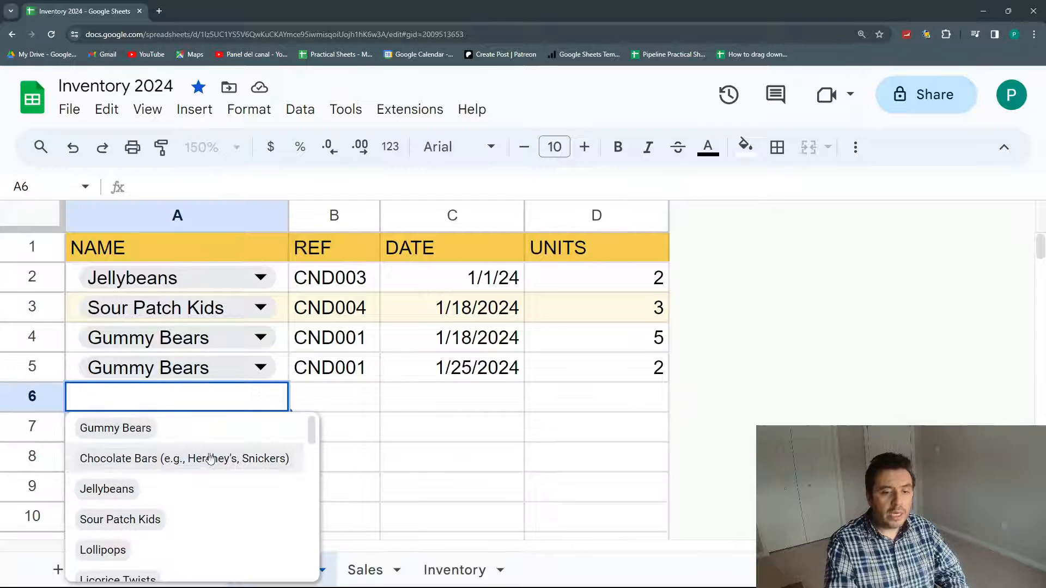
{"action": "scroll", "coordinate": [214, 461], "scroll_direction": "down", "scroll_amount": 5}
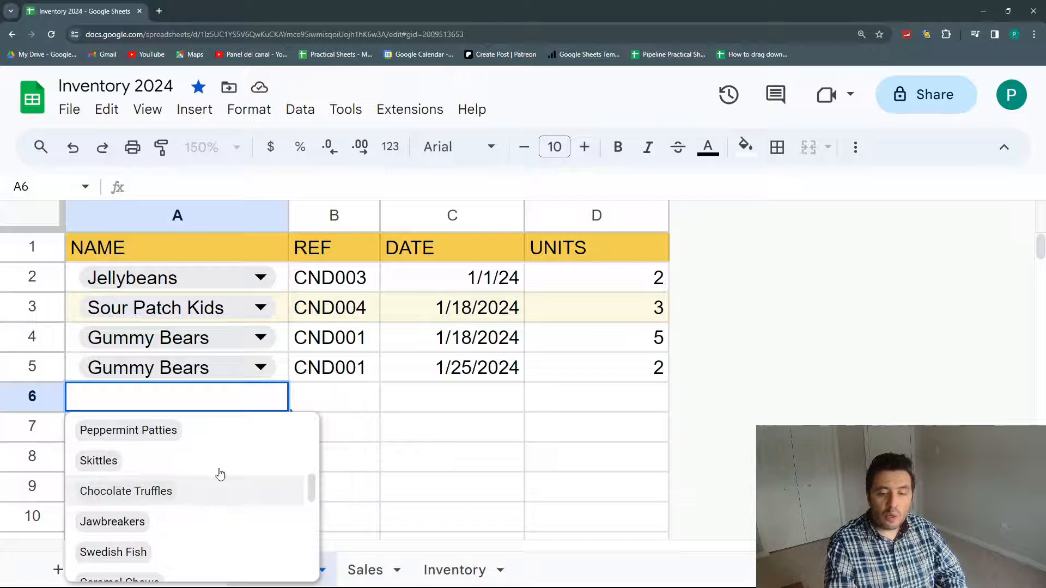
{"action": "left_click", "coordinate": [441, 376]}
Review the Sales sheet and examine the stock figures in rows 2 to 4 of the Inventory sheet
{"action": "left_click", "coordinate": [360, 568]}
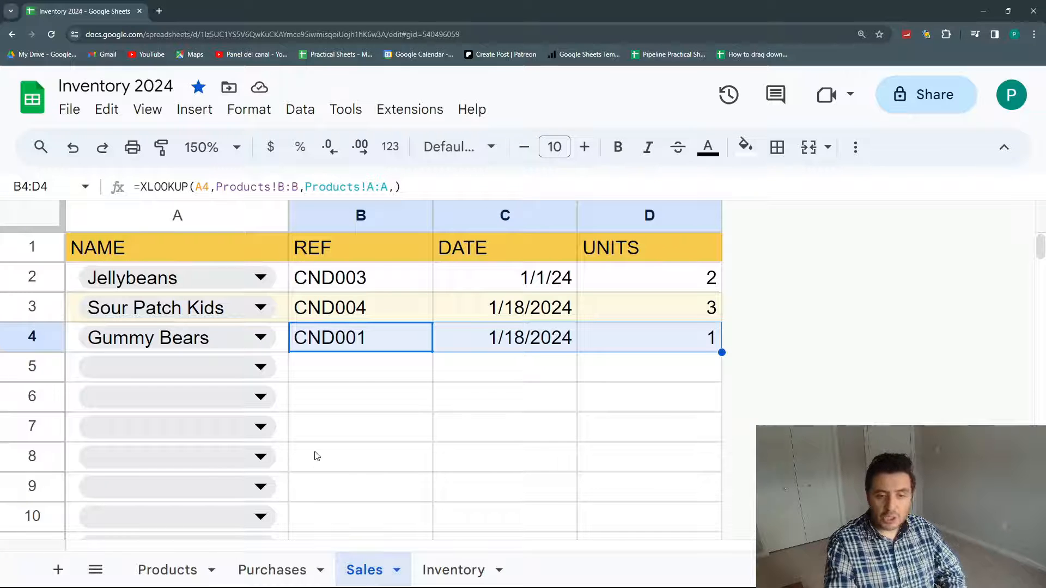
{"action": "left_click", "coordinate": [458, 570]}
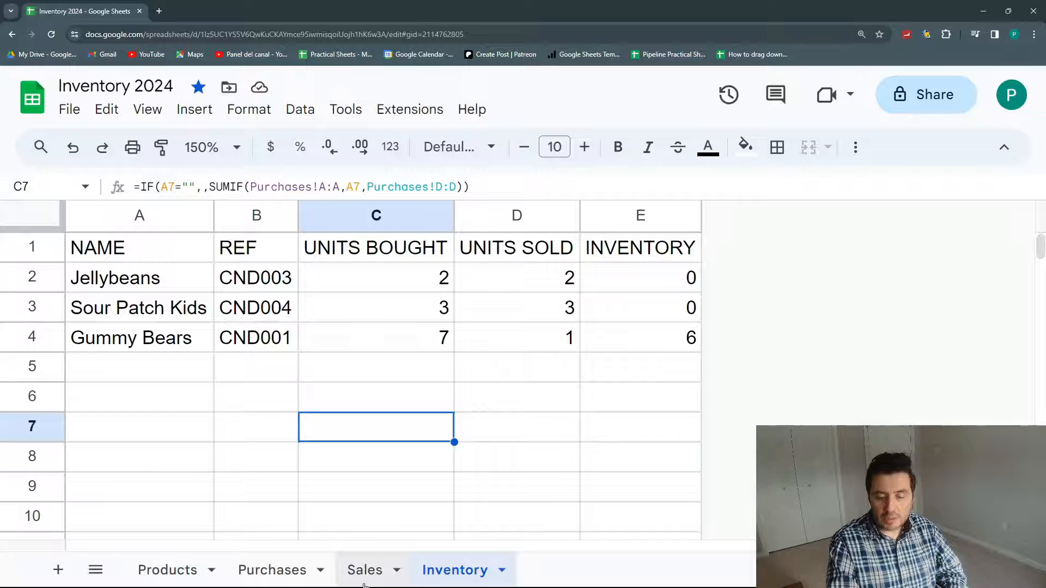
{"action": "left_click_drag", "start_coordinate": [643, 280], "coordinate": [647, 338]}
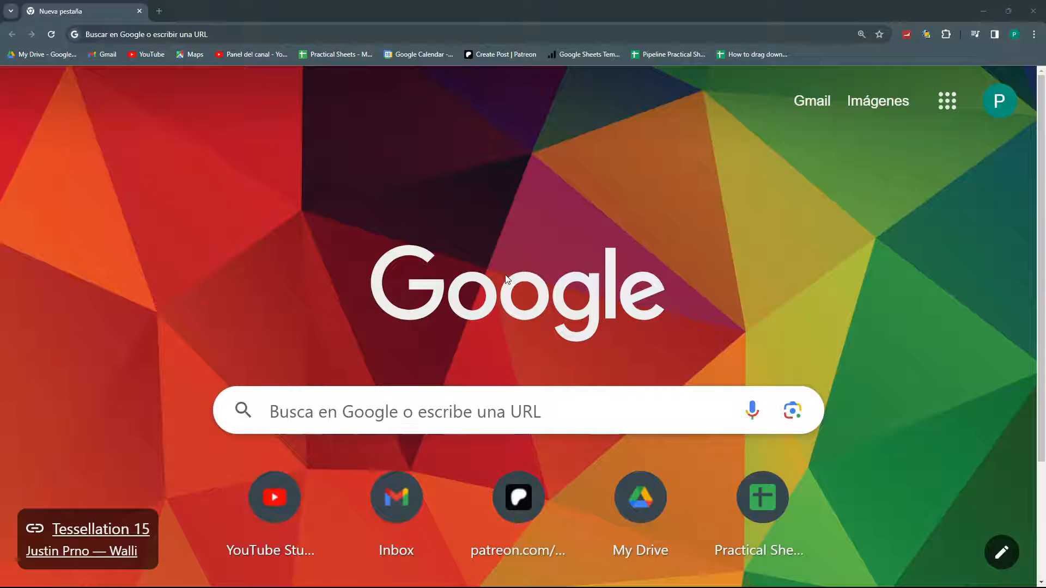
Create a blank Google Sheets spreadsheet through the address sheets.new
{"action": "left_click", "coordinate": [399, 31]}
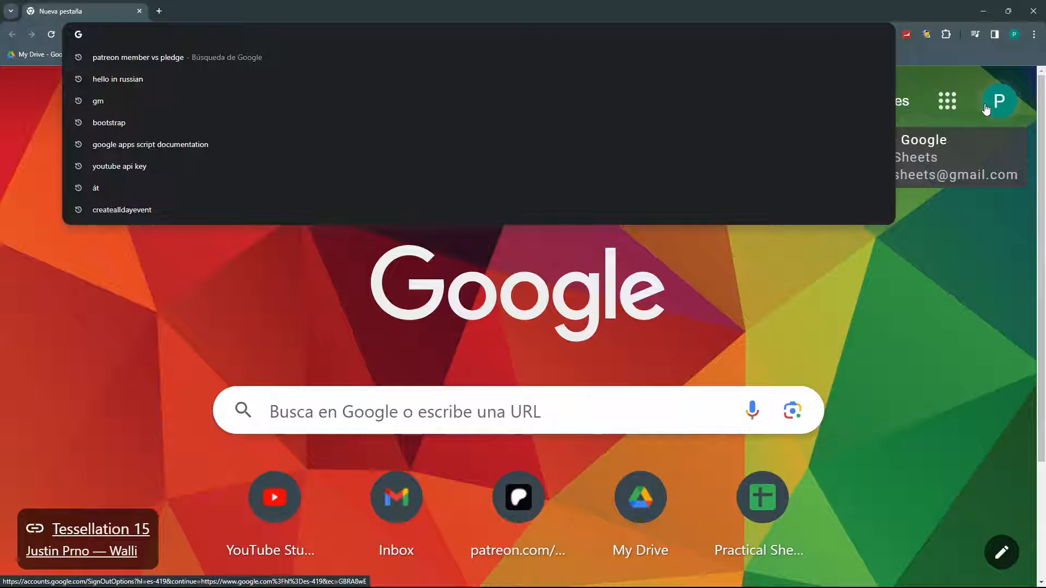
{"action": "type", "text": "sheets.new"}
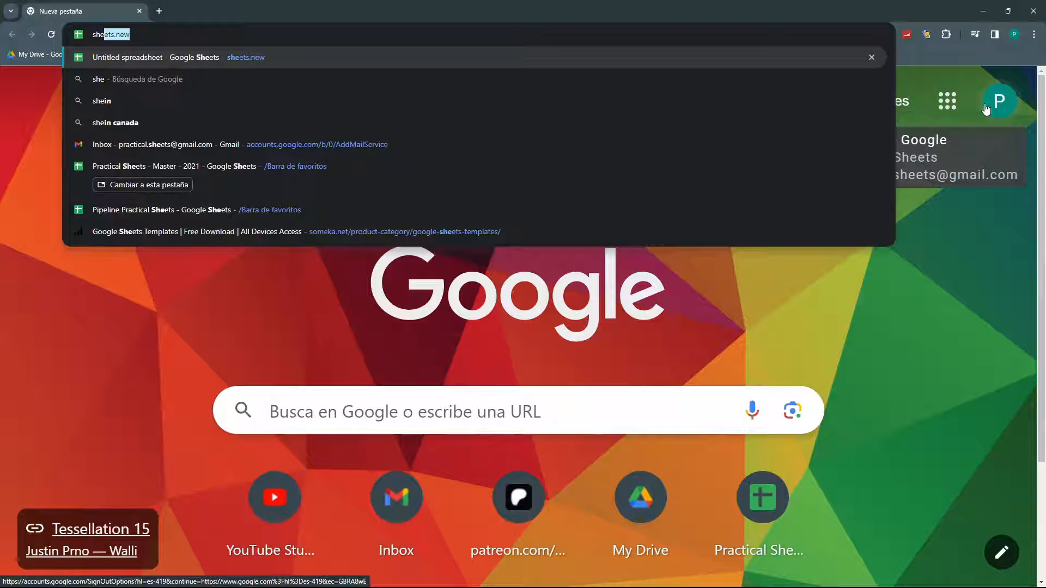
{"action": "key", "text": "Return"}
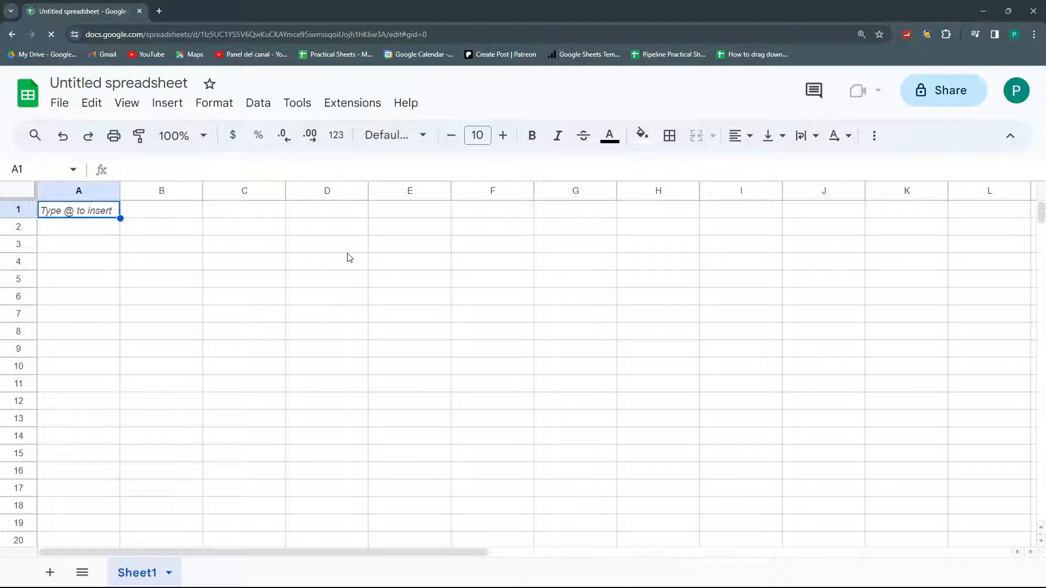
Rename the spreadsheet as Inventory 2024 and star it
{"action": "left_click", "coordinate": [169, 85]}
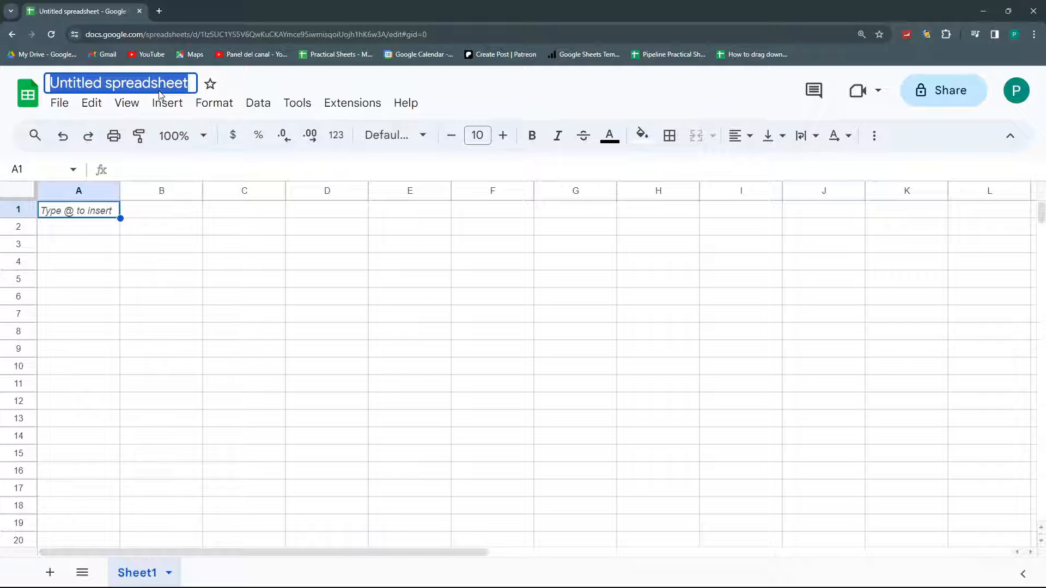
{"action": "type", "text": "In"}
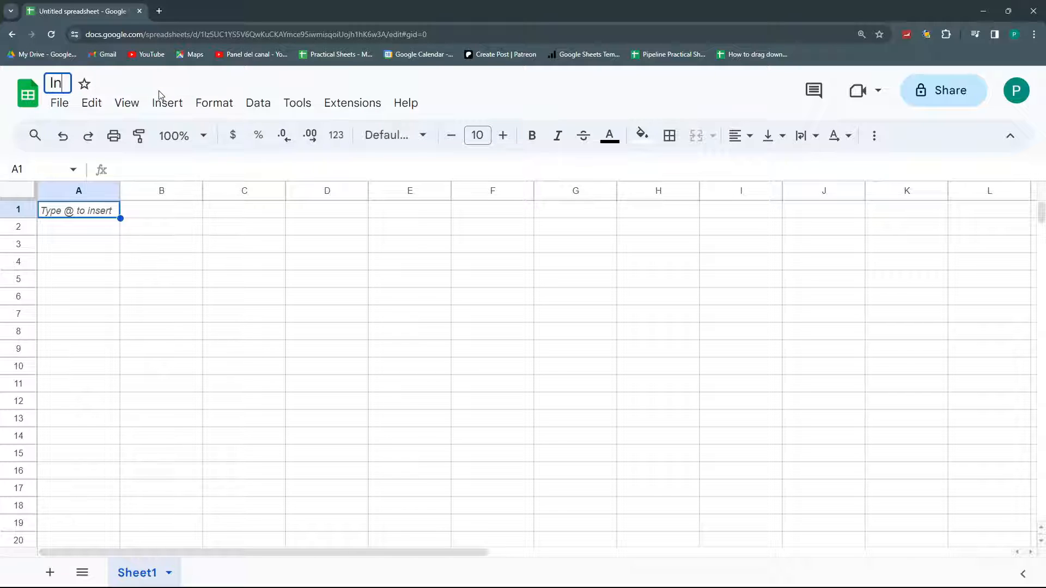
{"action": "type", "text": "ventory 2024"}
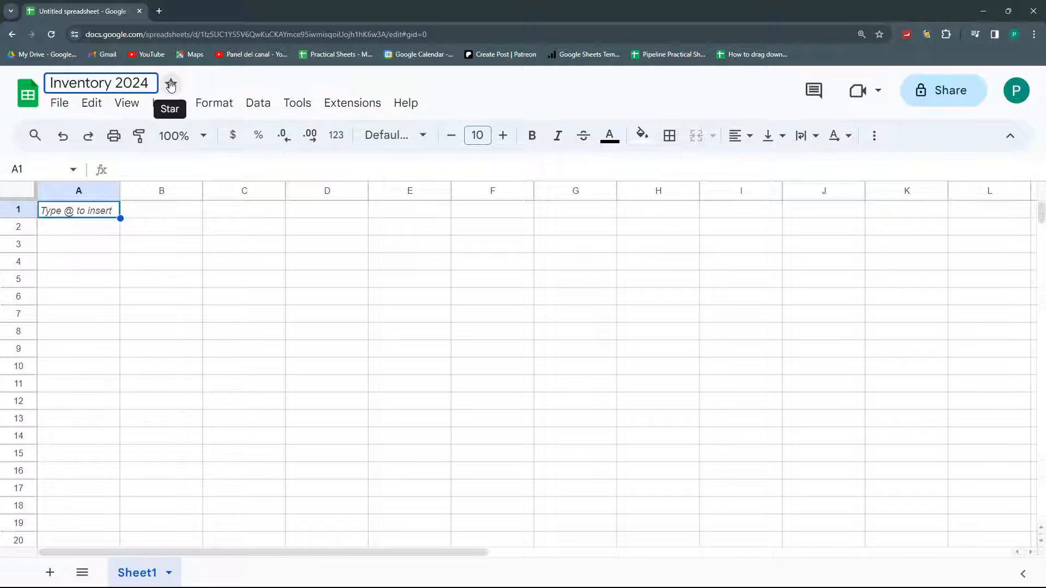
{"action": "key", "text": "Return"}
{"action": "left_click", "coordinate": [170, 87]}
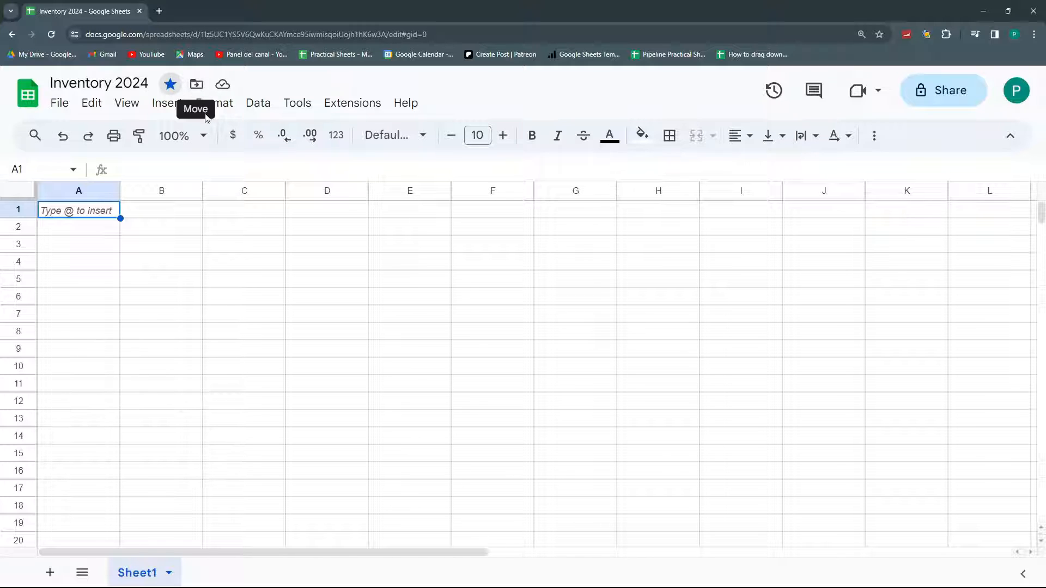
Rename the sheet Sheet1 as Products
{"action": "left_click", "coordinate": [223, 265]}
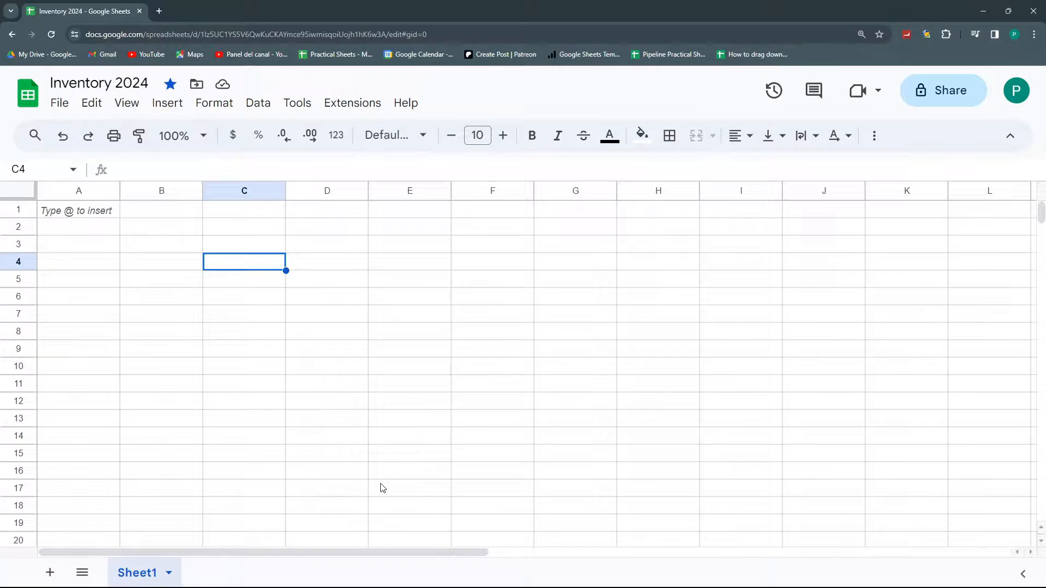
{"action": "key", "text": "ctrl+plus"}
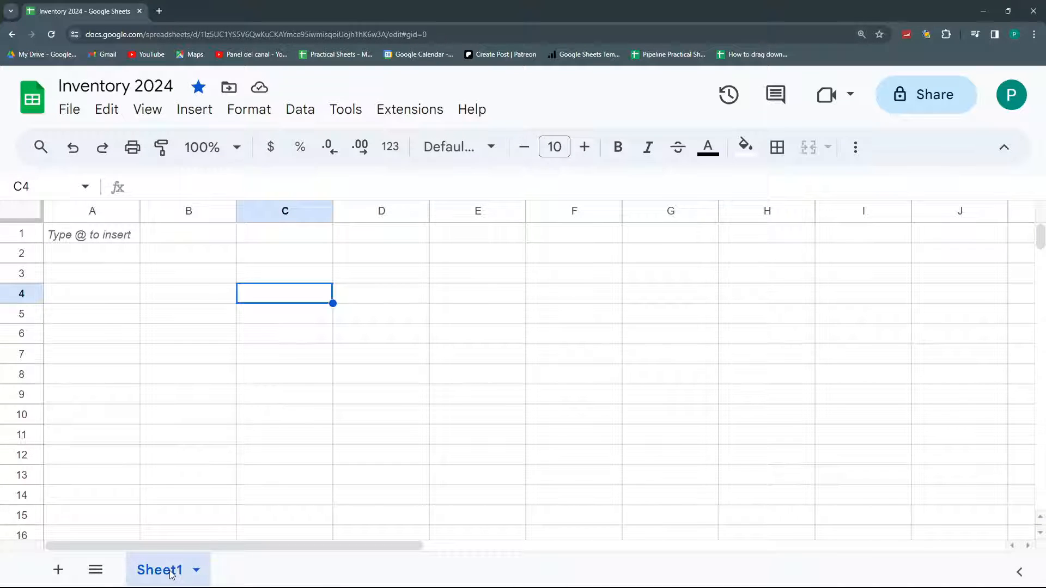
{"action": "double_click", "coordinate": [171, 575]}
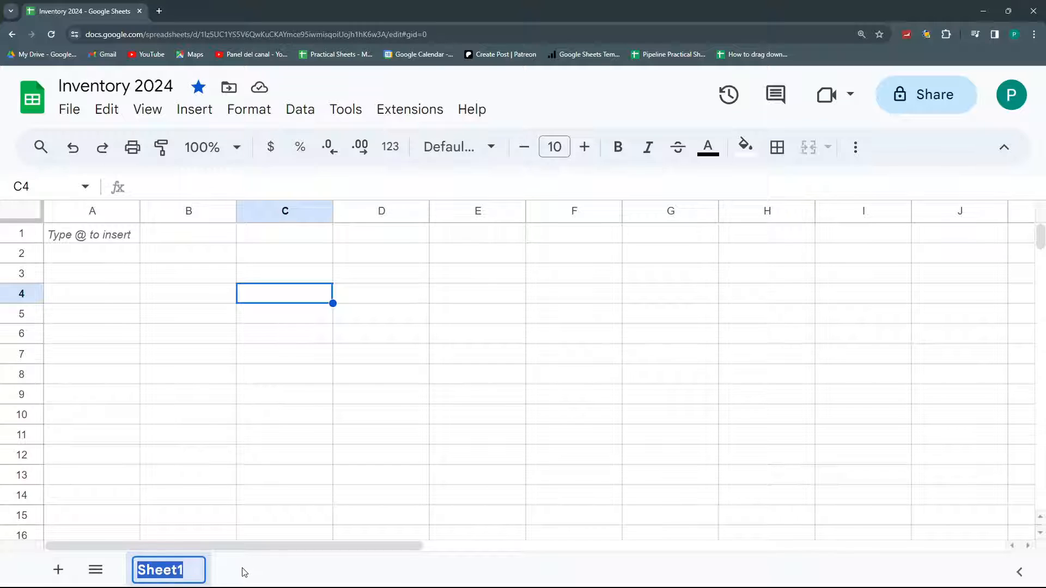
{"action": "type", "text": "Products"}
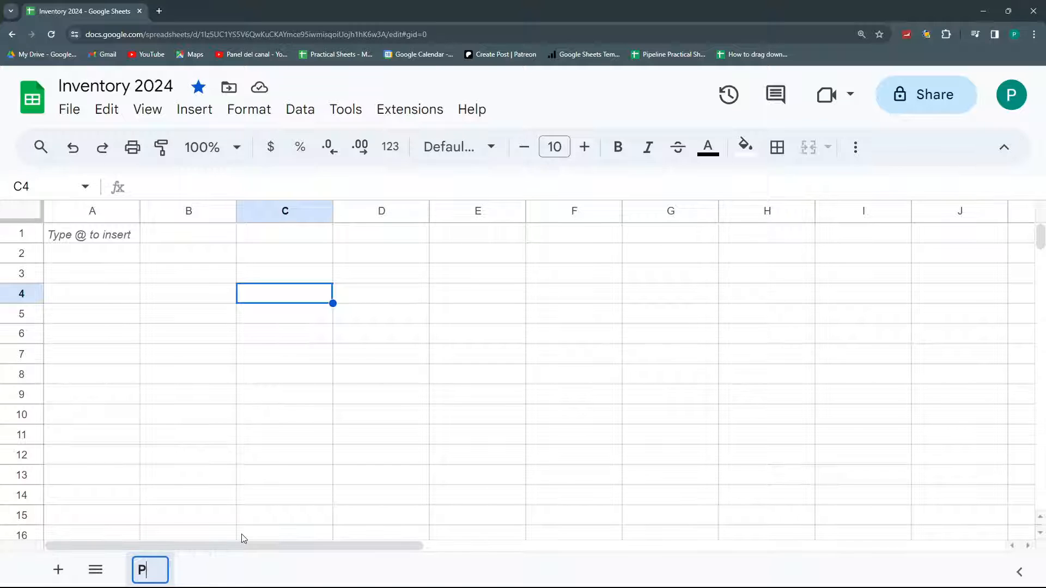
{"action": "key", "text": "Return"}
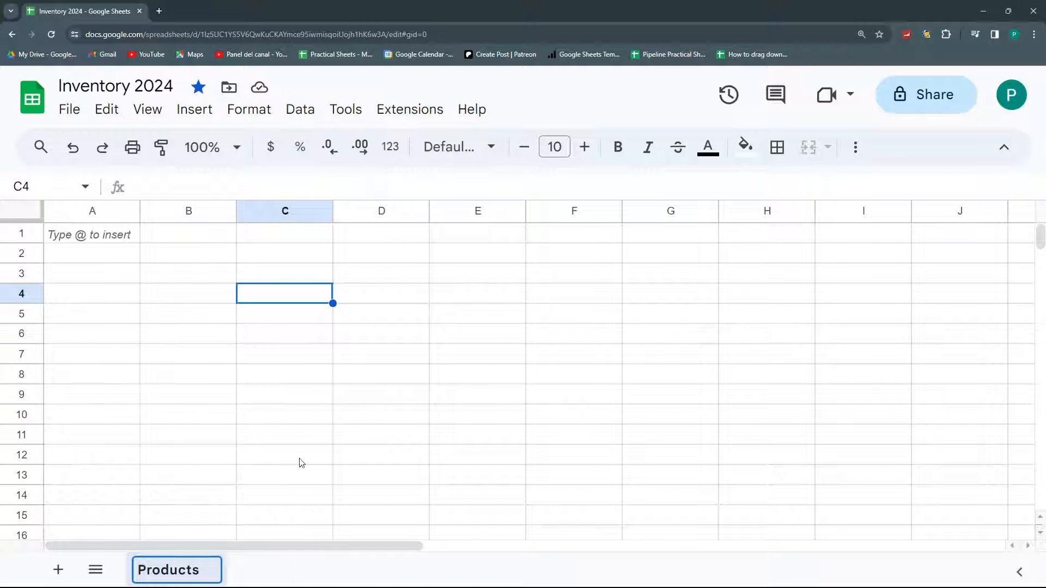
{"action": "left_click", "coordinate": [302, 424]}
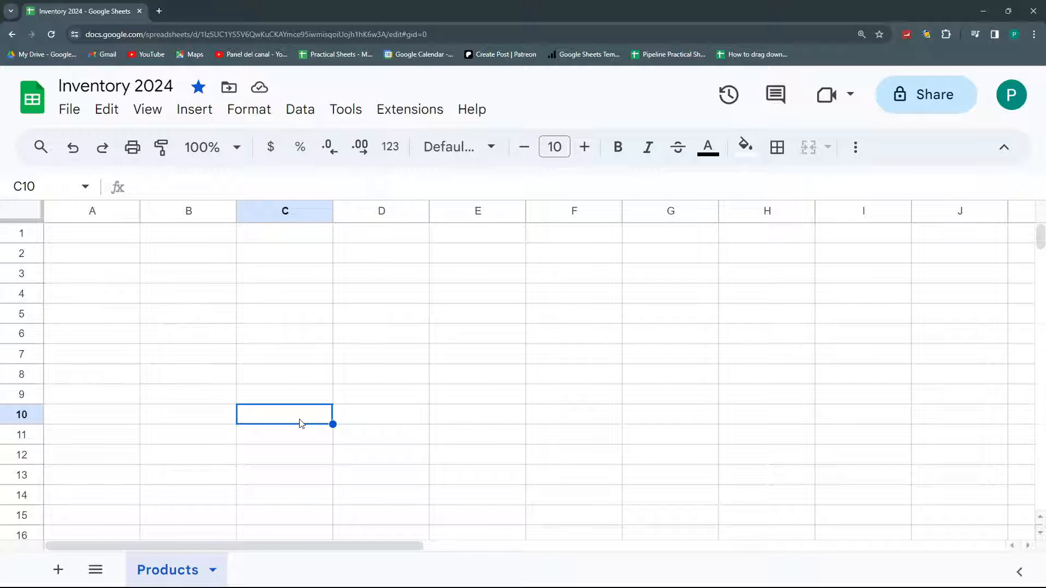
{"action": "left_click", "coordinate": [215, 296]}
{"action": "left_click_drag", "start_coordinate": [118, 235], "coordinate": [618, 237]}
{"action": "left_click", "coordinate": [216, 261]}
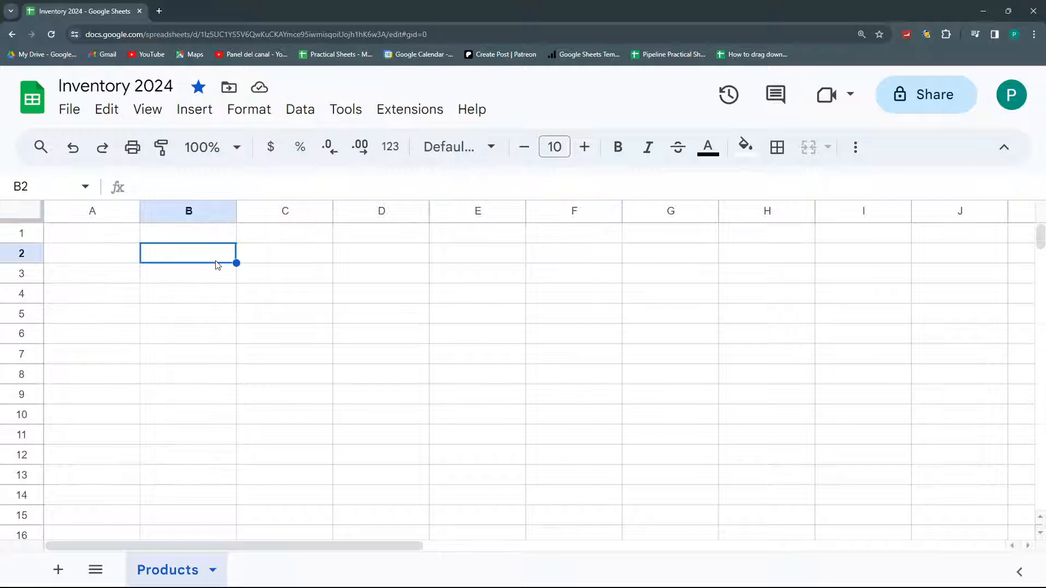
Enter the column headers REF in A1 and NAME in B1 of the Products sheet
{"action": "left_click", "coordinate": [131, 239]}
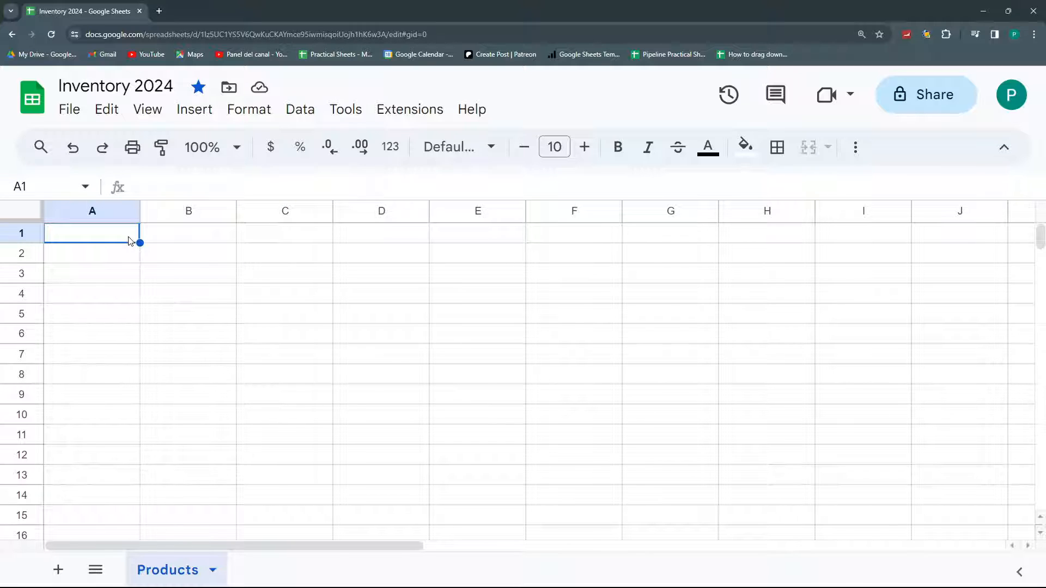
{"action": "type", "text": "REF"}
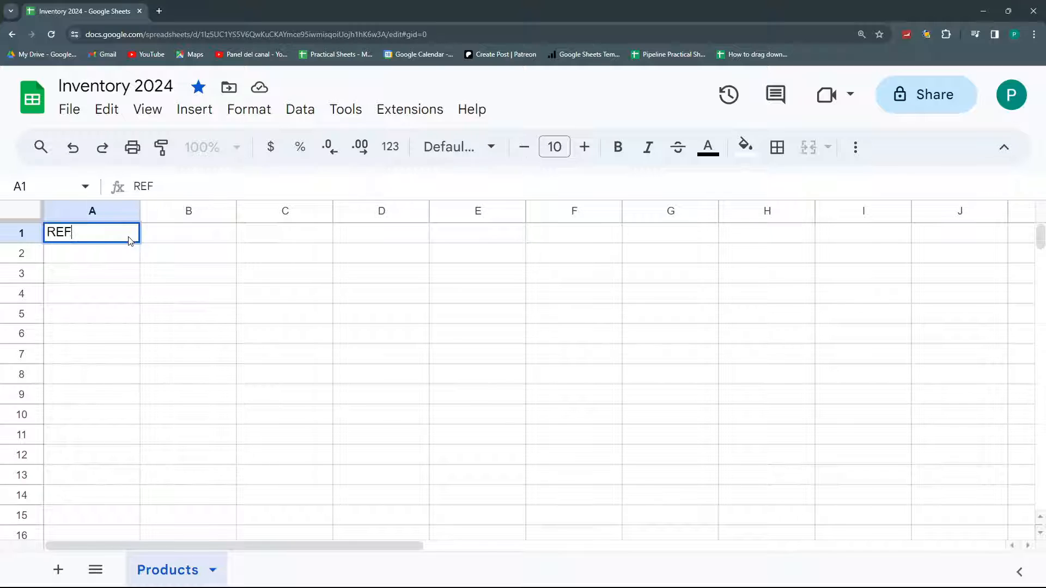
{"action": "key", "text": "Tab"}
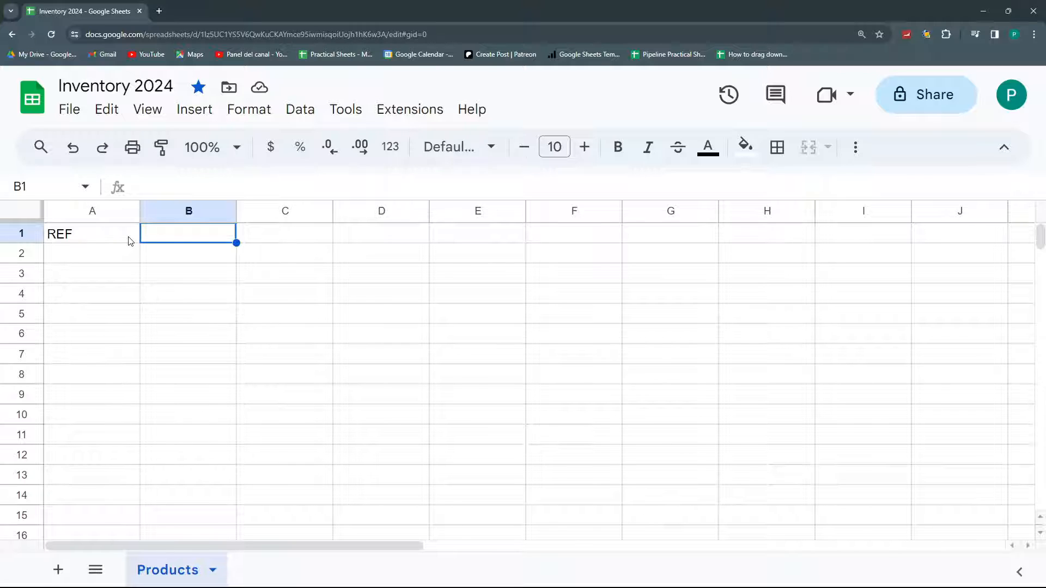
{"action": "key", "text": "Down"}
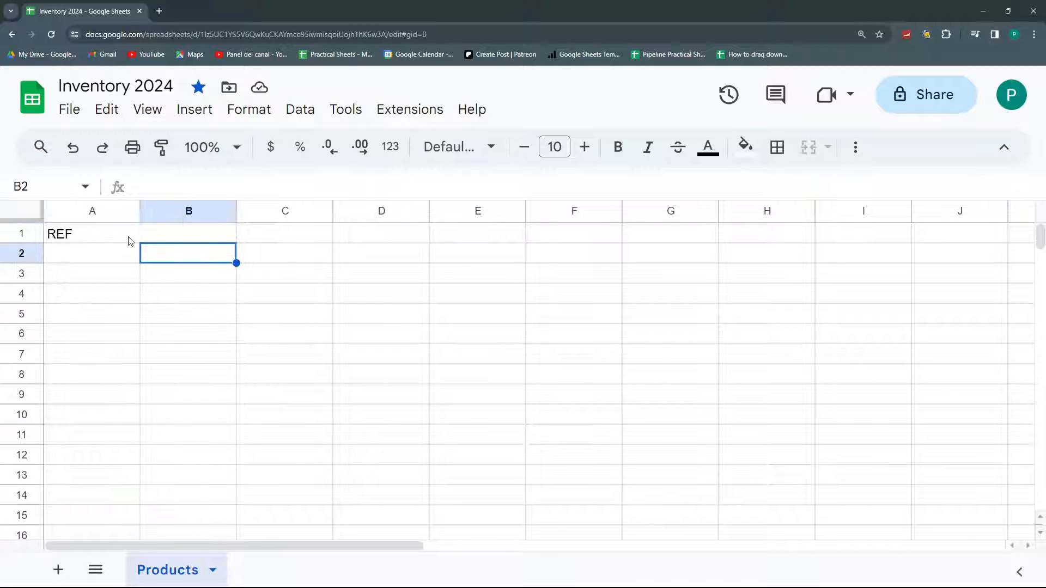
{"action": "key", "text": "Left"}
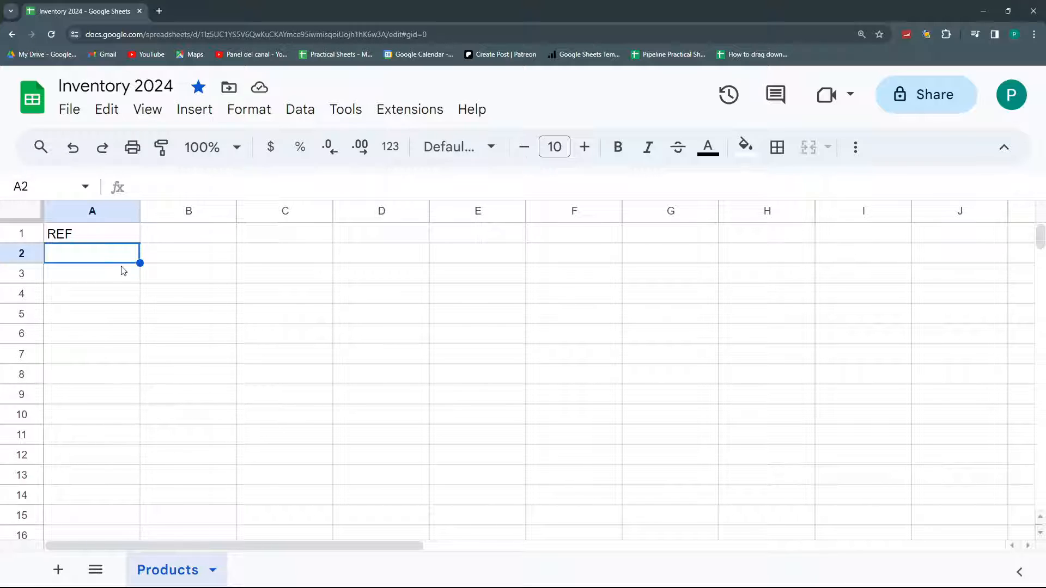
{"action": "left_click", "coordinate": [168, 238]}
{"action": "type", "text": "n"}
{"action": "key", "text": "BackSpace"}
{"action": "type", "text": "NE"}
{"action": "key", "text": "BackSpace"}
{"action": "type", "text": "AME"}
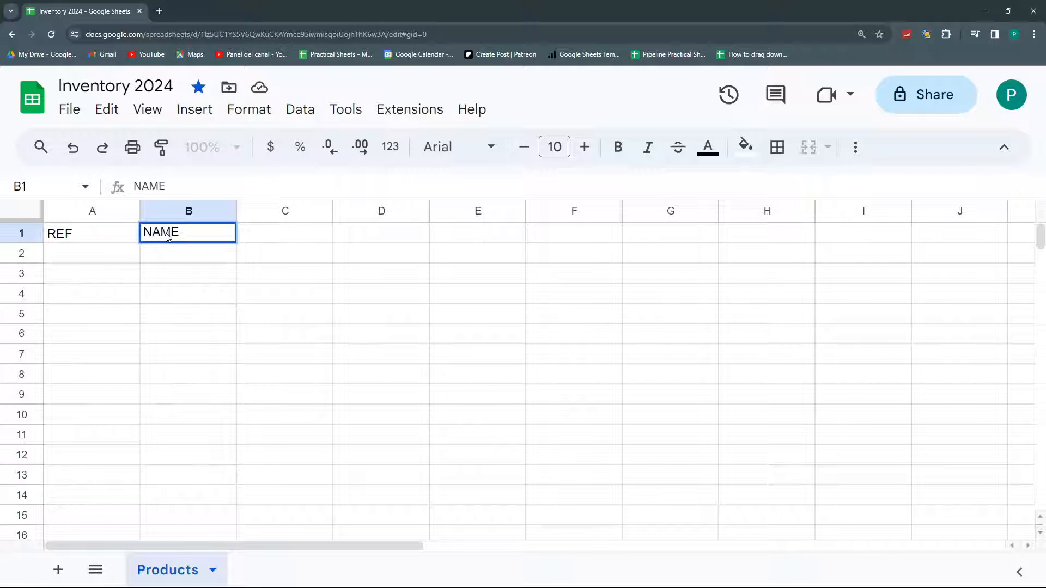
{"action": "key", "text": "Return"}
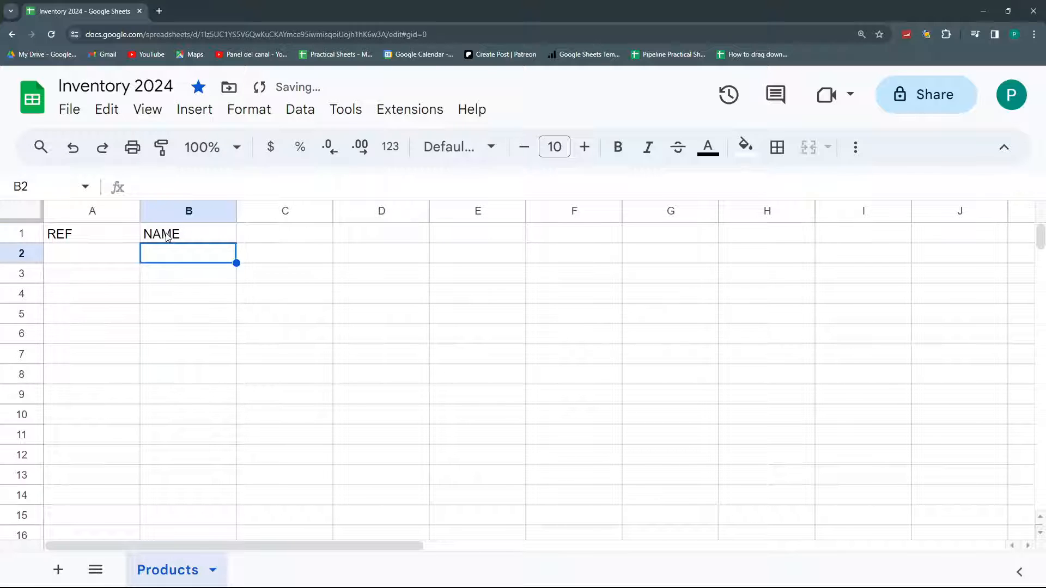
Add the column headers COST in C1 and PRICE in D1
{"action": "key", "text": "Up"}
{"action": "key", "text": "Right"}
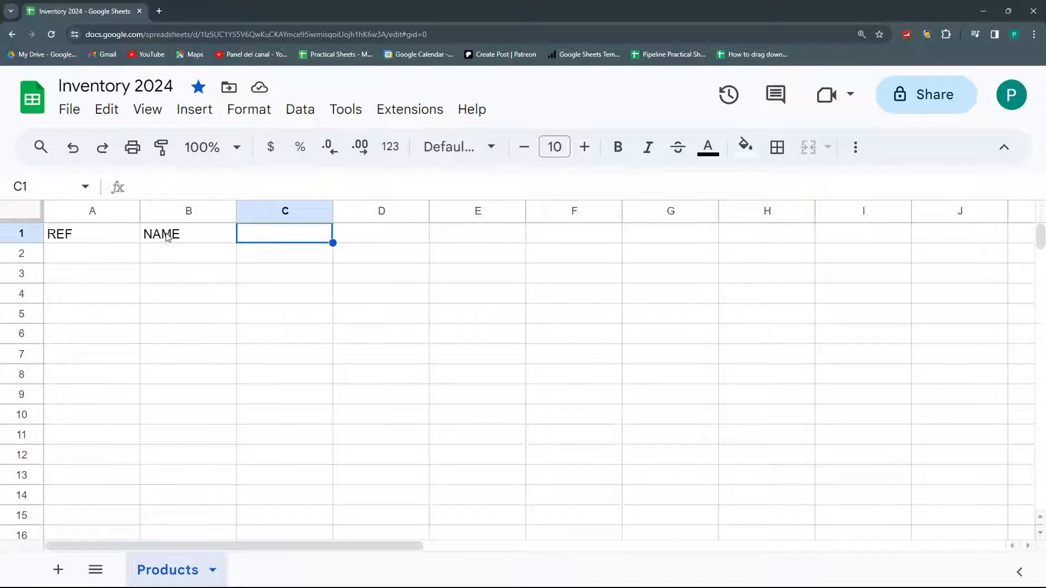
{"action": "type", "text": "C"}
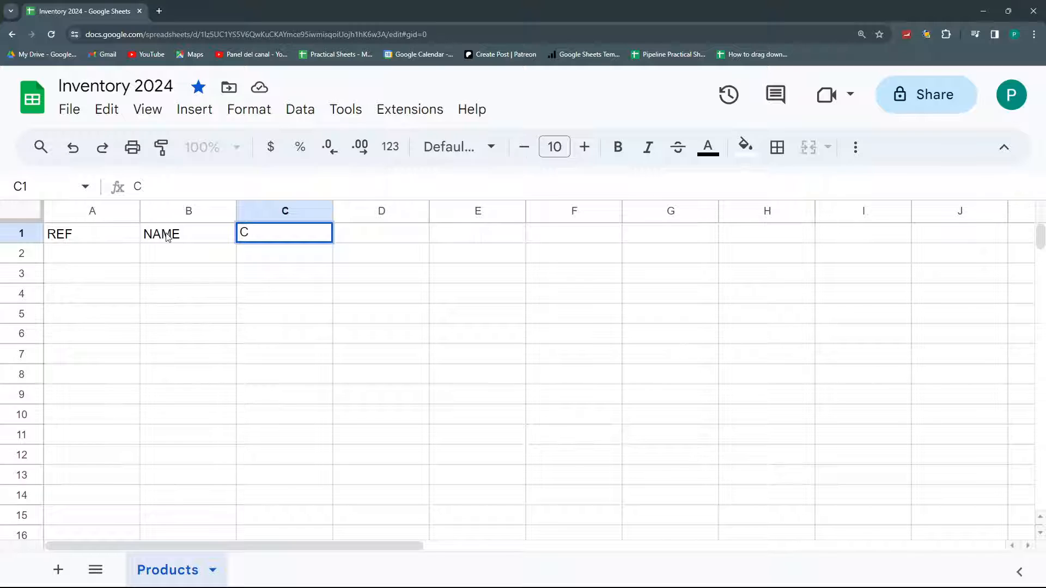
{"action": "type", "text": "OST"}
{"action": "key", "text": "Tab"}
{"action": "type", "text": "P"}
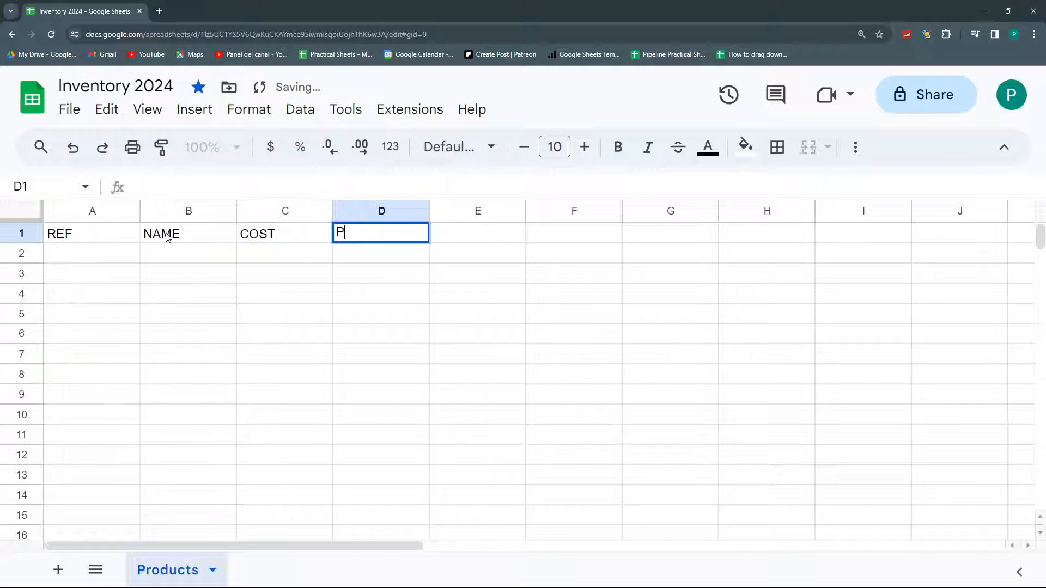
{"action": "type", "text": "RICE"}
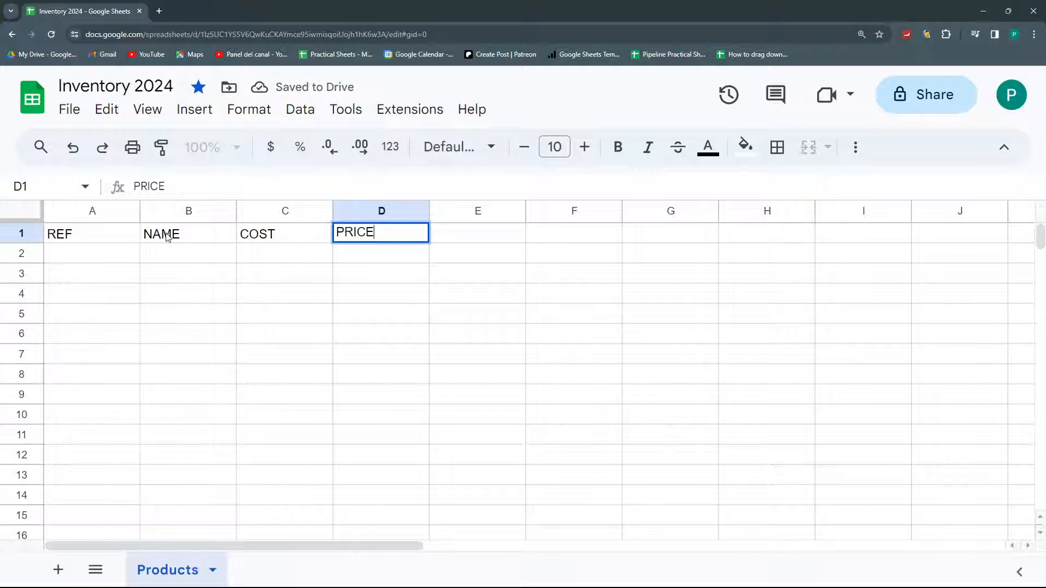
{"action": "key", "text": "Return"}
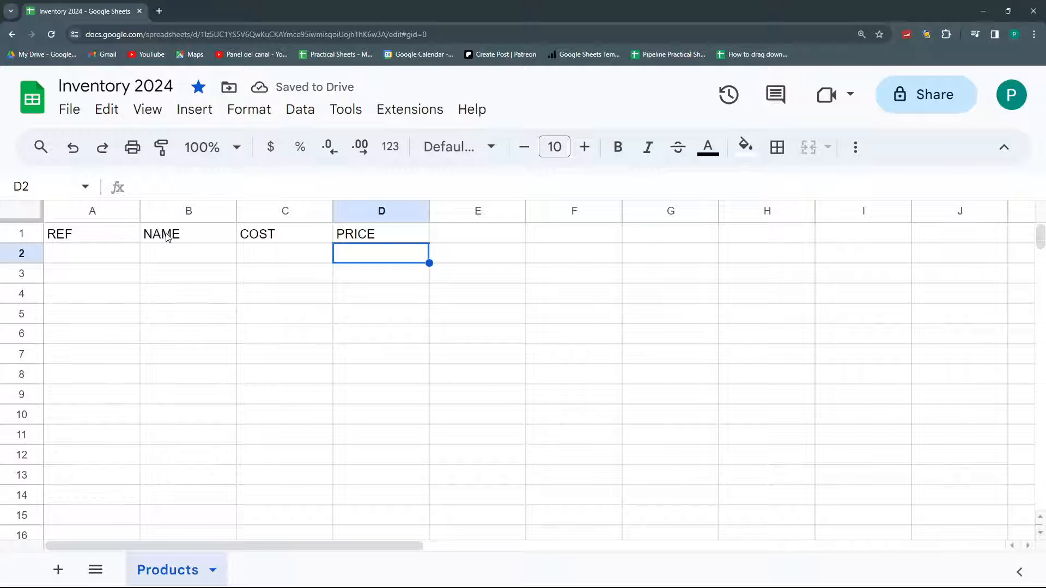
Add the column headers CATEGORY in E1 and COMMENTS in F1
{"action": "key", "text": "Up"}
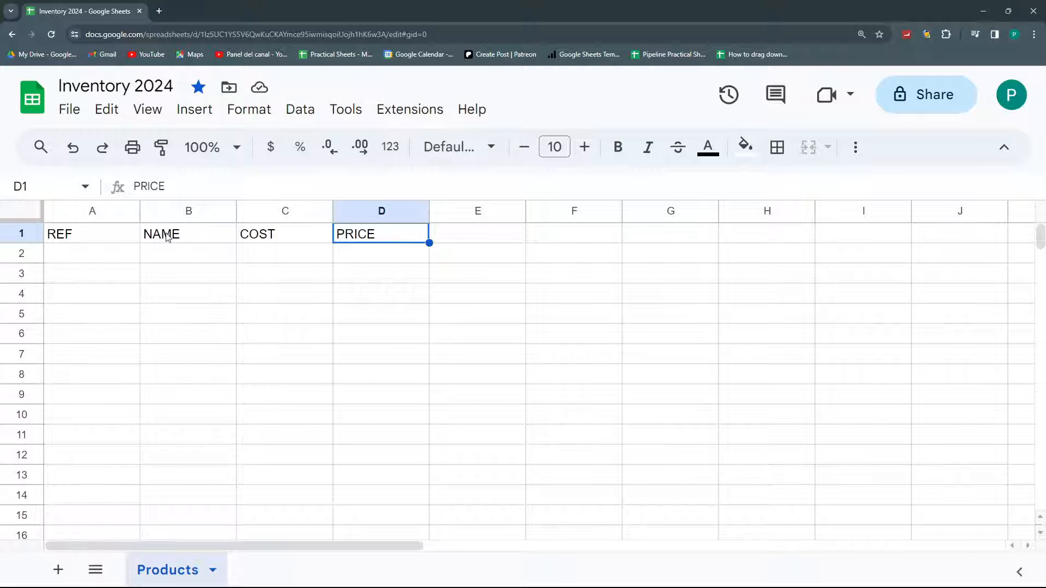
{"action": "key", "text": "Left"}
{"action": "key", "text": "Right"}
{"action": "key", "text": "Right"}
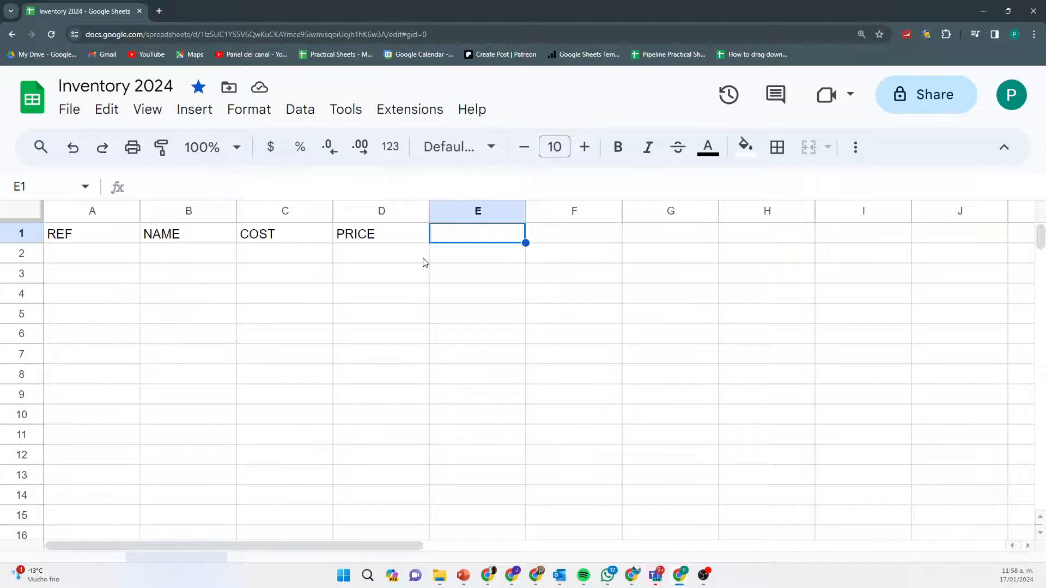
{"action": "type", "text": "CATEGORY"}
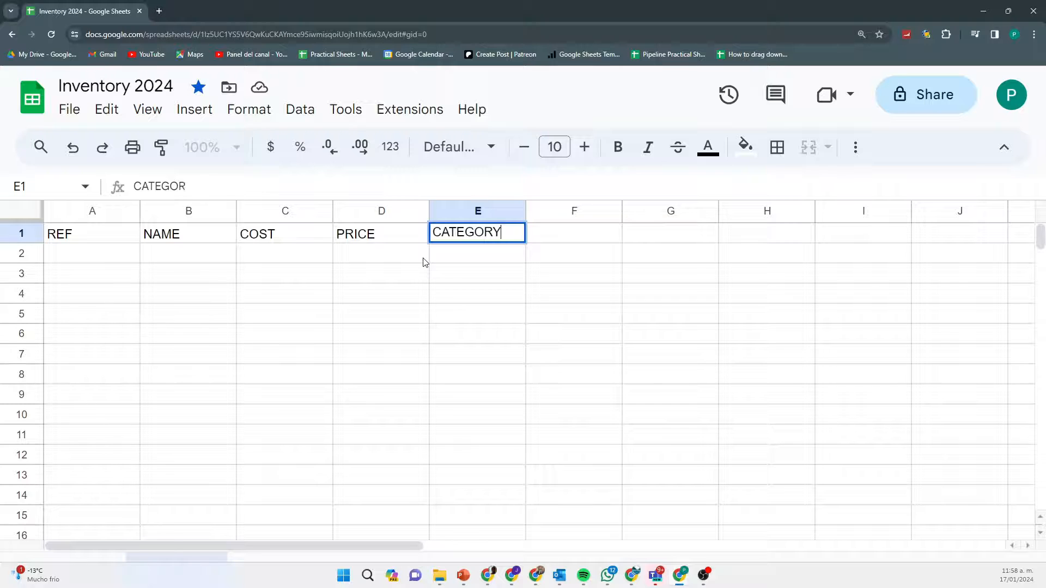
{"action": "key", "text": "Return"}
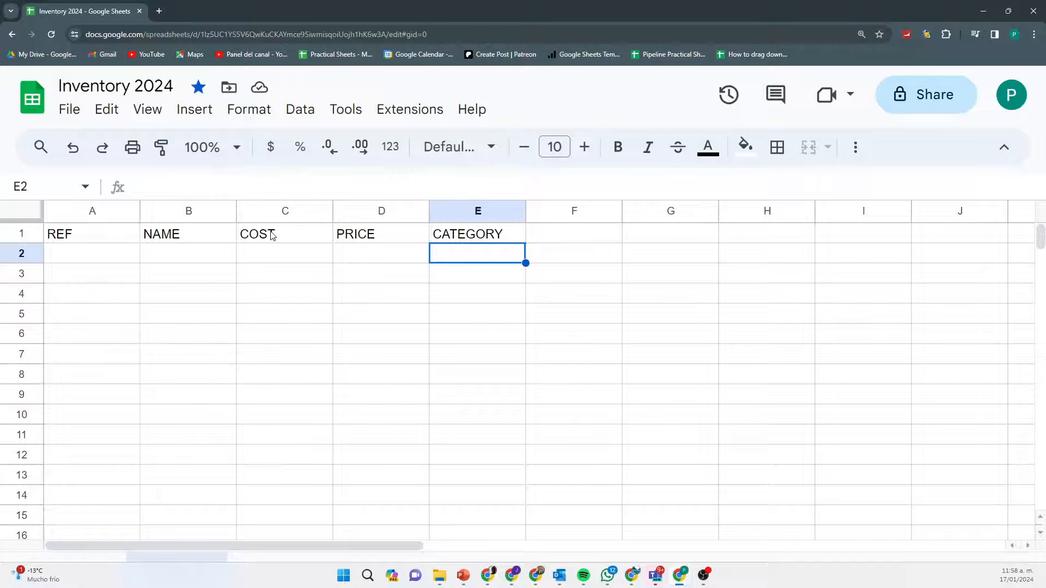
{"action": "left_click", "coordinate": [570, 240]}
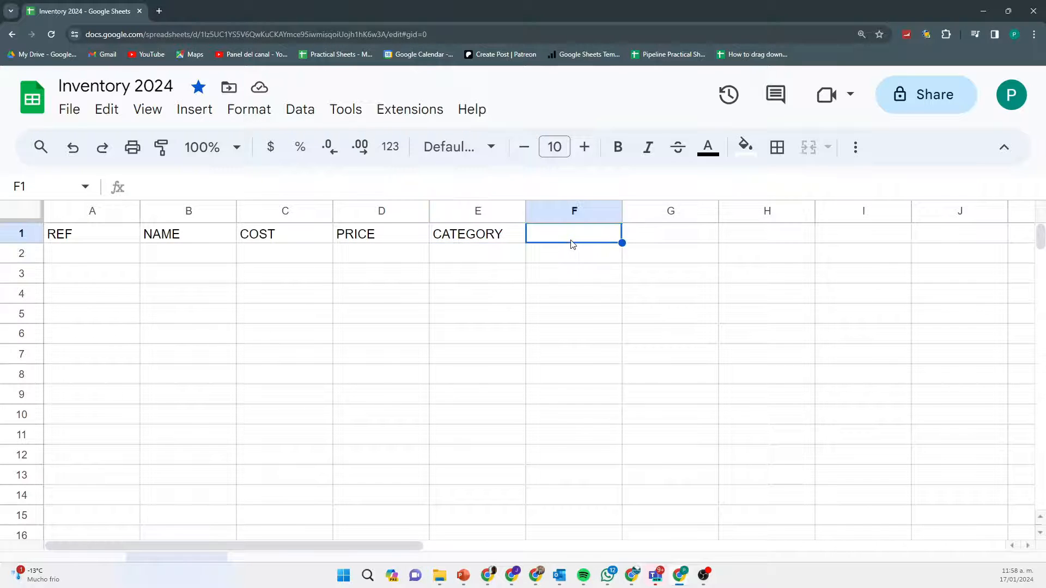
{"action": "type", "text": "COMMENTS"}
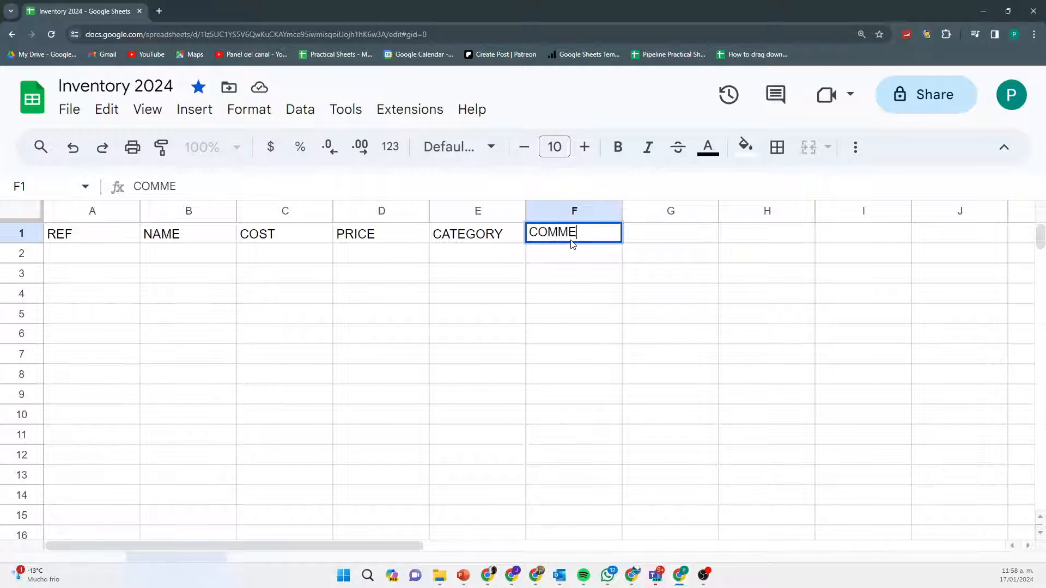
{"action": "key", "text": "Return"}
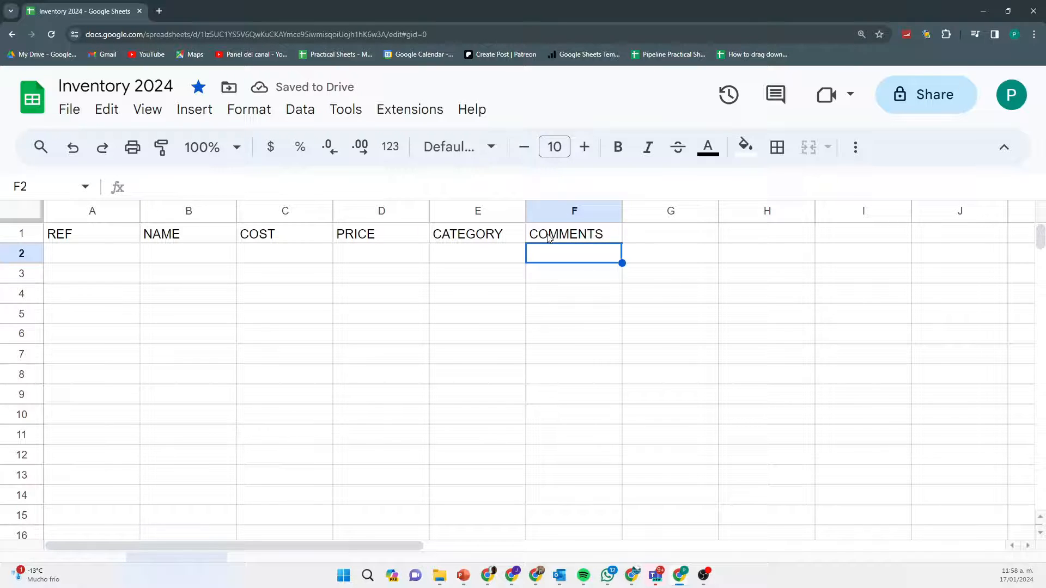
{"action": "left_click_drag", "start_coordinate": [548, 237], "coordinate": [49, 240]}
{"action": "left_click_drag", "start_coordinate": [668, 236], "coordinate": [981, 234]}
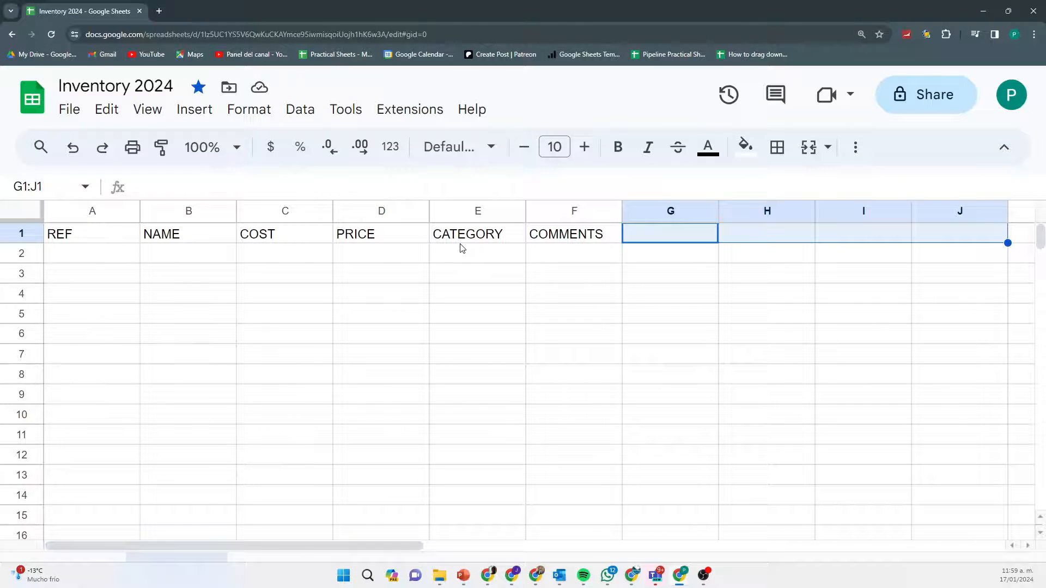
{"action": "left_click", "coordinate": [102, 260]}
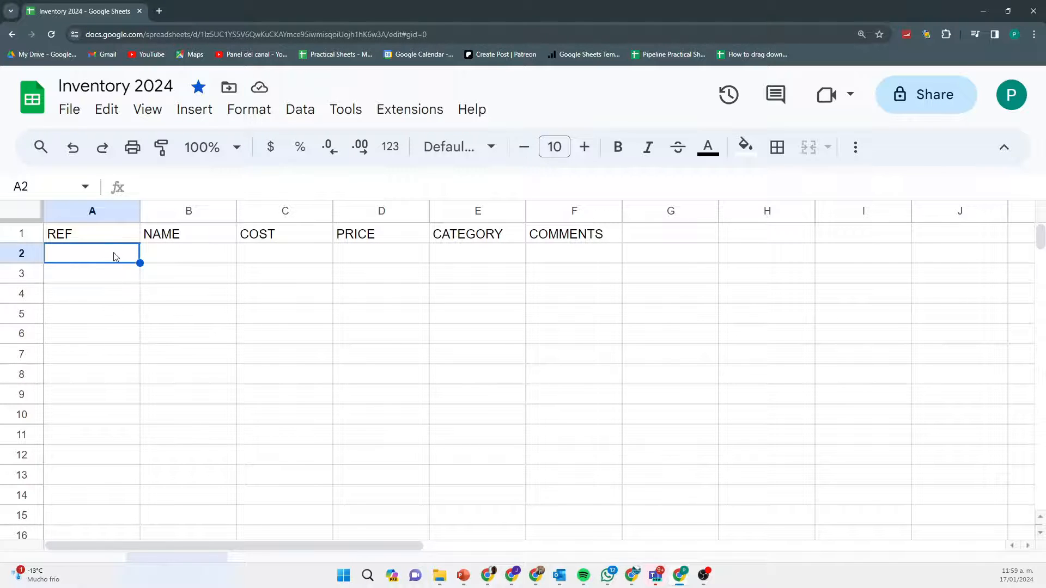
Paste the copied list of candy names from B2 down, and adjust column B wider and column A narrower to suit their contents
{"action": "left_click_drag", "start_coordinate": [201, 258], "coordinate": [204, 485]}
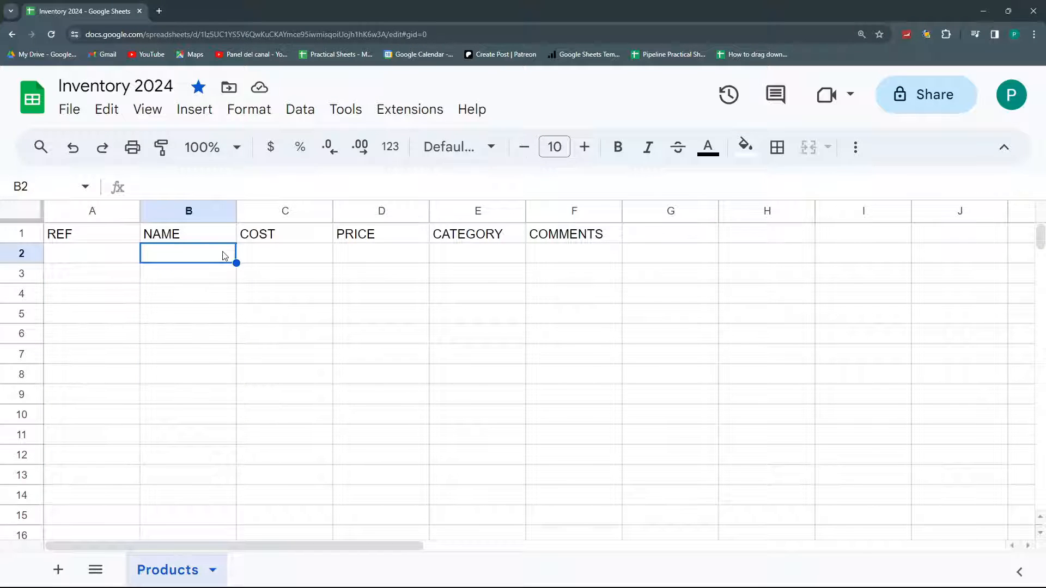
{"action": "key", "text": "ctrl+v"}
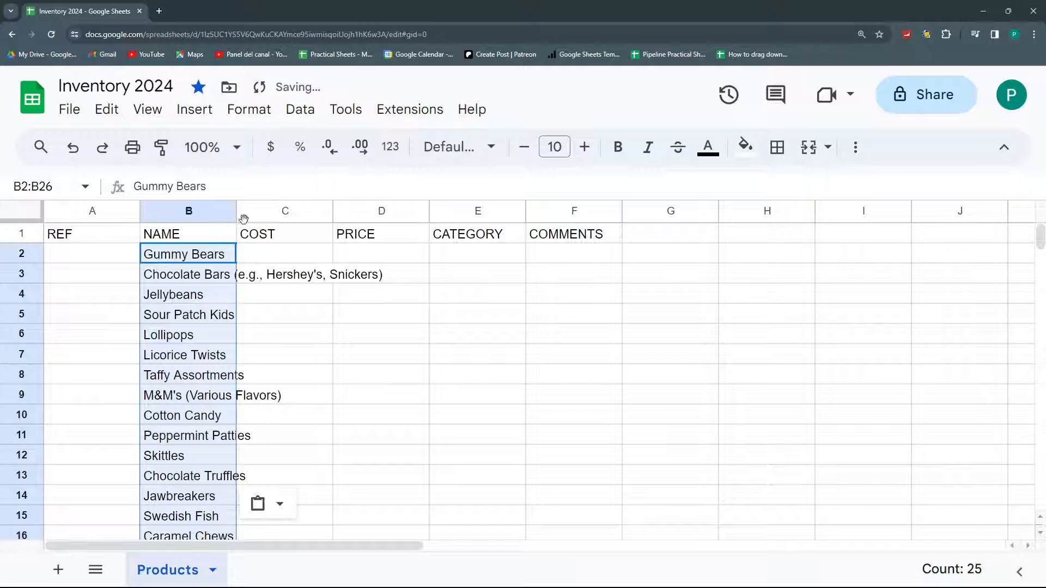
{"action": "left_click_drag", "start_coordinate": [236, 211], "coordinate": [391, 210]}
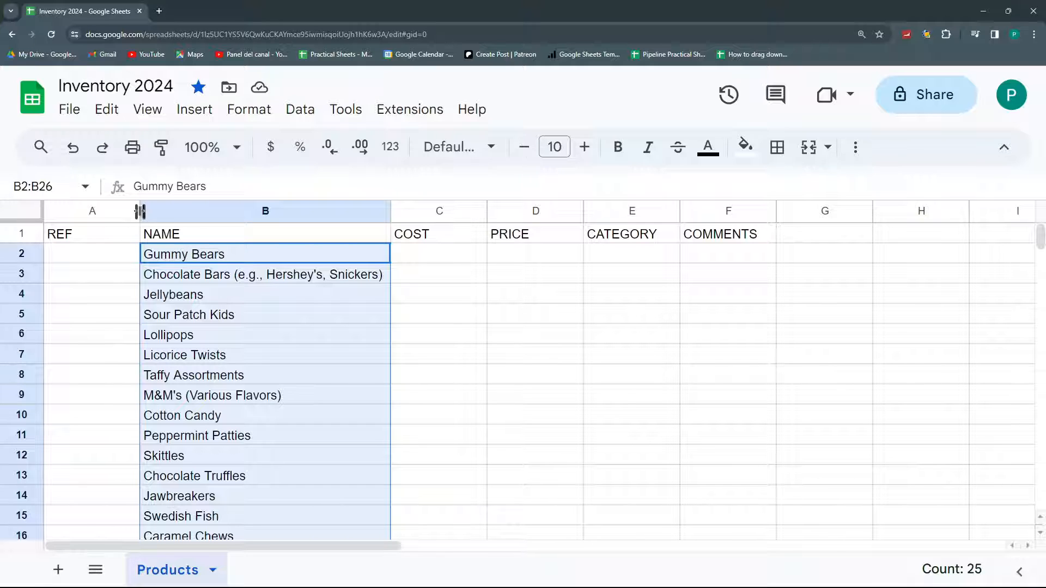
{"action": "left_click_drag", "start_coordinate": [140, 211], "coordinate": [84, 271]}
Enter the reference CND001 in A2 and autofill the sequence down column A to CND025 in A26
{"action": "left_click", "coordinate": [86, 262]}
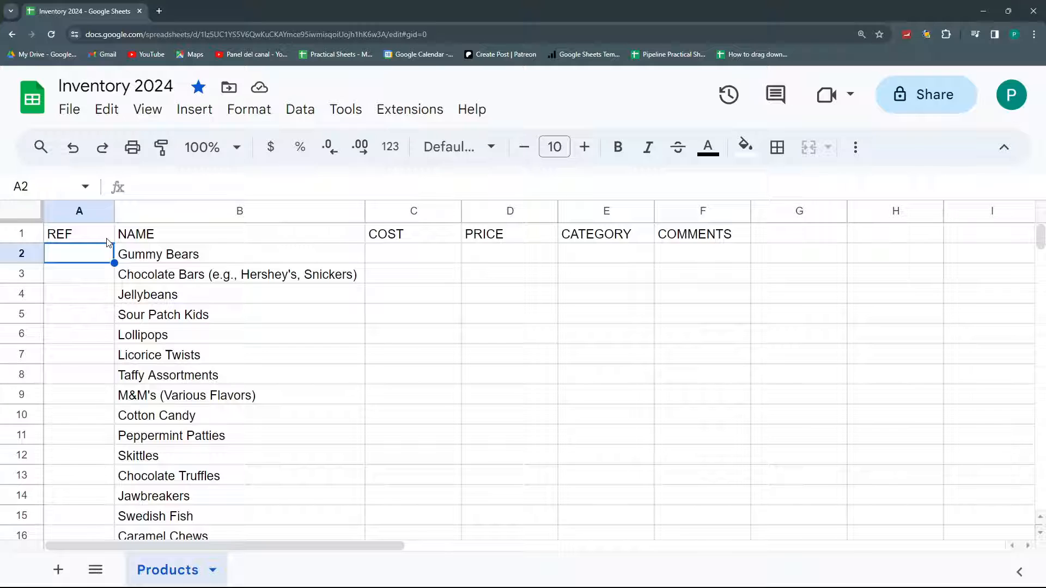
{"action": "type", "text": "c"}
{"action": "key", "text": "BackSpace"}
{"action": "type", "text": "CND001"}
{"action": "key", "text": "Return"}
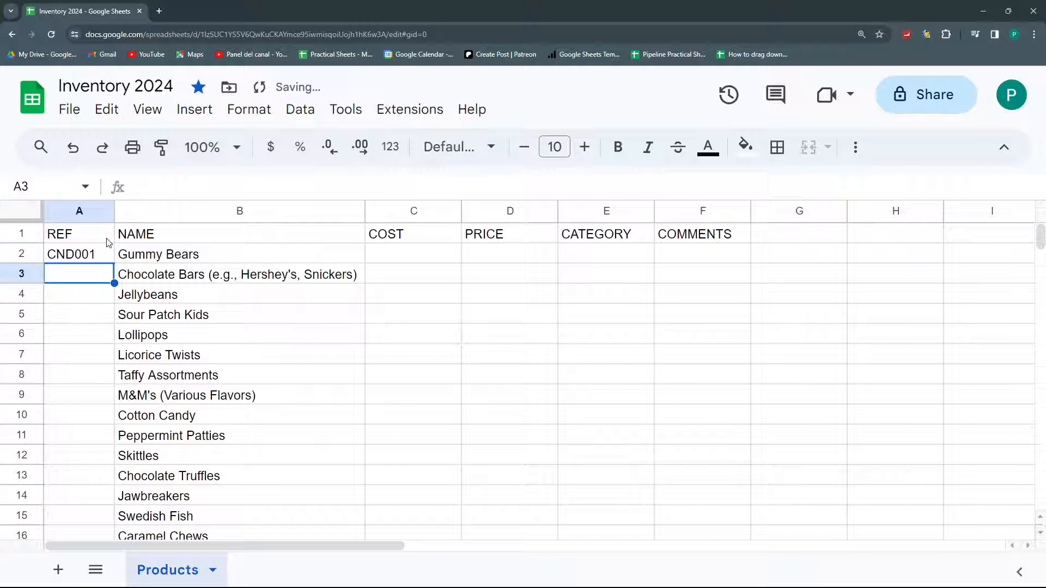
{"action": "left_click", "coordinate": [109, 259]}
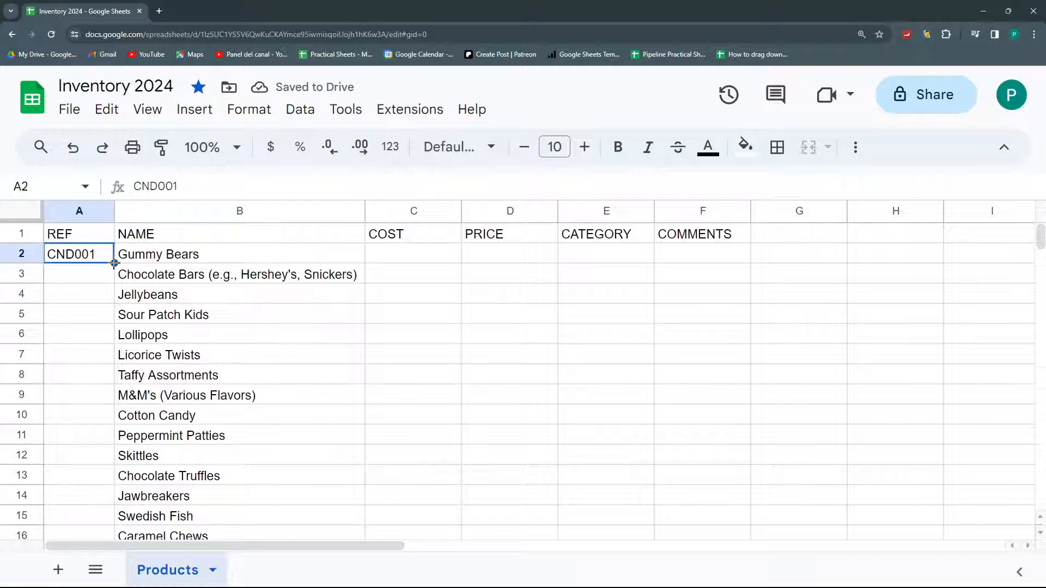
{"action": "double_click", "coordinate": [113, 263]}
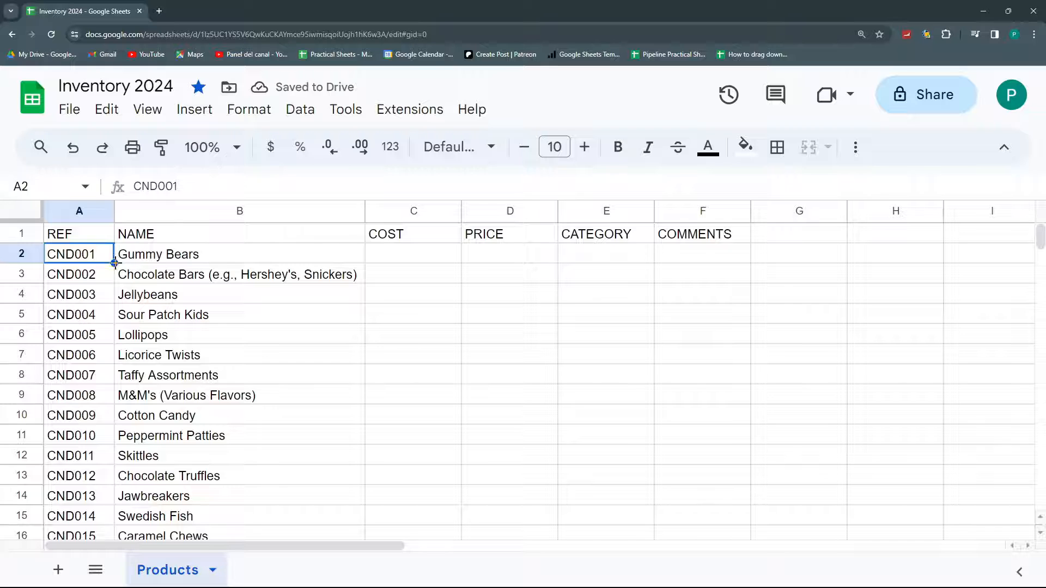
{"action": "scroll", "coordinate": [91, 350], "scroll_direction": "down", "scroll_amount": 3}
{"action": "scroll", "coordinate": [91, 349], "scroll_direction": "down", "scroll_amount": 5}
{"action": "scroll", "coordinate": [92, 351], "scroll_direction": "up", "scroll_amount": 8}
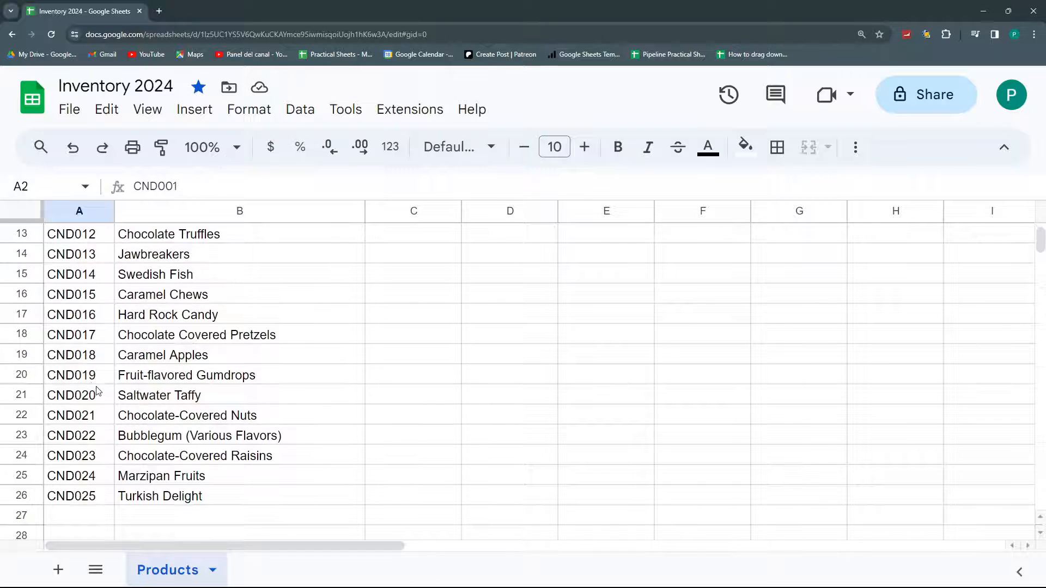
{"action": "left_click", "coordinate": [77, 375]}
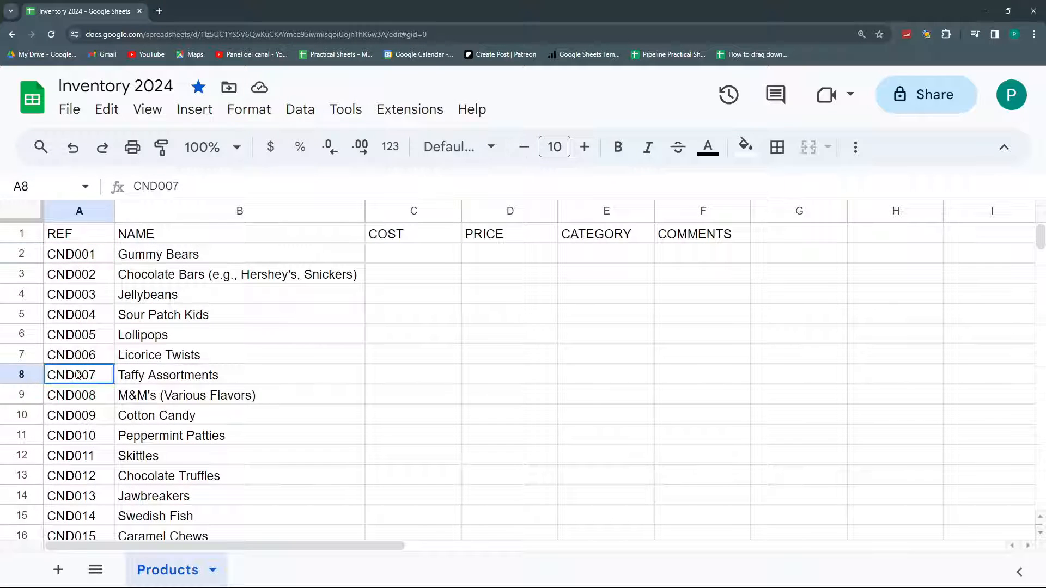
{"action": "left_click", "coordinate": [101, 399]}
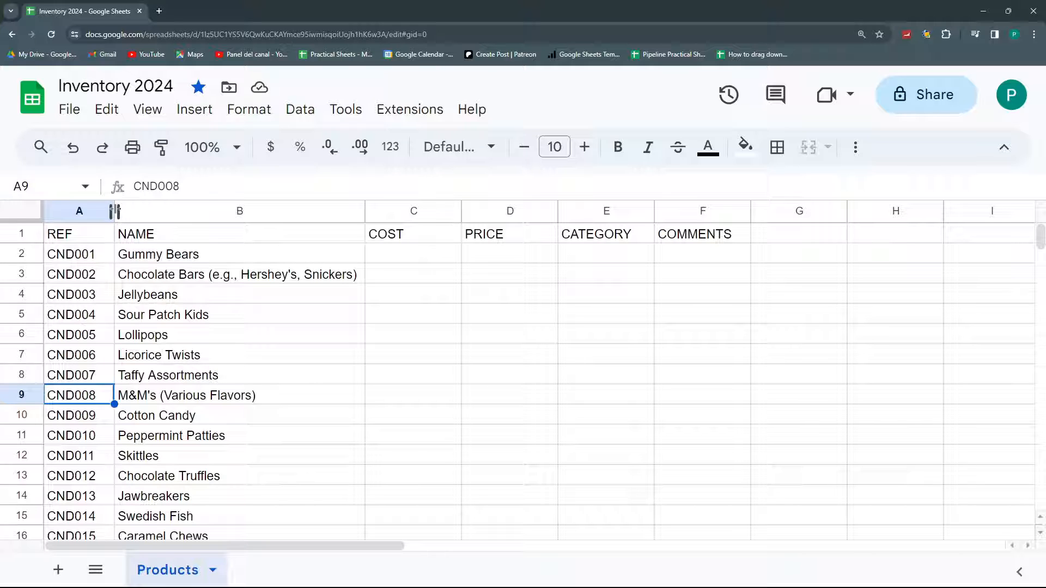
{"action": "left_click_drag", "start_coordinate": [400, 256], "coordinate": [712, 259]}
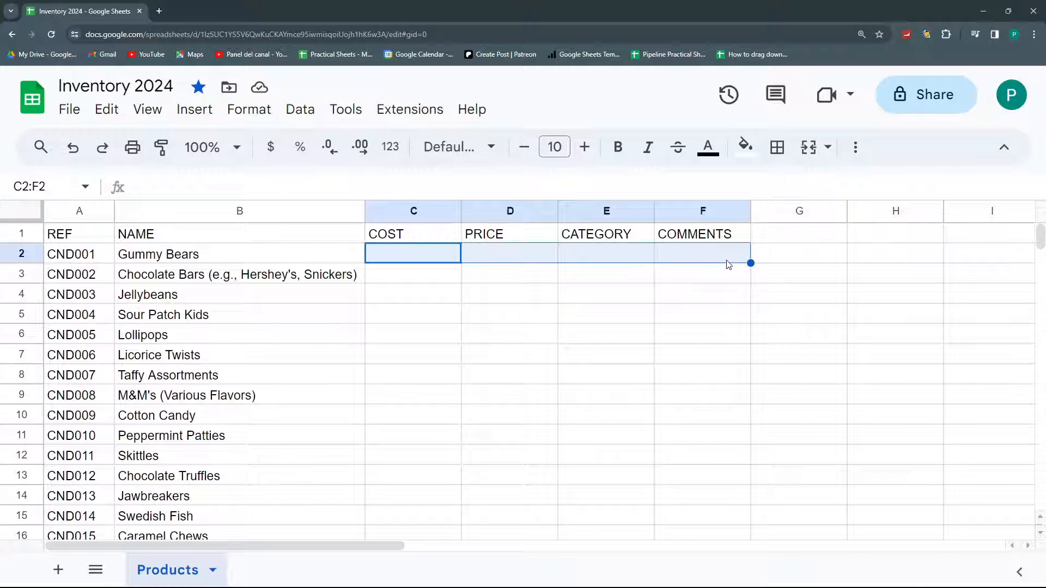
{"action": "left_click", "coordinate": [446, 344]}
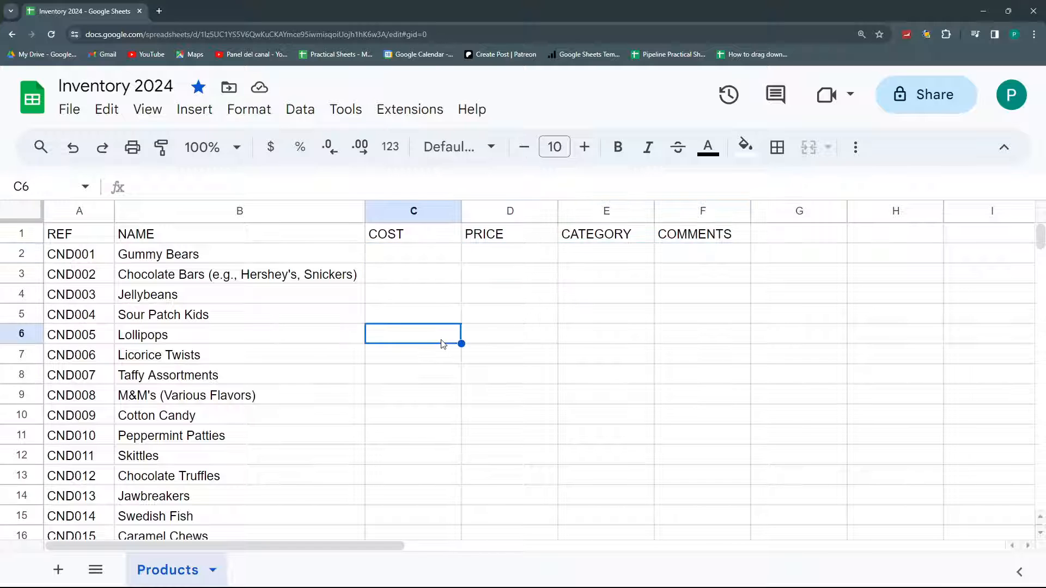
{"action": "left_click", "coordinate": [540, 275]}
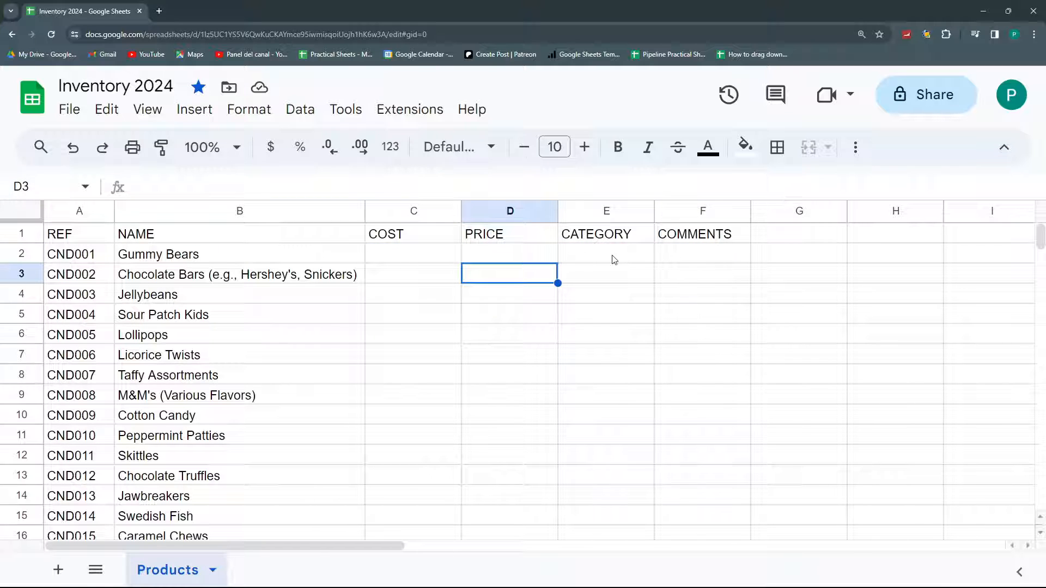
{"action": "left_click_drag", "start_coordinate": [615, 260], "coordinate": [617, 423]}
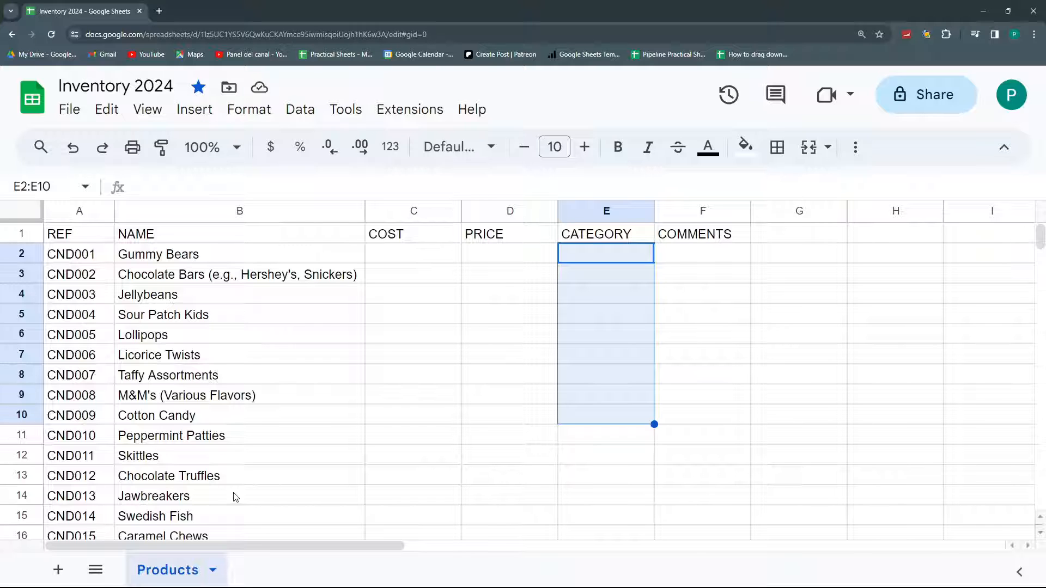
{"action": "left_click", "coordinate": [155, 321]}
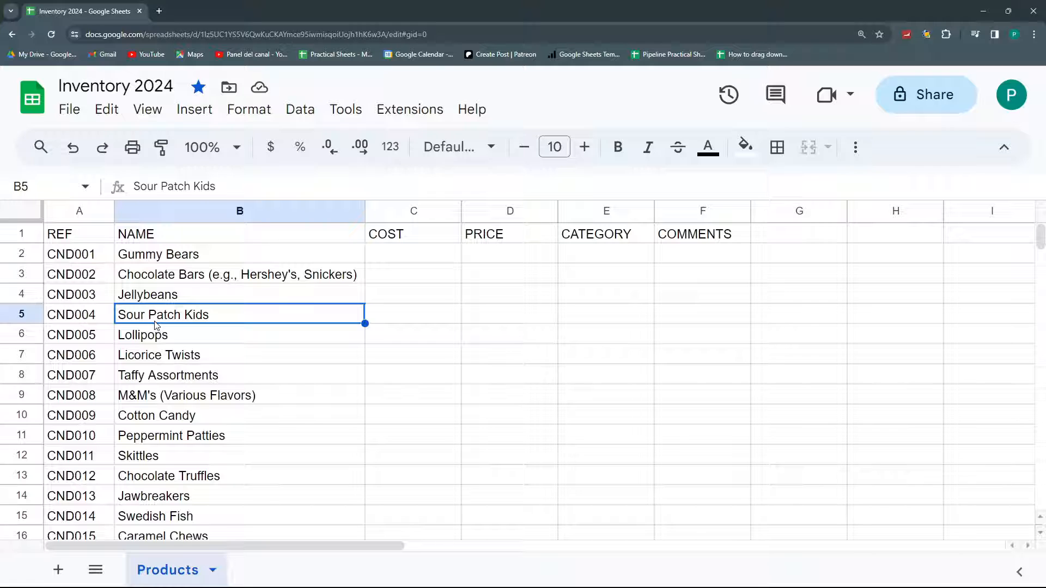
Add a new sheet after Products and name it Purchase
{"action": "left_click", "coordinate": [60, 571]}
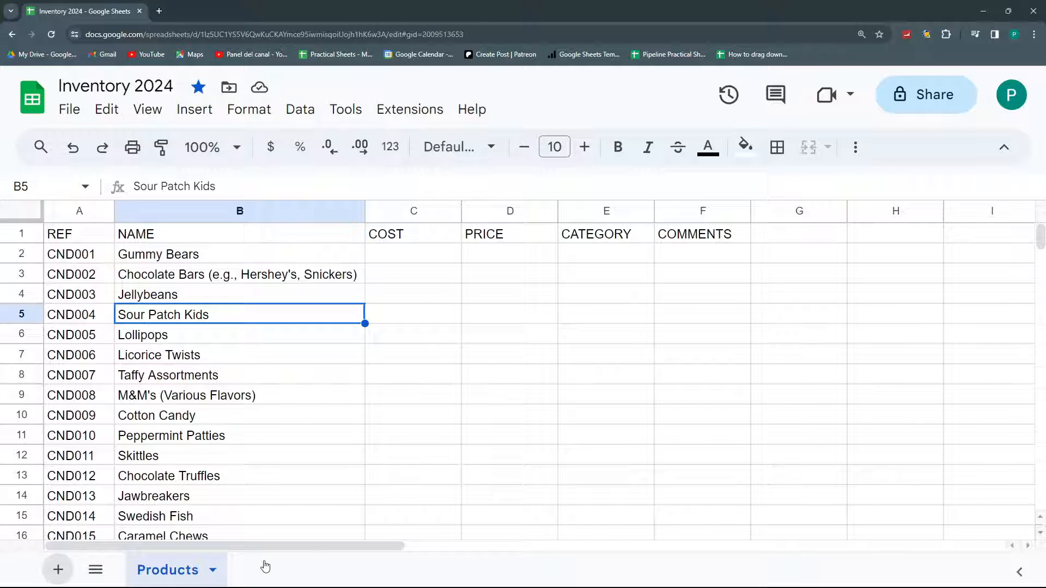
{"action": "double_click", "coordinate": [276, 570]}
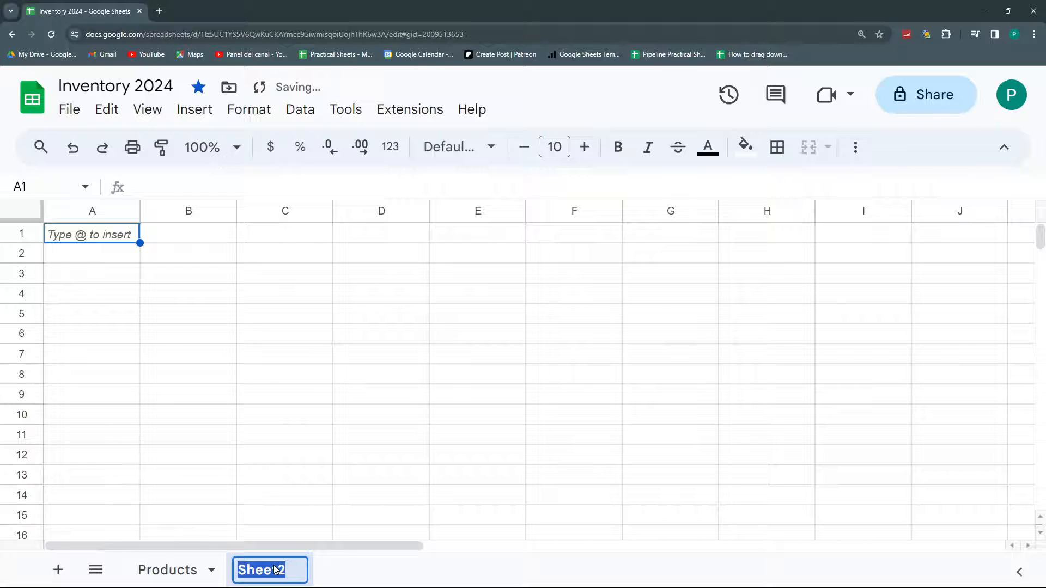
{"action": "type", "text": "pURCHA"}
{"action": "key", "text": "BackSpace"}
{"action": "key", "text": "BackSpace"}
{"action": "key", "text": "BackSpace"}
{"action": "key", "text": "BackSpace"}
{"action": "key", "text": "BackSpace"}
{"action": "key", "text": "BackSpace"}
{"action": "type", "text": "Purchase"}
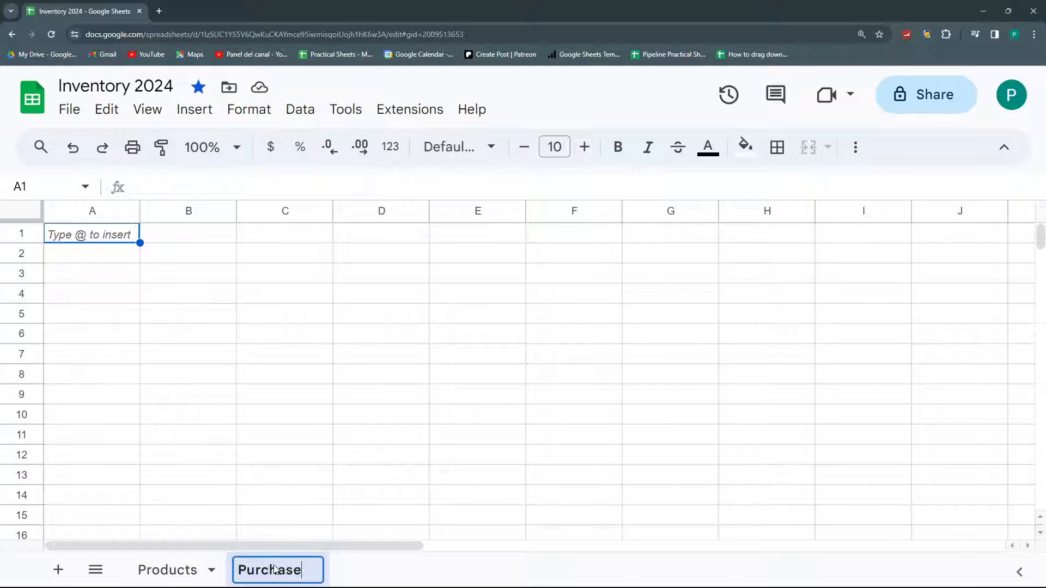
{"action": "key", "text": "Return"}
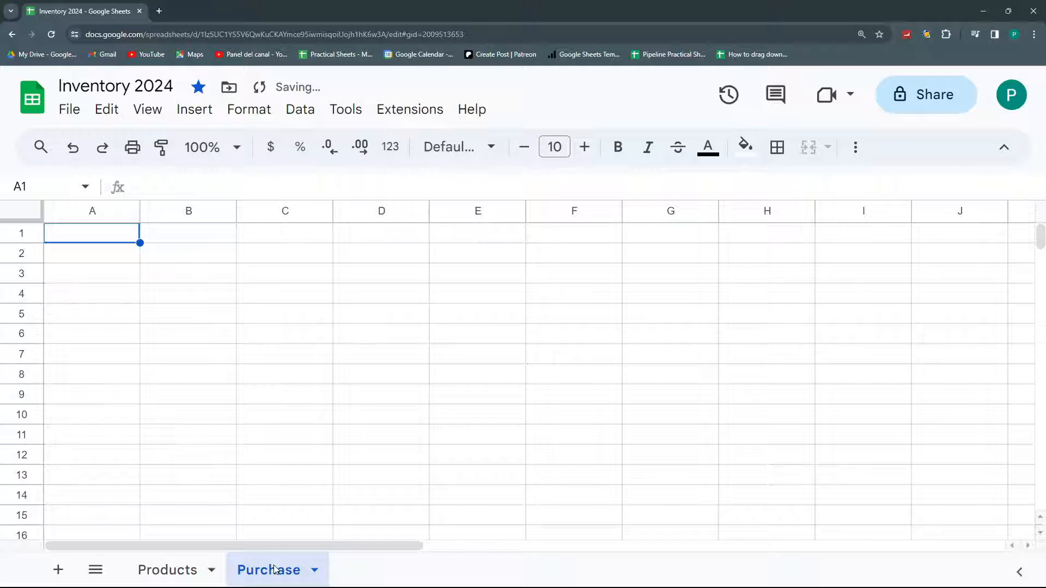
Rename the Purchase sheet as Purchases
{"action": "left_click", "coordinate": [183, 580]}
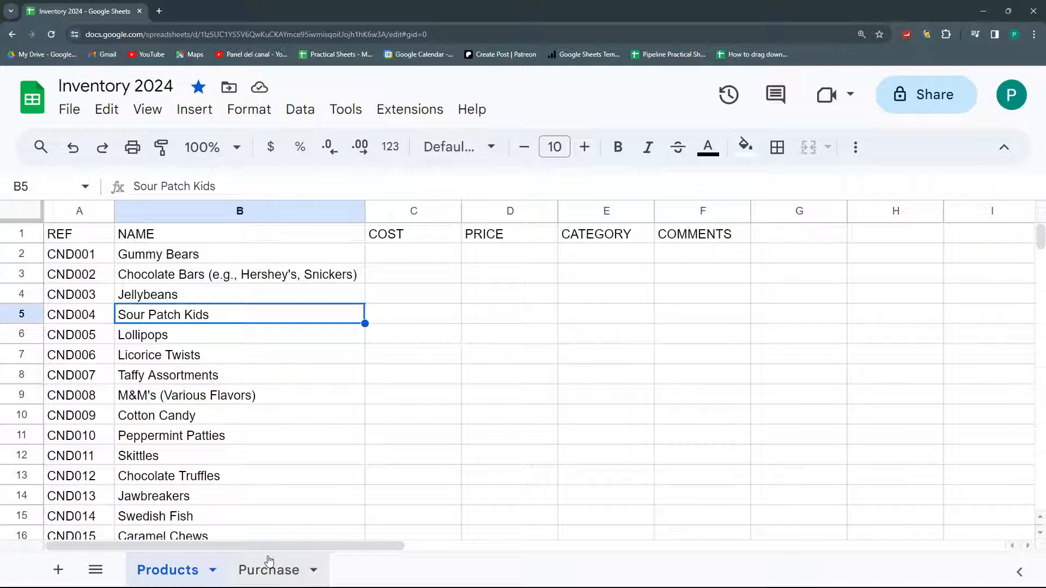
{"action": "double_click", "coordinate": [300, 575]}
{"action": "left_click", "coordinate": [301, 575]}
{"action": "type", "text": "s"}
{"action": "key", "text": "Return"}
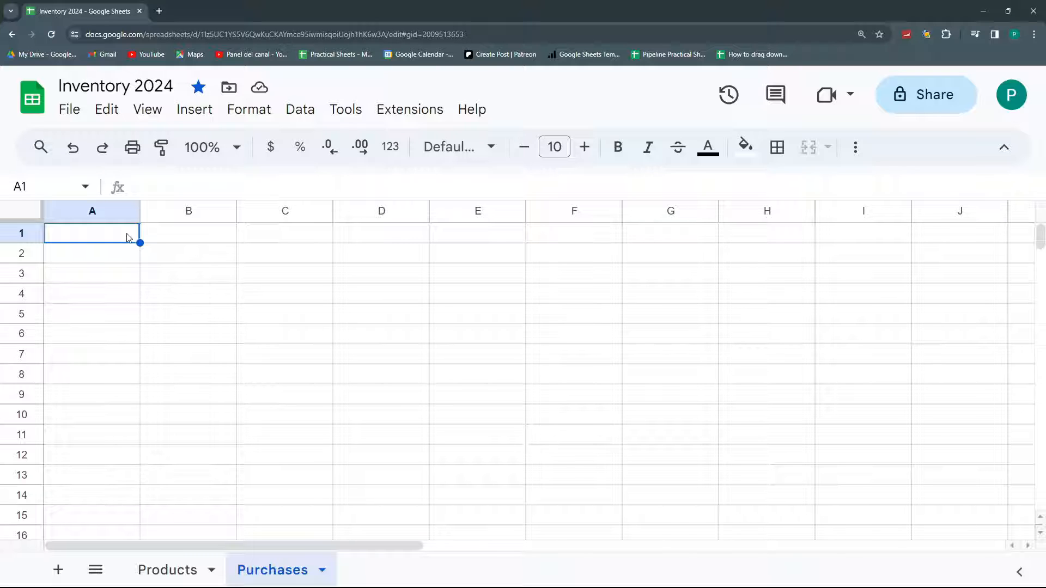
Examine the REF and NAME columns of the Products sheet against the blank Purchases sheet to plan the purchase columns
{"action": "left_click", "coordinate": [181, 569]}
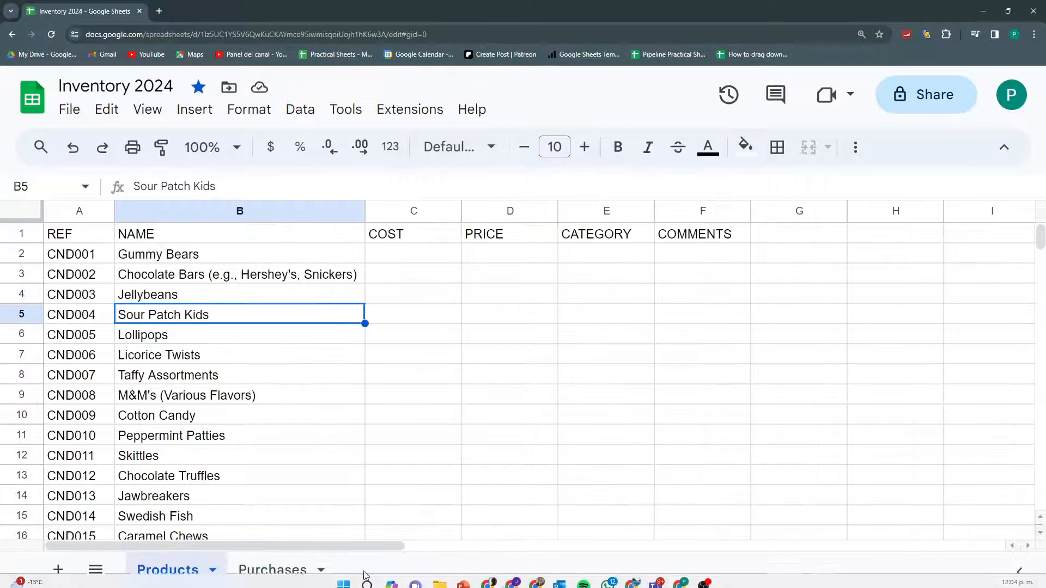
{"action": "left_click", "coordinate": [273, 570]}
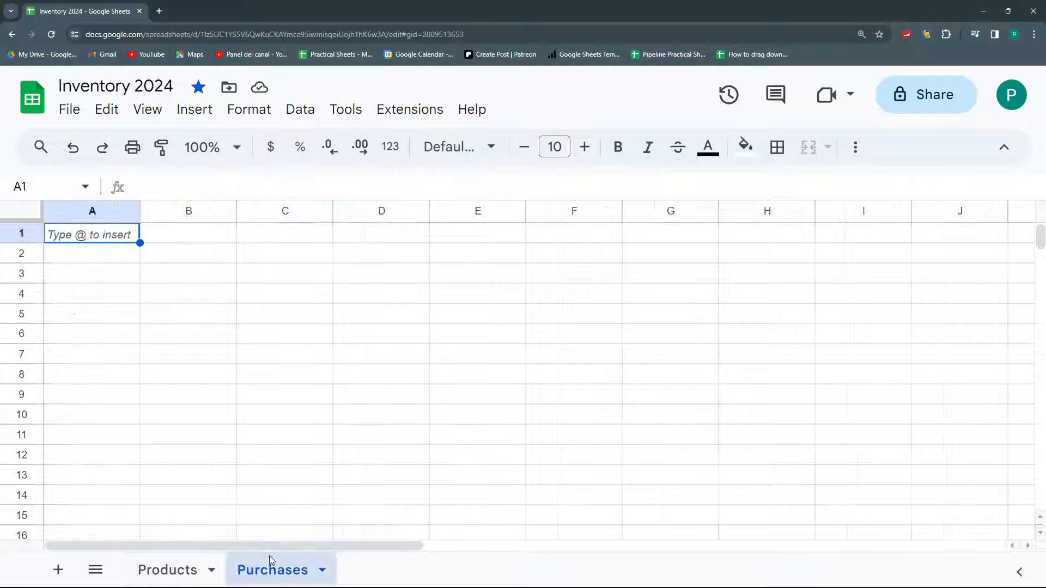
{"action": "left_click", "coordinate": [130, 254]}
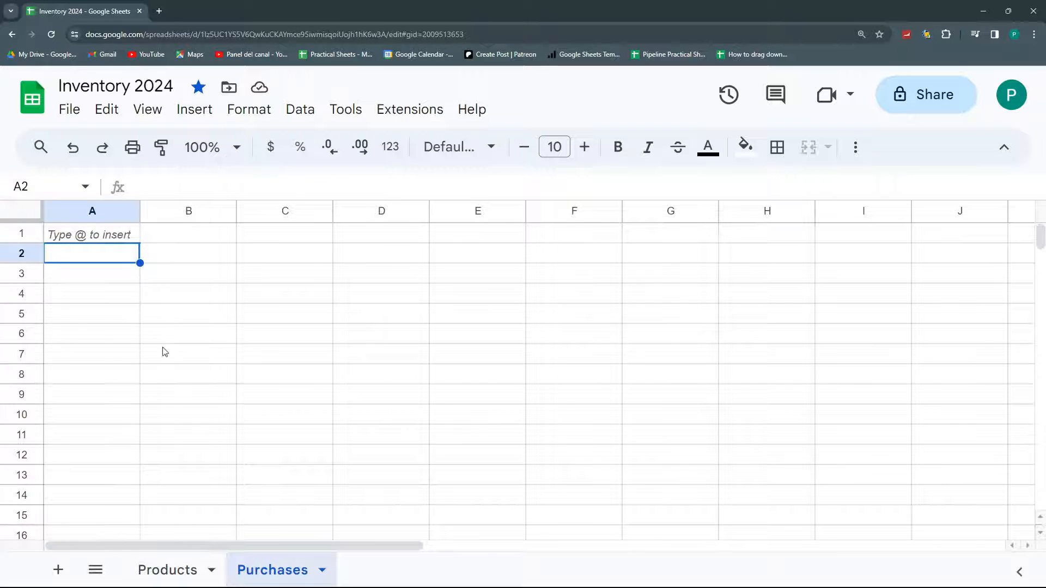
{"action": "left_click", "coordinate": [196, 572]}
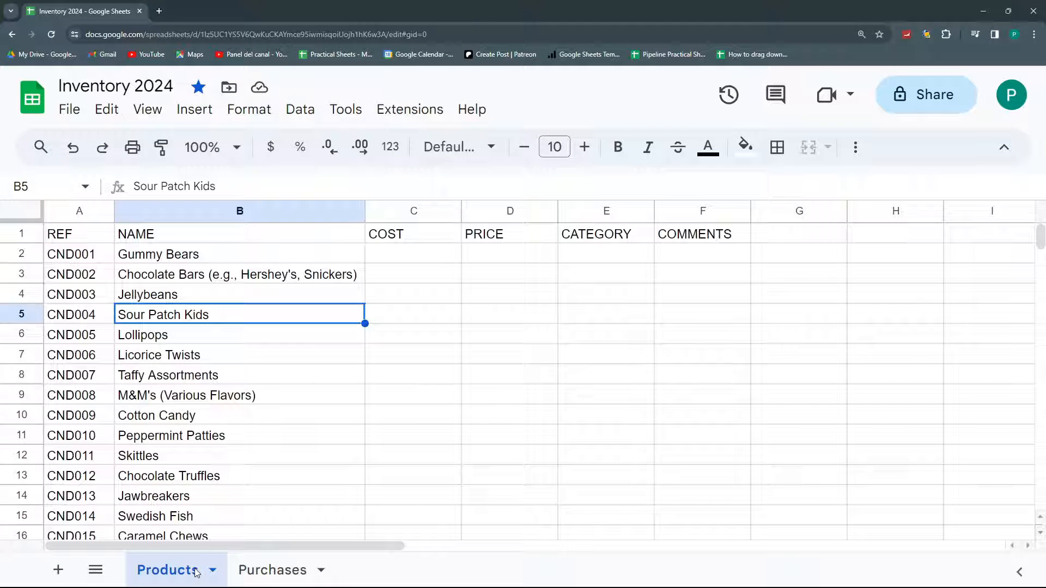
{"action": "left_click", "coordinate": [90, 258]}
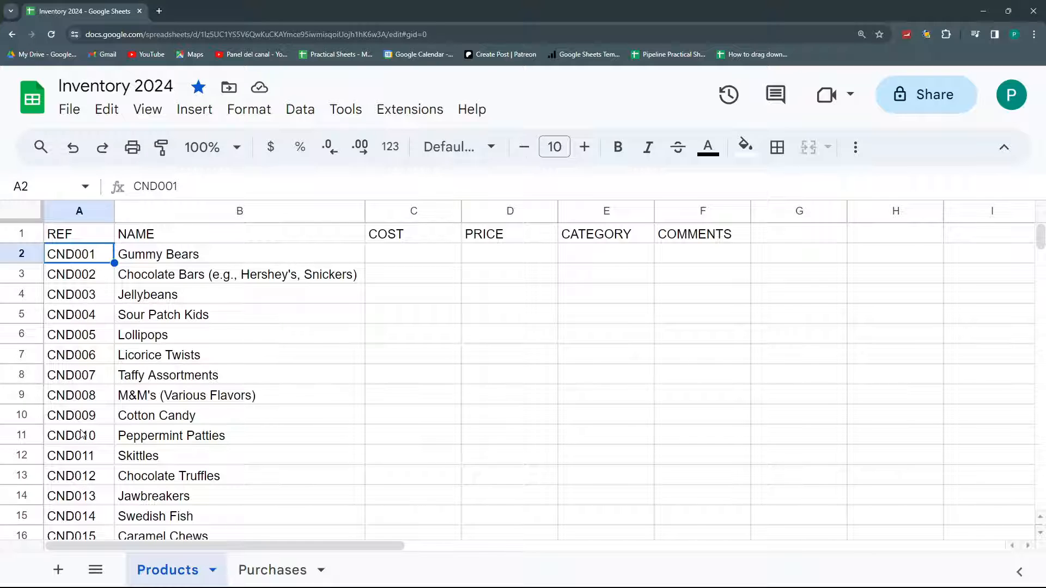
{"action": "left_click", "coordinate": [104, 278]}
{"action": "left_click", "coordinate": [95, 361]}
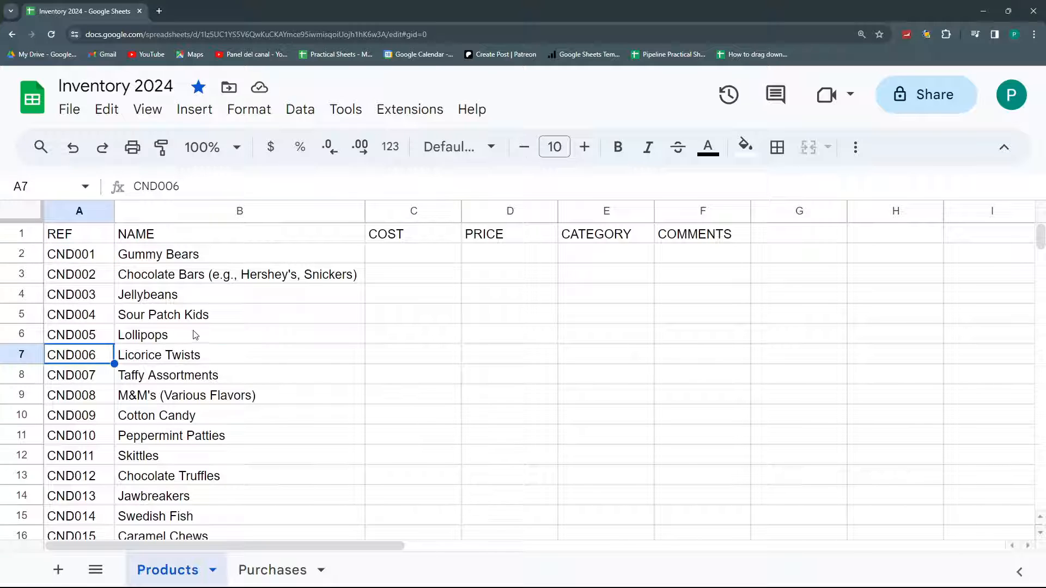
{"action": "left_click", "coordinate": [194, 335]}
{"action": "left_click", "coordinate": [98, 338]}
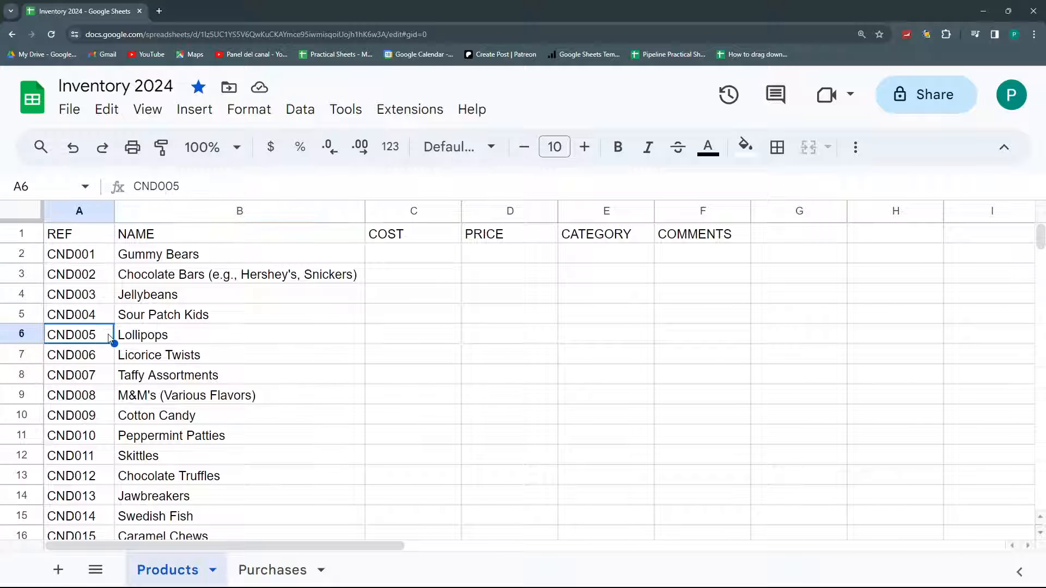
{"action": "left_click", "coordinate": [166, 340]}
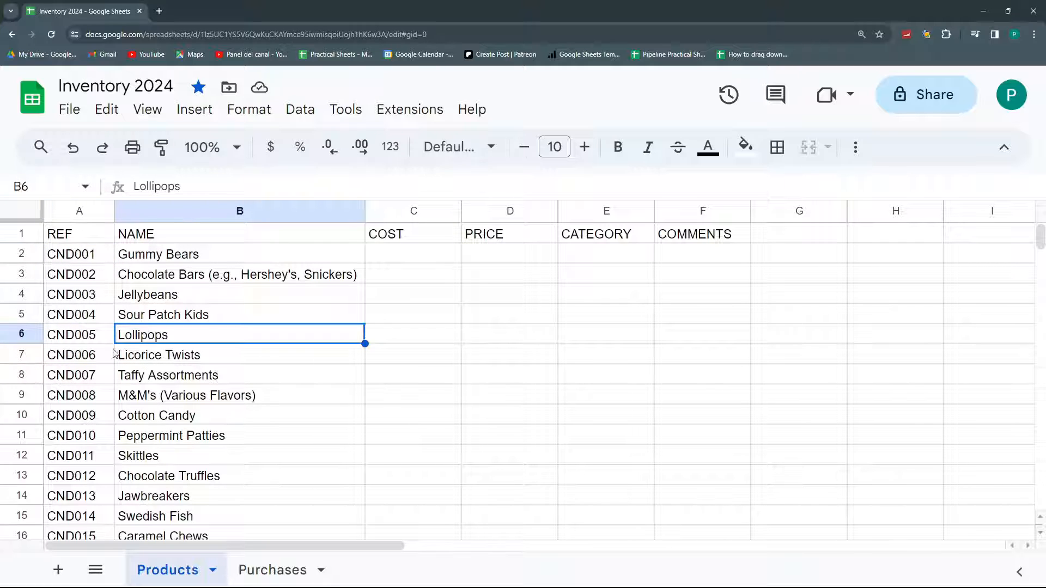
{"action": "left_click", "coordinate": [95, 280]}
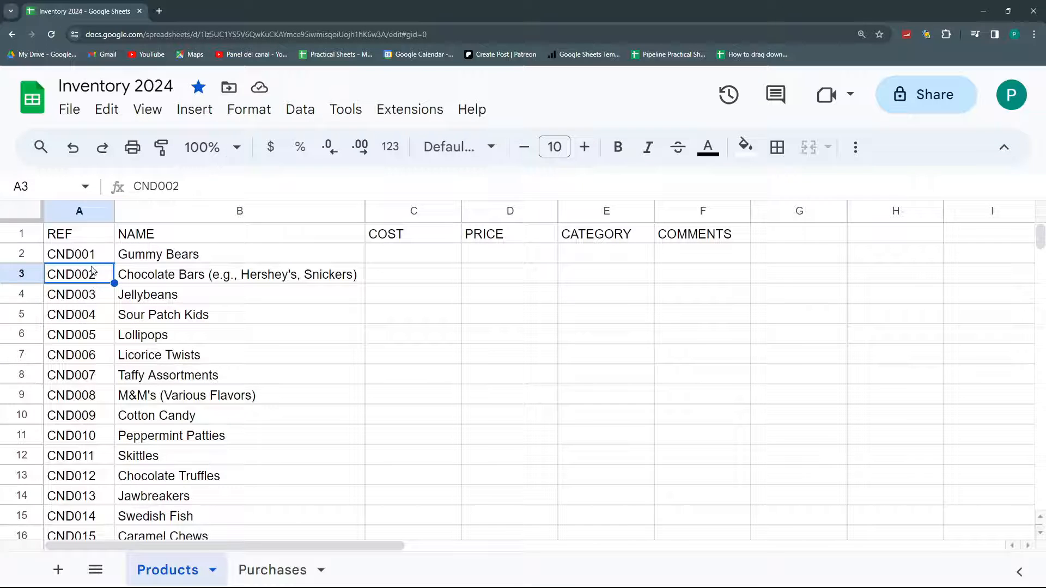
{"action": "left_click", "coordinate": [80, 213]}
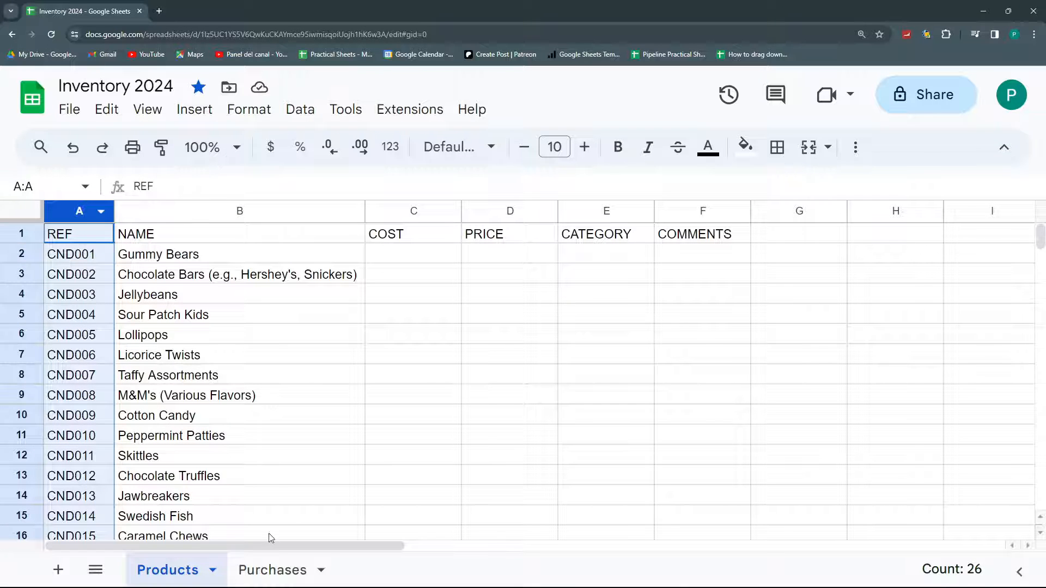
{"action": "left_click", "coordinate": [273, 570]}
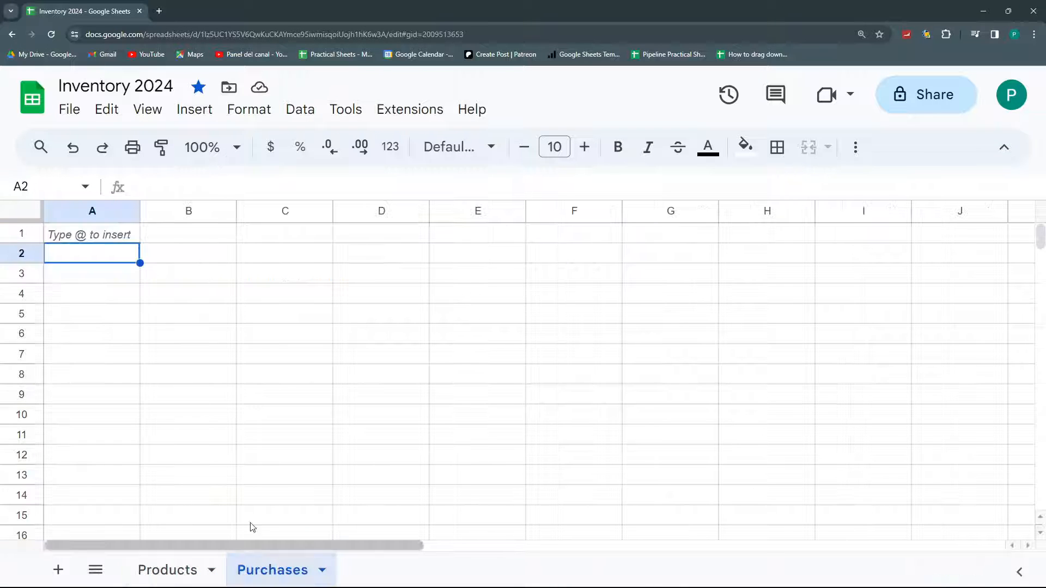
Narrow the NAME column on the Products sheet
{"action": "left_click", "coordinate": [181, 570]}
{"action": "left_click", "coordinate": [200, 212]}
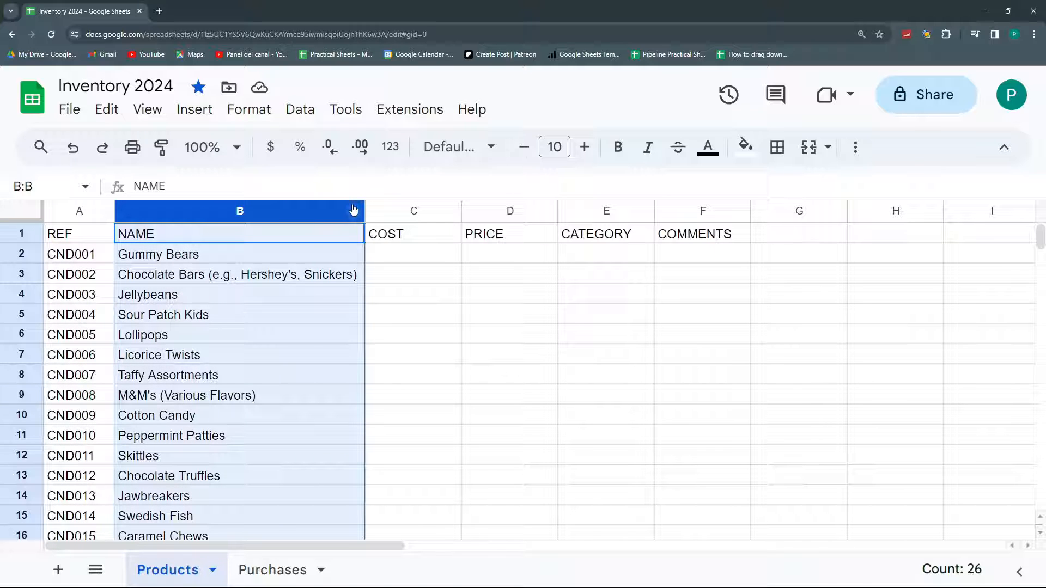
{"action": "left_click_drag", "start_coordinate": [364, 211], "coordinate": [269, 212]}
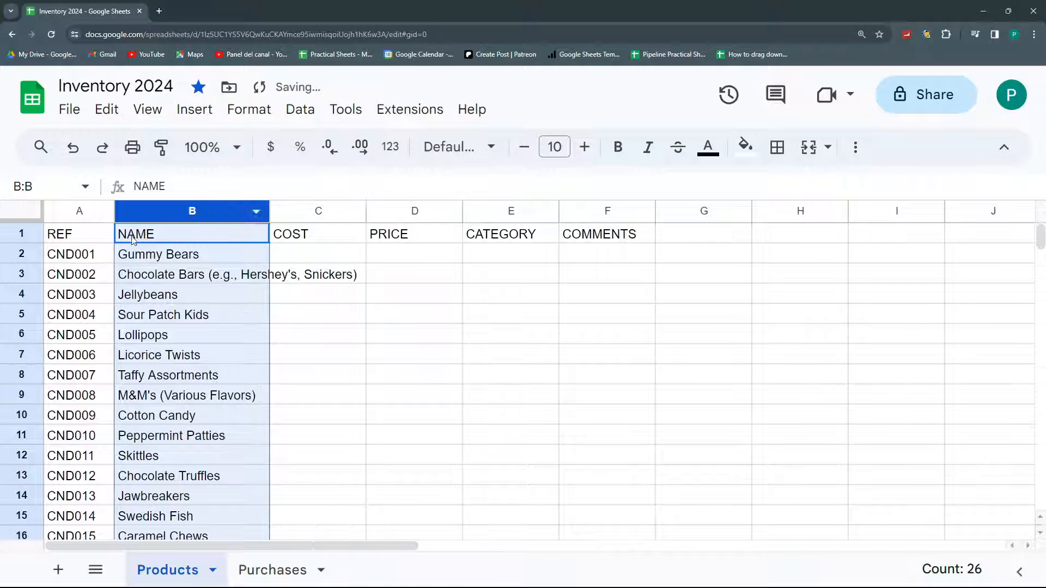
On the Purchases sheet, add the column headers NAME in A1 and REF in B1
{"action": "left_click", "coordinate": [273, 569]}
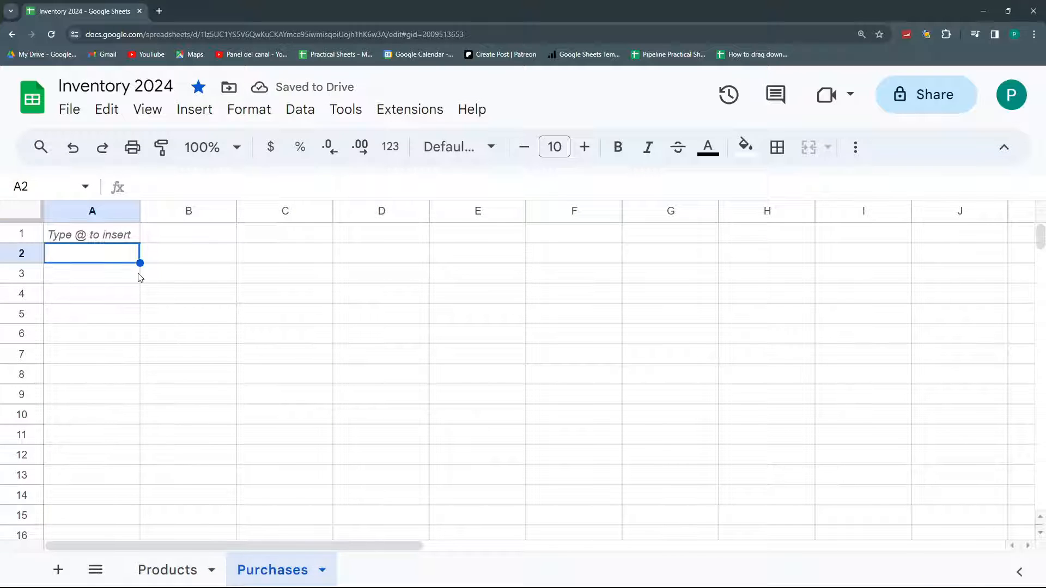
{"action": "left_click", "coordinate": [127, 236]}
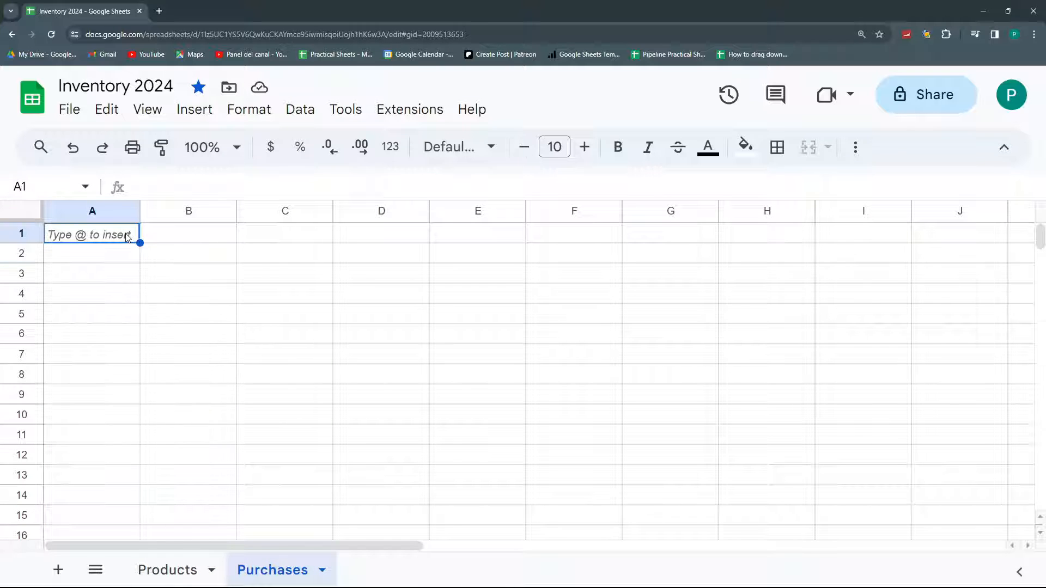
{"action": "left_click", "coordinate": [113, 264]}
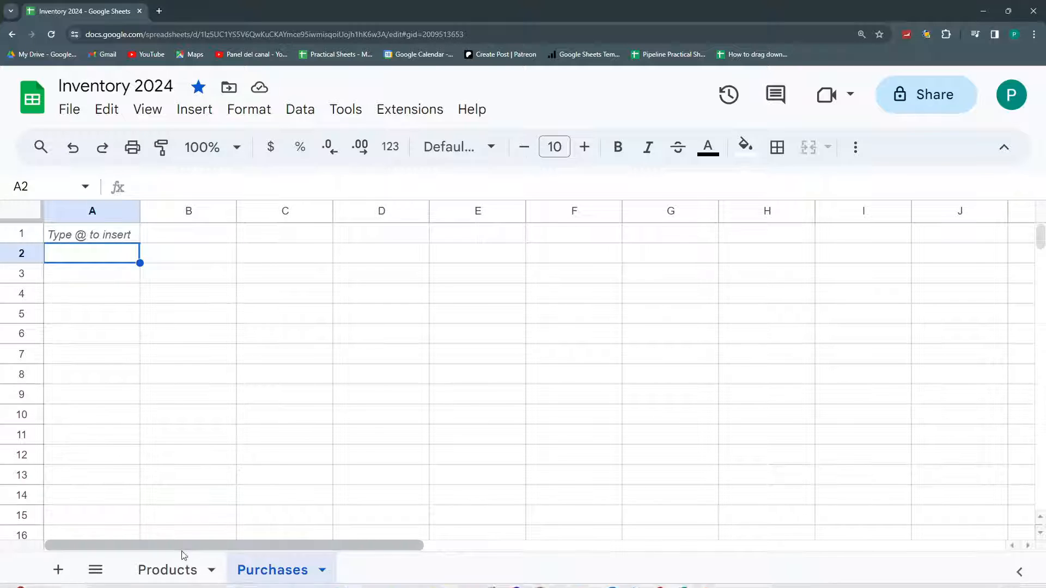
{"action": "left_click", "coordinate": [173, 569]}
{"action": "left_click_drag", "start_coordinate": [61, 275], "coordinate": [61, 316]}
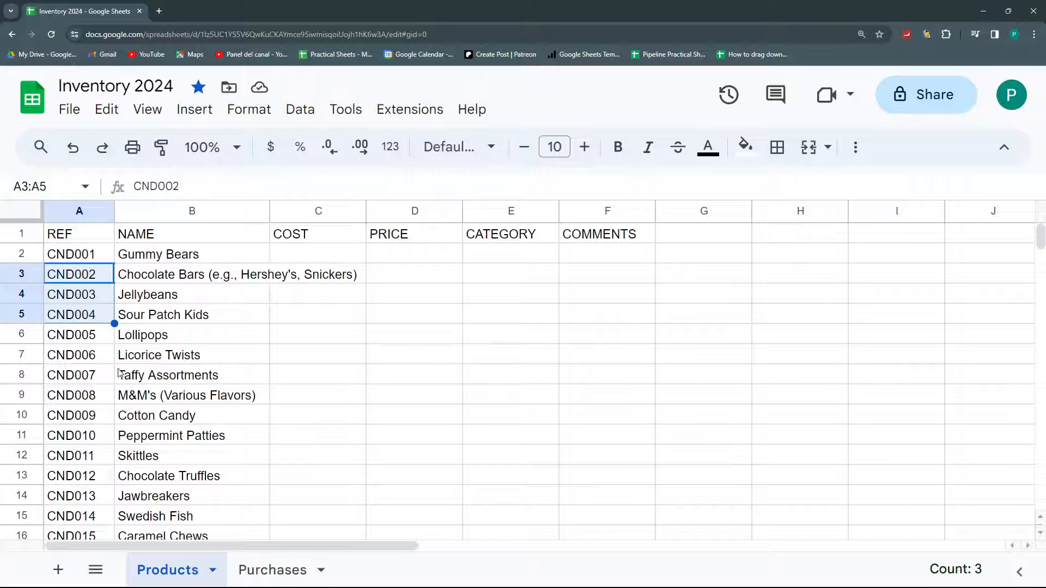
{"action": "left_click", "coordinate": [278, 569]}
{"action": "left_click", "coordinate": [136, 238]}
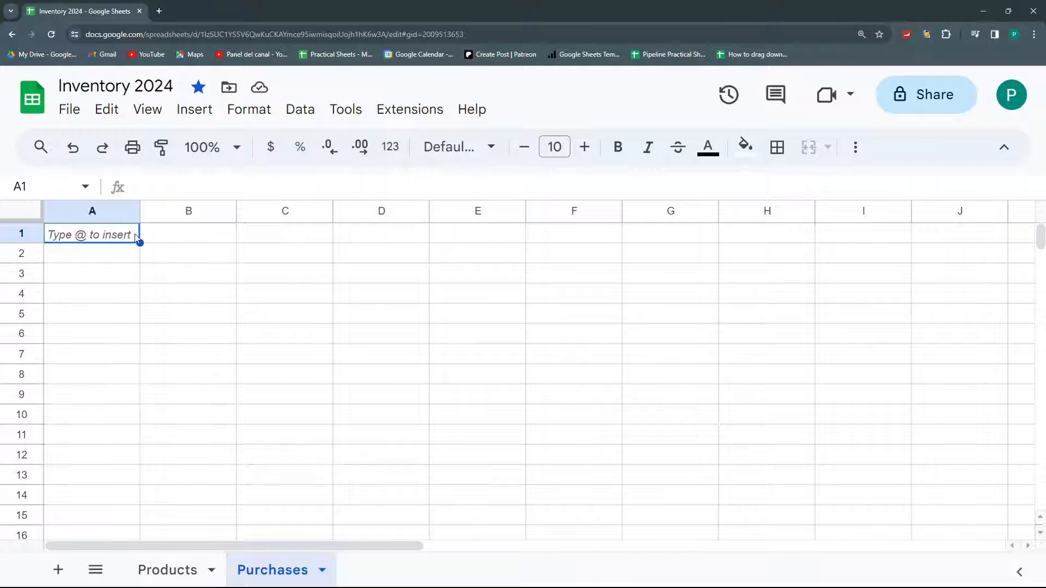
{"action": "type", "text": "NAME"}
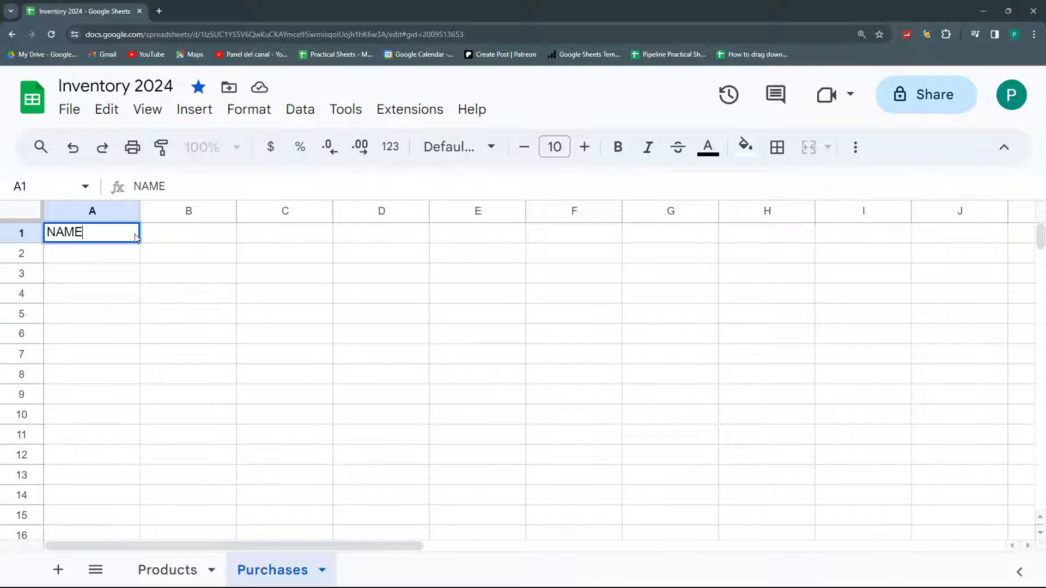
{"action": "key", "text": "Return"}
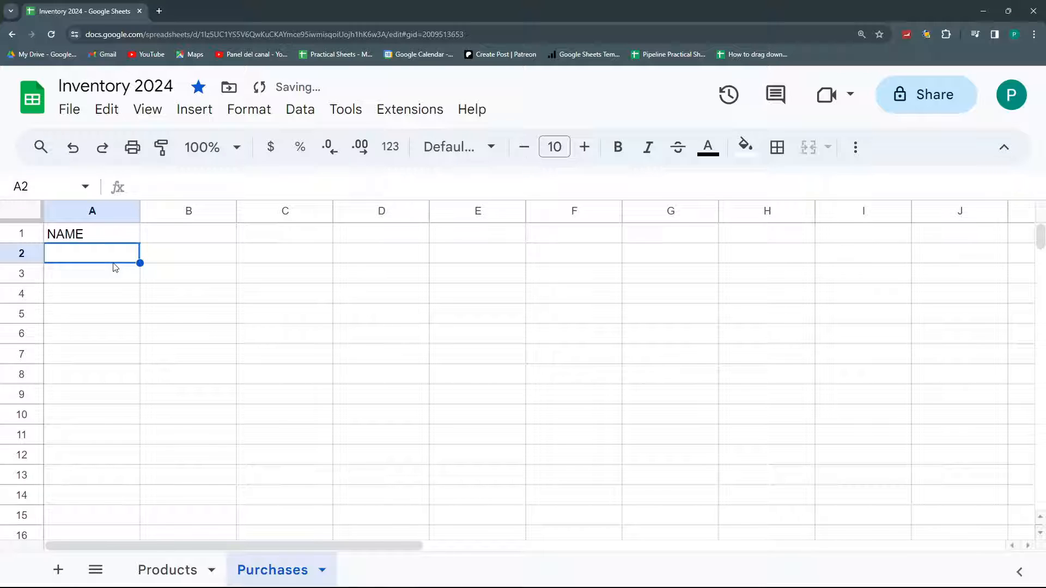
{"action": "left_click", "coordinate": [152, 240]}
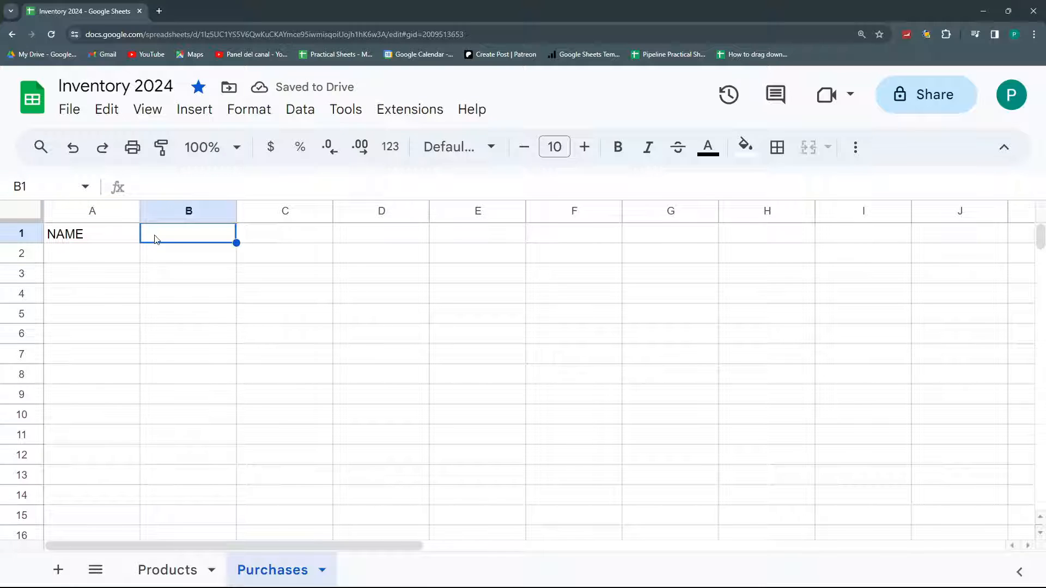
{"action": "type", "text": "REF"}
{"action": "key", "text": "Return"}
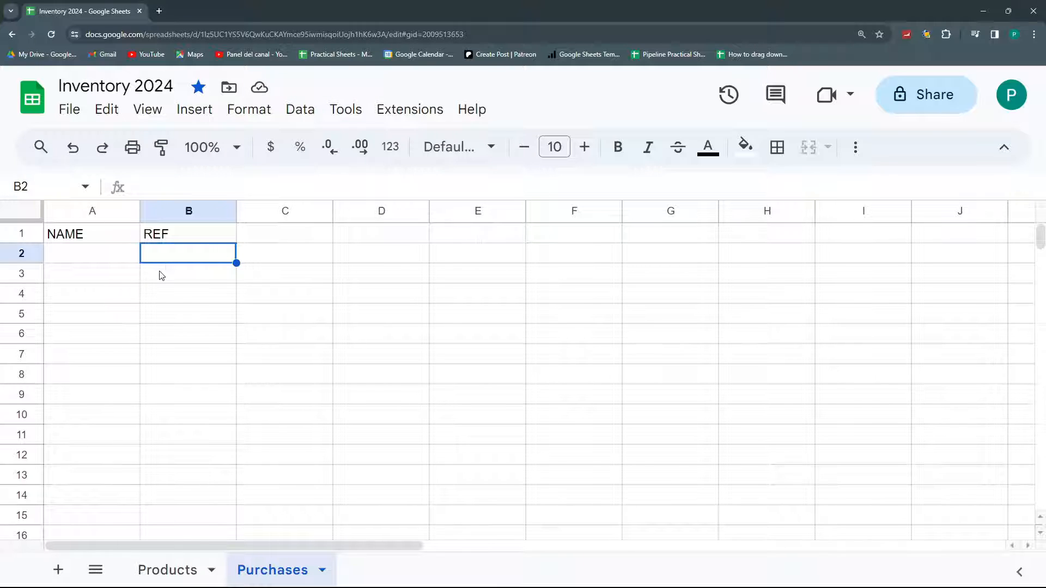
Widen the NAME column on the Products sheet to fit the longest product name
{"action": "left_click", "coordinate": [173, 569]}
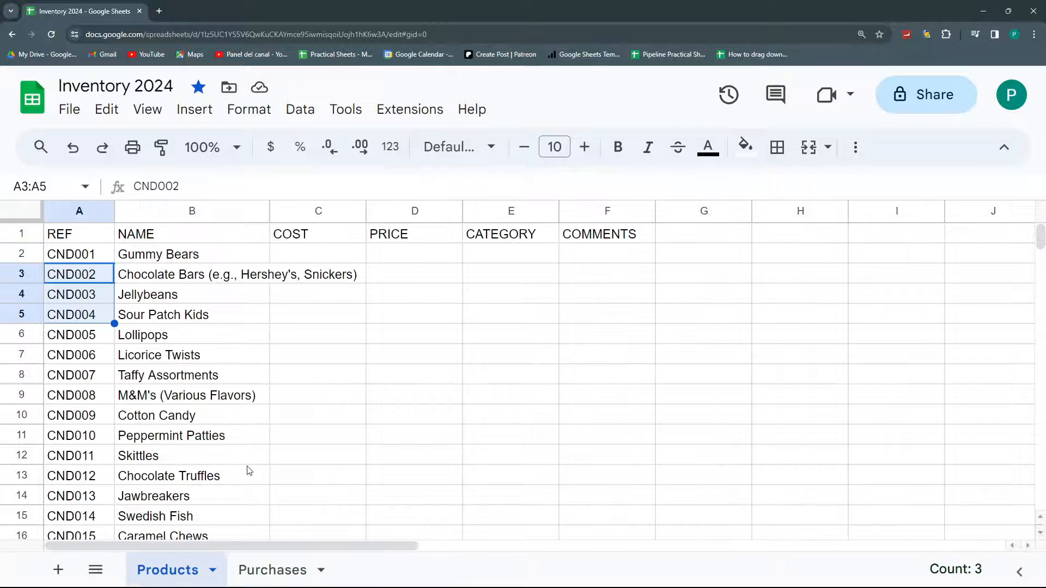
{"action": "left_click_drag", "start_coordinate": [304, 211], "coordinate": [630, 206]}
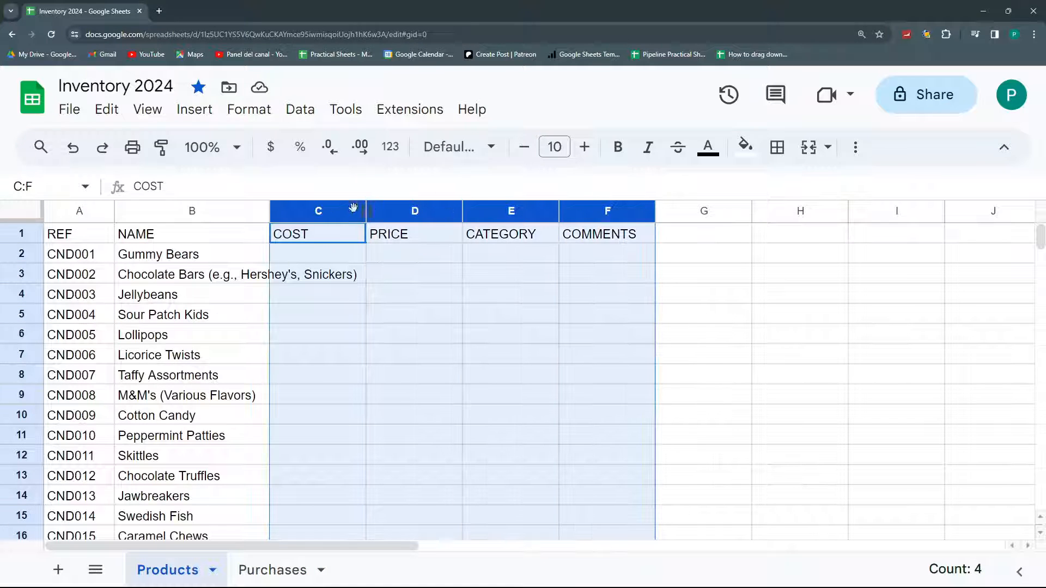
{"action": "left_click_drag", "start_coordinate": [267, 211], "coordinate": [362, 210]}
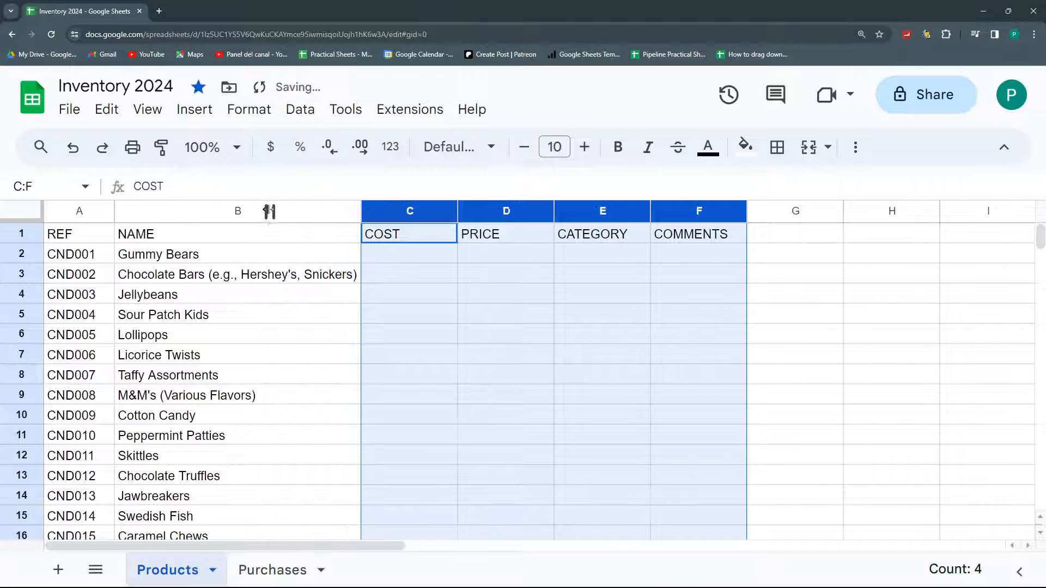
{"action": "left_click", "coordinate": [272, 570]}
{"action": "left_click", "coordinate": [198, 571]}
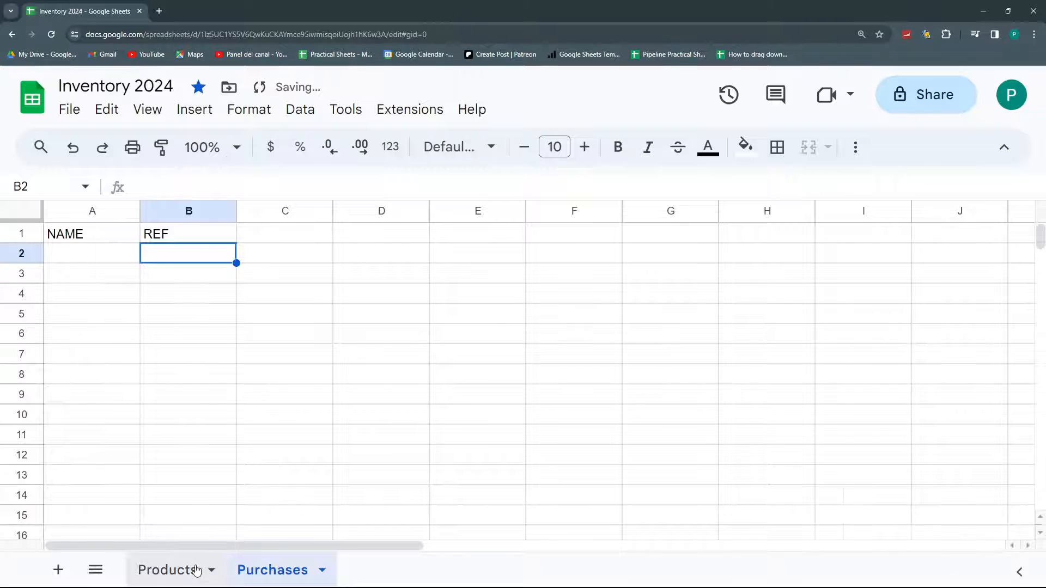
Examine the REF codes and CATEGORY column of the Products sheet against the Purchases headers to plan the remaining columns
{"action": "left_click", "coordinate": [91, 260]}
{"action": "left_click_drag", "start_coordinate": [91, 260], "coordinate": [109, 436]}
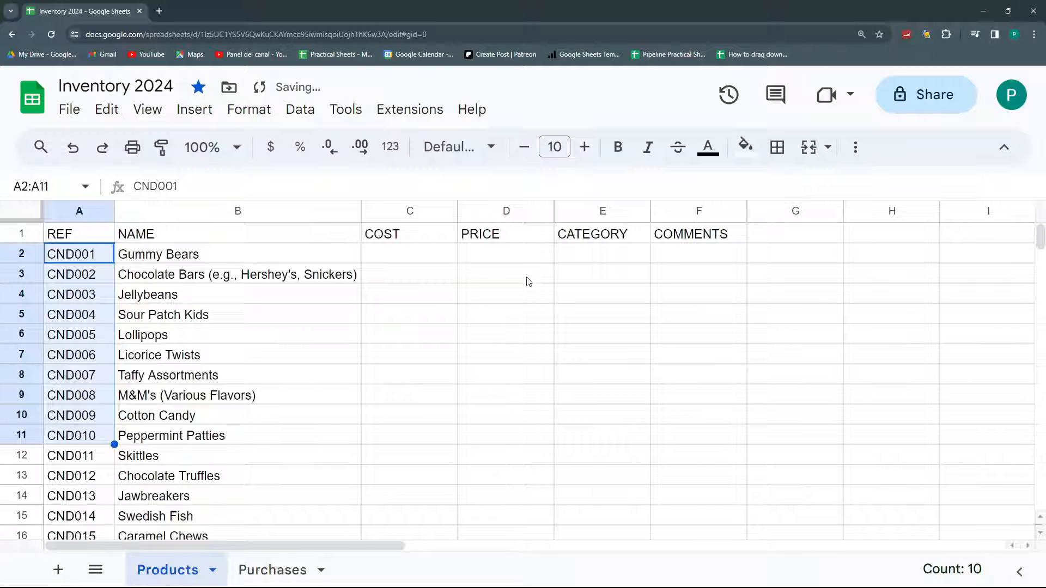
{"action": "left_click_drag", "start_coordinate": [613, 255], "coordinate": [624, 353]}
{"action": "left_click", "coordinate": [248, 569]}
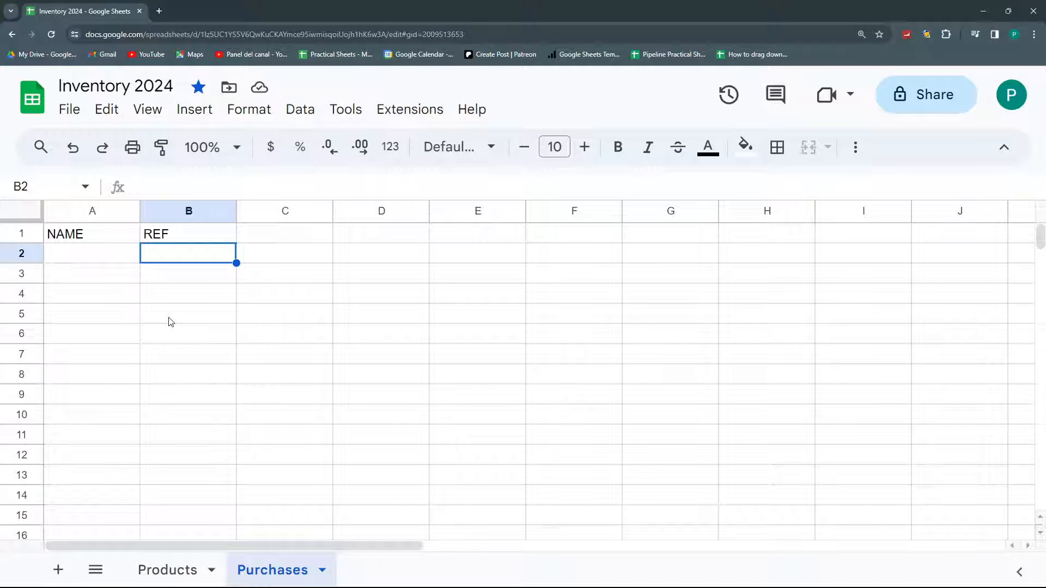
{"action": "left_click", "coordinate": [171, 569]}
{"action": "left_click", "coordinate": [275, 569]}
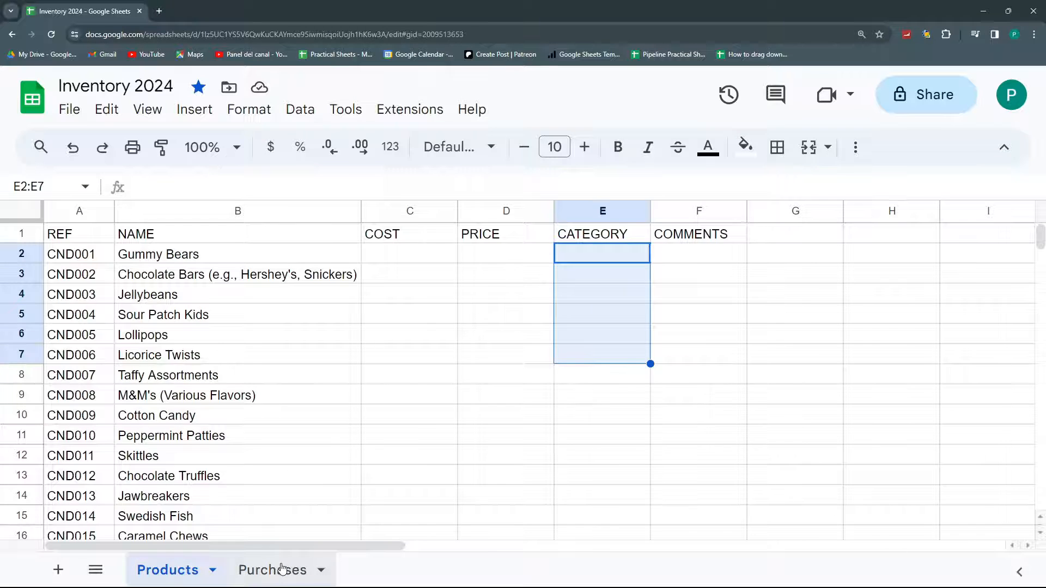
{"action": "left_click", "coordinate": [164, 572]}
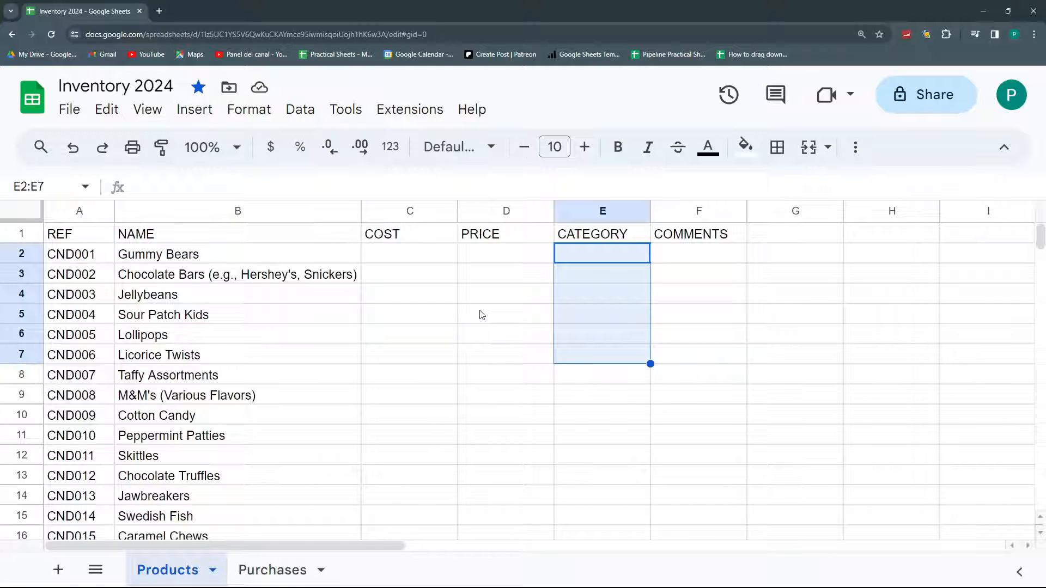
{"action": "left_click", "coordinate": [267, 569]}
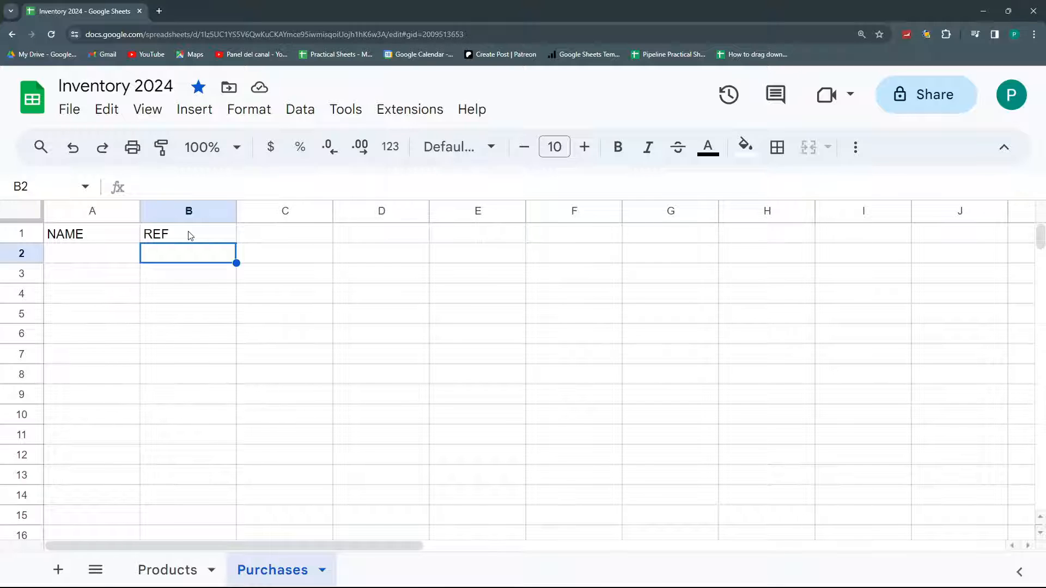
On the Purchases sheet, add the column headers DATE in C1 and UNITS in D1
{"action": "left_click", "coordinate": [248, 236]}
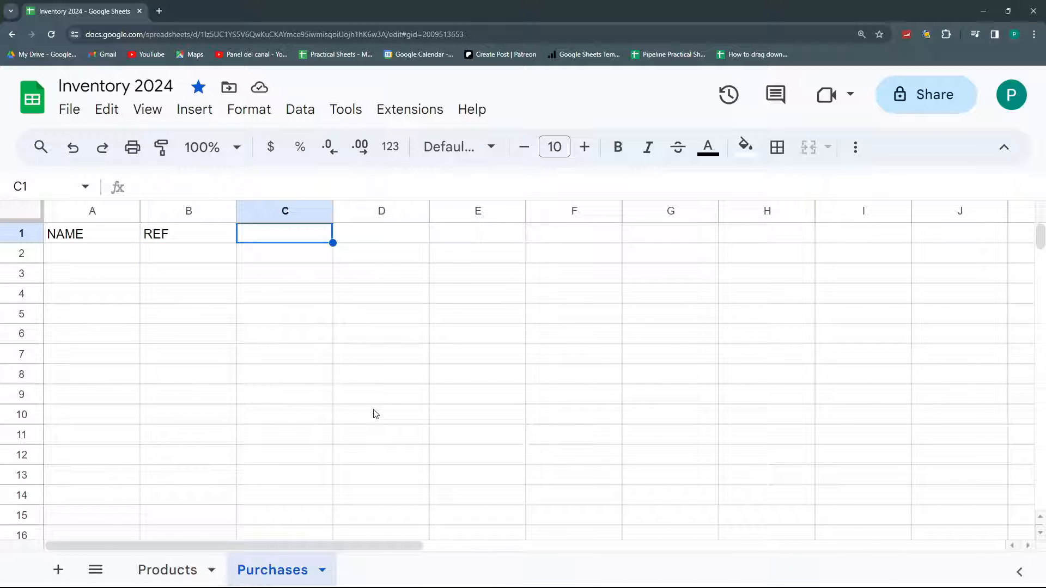
{"action": "type", "text": "DATE"}
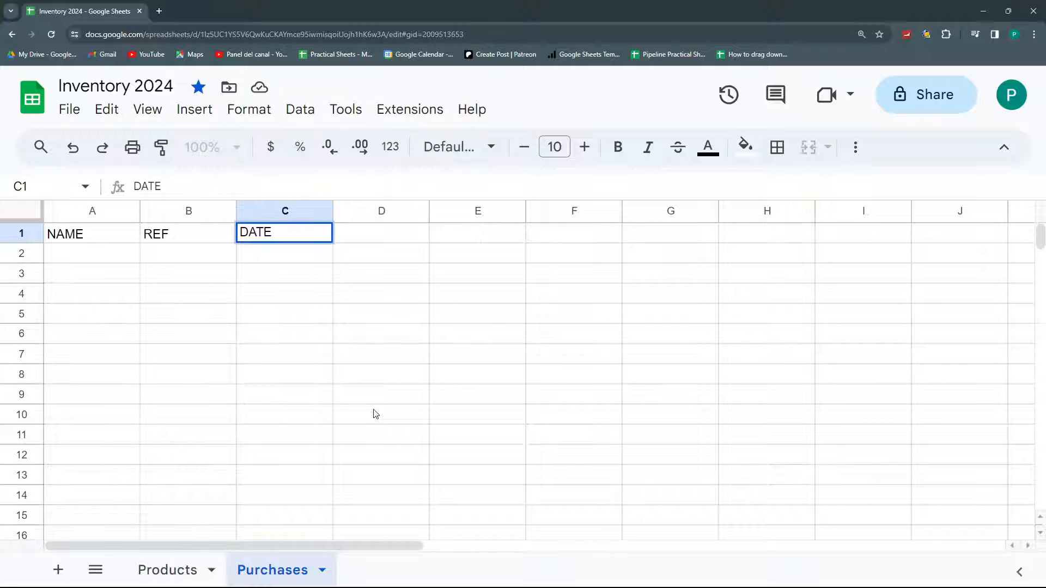
{"action": "key", "text": "Tab"}
{"action": "type", "text": "UNITS"}
{"action": "key", "text": "Return"}
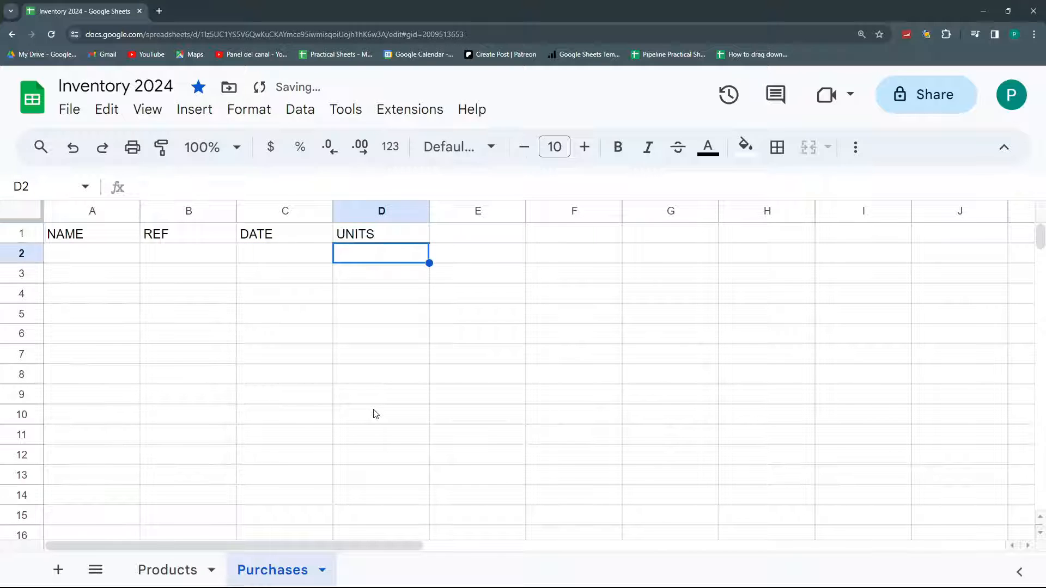
Review the NAME, REF, DATE and UNITS headers of the Purchases sheet against the Products sheet
{"action": "left_click", "coordinate": [175, 567]}
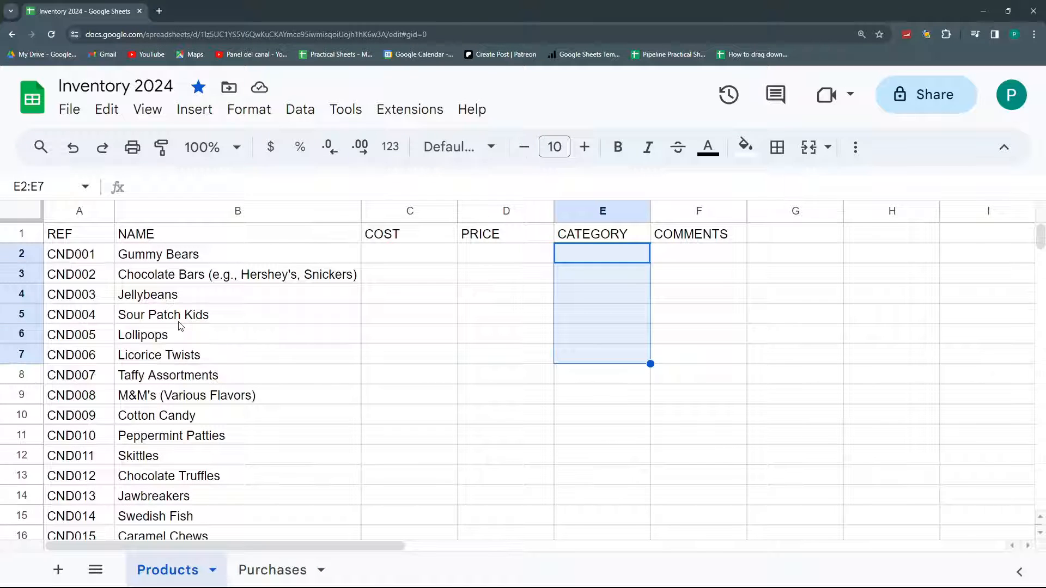
{"action": "left_click", "coordinate": [277, 570]}
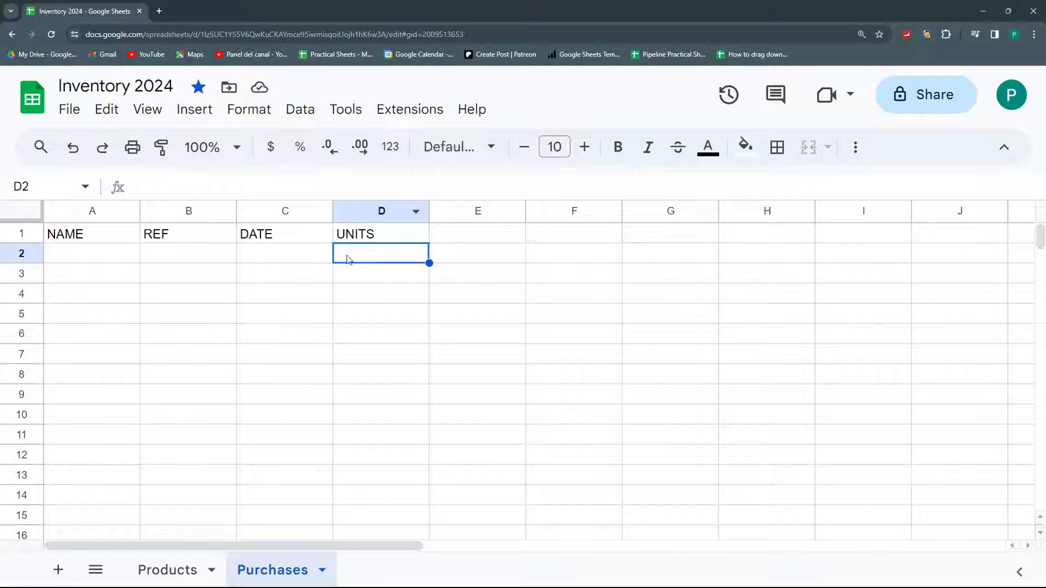
{"action": "left_click", "coordinate": [305, 258]}
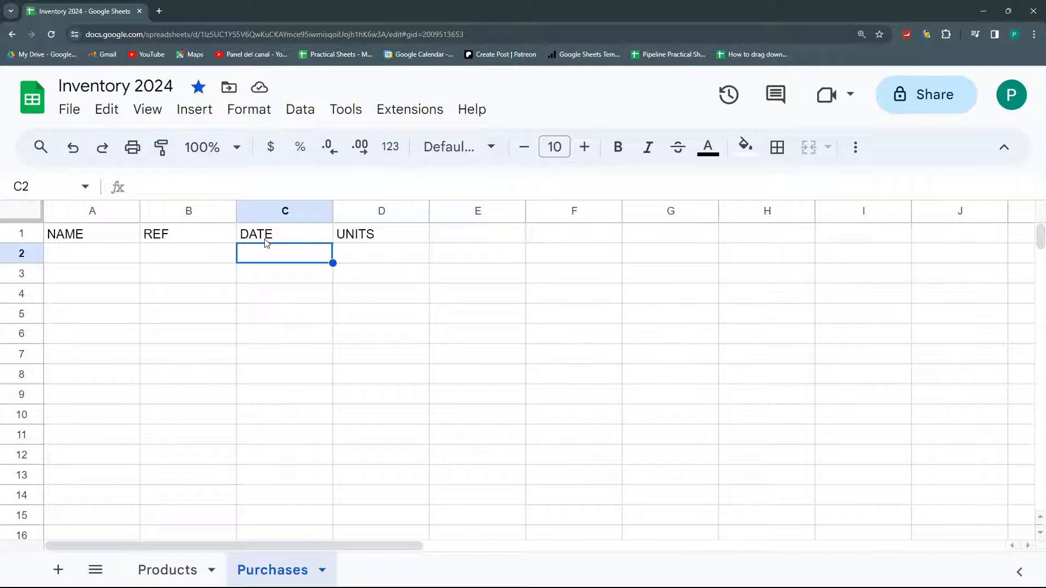
{"action": "left_click", "coordinate": [108, 260]}
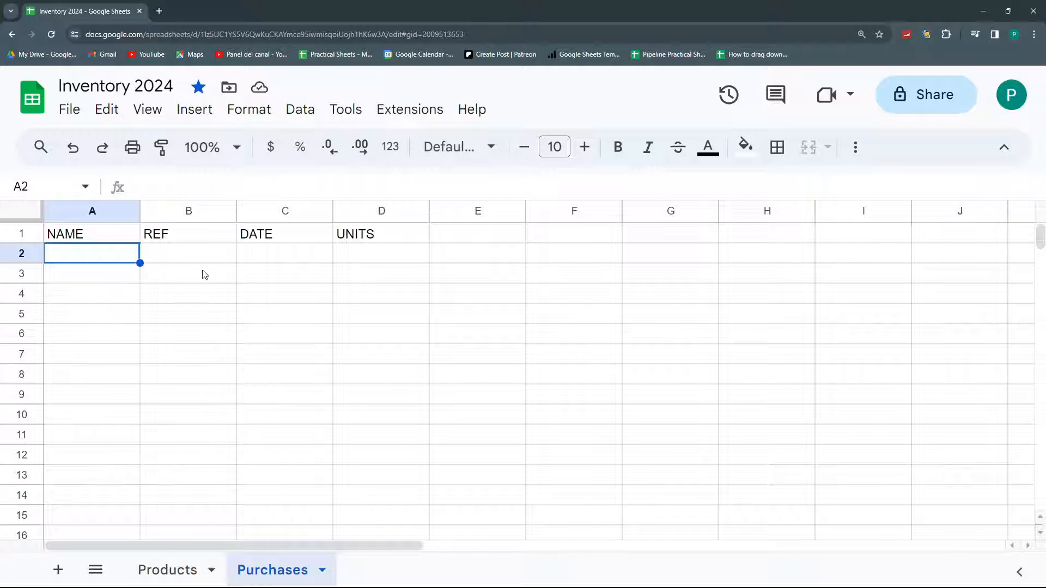
{"action": "left_click", "coordinate": [389, 256]}
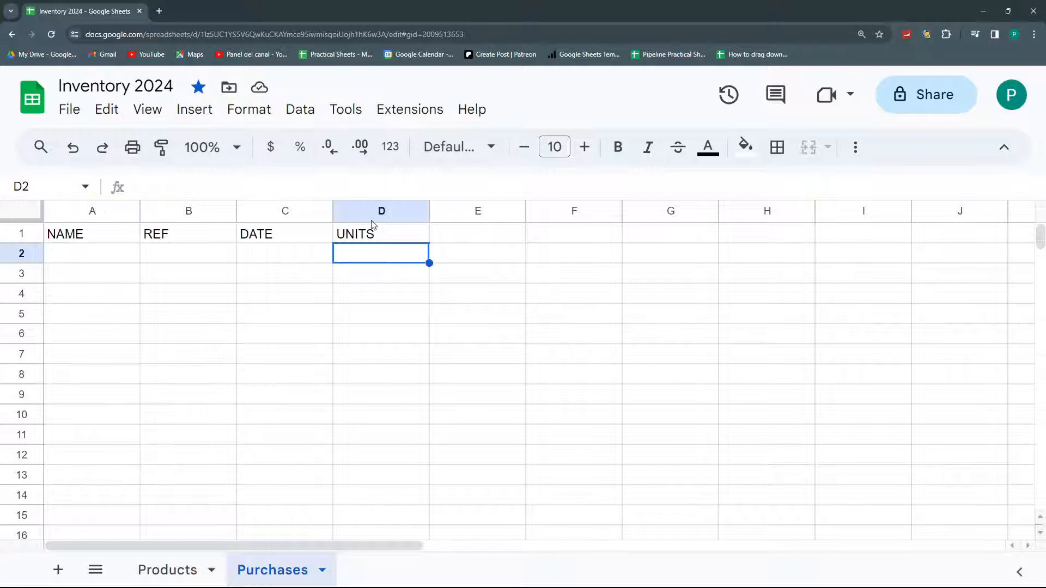
{"action": "left_click", "coordinate": [240, 148]}
{"action": "left_click", "coordinate": [211, 343]}
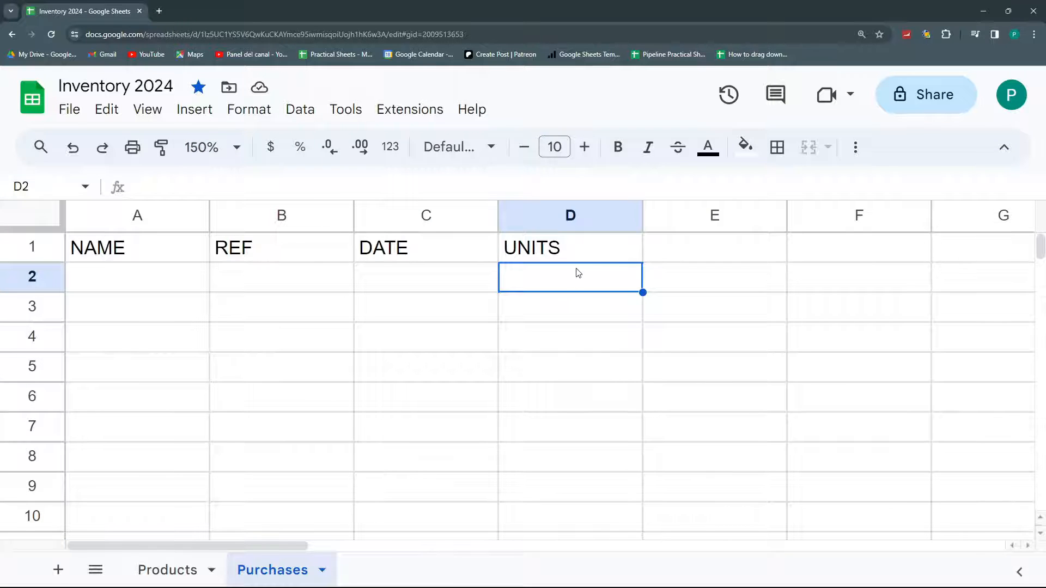
{"action": "left_click", "coordinate": [182, 251]}
{"action": "left_click_drag", "start_coordinate": [182, 251], "coordinate": [538, 252]}
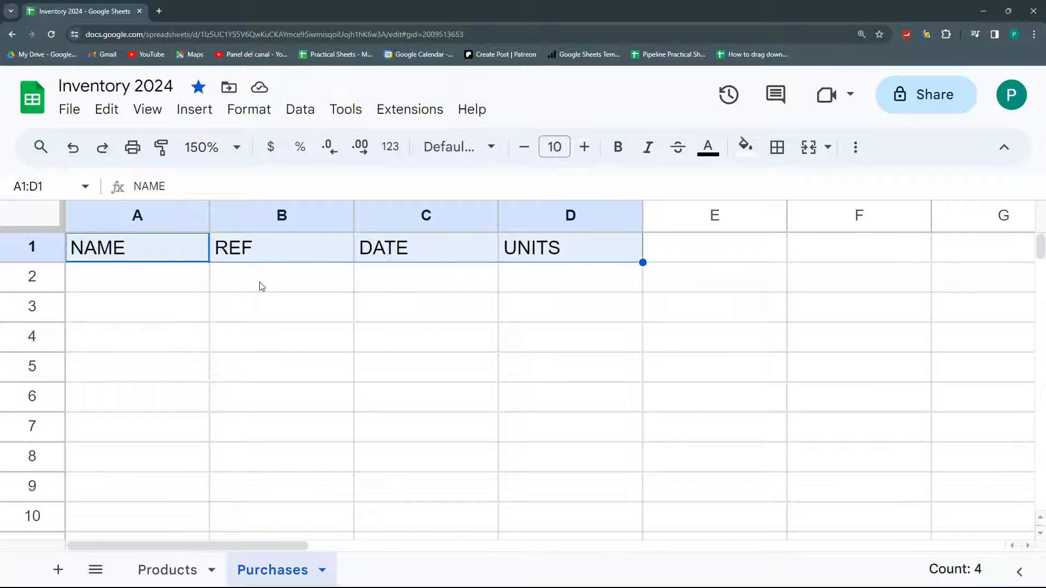
Insert a dropdown in cell A2 of the Purchases sheet and widen the NAME column
{"action": "left_click", "coordinate": [200, 284]}
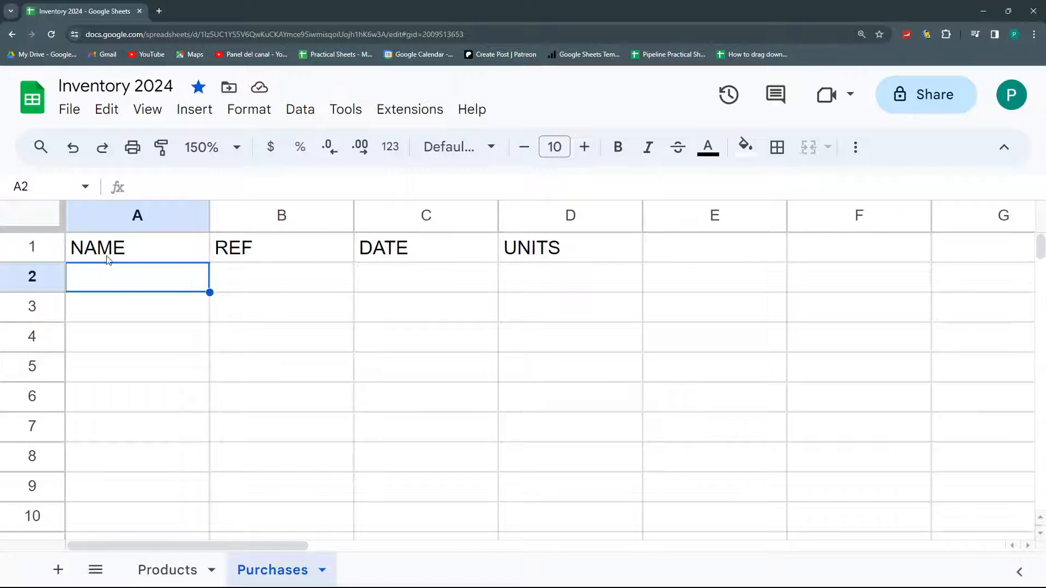
{"action": "left_click", "coordinate": [159, 569]}
{"action": "left_click", "coordinate": [273, 573]}
{"action": "type", "text": "@"}
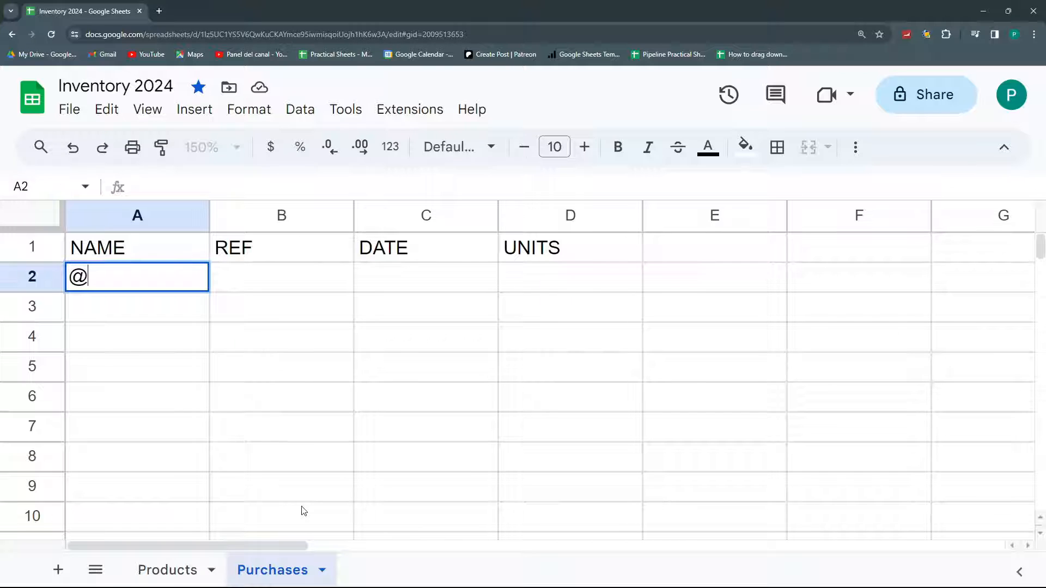
{"action": "type", "text": "dro"}
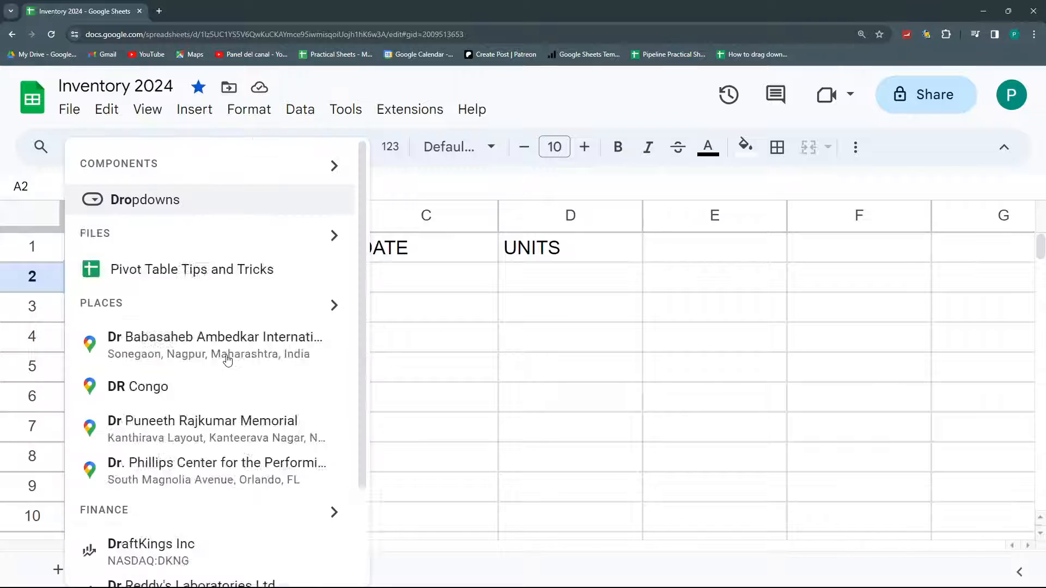
{"action": "left_click", "coordinate": [155, 208]}
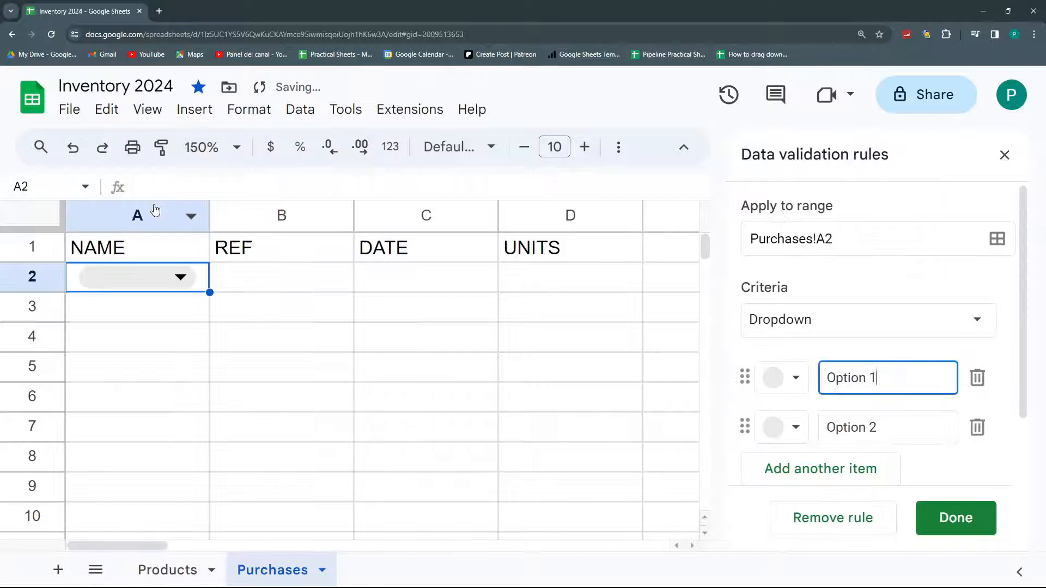
{"action": "left_click_drag", "start_coordinate": [209, 215], "coordinate": [246, 216]}
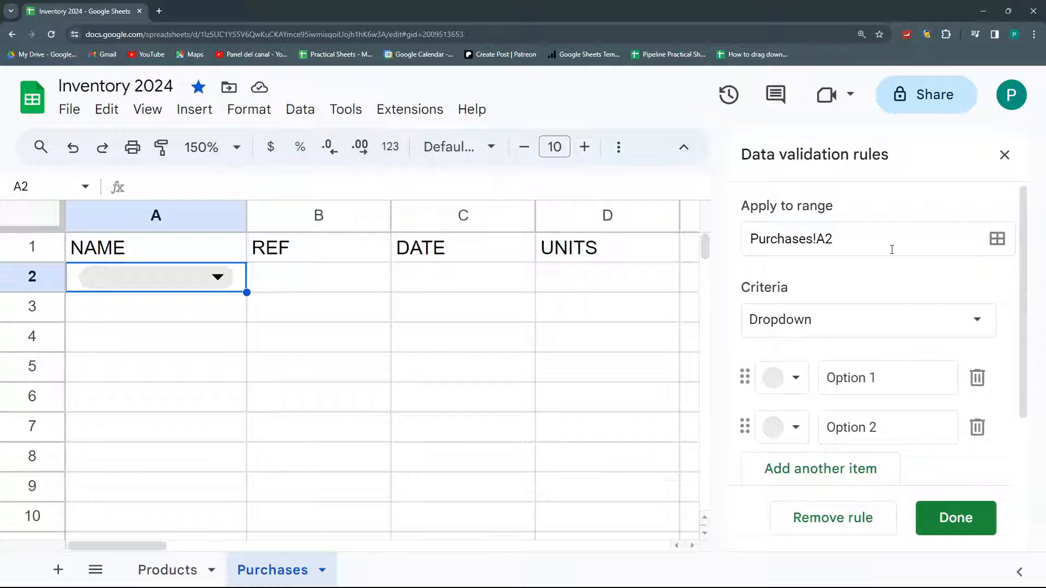
Apply the dropdown rule to the range Purchases!A2:A and set its criteria to Dropdown (from a range)
{"action": "left_click", "coordinate": [857, 246]}
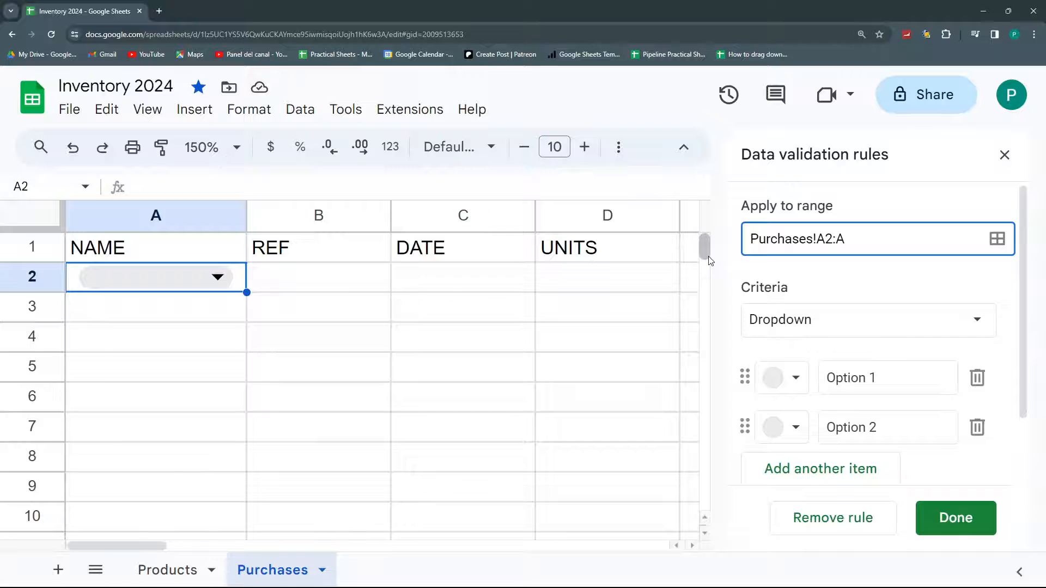
{"action": "left_click_drag", "start_coordinate": [710, 258], "coordinate": [806, 310]}
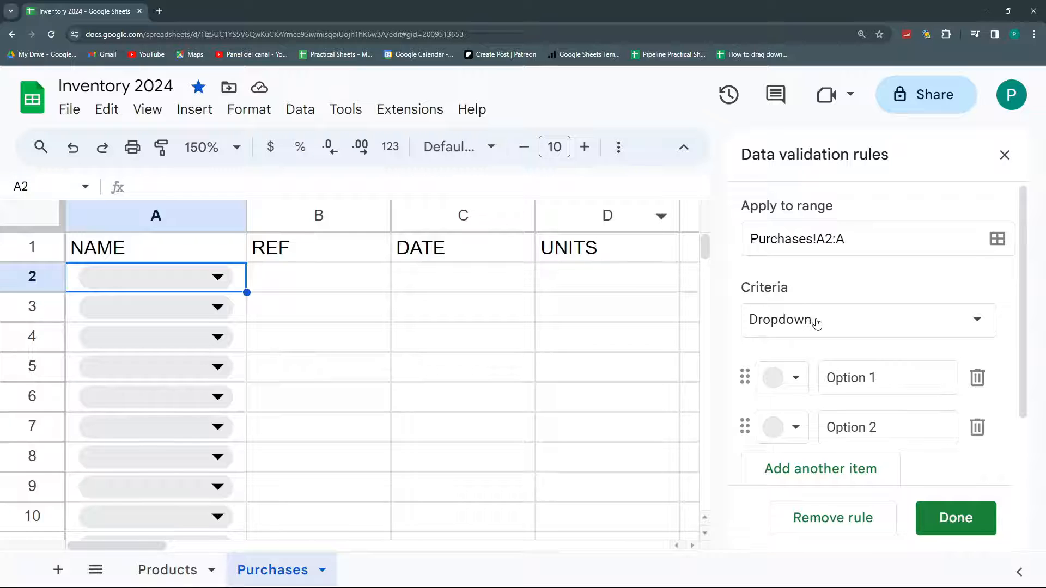
{"action": "left_click", "coordinate": [978, 326]}
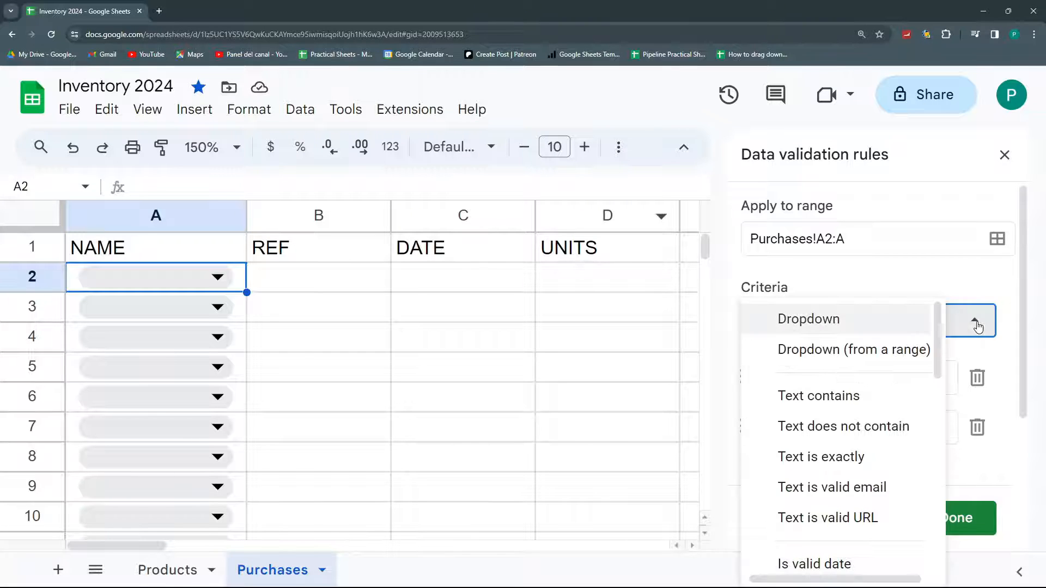
{"action": "left_click", "coordinate": [807, 360]}
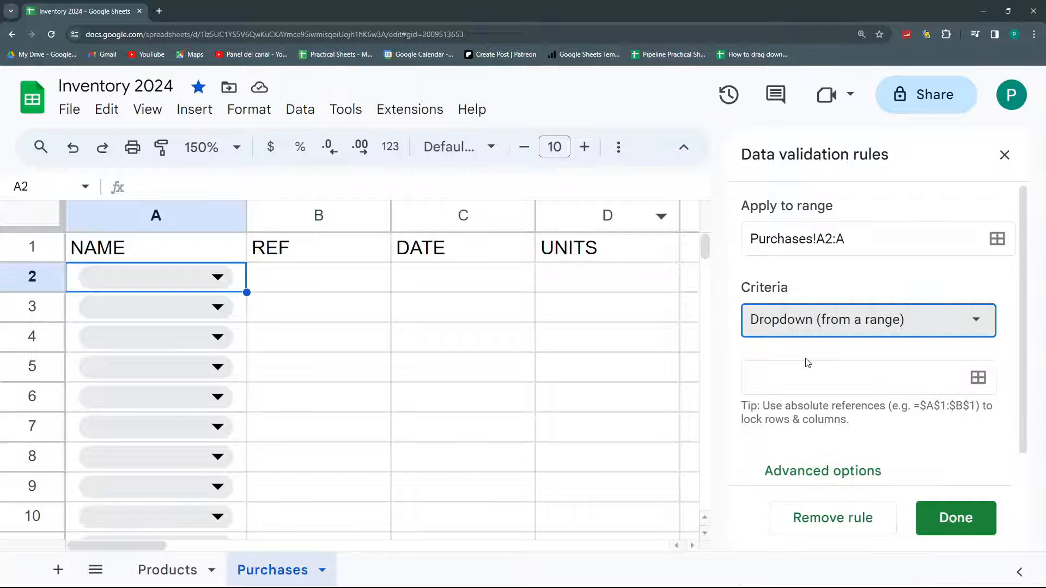
Set the dropdown's source range to Products!B2:B and check the product list offered in A2 of the Purchases sheet
{"action": "left_click", "coordinate": [978, 382]}
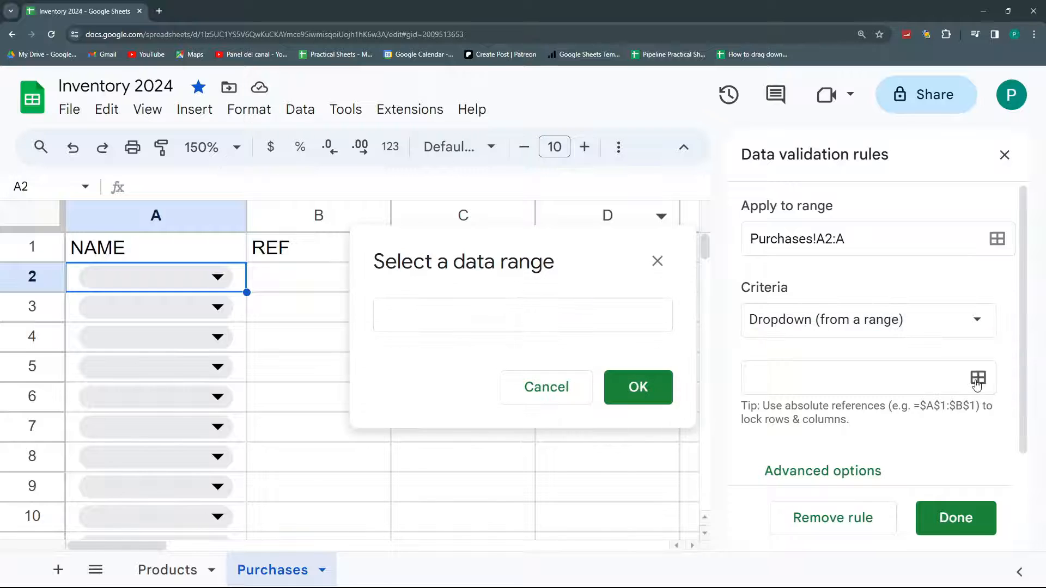
{"action": "left_click", "coordinate": [172, 571]}
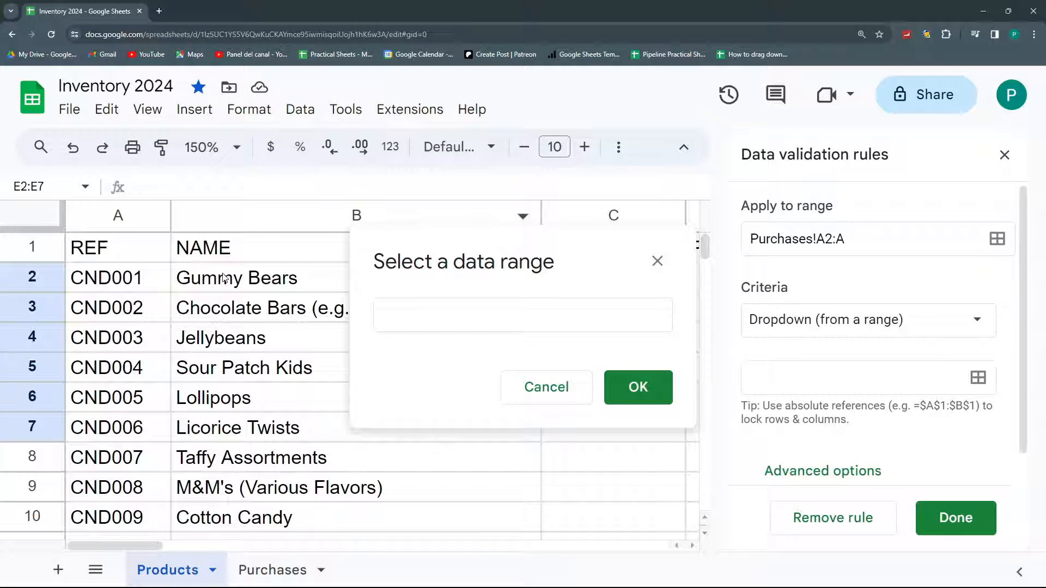
{"action": "left_click_drag", "start_coordinate": [241, 283], "coordinate": [272, 455]}
{"action": "left_click", "coordinate": [490, 315]}
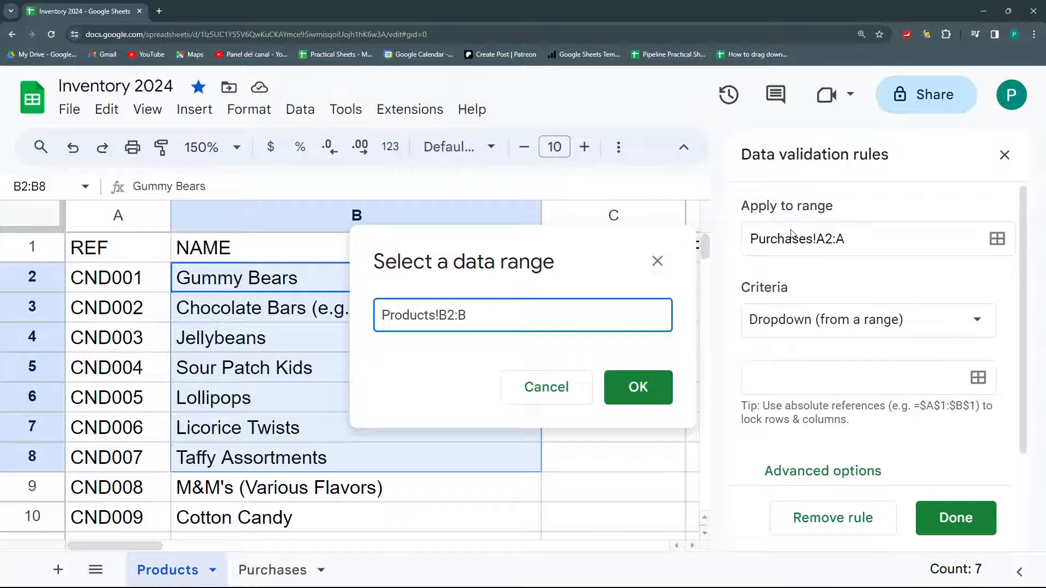
{"action": "left_click", "coordinate": [630, 396]}
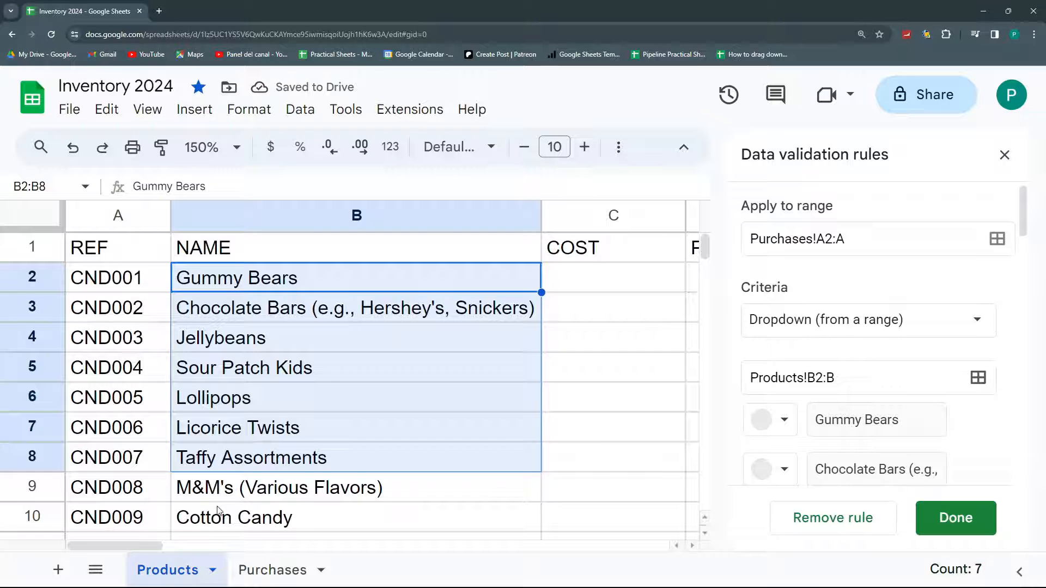
{"action": "left_click", "coordinate": [270, 566]}
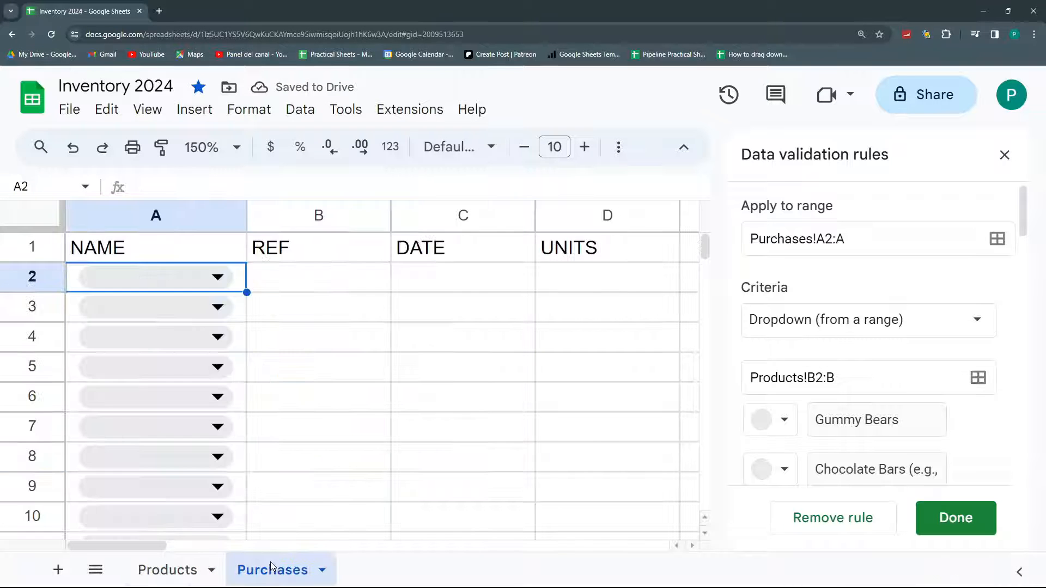
{"action": "left_click", "coordinate": [218, 278]}
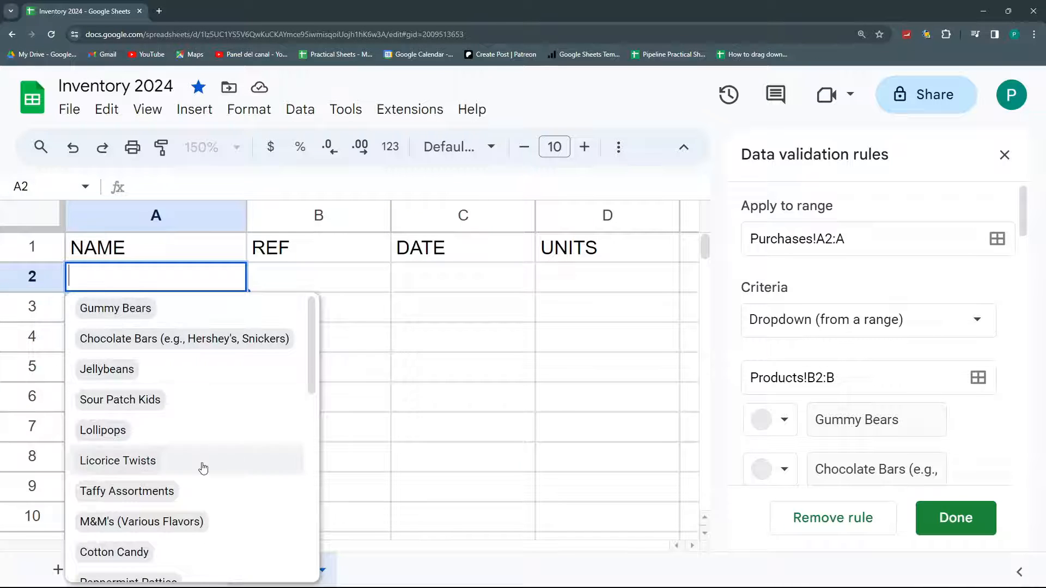
{"action": "left_click", "coordinate": [349, 369]}
Append 232323 to the Gummy Bears name in B2 of the Products sheet and check the dropdown list in A2 of Purchases
{"action": "left_click", "coordinate": [163, 578]}
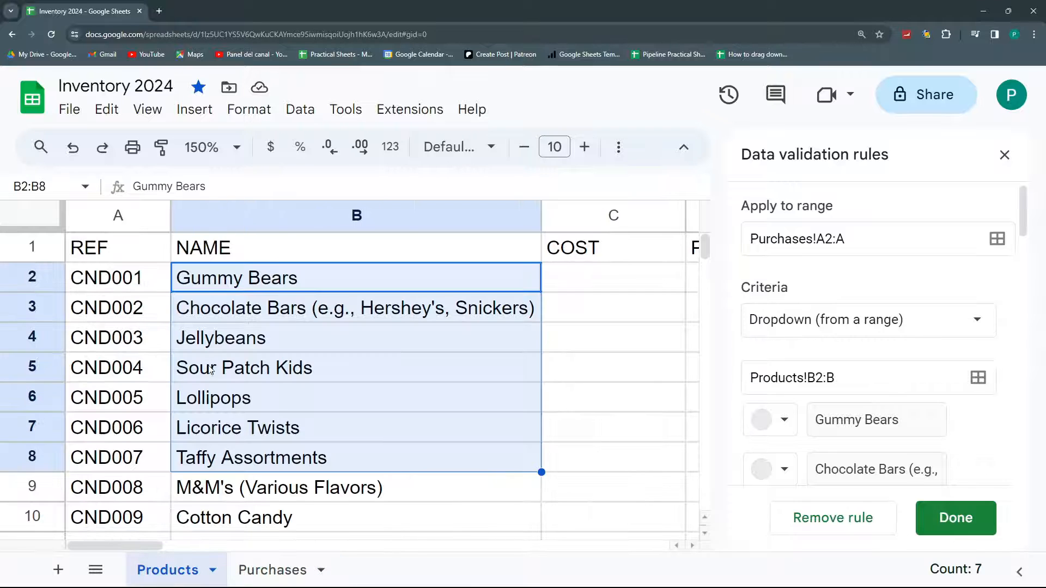
{"action": "left_click", "coordinate": [310, 284]}
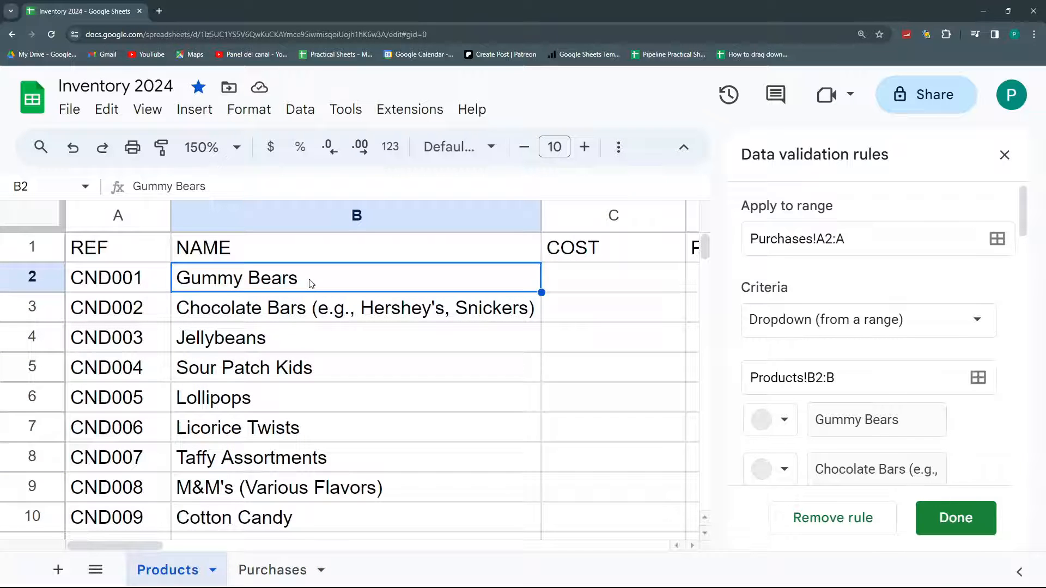
{"action": "double_click", "coordinate": [309, 281]}
{"action": "type", "text": "232323"}
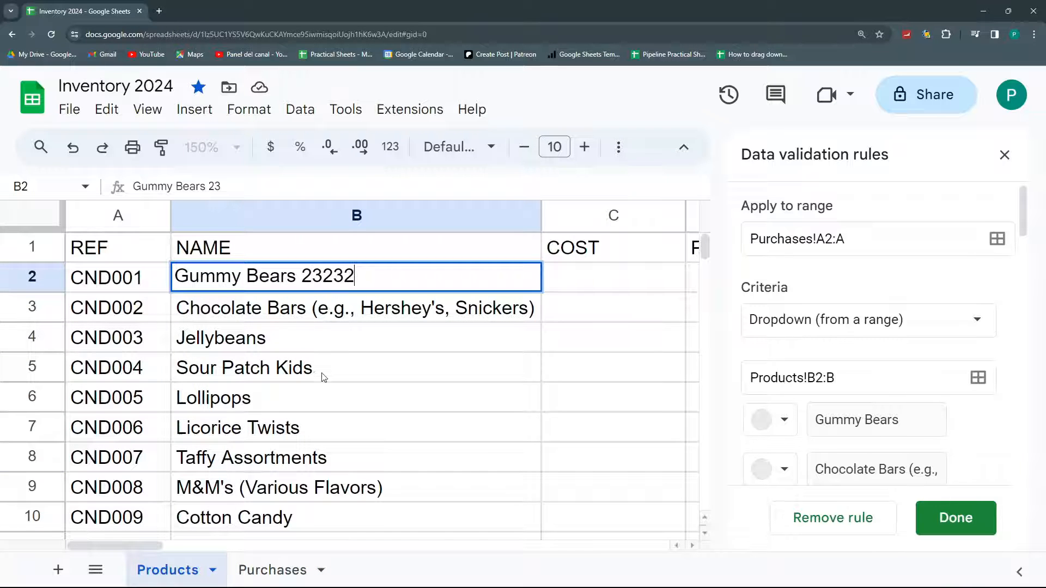
{"action": "left_click", "coordinate": [321, 375]}
{"action": "left_click", "coordinate": [276, 570]}
{"action": "left_click", "coordinate": [224, 275]}
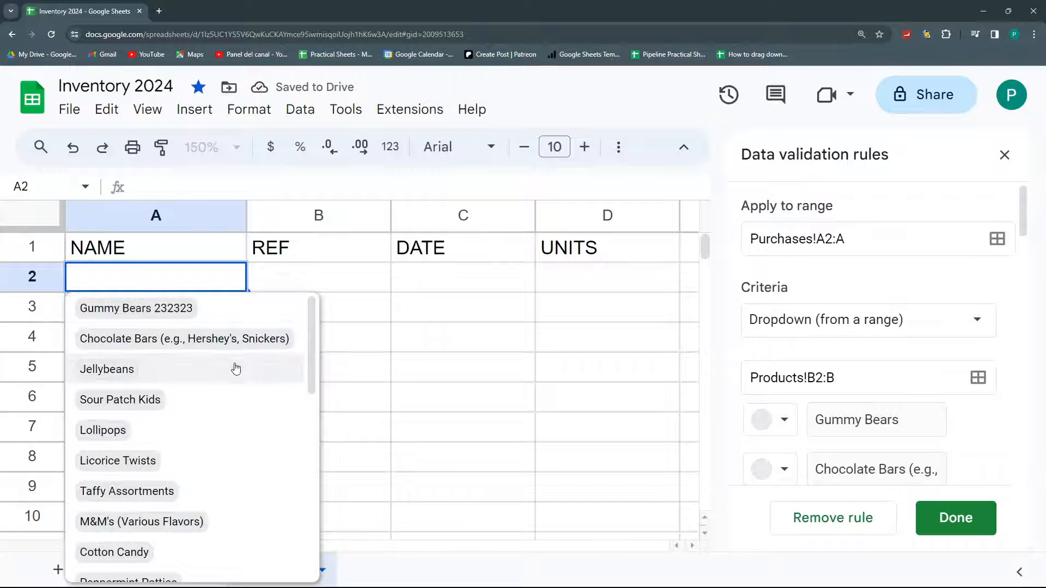
{"action": "key", "text": "Escape"}
{"action": "left_click", "coordinate": [167, 570]}
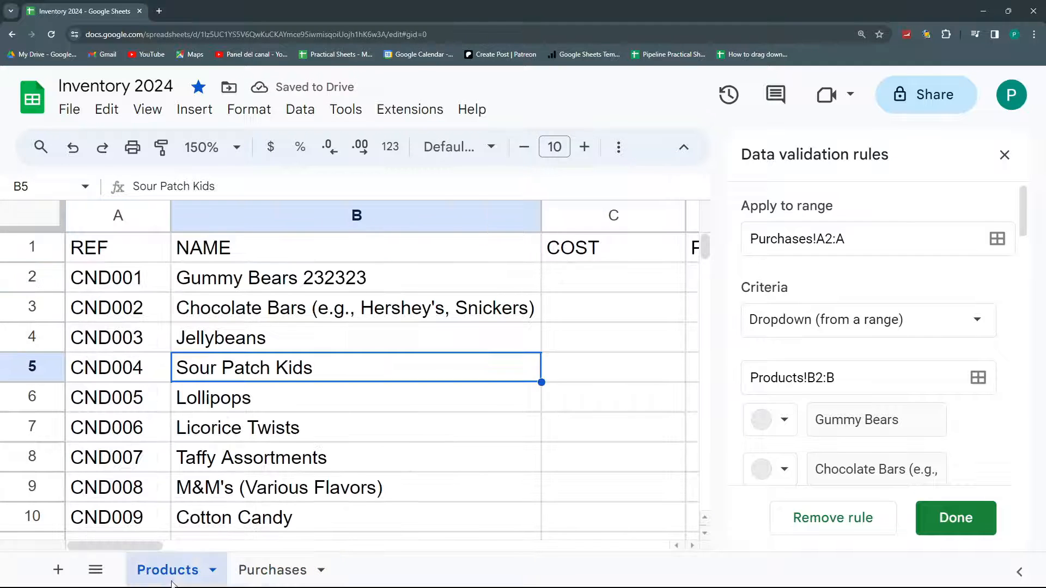
Undo the last name edit in B2 of the Products sheet and return to the Purchases sheet
{"action": "left_click", "coordinate": [402, 278]}
{"action": "key", "text": "ctrl+z"}
{"action": "left_click", "coordinate": [272, 569]}
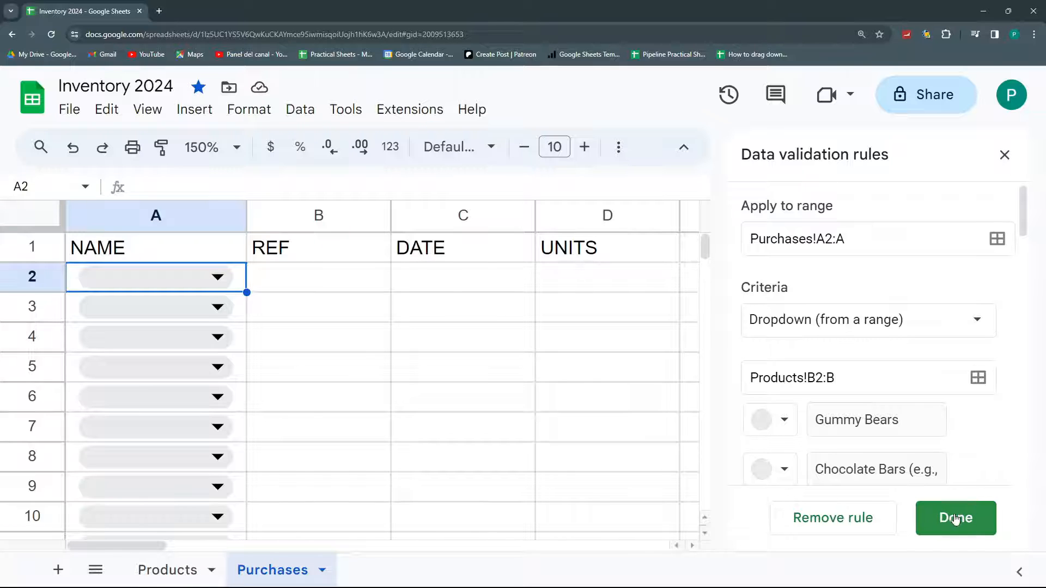
Set the dropdown rule's display style to Arrow in its advanced options and check the list in A2
{"action": "scroll", "coordinate": [986, 425], "scroll_direction": "down", "scroll_amount": 10}
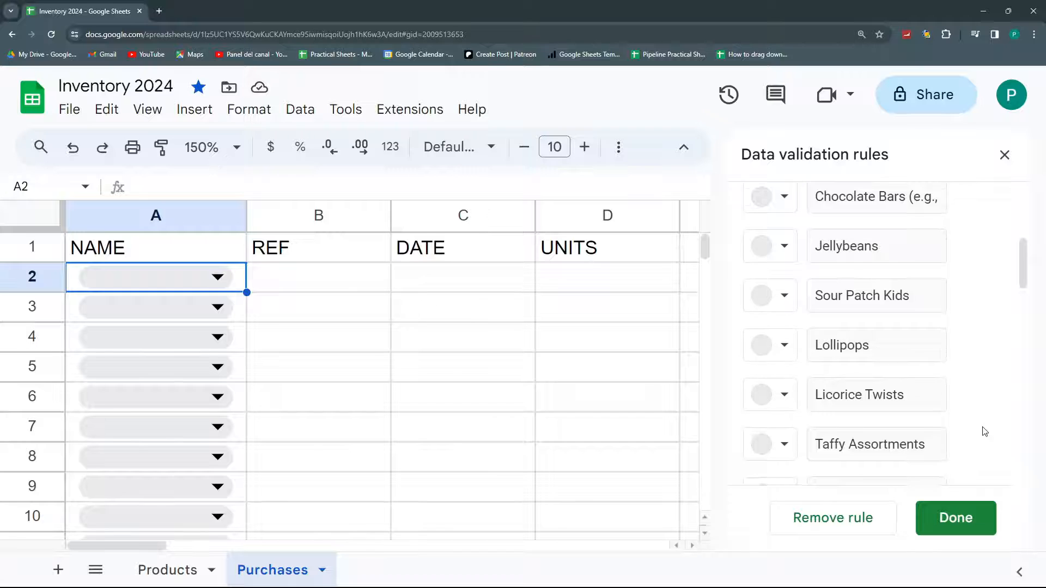
{"action": "left_click_drag", "start_coordinate": [1018, 327], "coordinate": [1009, 494]}
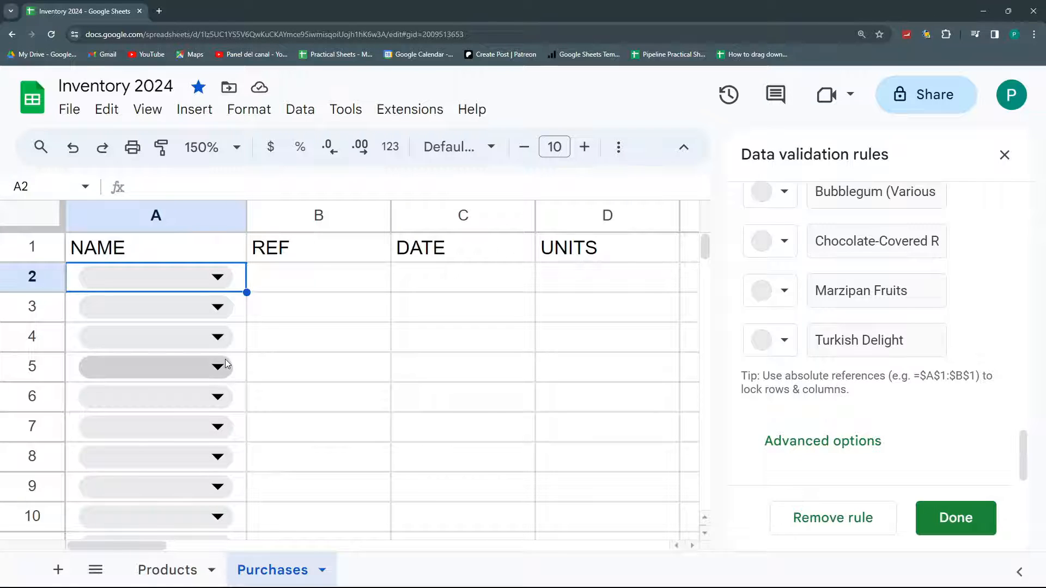
{"action": "left_click", "coordinate": [812, 444]}
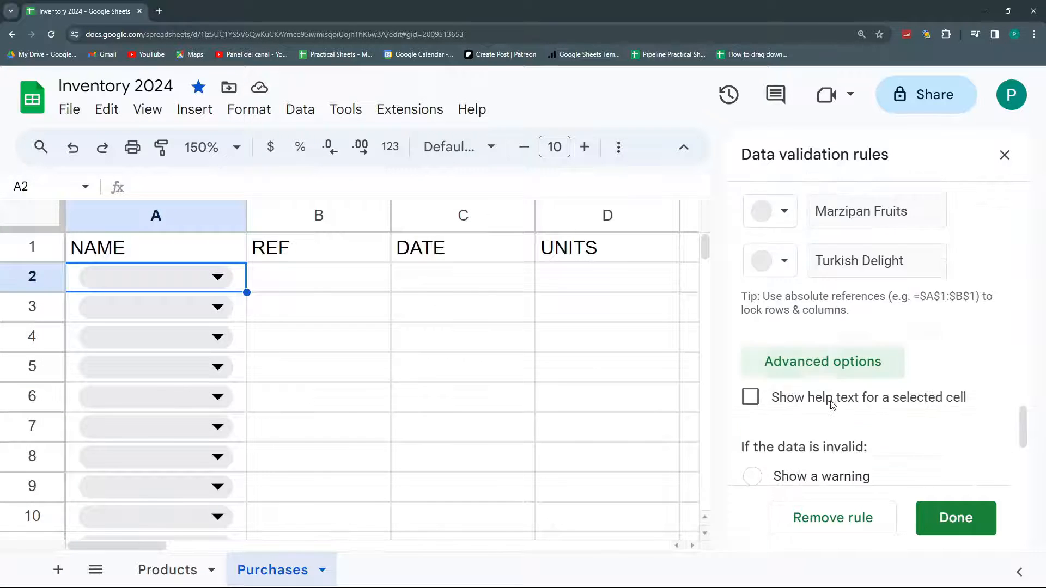
{"action": "scroll", "coordinate": [831, 402], "scroll_direction": "down", "scroll_amount": 4}
{"action": "left_click", "coordinate": [752, 405]}
{"action": "left_click", "coordinate": [237, 284]}
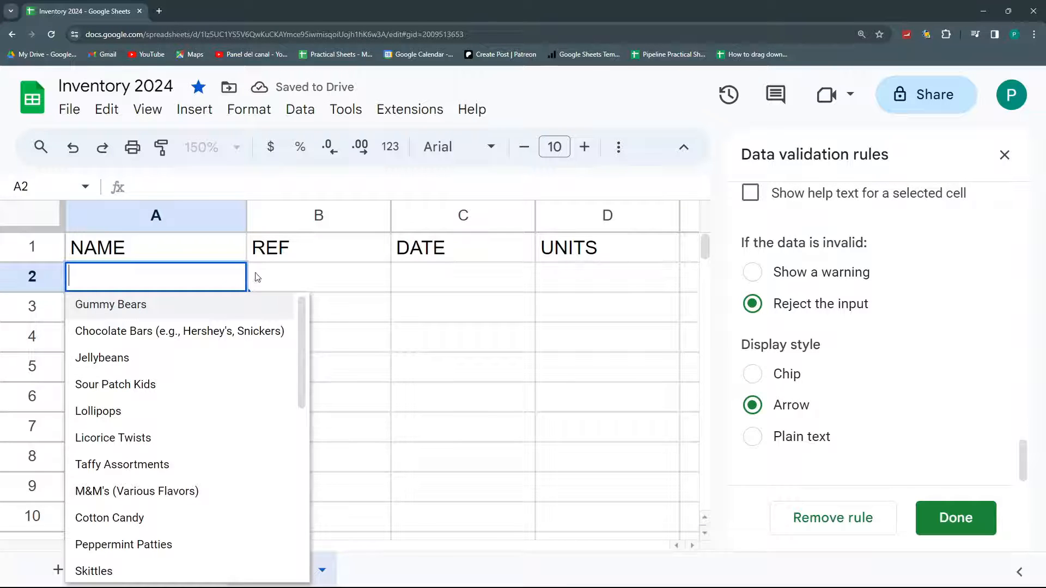
{"action": "left_click", "coordinate": [282, 276]}
Narrow the NAME column slightly and save the dropdown rule with the Chip display style
{"action": "left_click_drag", "start_coordinate": [244, 216], "coordinate": [232, 217]}
{"action": "left_click", "coordinate": [752, 381]}
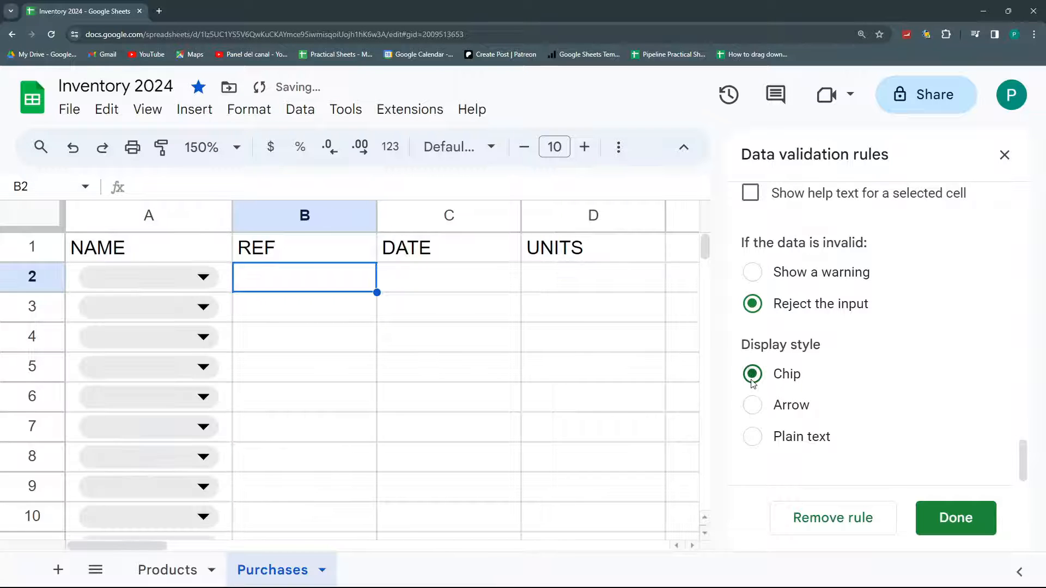
{"action": "left_click", "coordinate": [201, 280]}
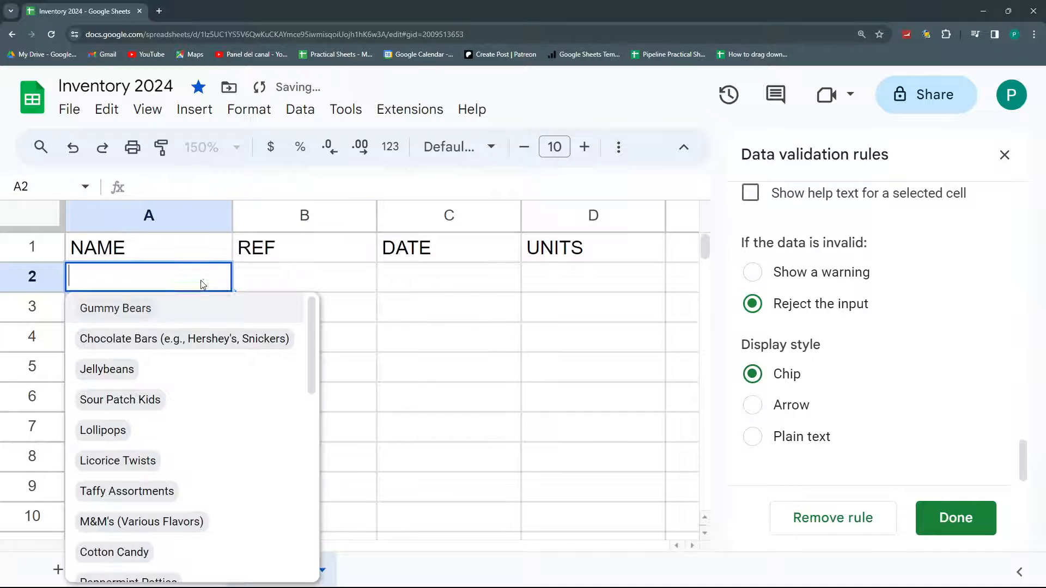
{"action": "key", "text": "Escape"}
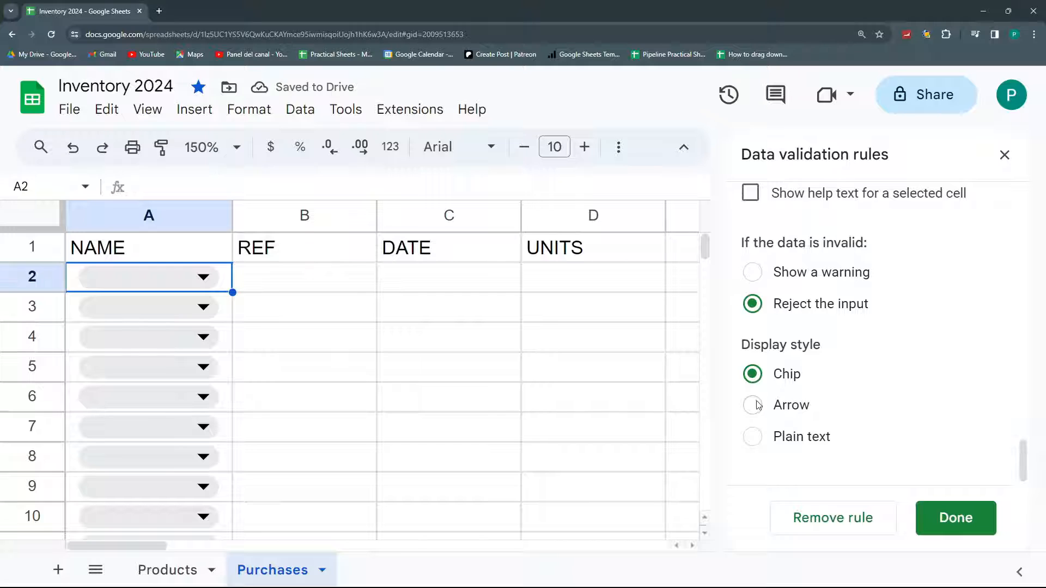
{"action": "left_click", "coordinate": [973, 516]}
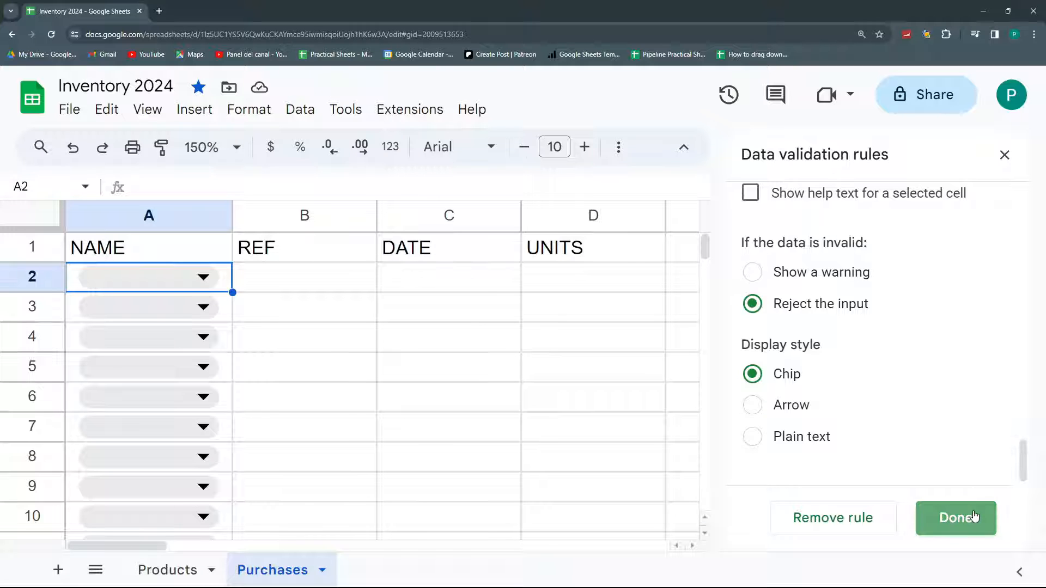
{"action": "left_click", "coordinate": [1006, 161]}
{"action": "left_click", "coordinate": [297, 287]}
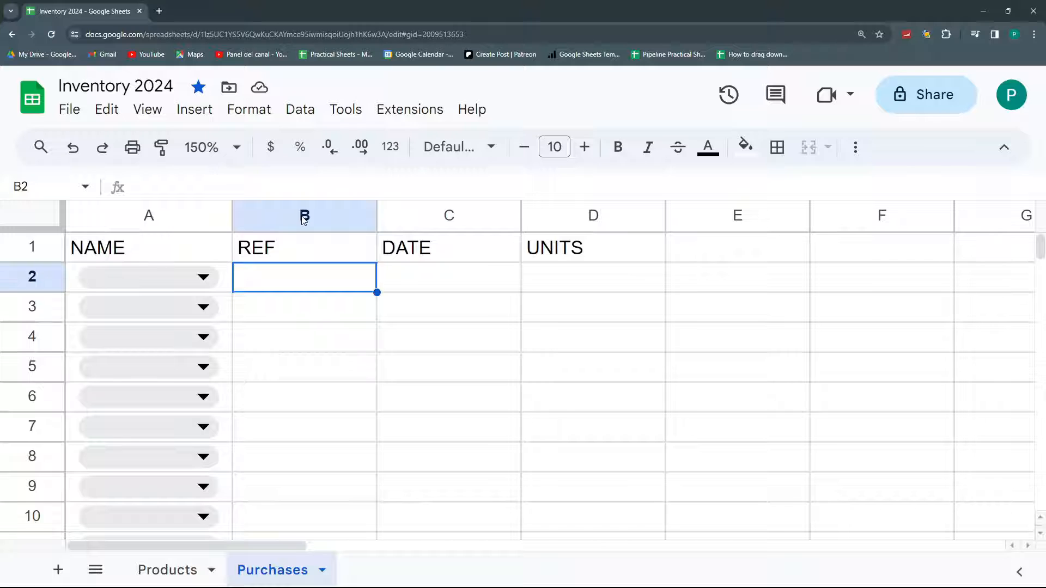
{"action": "left_click", "coordinate": [299, 249]}
{"action": "left_click", "coordinate": [170, 578]}
{"action": "left_click", "coordinate": [235, 574]}
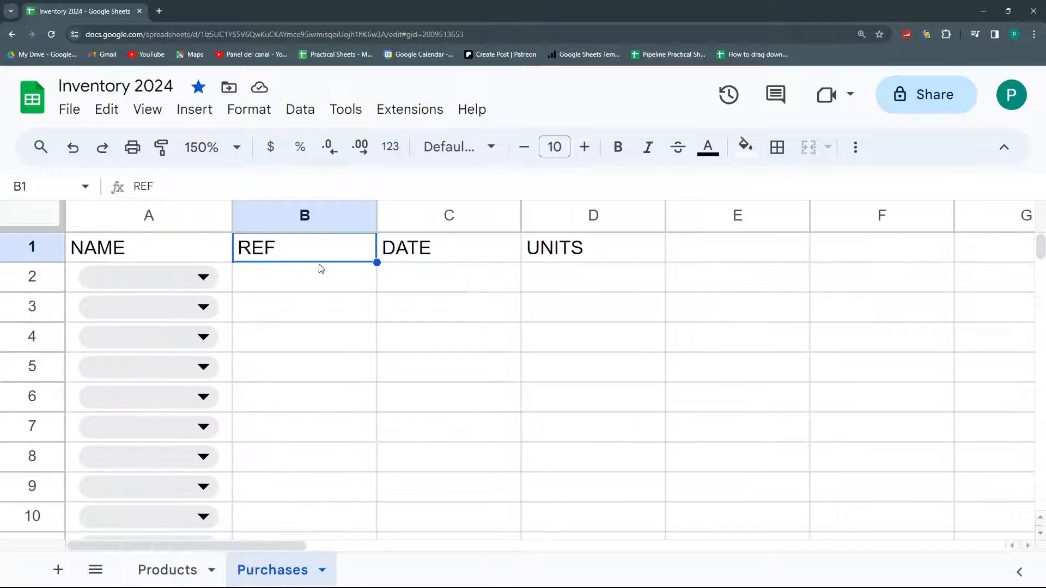
{"action": "left_click_drag", "start_coordinate": [256, 275], "coordinate": [294, 434]}
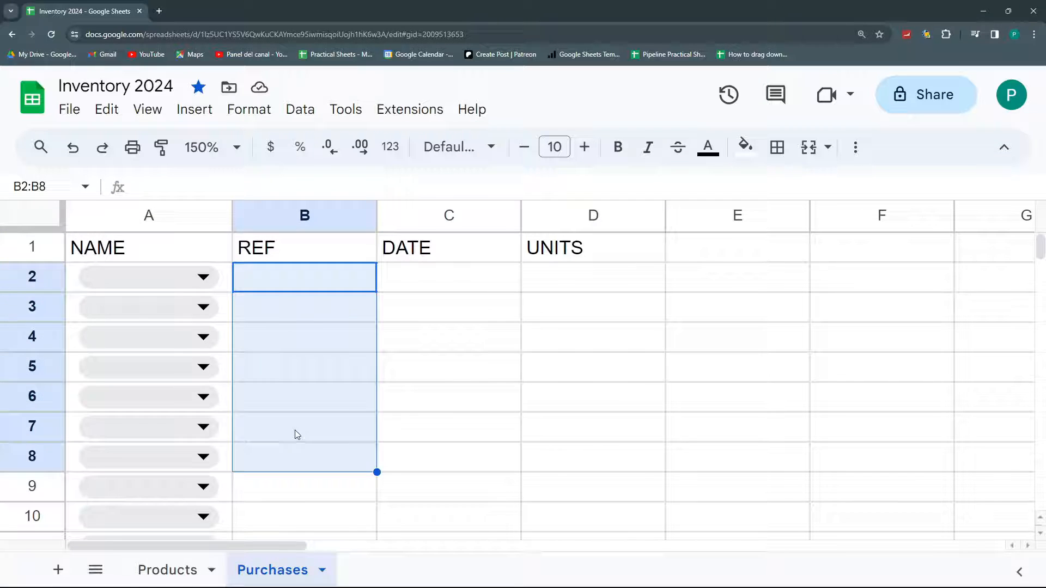
Choose Jellybeans in A2 of the Purchases sheet and check its reference in the Products sheet
{"action": "left_click", "coordinate": [204, 276]}
{"action": "left_click", "coordinate": [151, 372]}
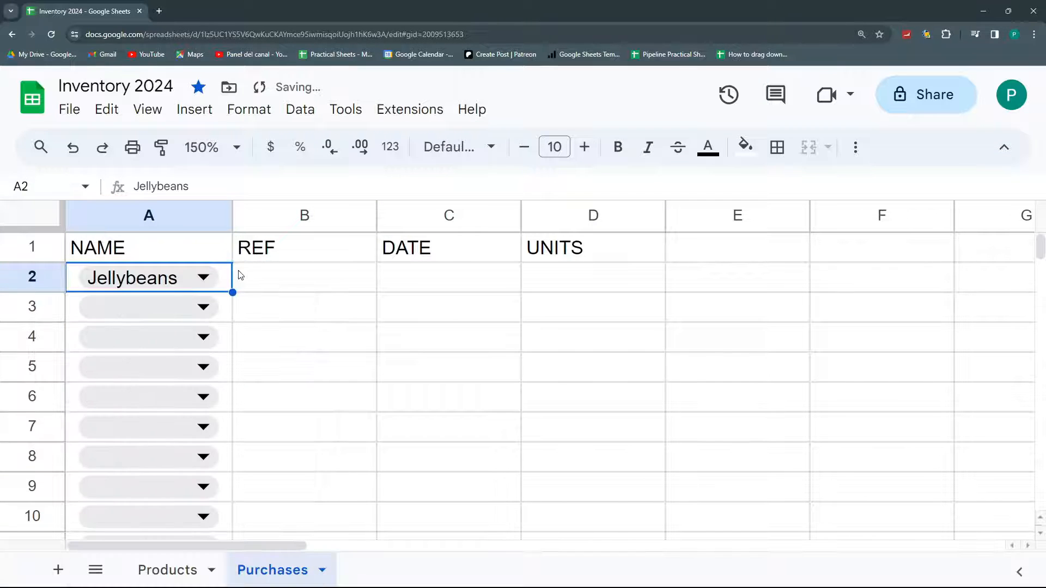
{"action": "left_click", "coordinate": [184, 567]}
{"action": "left_click", "coordinate": [210, 341]}
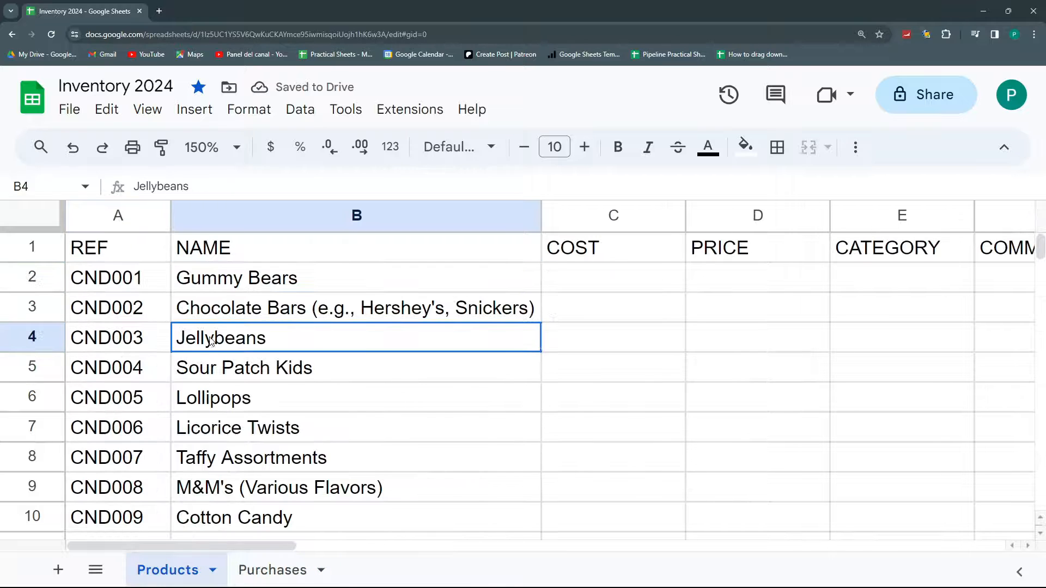
{"action": "left_click", "coordinate": [147, 335]}
{"action": "key", "text": "Right"}
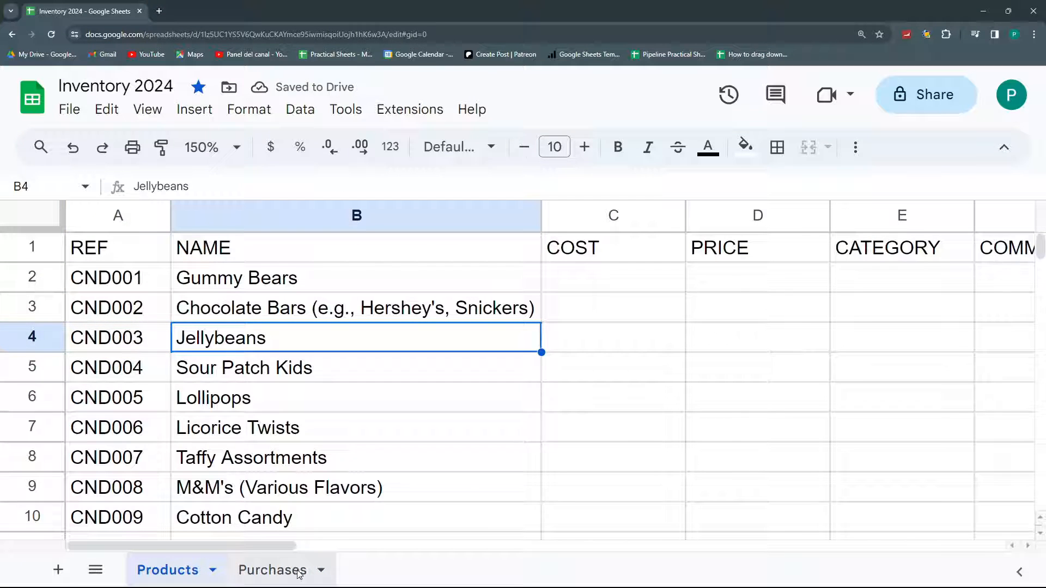
{"action": "left_click", "coordinate": [294, 571]}
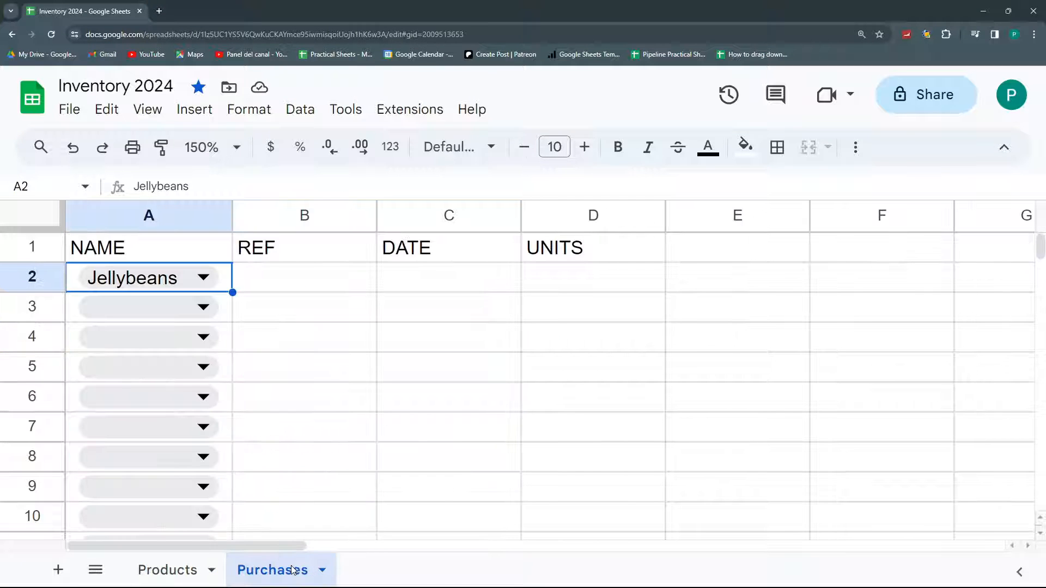
Start an XLOOKUP formula in B2 of the Purchases sheet with A2 as the search key
{"action": "left_click", "coordinate": [293, 275]}
{"action": "left_click_drag", "start_coordinate": [292, 275], "coordinate": [294, 369]}
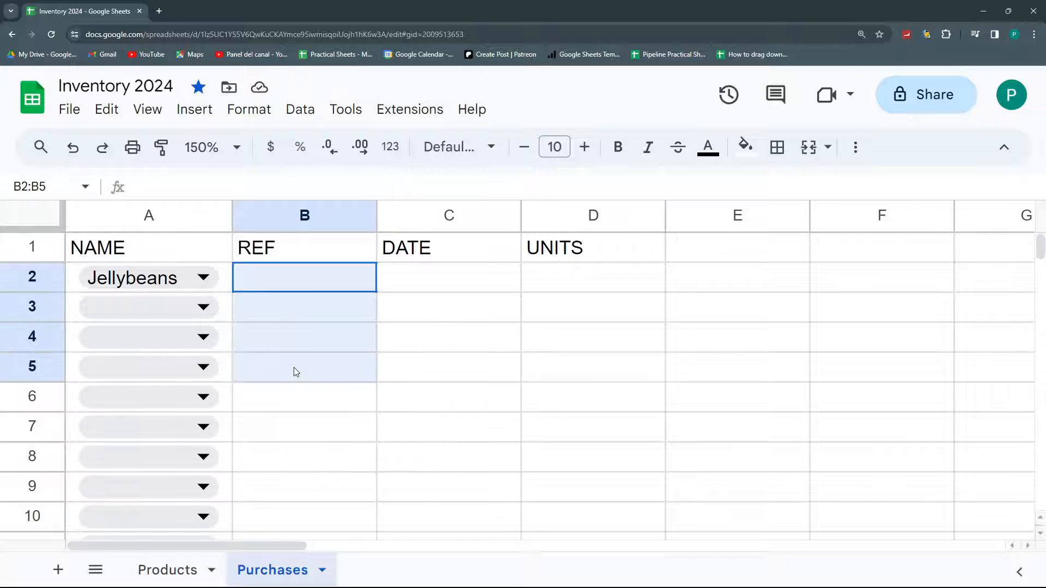
{"action": "left_click", "coordinate": [287, 283]}
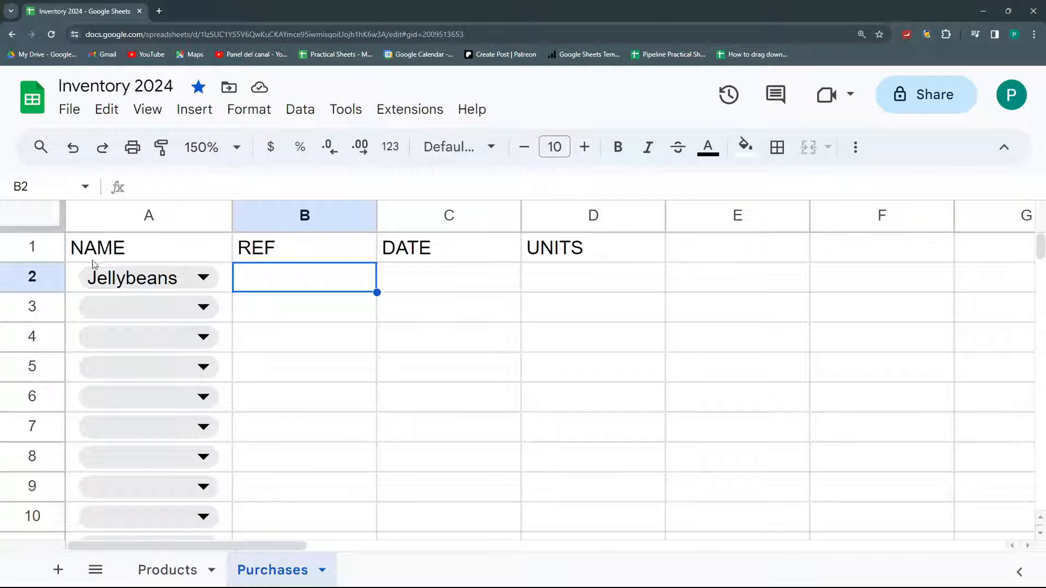
{"action": "left_click", "coordinate": [180, 570]}
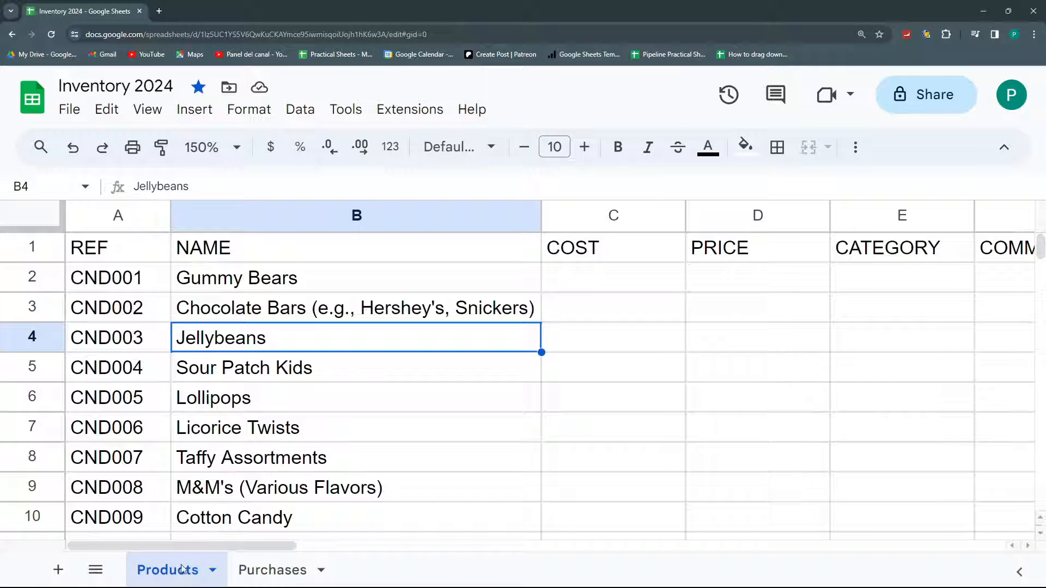
{"action": "left_click", "coordinate": [275, 570]}
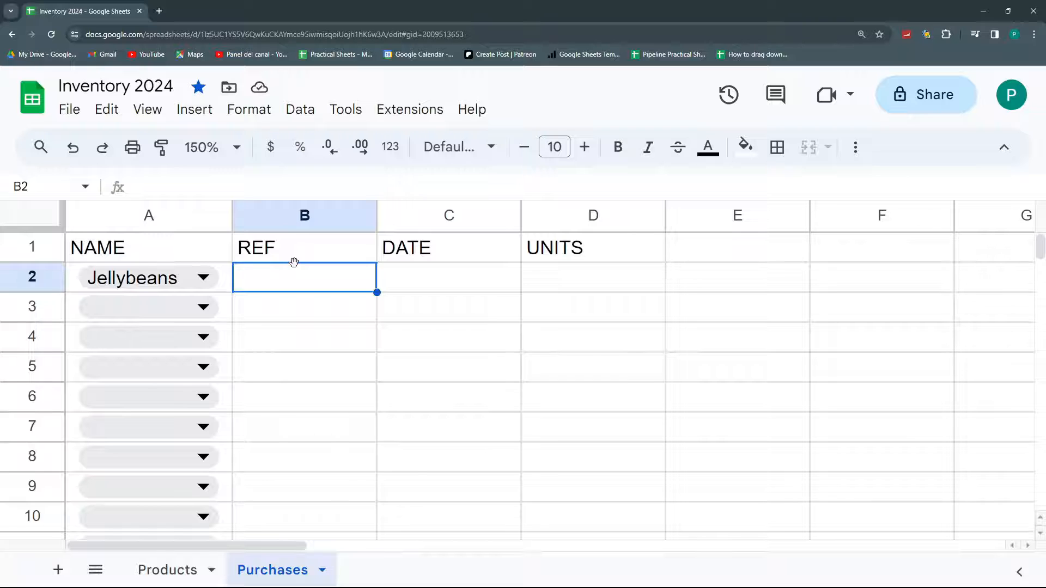
{"action": "type", "text": "="}
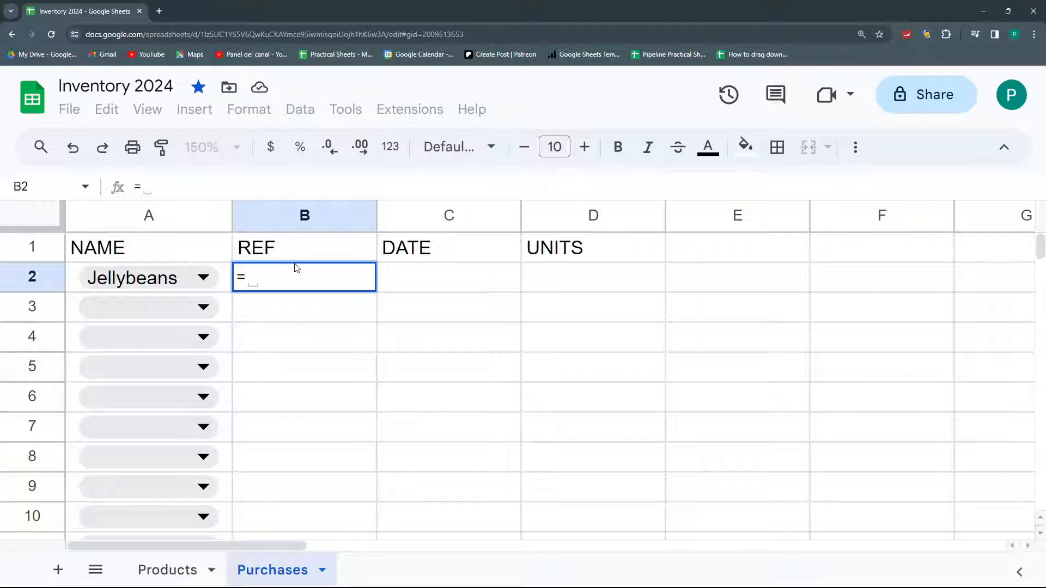
{"action": "type", "text": "X"}
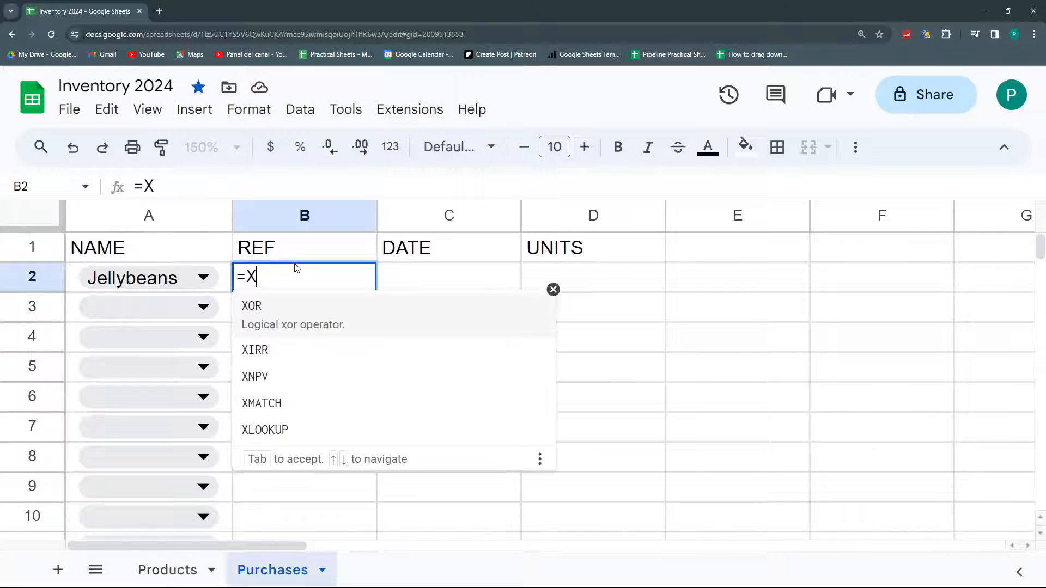
{"action": "type", "text": "LOOKUP("}
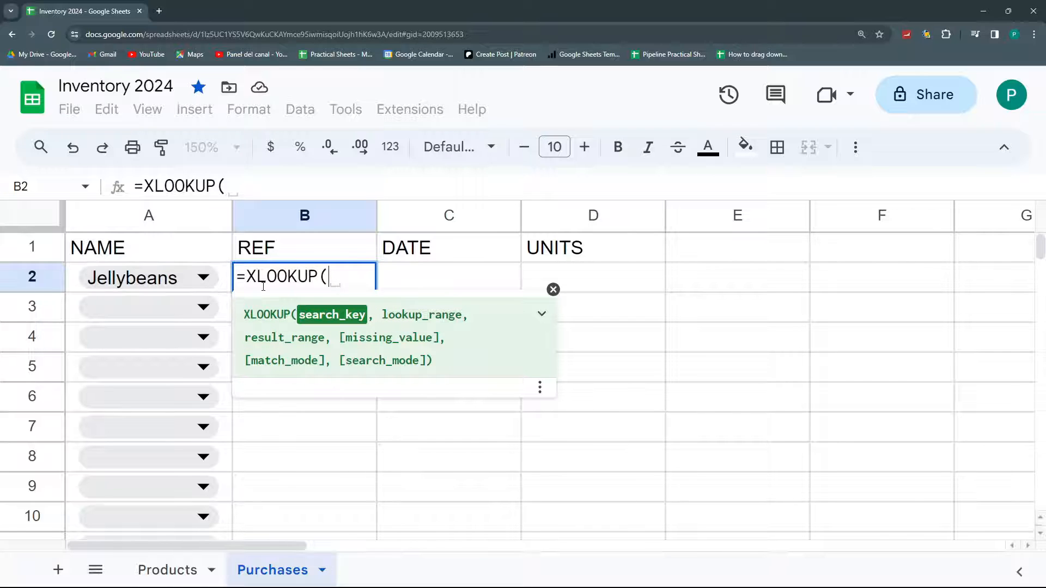
{"action": "left_click", "coordinate": [150, 285]}
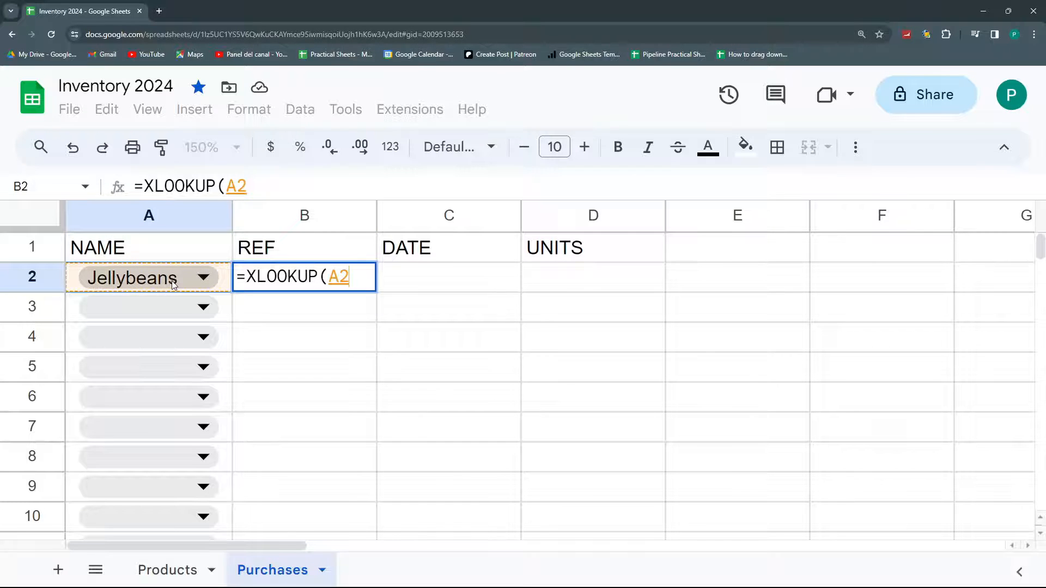
{"action": "type", "text": ","}
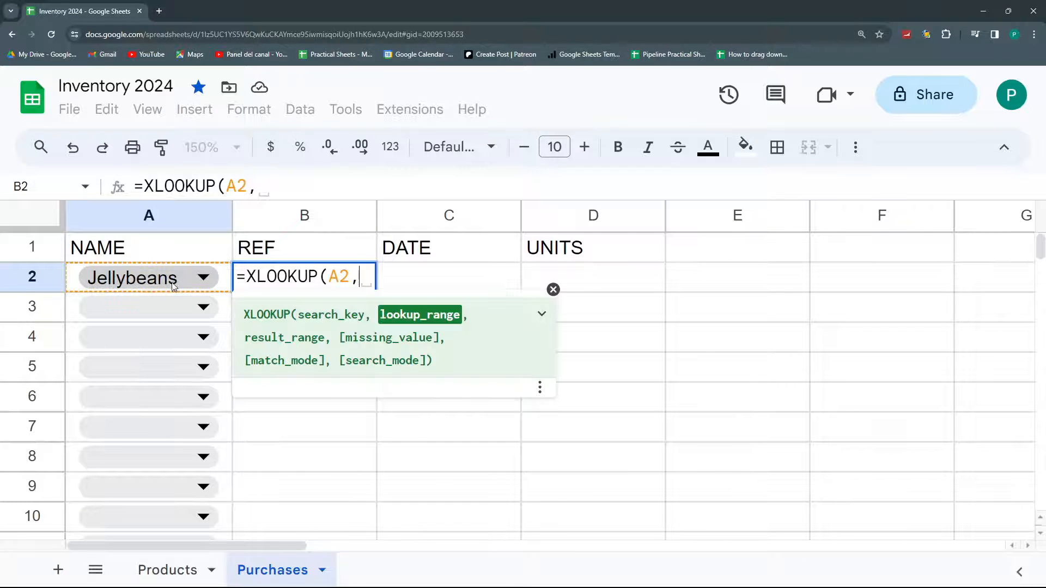
Complete the XLOOKUP with Products!B:B as the lookup range and Products!A:A as the result range
{"action": "left_click", "coordinate": [183, 567]}
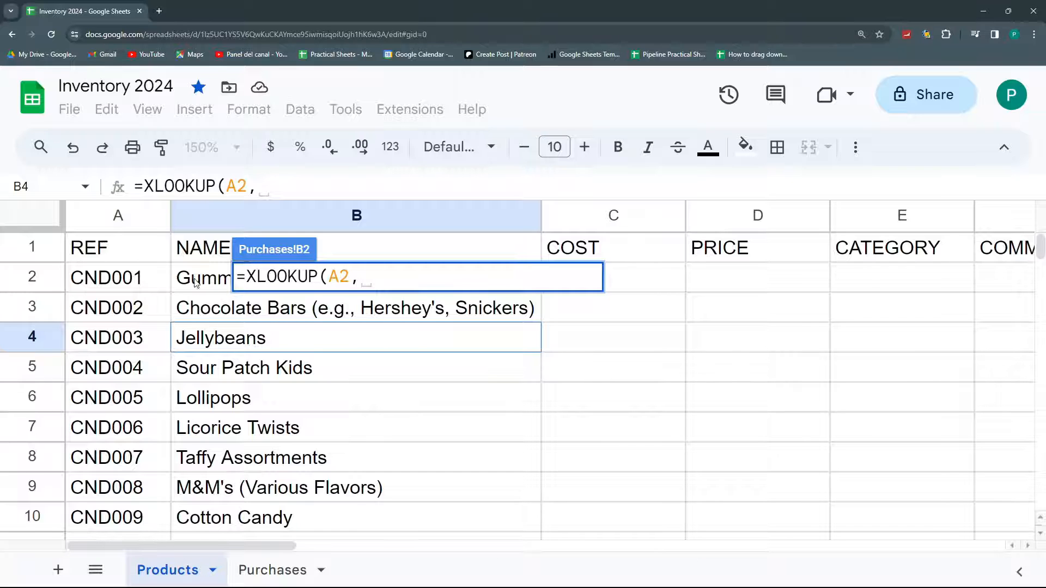
{"action": "left_click", "coordinate": [201, 215]}
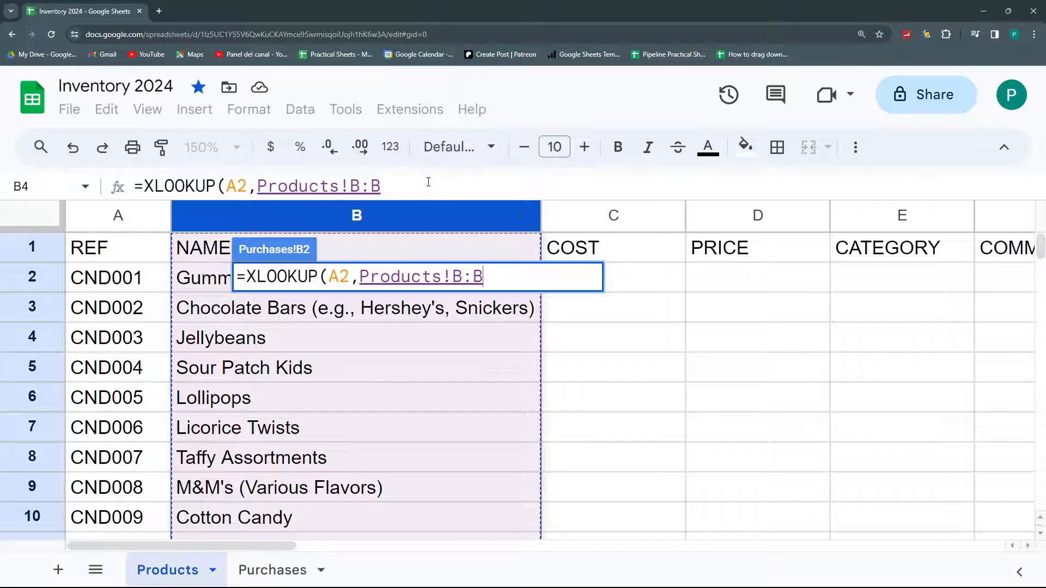
{"action": "type", "text": ","}
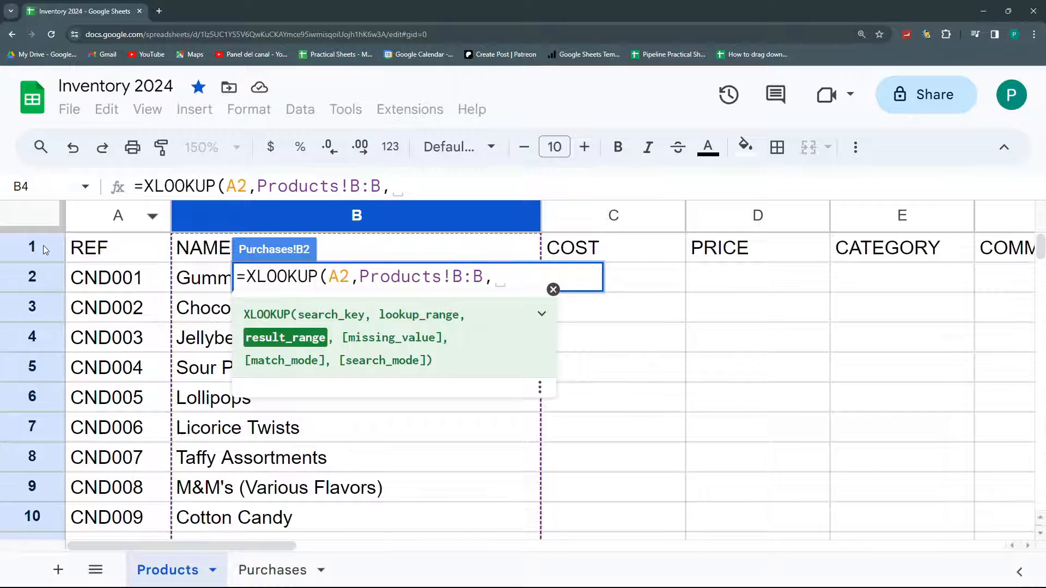
{"action": "left_click", "coordinate": [104, 220]}
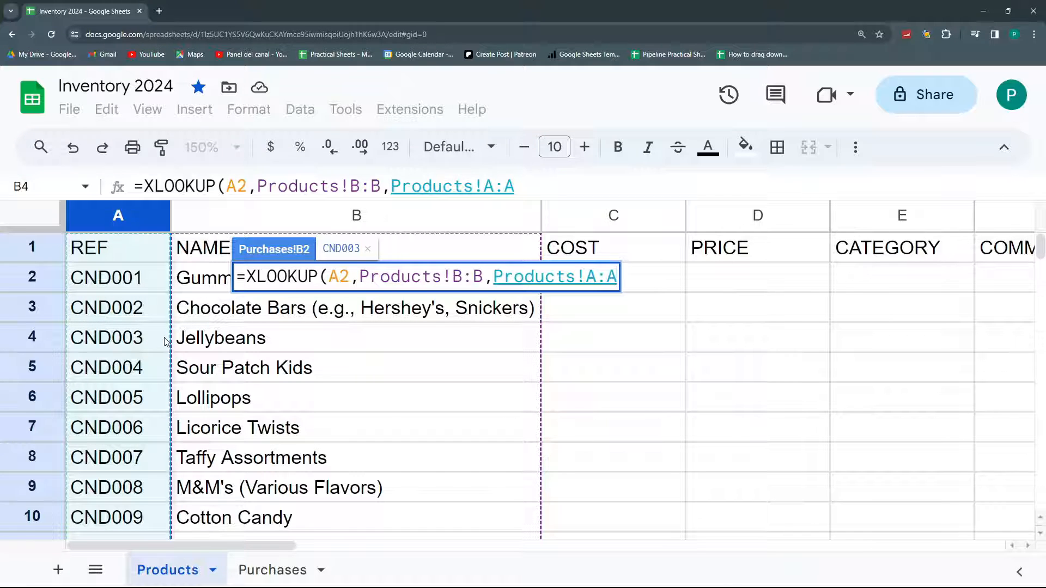
{"action": "key", "text": "Return"}
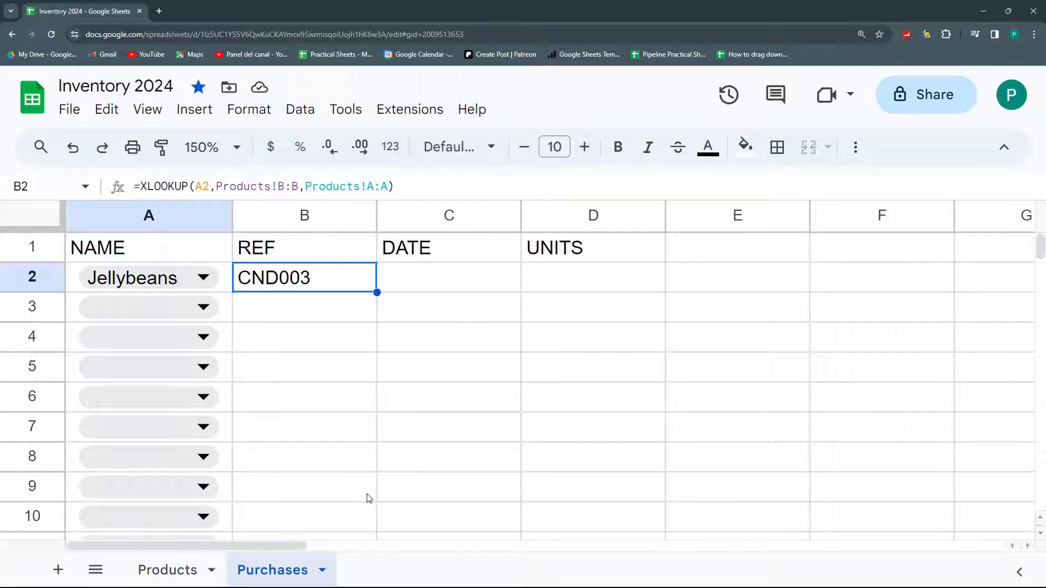
Choose Sour Patch Kids in A3 of the Purchases sheet and widen the NAME column to fit it
{"action": "left_click", "coordinate": [204, 308]}
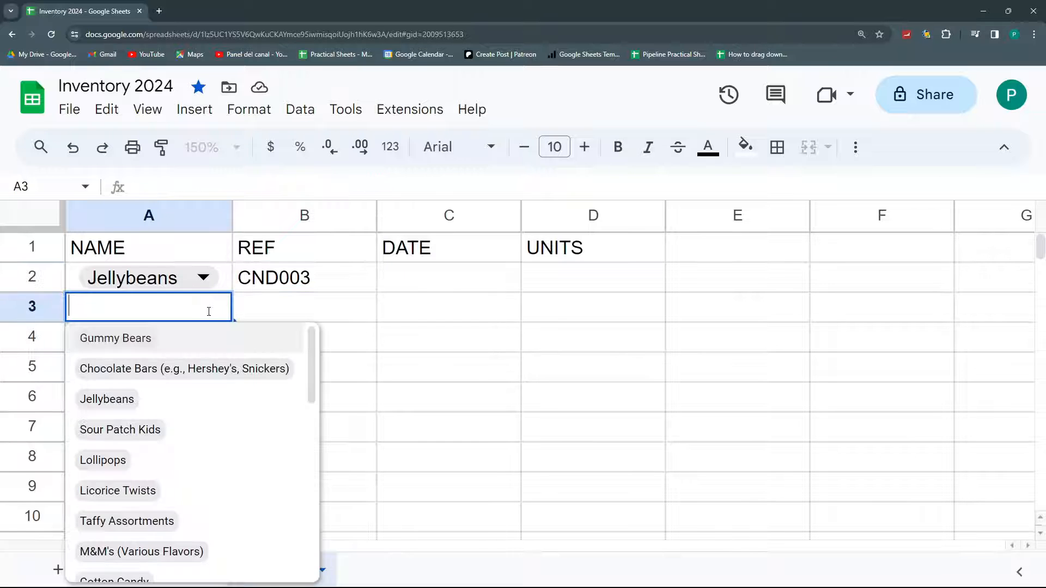
{"action": "left_click", "coordinate": [153, 429]}
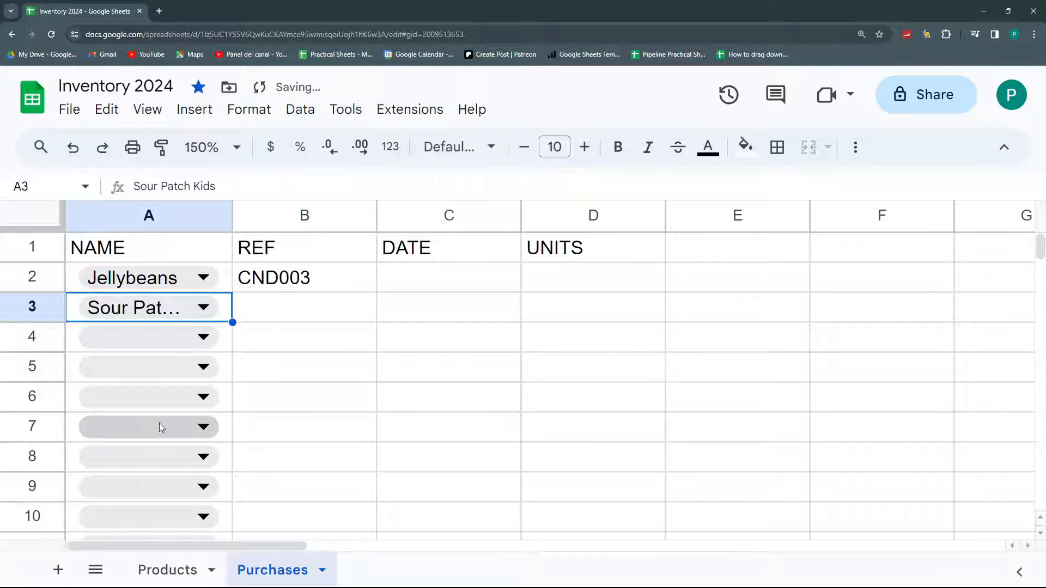
{"action": "left_click_drag", "start_coordinate": [233, 215], "coordinate": [288, 215]}
Fill the XLOOKUP formula from B2 down to B7 and check the copied formulas in the REF column
{"action": "left_click", "coordinate": [424, 282]}
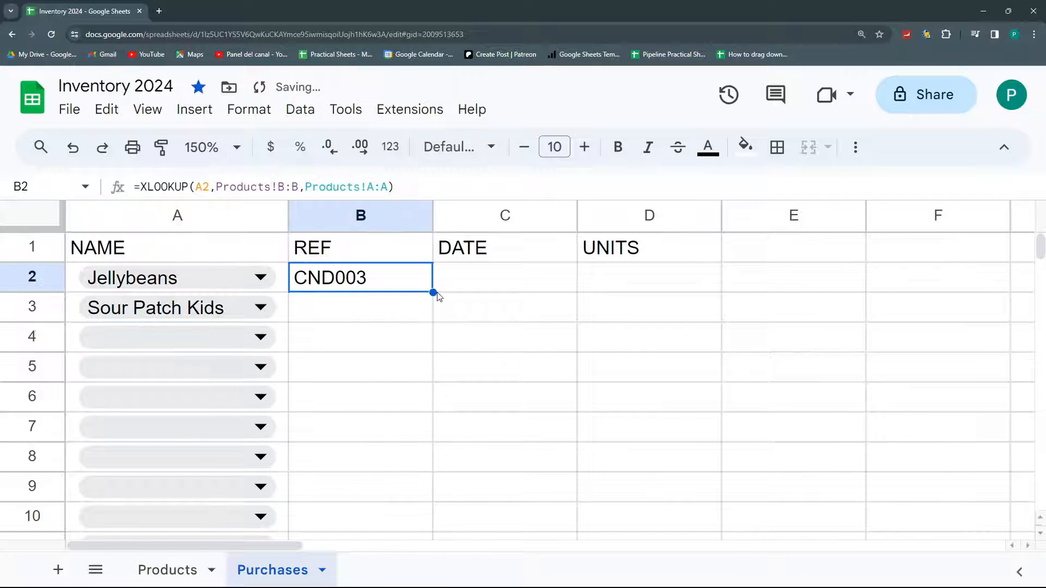
{"action": "left_click_drag", "start_coordinate": [433, 293], "coordinate": [416, 429]}
{"action": "left_click", "coordinate": [348, 311]}
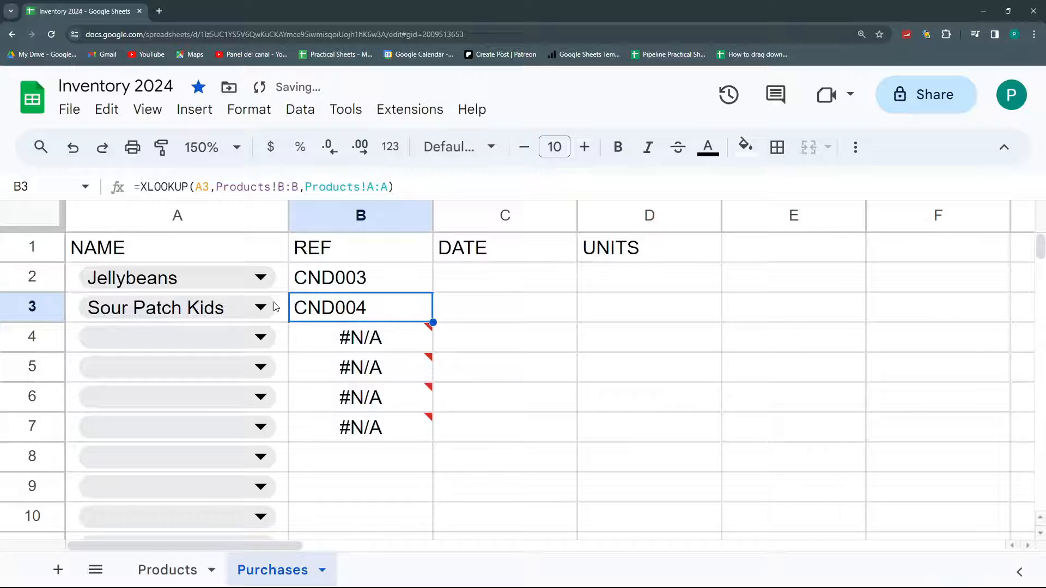
{"action": "left_click", "coordinate": [343, 342]}
{"action": "left_click", "coordinate": [330, 373]}
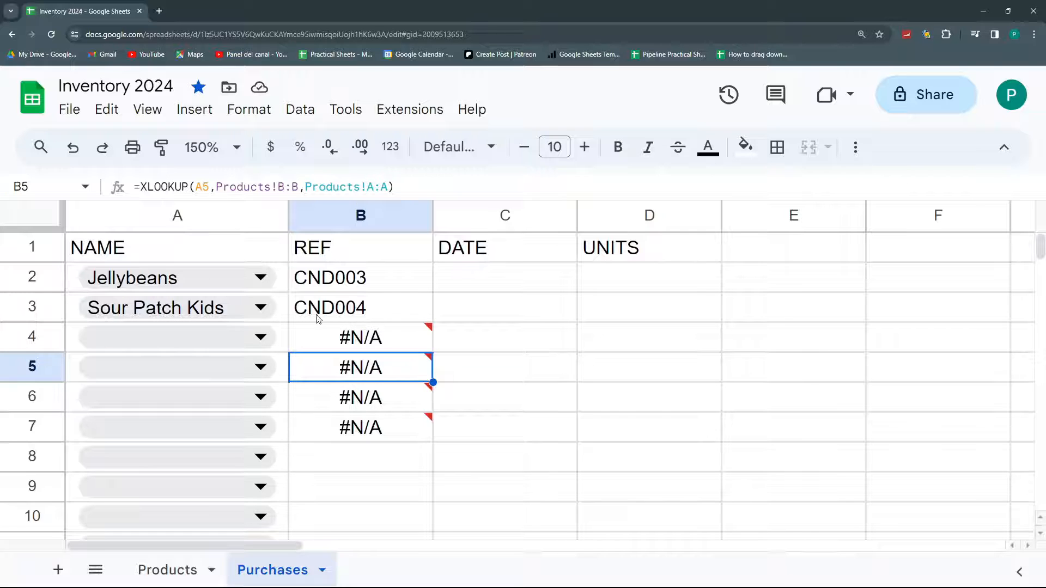
Choose Lollipops in A4 to test the reference lookup, and clear the cell again
{"action": "left_click", "coordinate": [262, 339]}
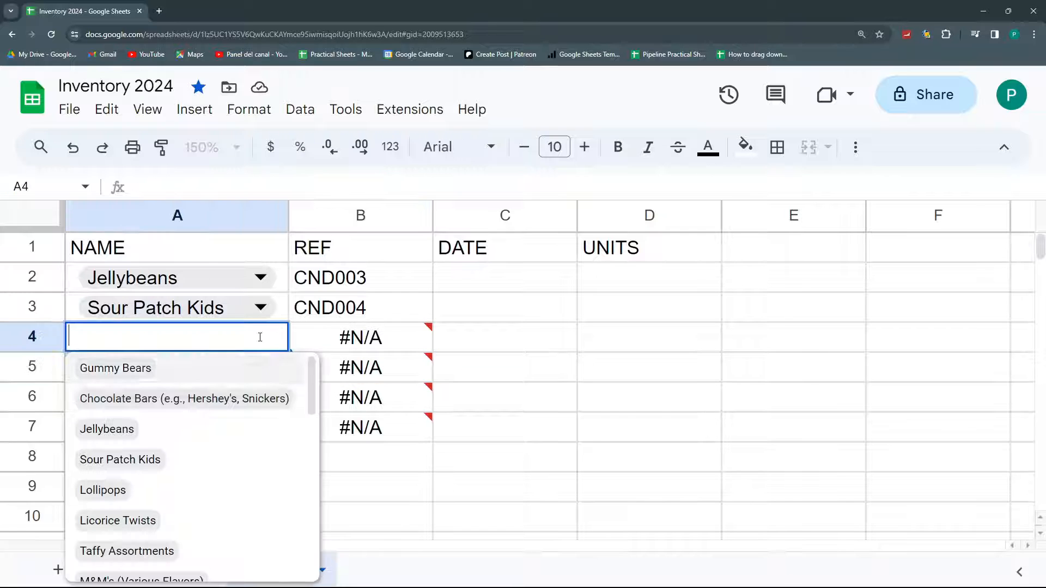
{"action": "left_click", "coordinate": [175, 490]}
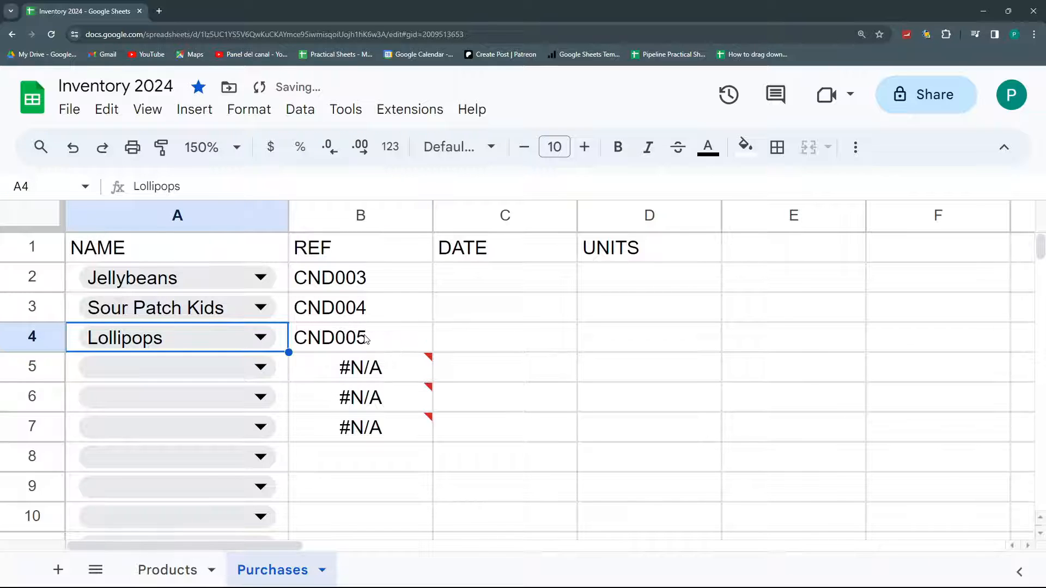
{"action": "key", "text": "Delete"}
Add an empty missing_value argument to the end of the XLOOKUP formula in B2
{"action": "left_click_drag", "start_coordinate": [408, 330], "coordinate": [414, 431]}
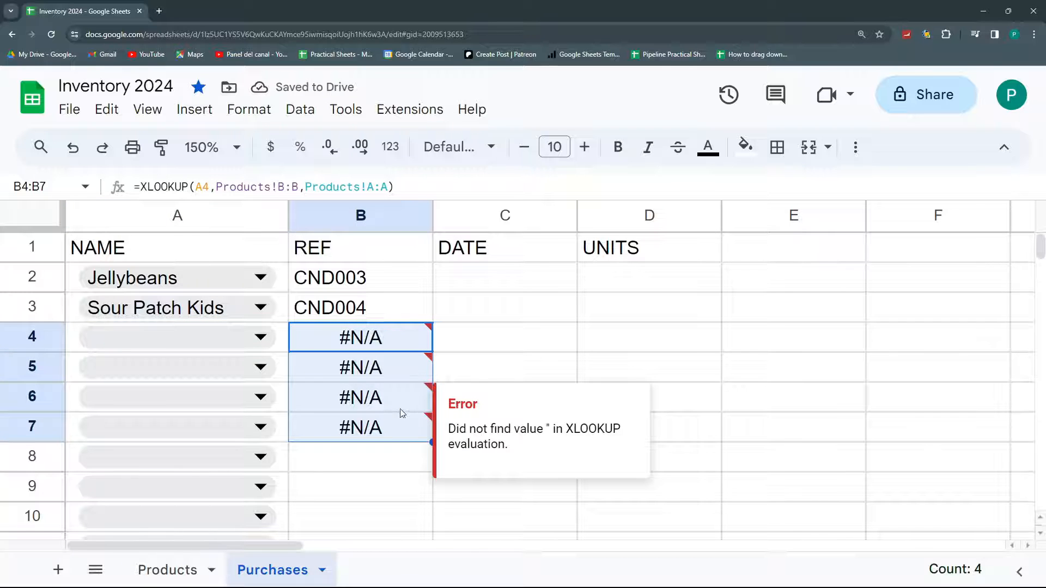
{"action": "left_click", "coordinate": [394, 312]}
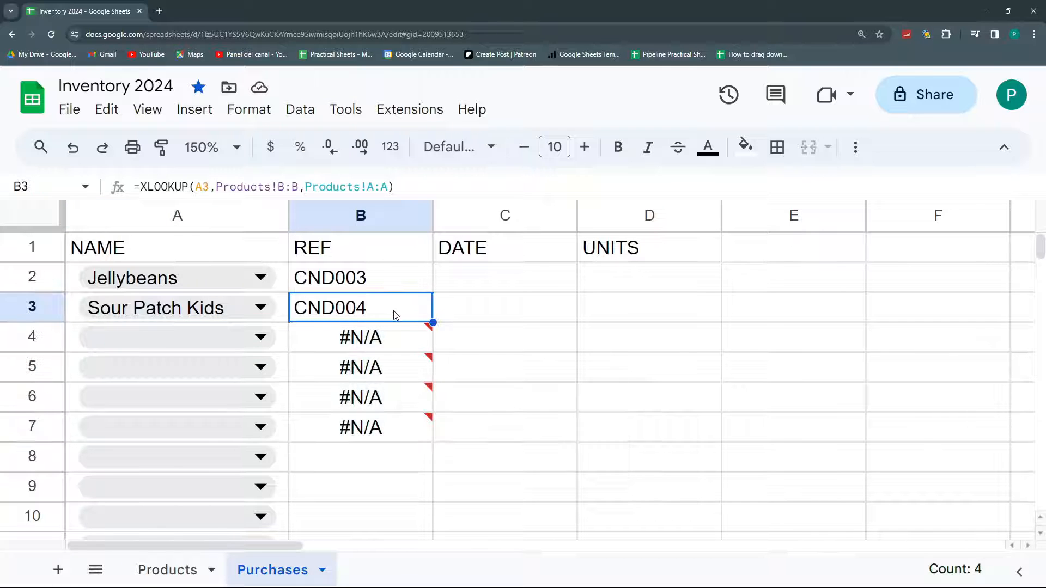
{"action": "left_click", "coordinate": [387, 280]}
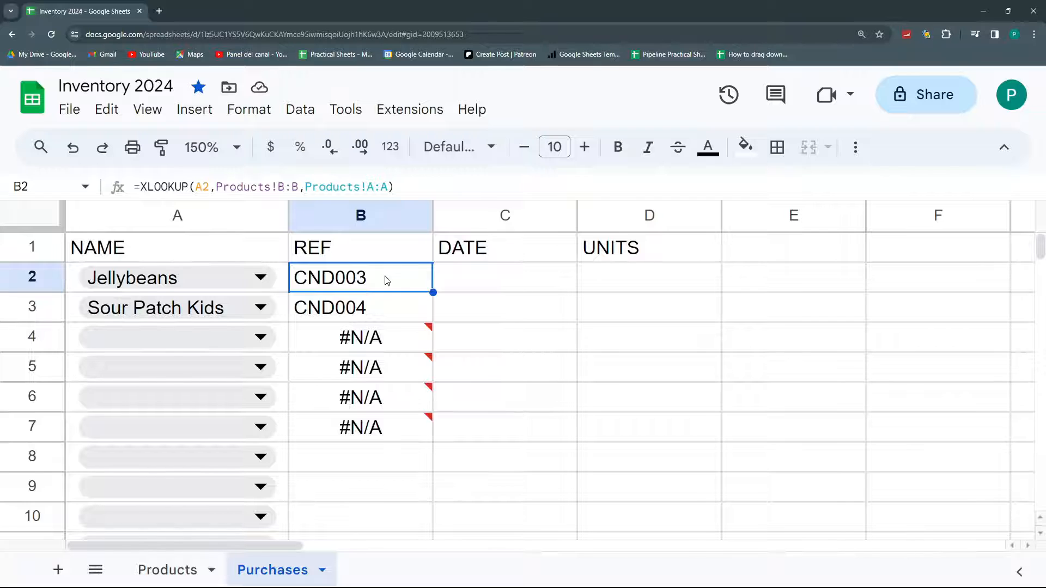
{"action": "double_click", "coordinate": [387, 279]}
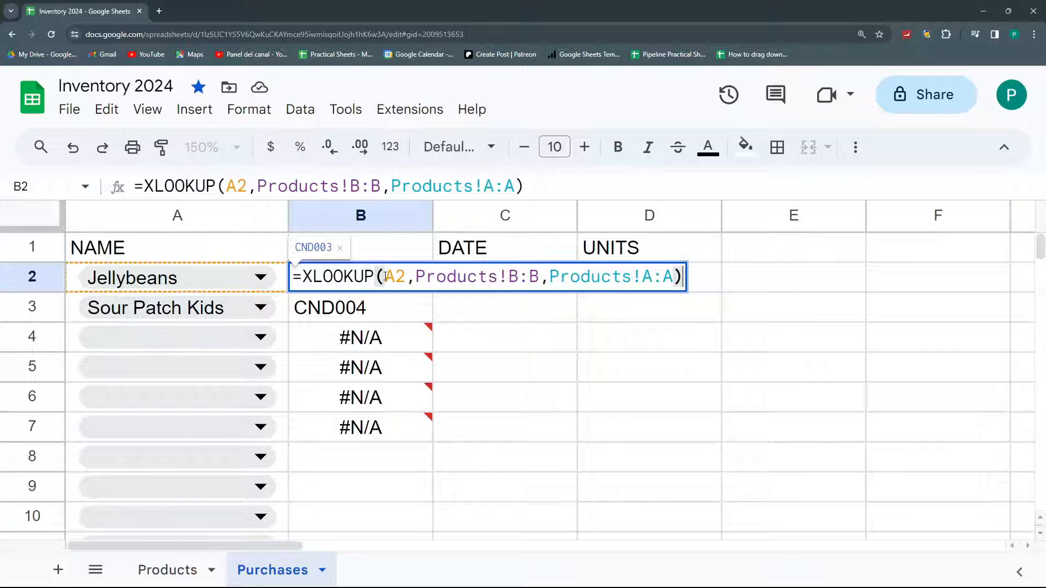
{"action": "left_click", "coordinate": [674, 280]}
{"action": "type", "text": ","}
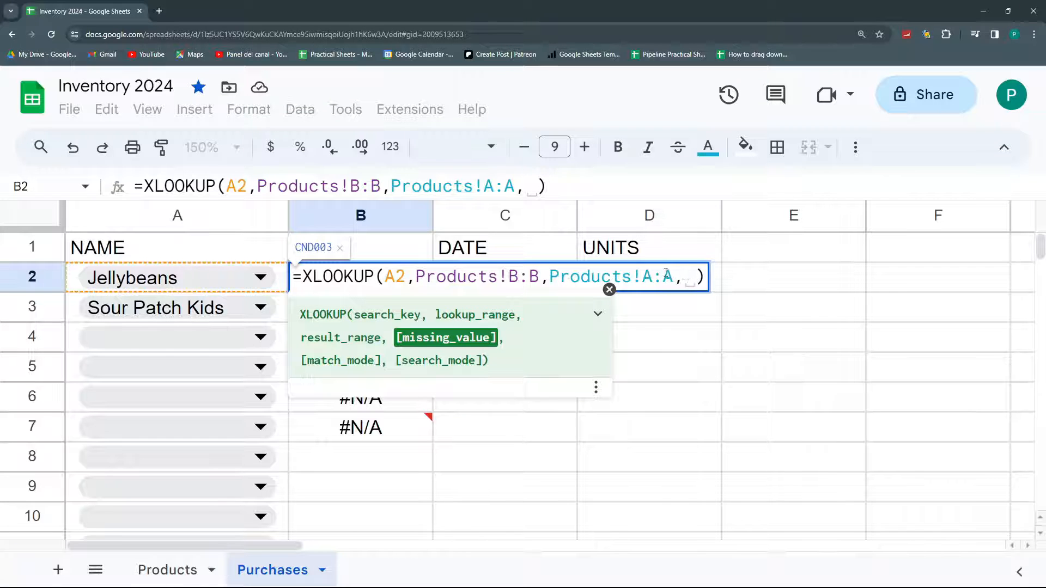
{"action": "key", "text": "Return"}
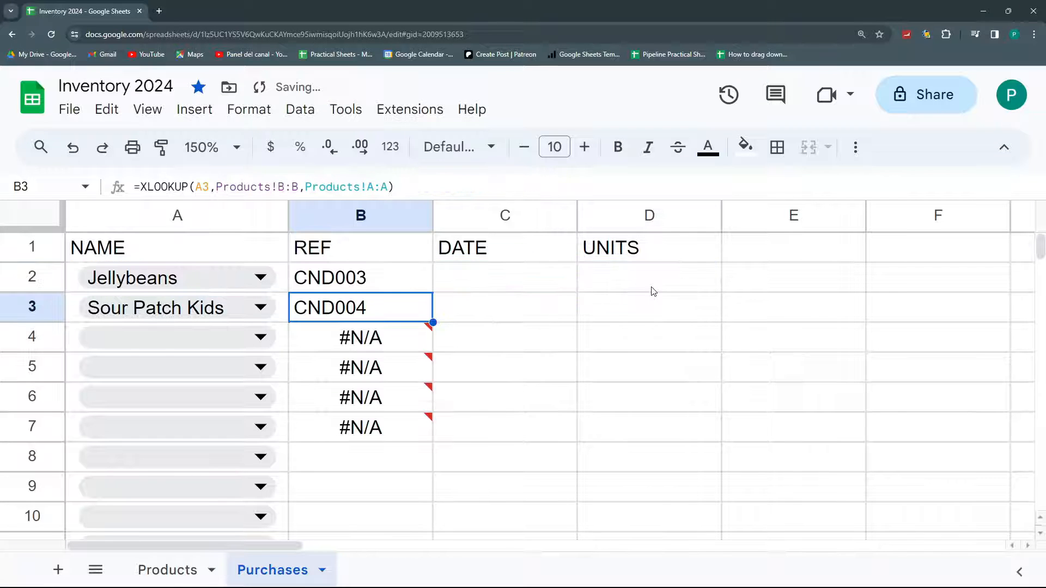
Fill the updated XLOOKUP formula from B2 down to B7
{"action": "left_click", "coordinate": [416, 277]}
{"action": "left_click_drag", "start_coordinate": [433, 291], "coordinate": [432, 440]}
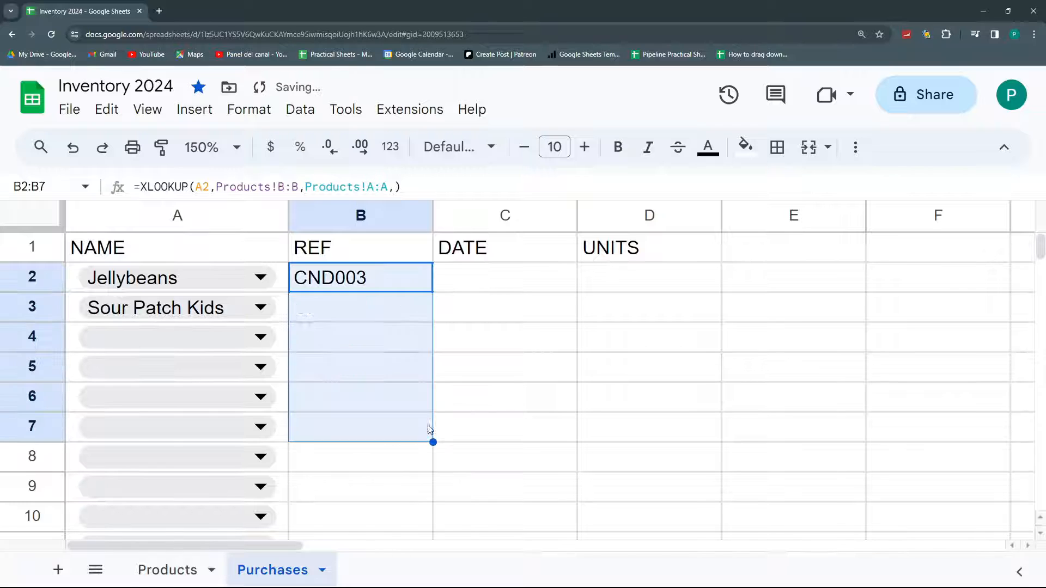
{"action": "left_click", "coordinate": [382, 424]}
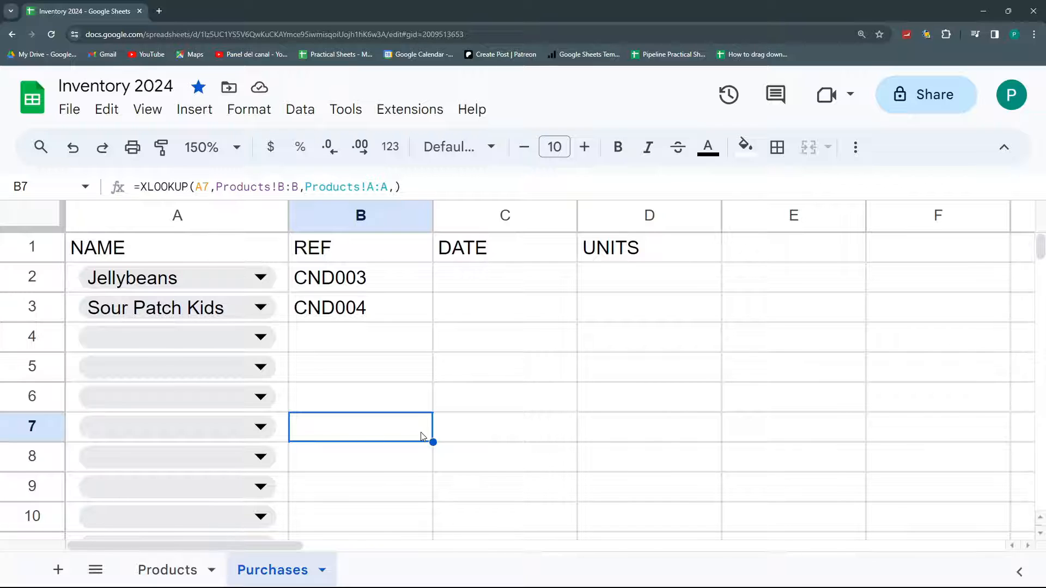
Fill the XLOOKUP formula from B2 down the whole REF column to B1000
{"action": "left_click", "coordinate": [371, 278]}
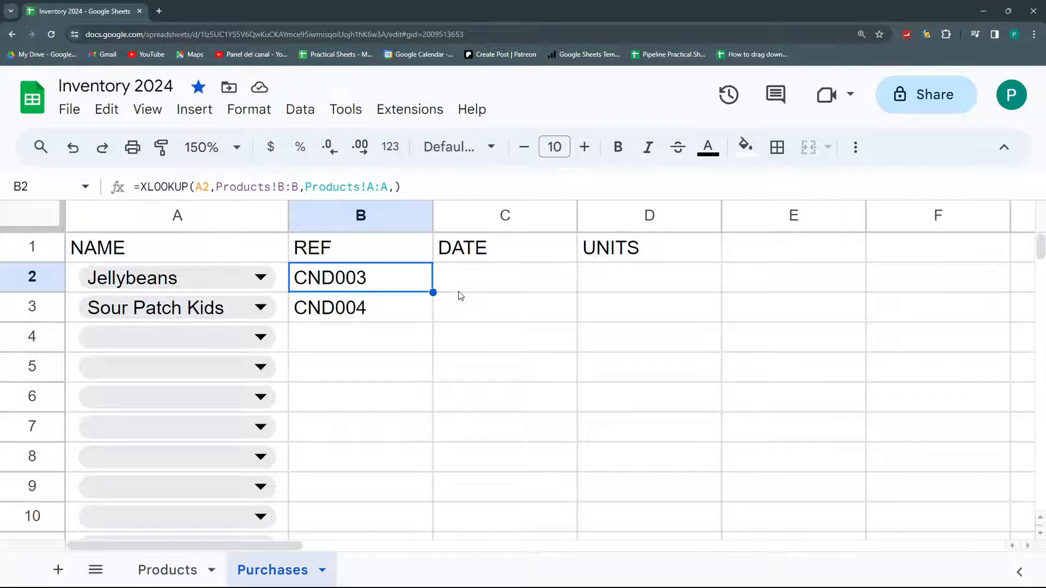
{"action": "key", "text": "shift+Down"}
{"action": "key", "text": "shift+Down"}
{"action": "key", "text": "shift+Down"}
{"action": "key", "text": "shift+Down"}
{"action": "key", "text": "shift+Down"}
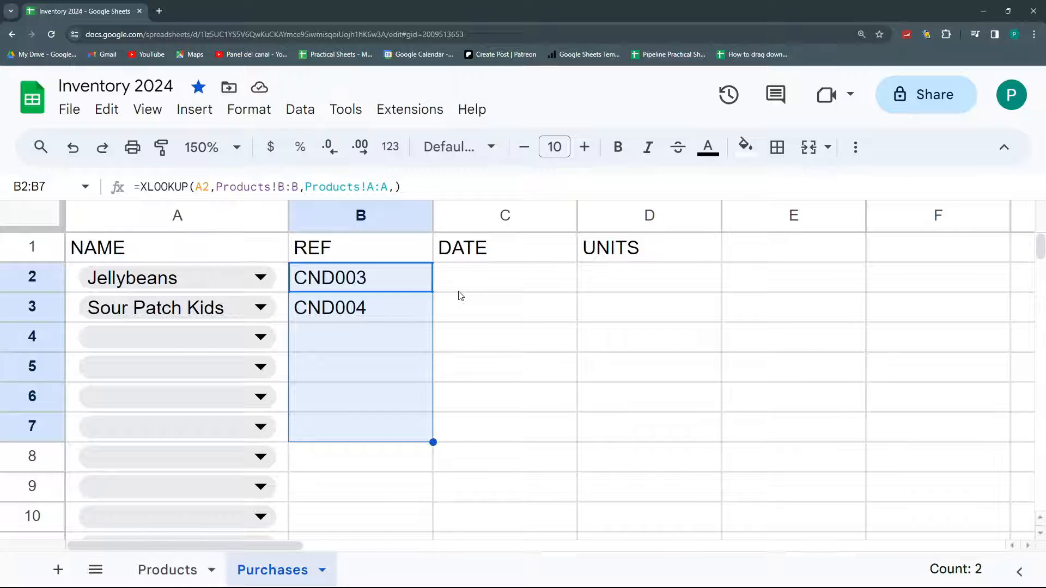
{"action": "key", "text": "ctrl+shift+Down"}
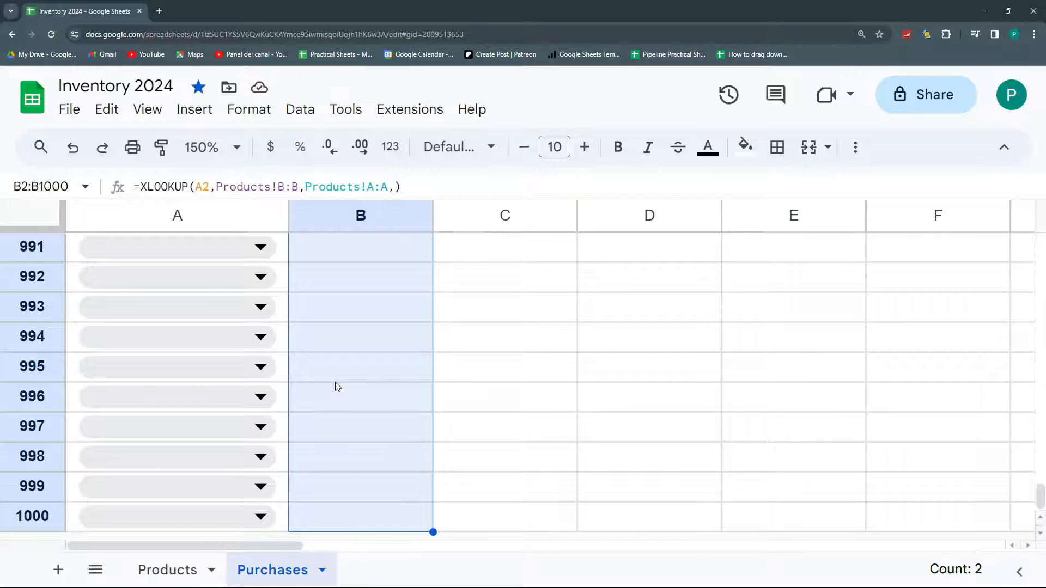
{"action": "key", "text": "ctrl+d"}
Check the copied XLOOKUP formulas in the last rows and the first rows of the REF column
{"action": "left_click", "coordinate": [371, 308]}
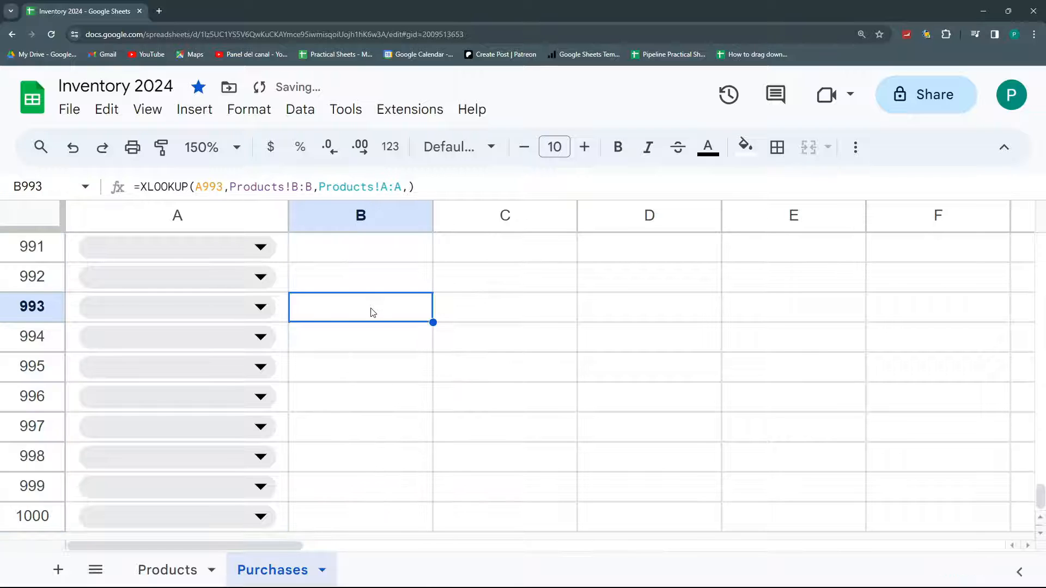
{"action": "left_click", "coordinate": [357, 393]}
{"action": "left_click", "coordinate": [362, 482]}
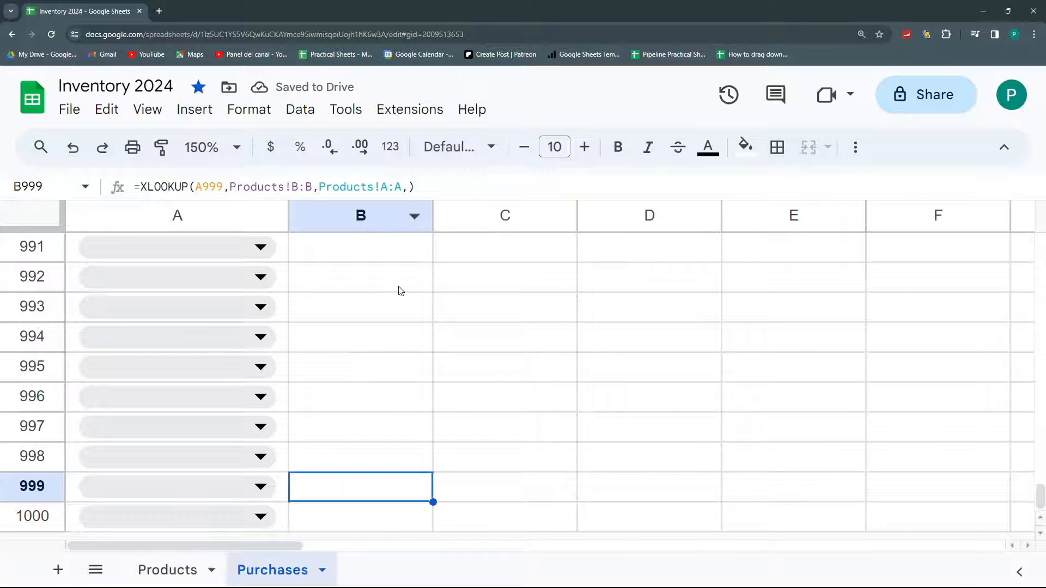
{"action": "left_click_drag", "start_coordinate": [1041, 488], "coordinate": [1041, 246]}
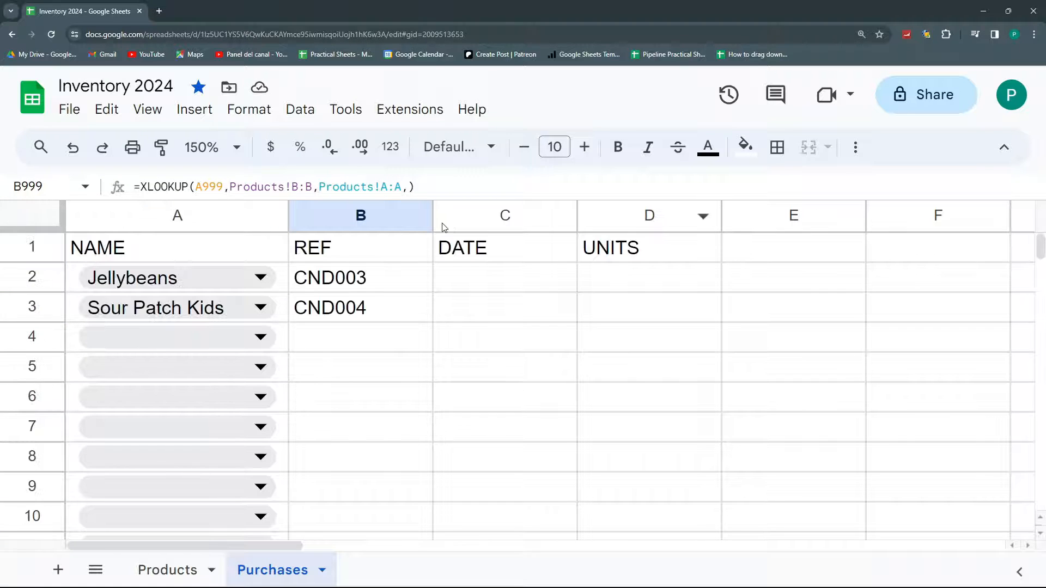
{"action": "left_click", "coordinate": [359, 288]}
{"action": "left_click_drag", "start_coordinate": [365, 283], "coordinate": [357, 472]}
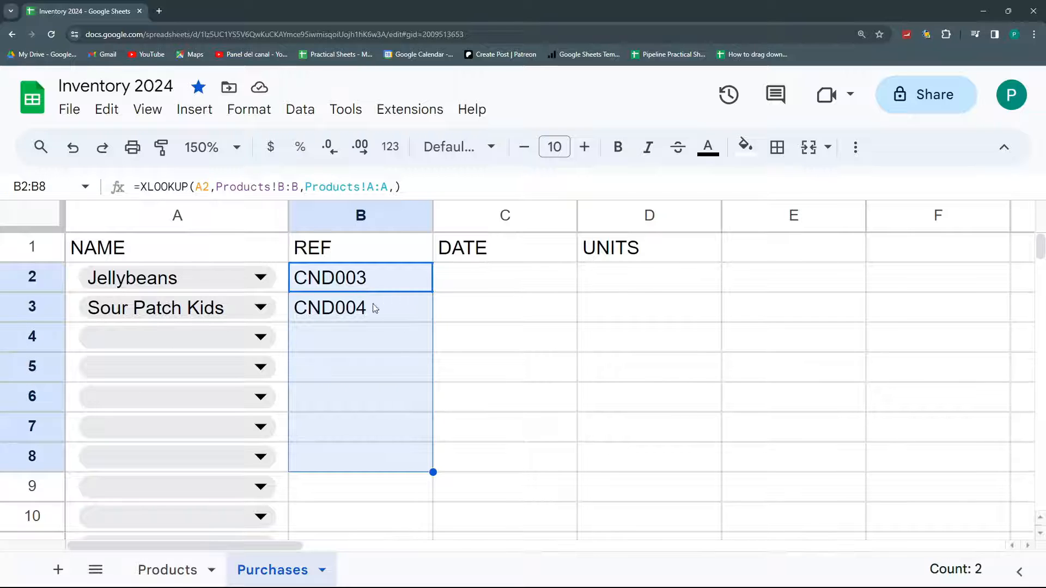
{"action": "left_click_drag", "start_coordinate": [367, 279], "coordinate": [355, 487]}
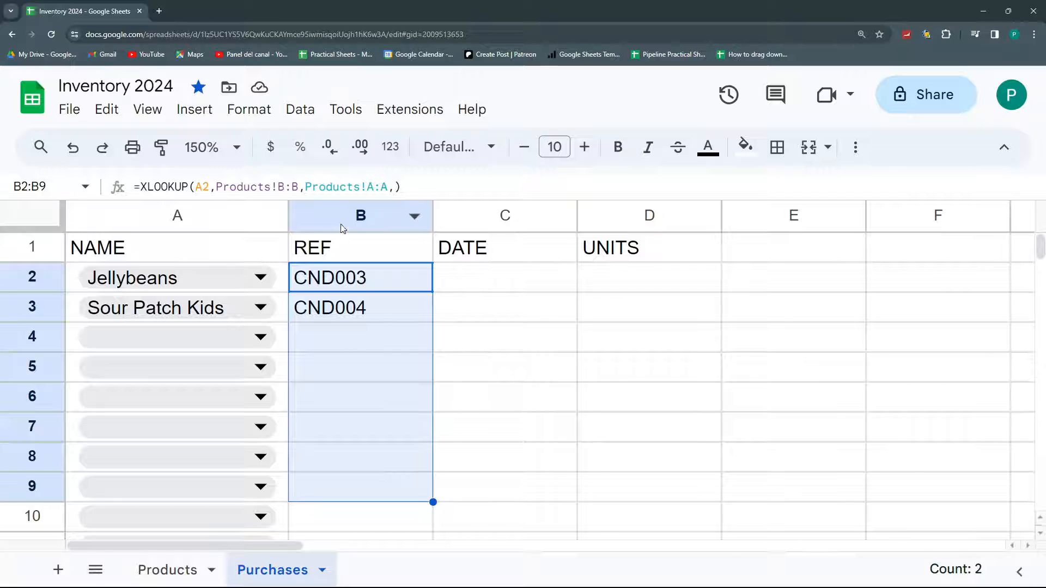
{"action": "left_click", "coordinate": [360, 369]}
{"action": "left_click", "coordinate": [355, 438]}
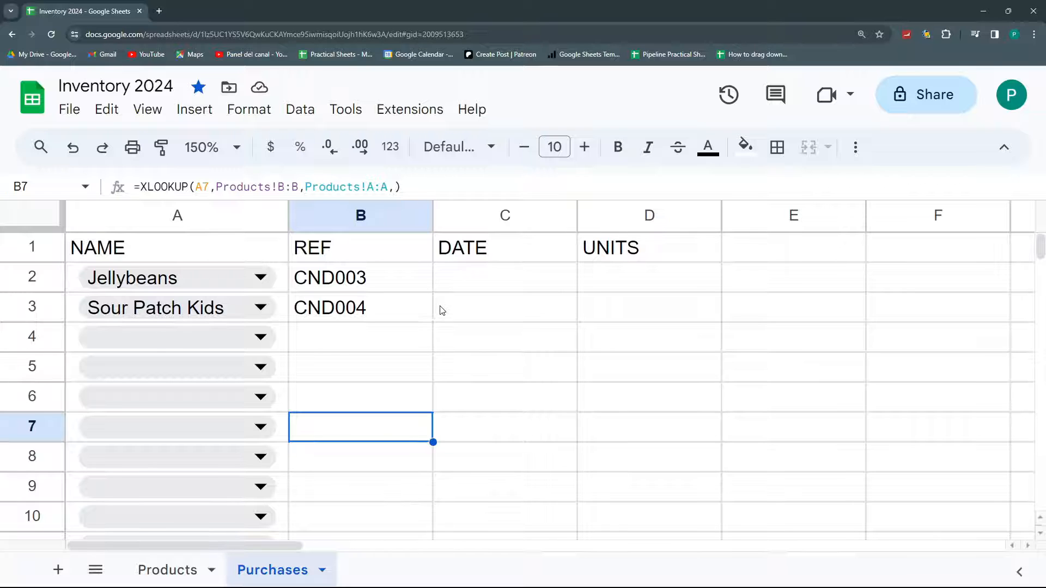
{"action": "left_click", "coordinate": [460, 283]}
{"action": "left_click", "coordinate": [620, 289]}
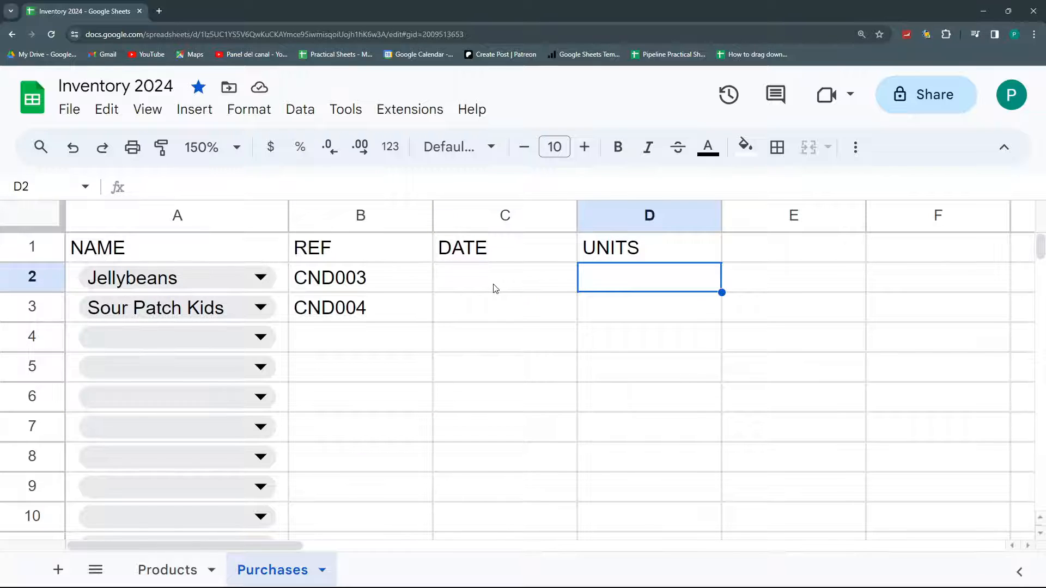
{"action": "left_click", "coordinate": [495, 287]}
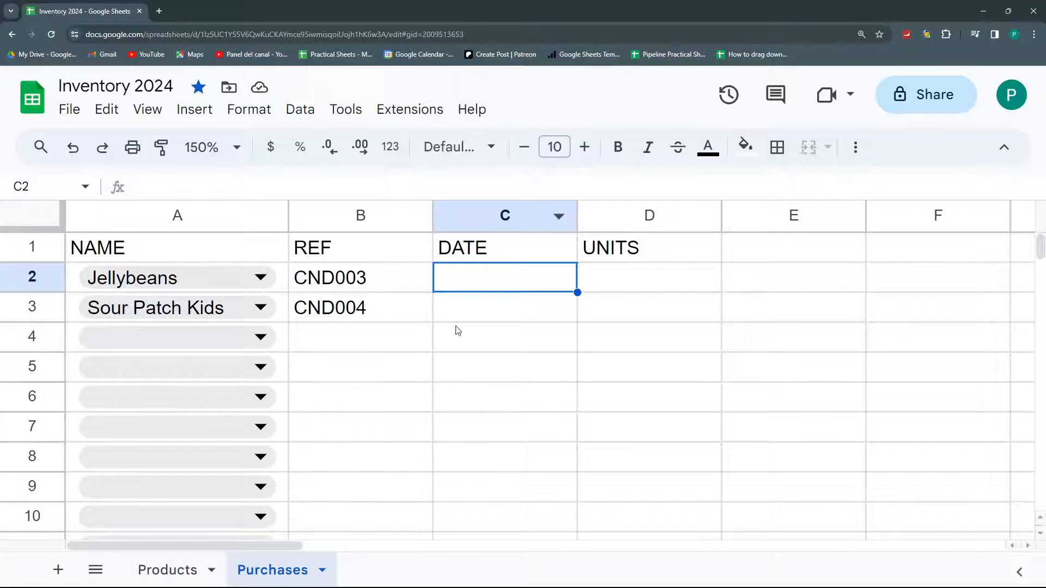
{"action": "left_click_drag", "start_coordinate": [523, 283], "coordinate": [515, 381]}
{"action": "left_click_drag", "start_coordinate": [596, 283], "coordinate": [602, 395]}
{"action": "left_click_drag", "start_coordinate": [530, 276], "coordinate": [532, 378]}
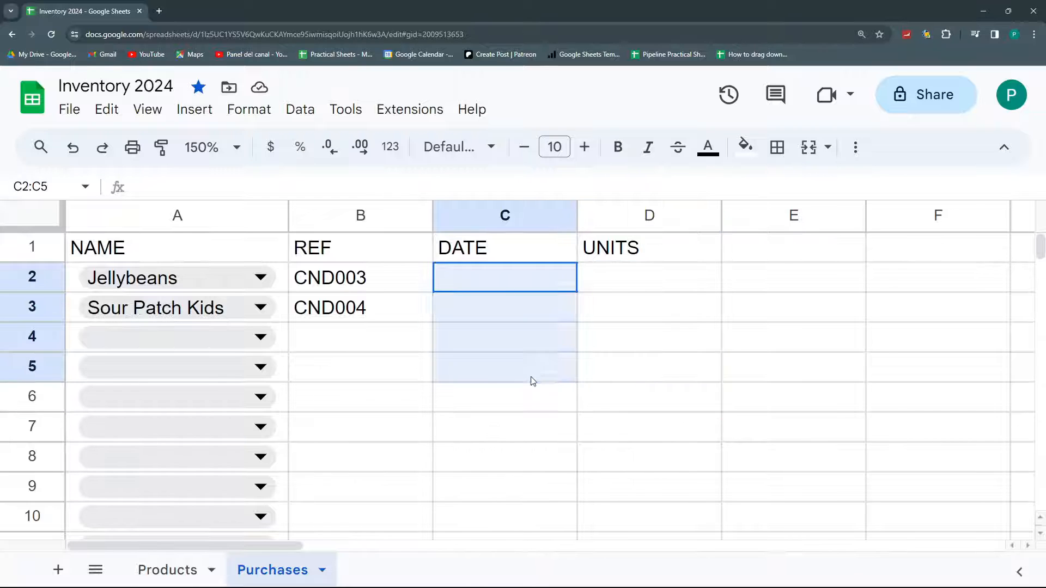
Enter the test values 1/1/24, 1124 and HUER in C2, C3 and C4 of the DATE column
{"action": "left_click", "coordinate": [508, 282]}
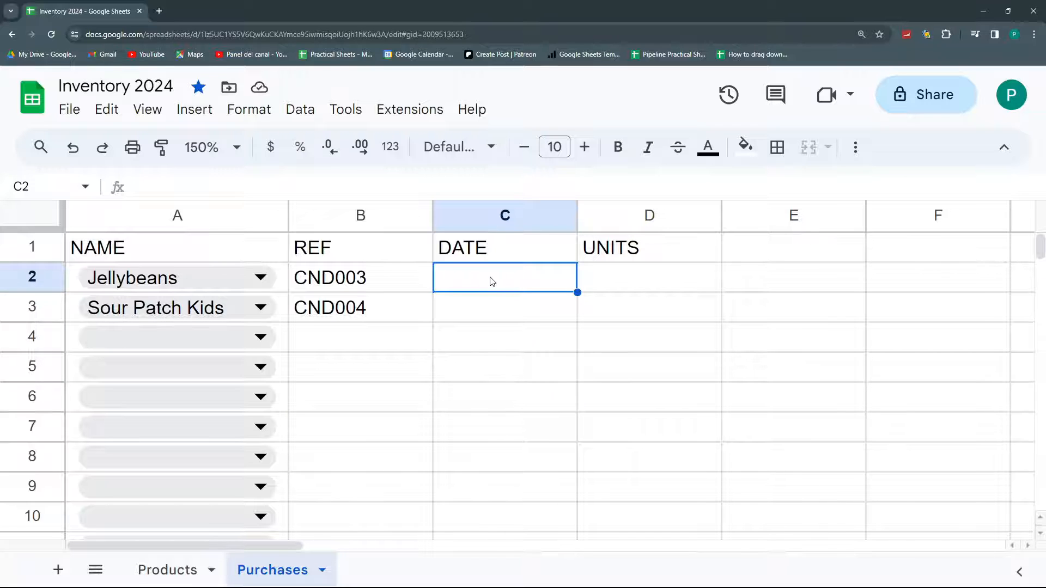
{"action": "type", "text": "1"}
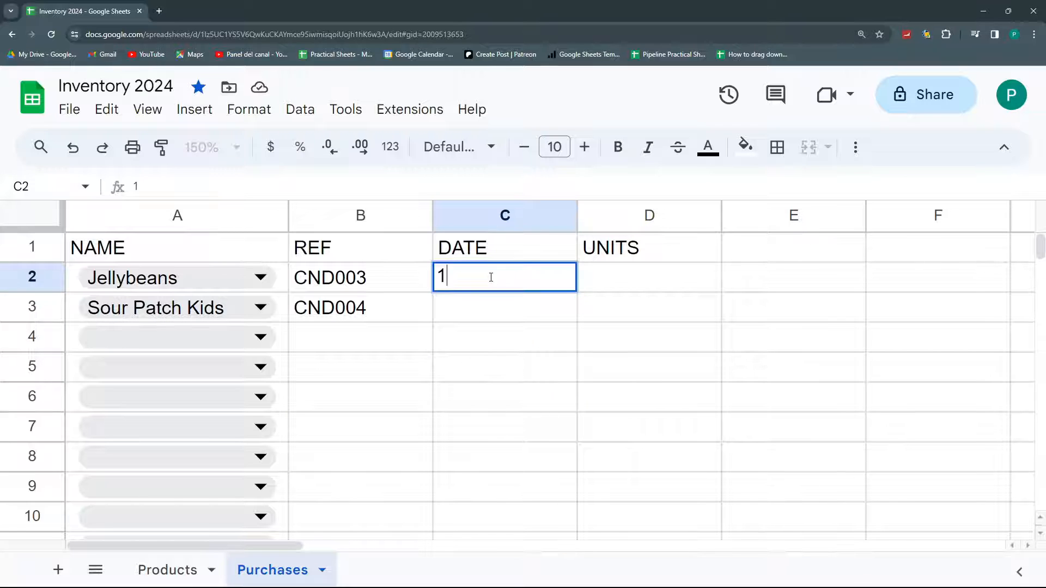
{"action": "type", "text": "/1/24"}
{"action": "key", "text": "Return"}
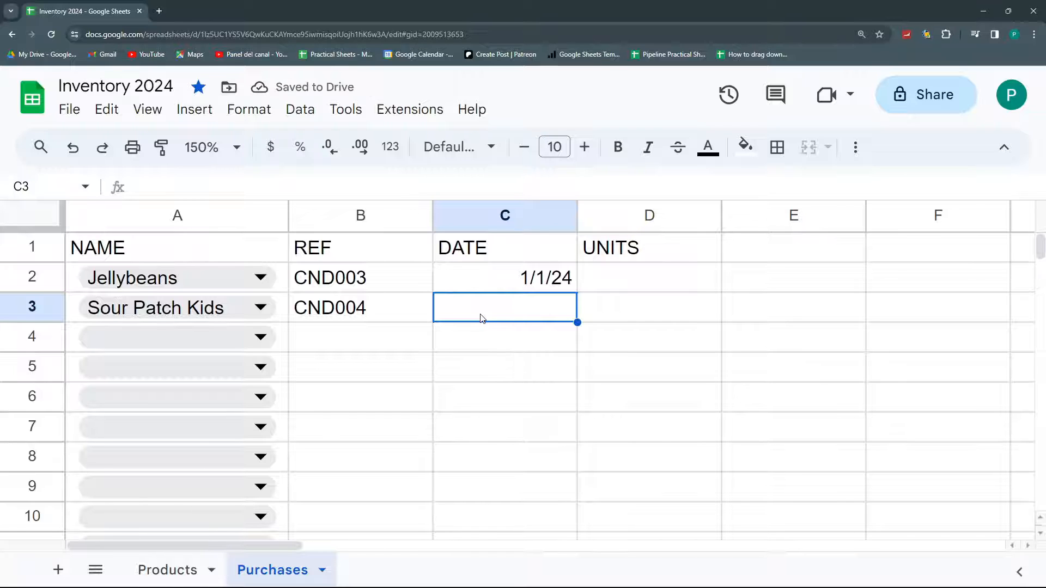
{"action": "type", "text": "1124"}
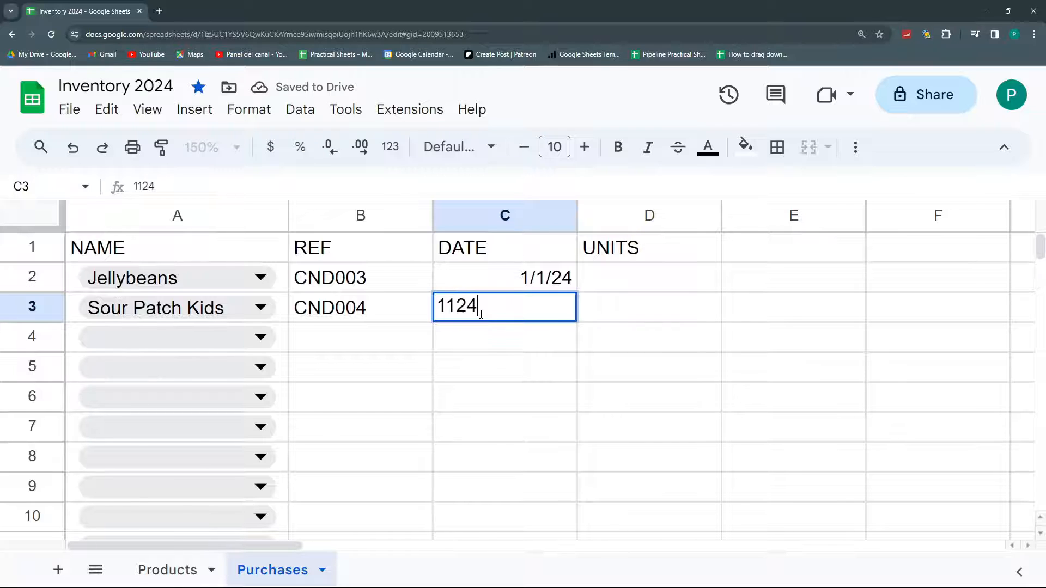
{"action": "key", "text": "Return"}
{"action": "left_click", "coordinate": [481, 318]}
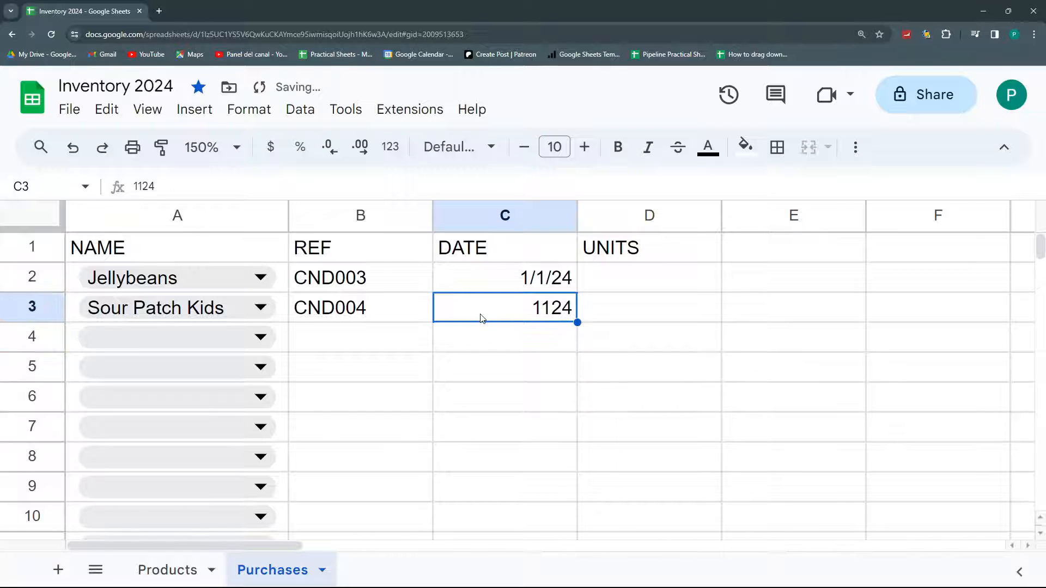
{"action": "key", "text": "Down"}
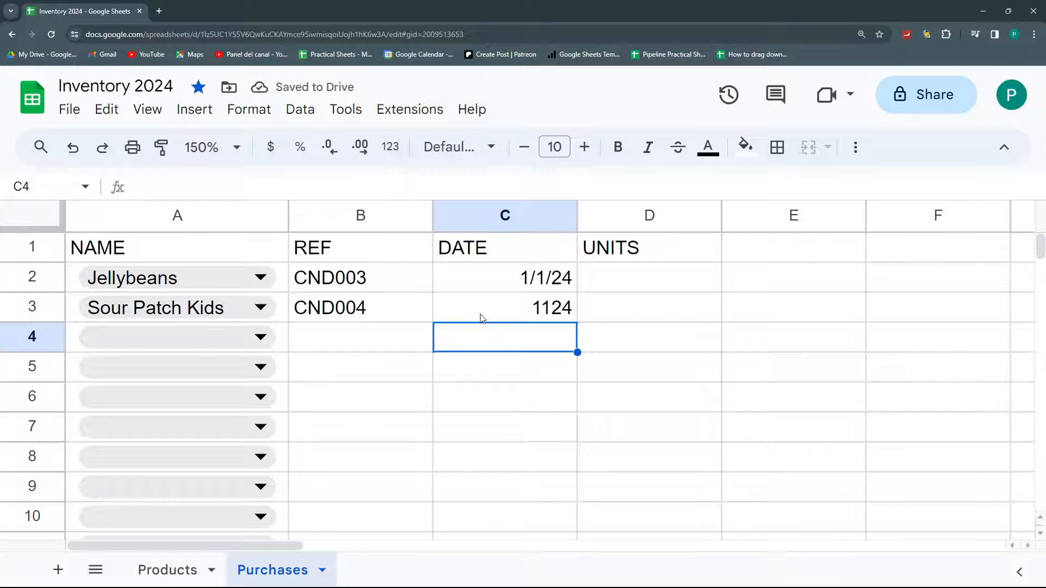
{"action": "type", "text": "HUER"}
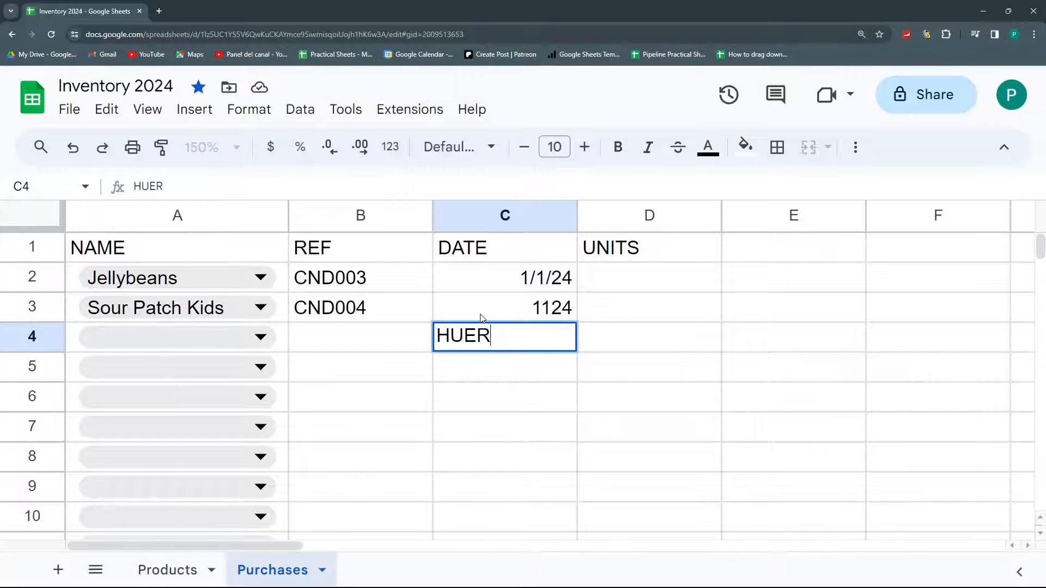
{"action": "key", "text": "Return"}
{"action": "key", "text": "Up"}
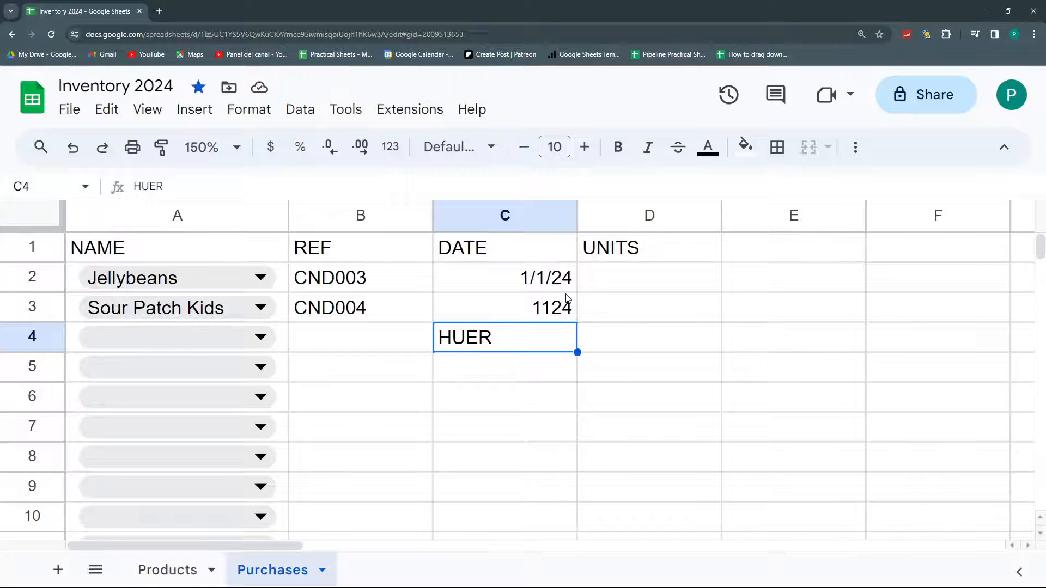
Clear the test entries from the DATE column
{"action": "left_click_drag", "start_coordinate": [537, 311], "coordinate": [532, 357]}
{"action": "key", "text": "Delete"}
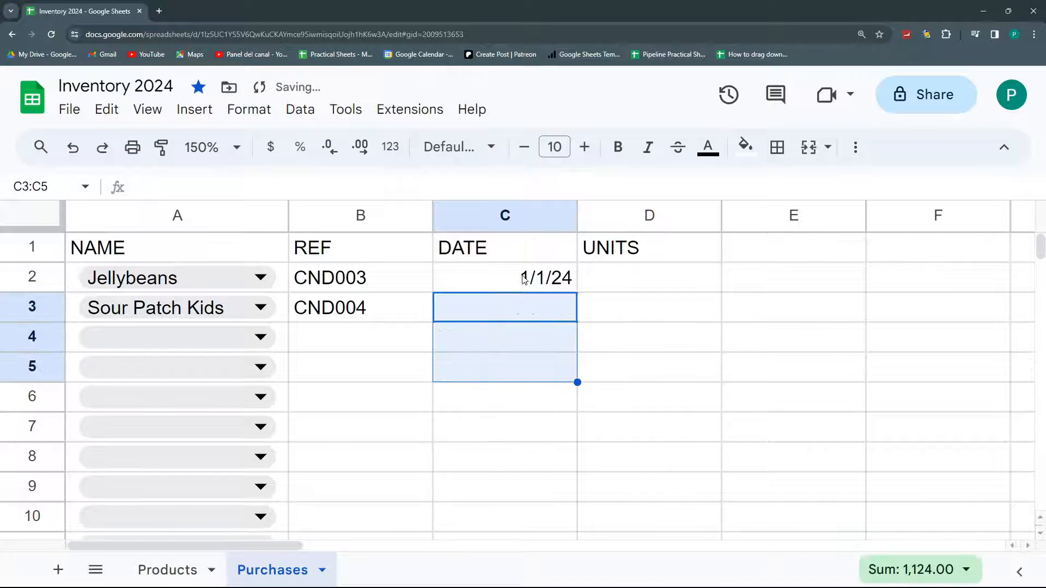
{"action": "left_click", "coordinate": [524, 279]}
{"action": "key", "text": "Delete"}
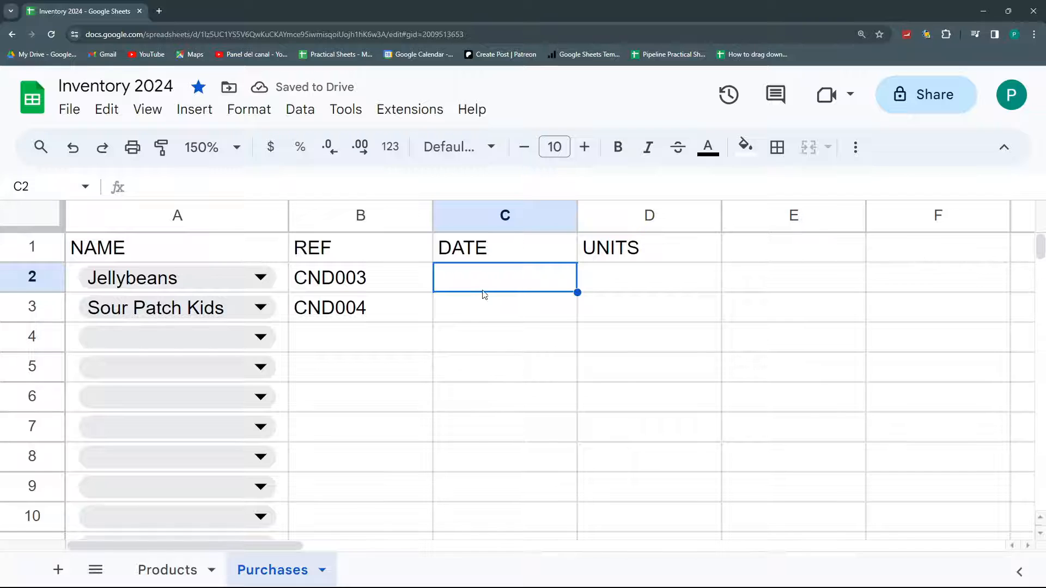
Add a new data validation rule applied to the DATE column range Purchases!C2:C
{"action": "left_click", "coordinate": [300, 111]}
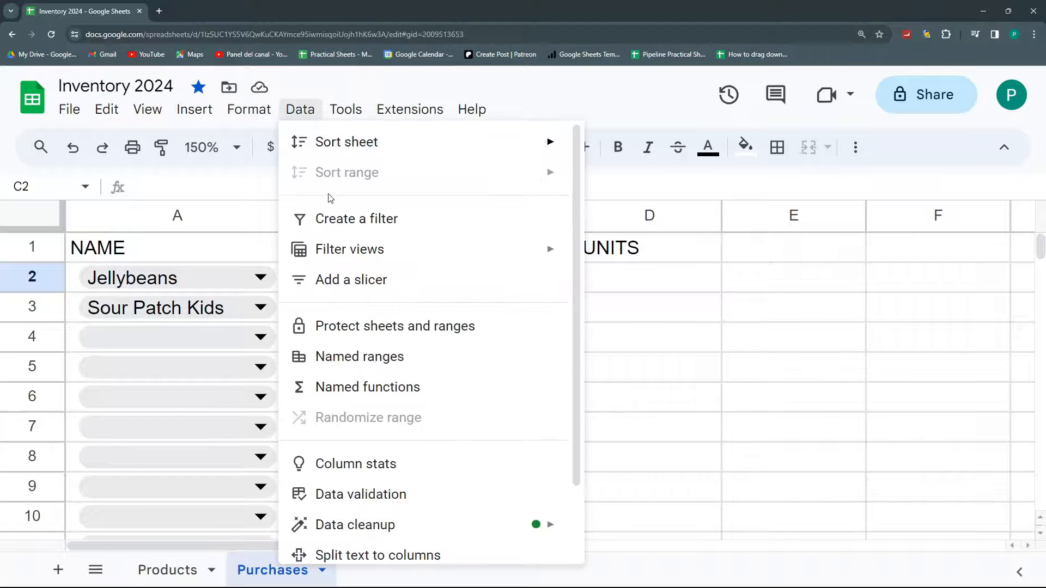
{"action": "left_click", "coordinate": [396, 494]}
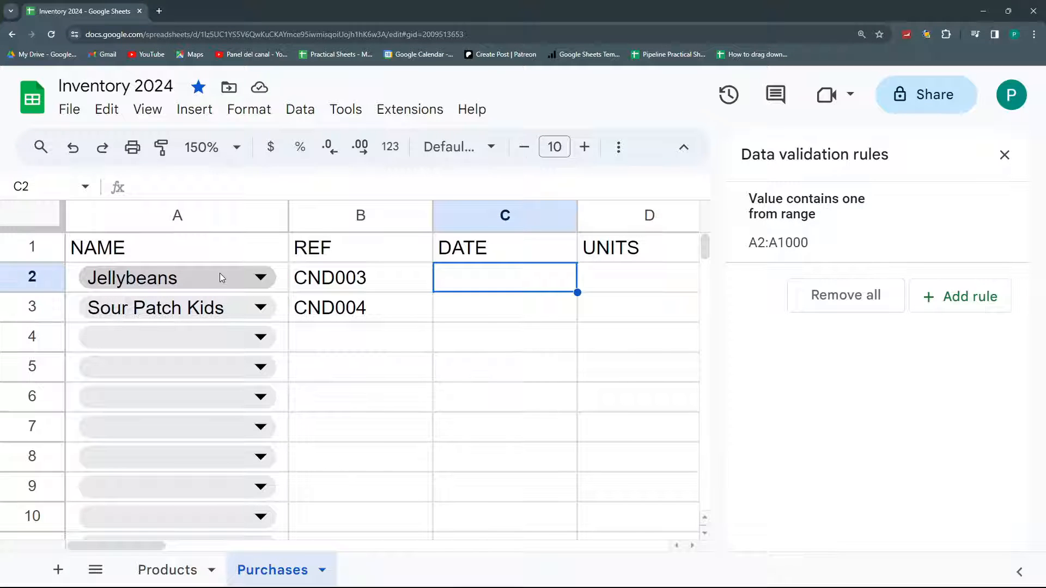
{"action": "left_click", "coordinate": [943, 296]}
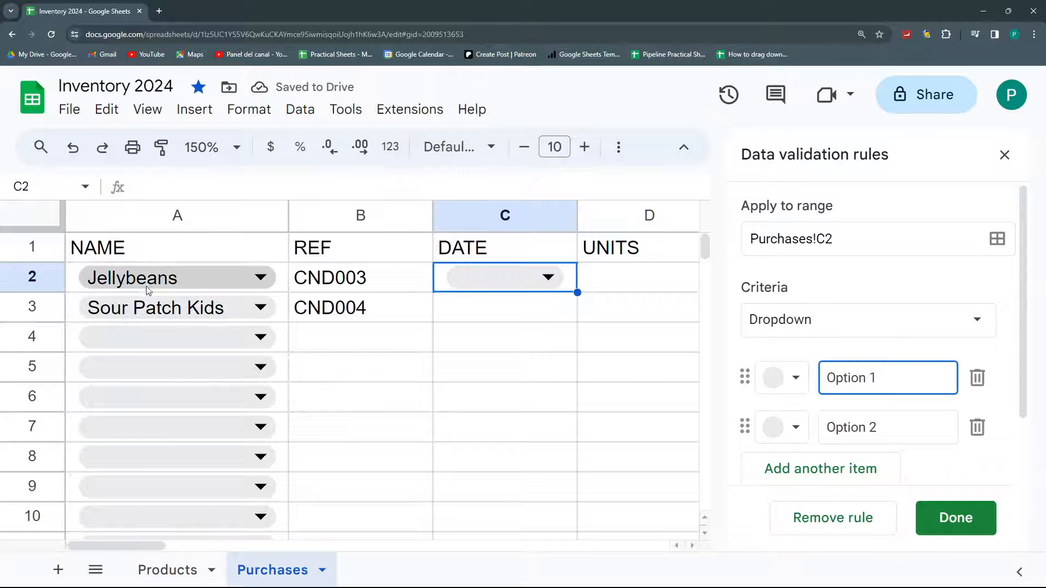
{"action": "left_click", "coordinate": [857, 243]}
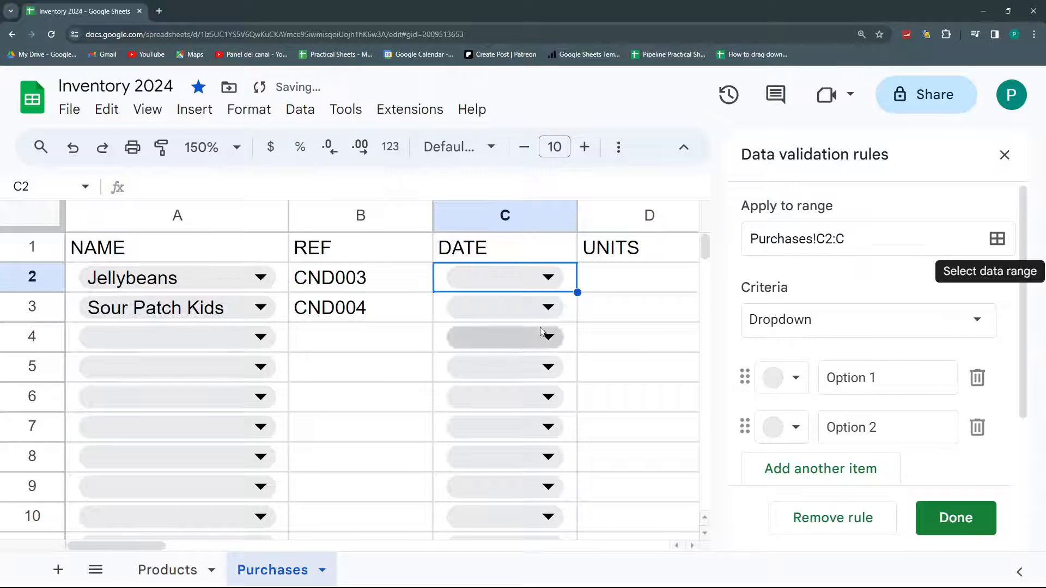
{"action": "scroll", "coordinate": [524, 302], "scroll_direction": "down", "scroll_amount": 1}
{"action": "scroll", "coordinate": [520, 349], "scroll_direction": "down", "scroll_amount": 4}
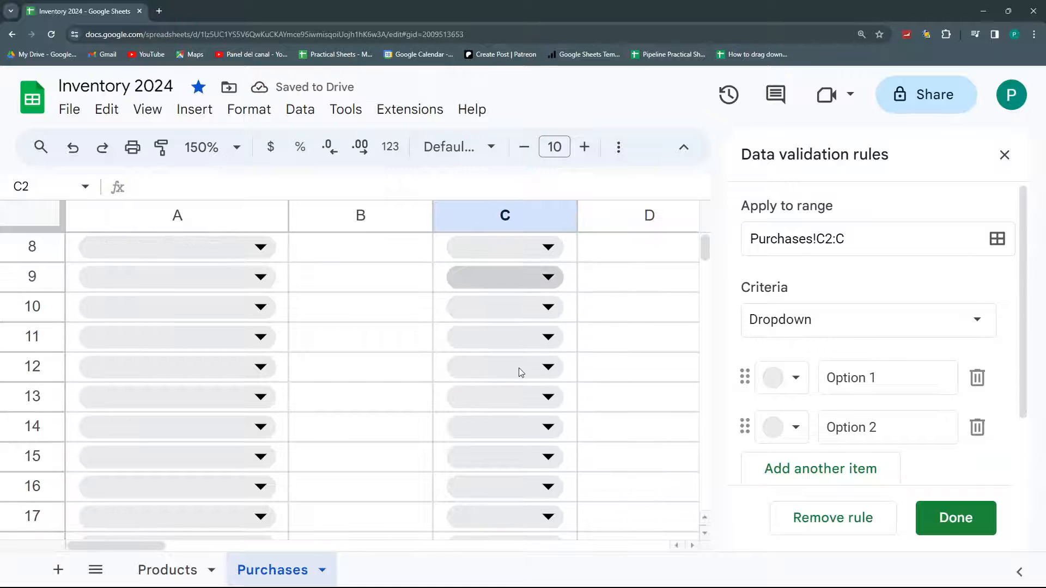
{"action": "scroll", "coordinate": [704, 249], "scroll_direction": "up", "scroll_amount": 5}
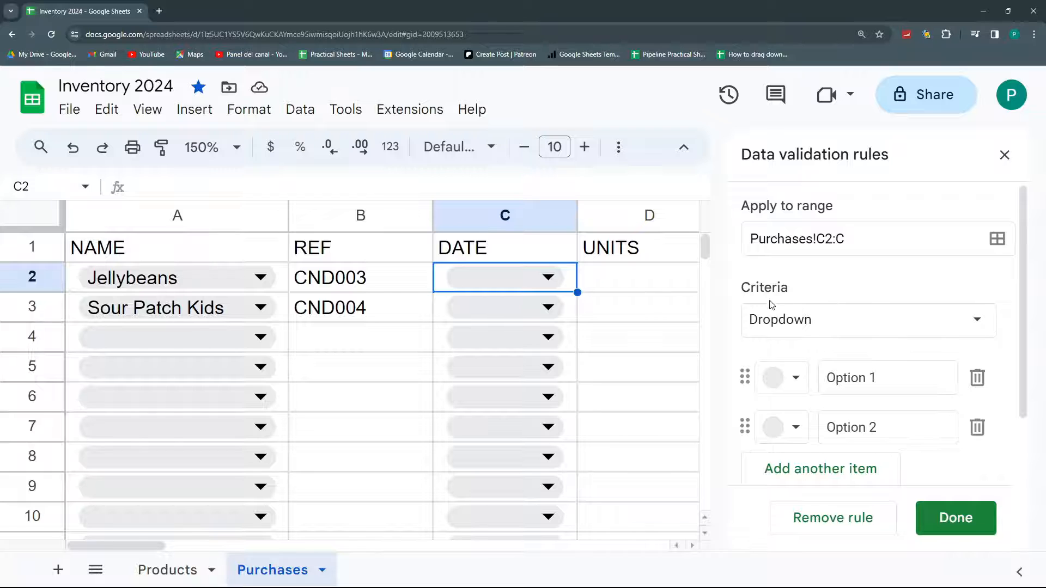
Set the DATE rule's criteria to Is valid date, make it reject invalid input, and save the rule
{"action": "left_click", "coordinate": [848, 325]}
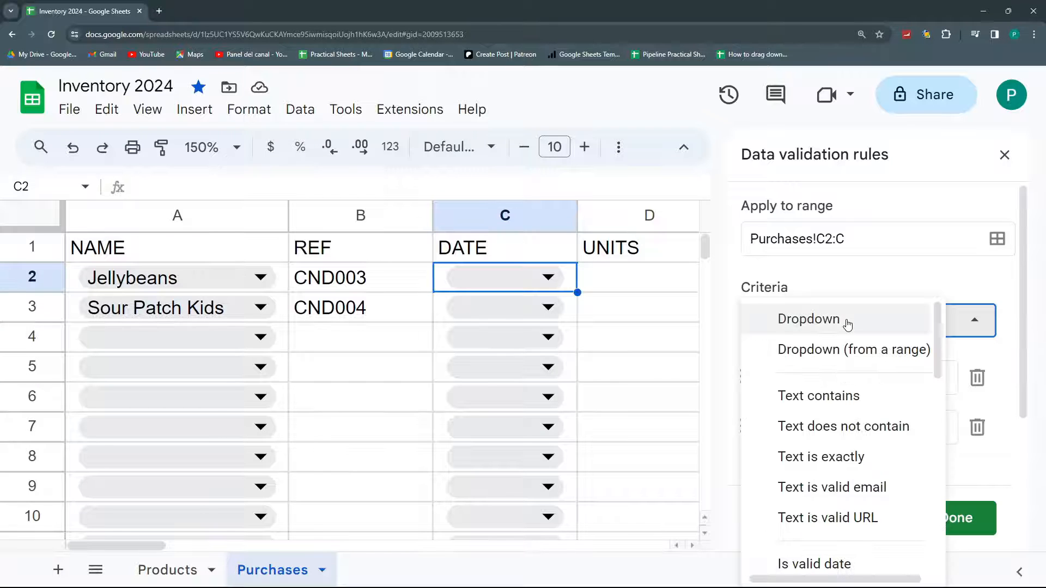
{"action": "scroll", "coordinate": [799, 409], "scroll_direction": "down", "scroll_amount": 5}
{"action": "scroll", "coordinate": [846, 391], "scroll_direction": "up", "scroll_amount": 2}
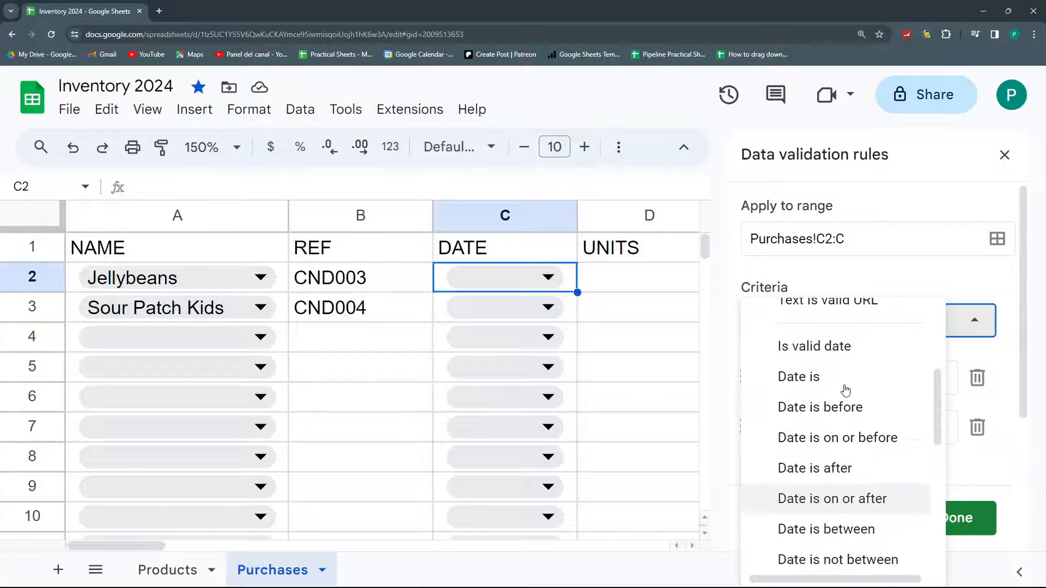
{"action": "left_click", "coordinate": [837, 351]}
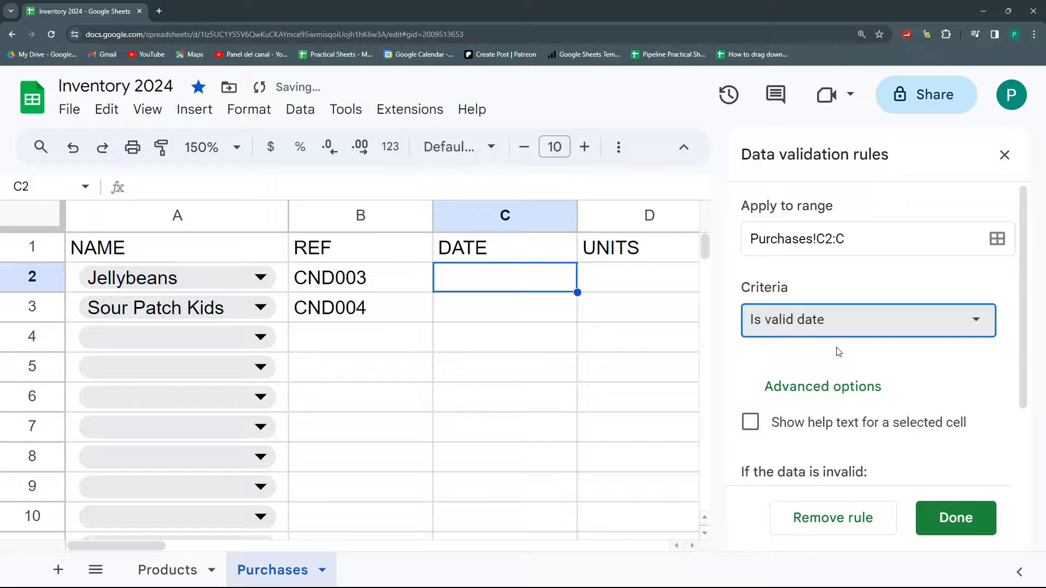
{"action": "scroll", "coordinate": [839, 381], "scroll_direction": "down", "scroll_amount": 2}
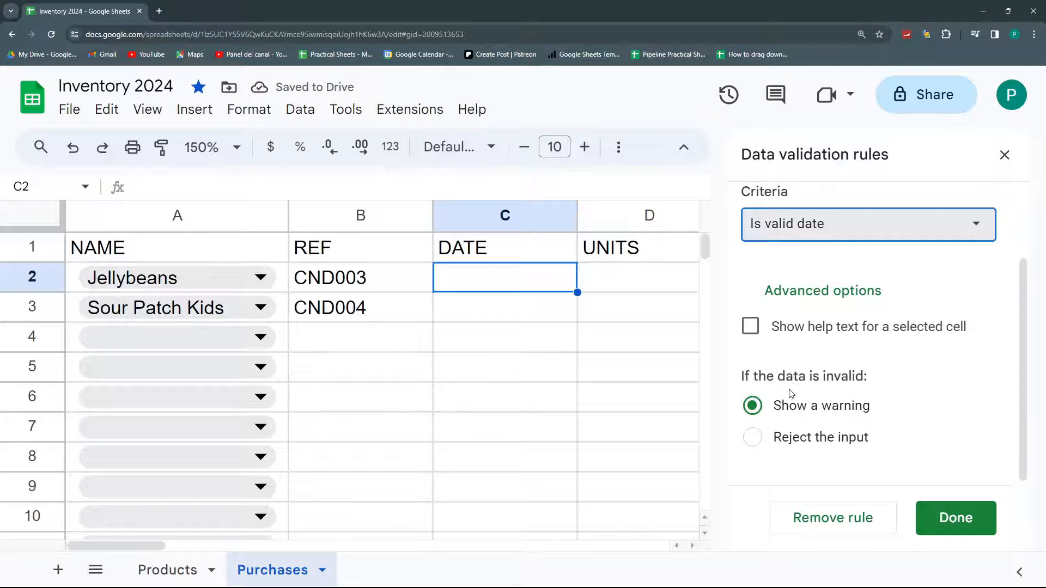
{"action": "left_click", "coordinate": [754, 439]}
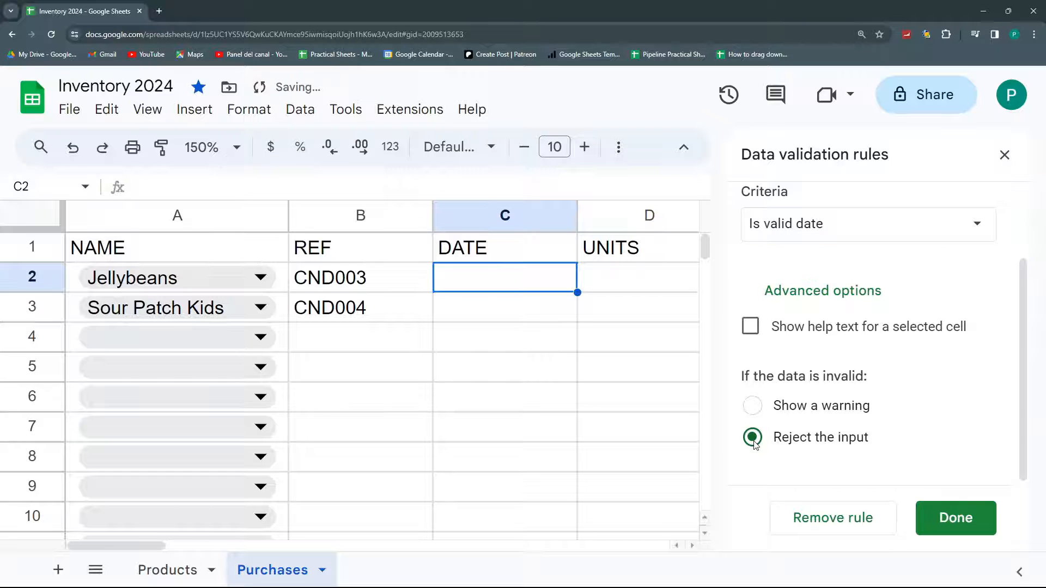
{"action": "left_click", "coordinate": [953, 528]}
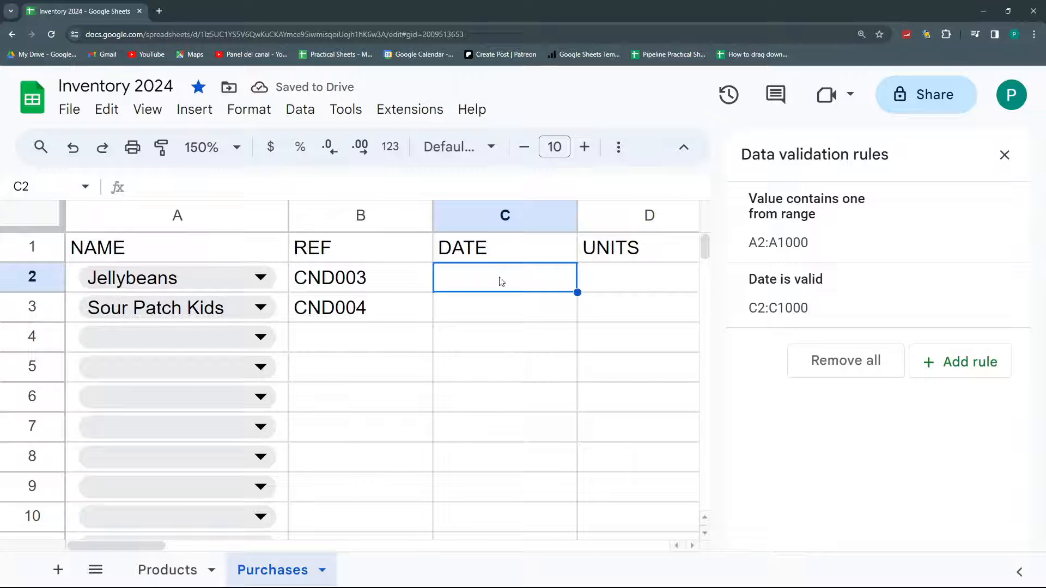
Test the date validation by trying to enter erer and 56565656 in C2, dismissing any message
{"action": "type", "text": "erer"}
{"action": "key", "text": "Return"}
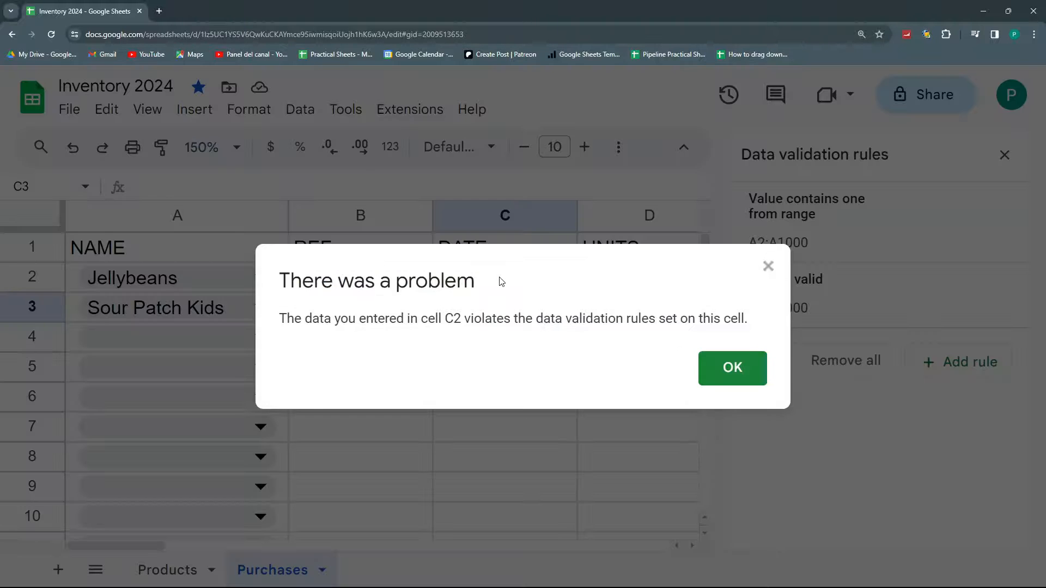
{"action": "key", "text": "Return"}
{"action": "left_click", "coordinate": [500, 277]}
{"action": "type", "text": "56565656"}
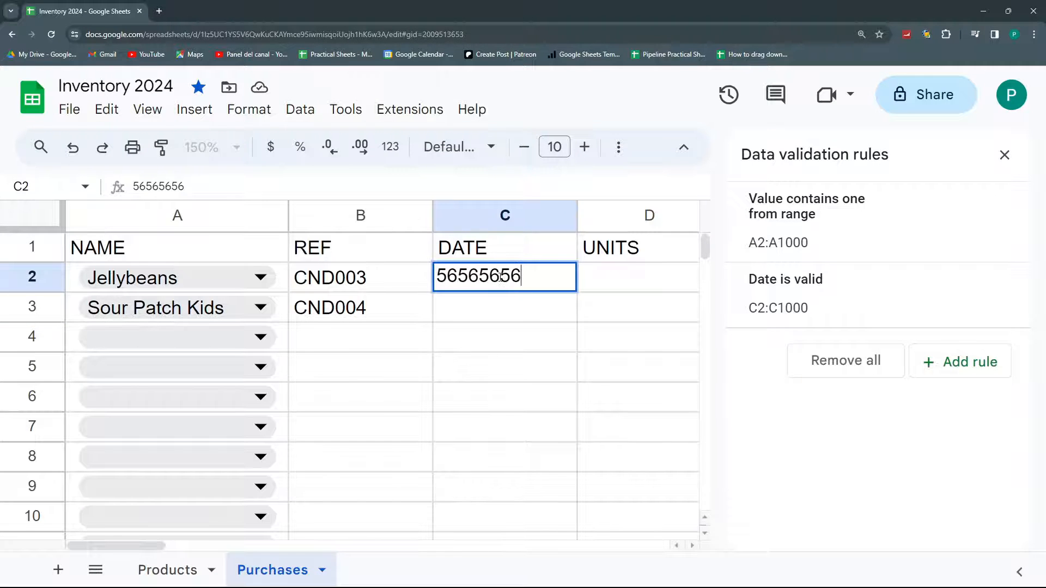
{"action": "key", "text": "Return"}
{"action": "key", "text": "Return"}
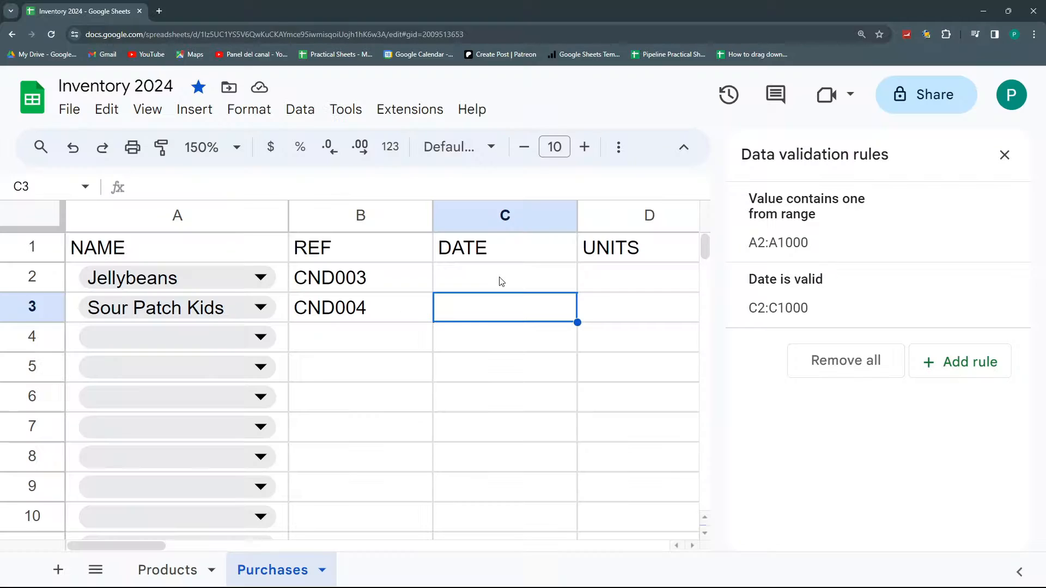
Enter the date 1/1/24 in C2 for the Jellybeans purchase
{"action": "left_click", "coordinate": [501, 281]}
{"action": "type", "text": "1/1/24"}
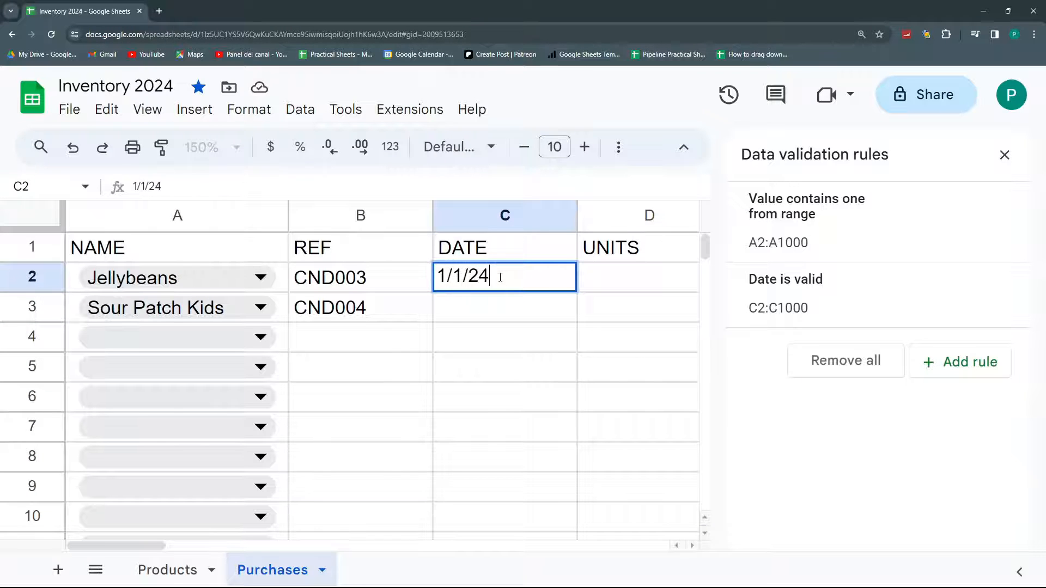
{"action": "key", "text": "Return"}
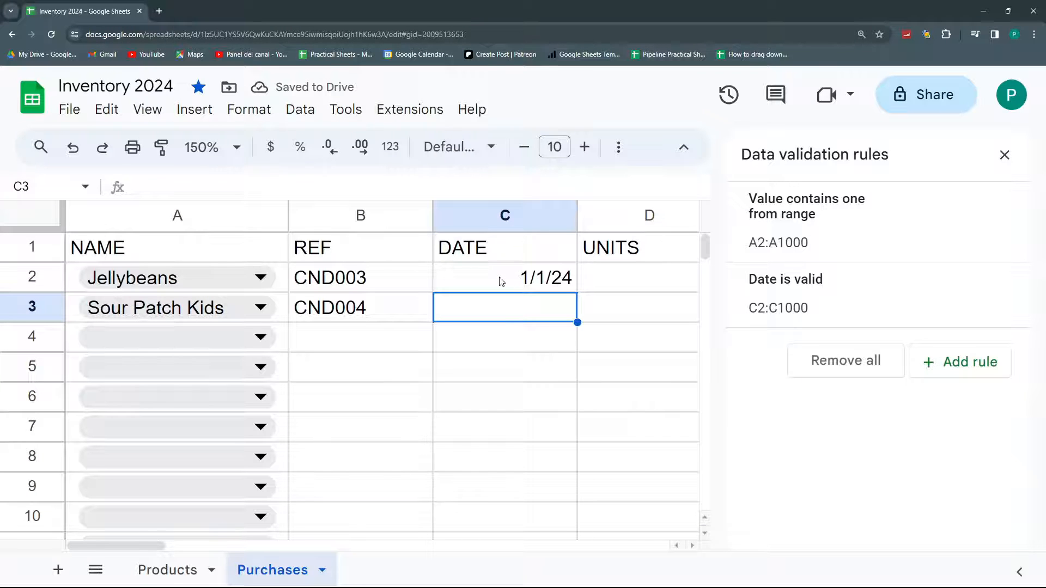
{"action": "left_click", "coordinate": [501, 281]}
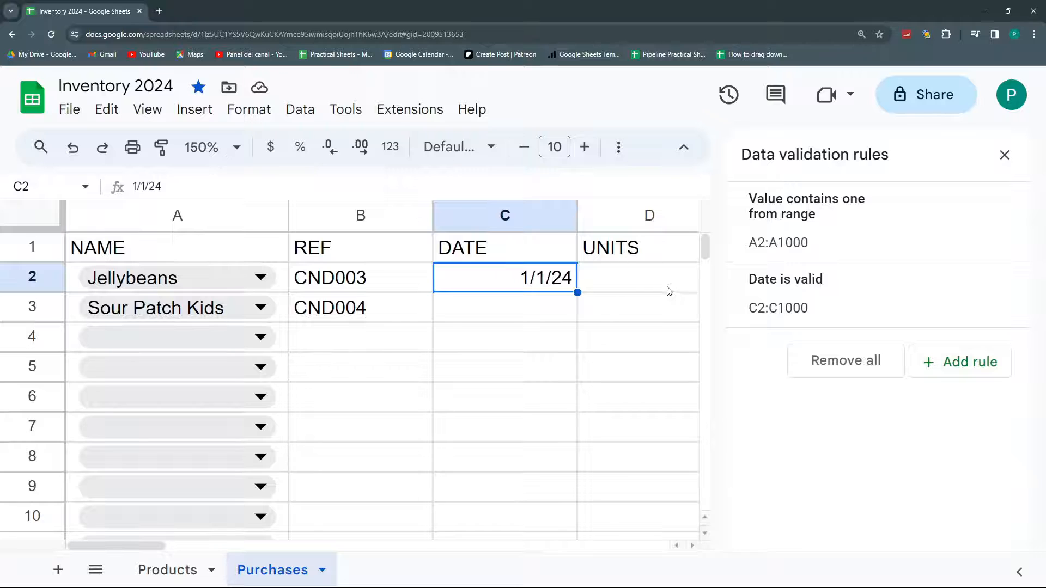
Add a new data validation rule applied to the UNITS column range Purchases!D2:D
{"action": "left_click", "coordinate": [624, 275]}
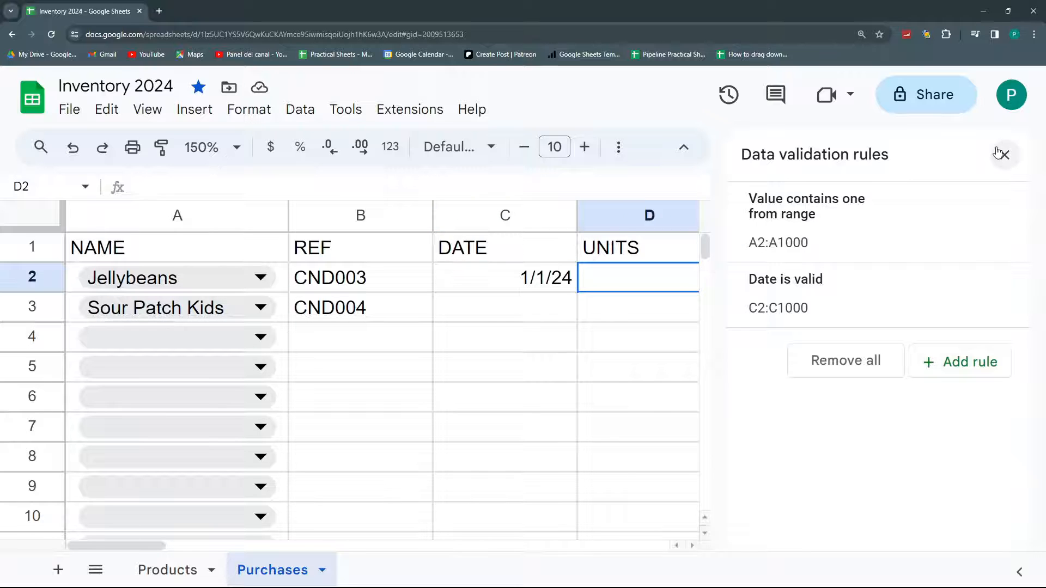
{"action": "left_click", "coordinate": [615, 314]}
{"action": "left_click", "coordinate": [472, 282]}
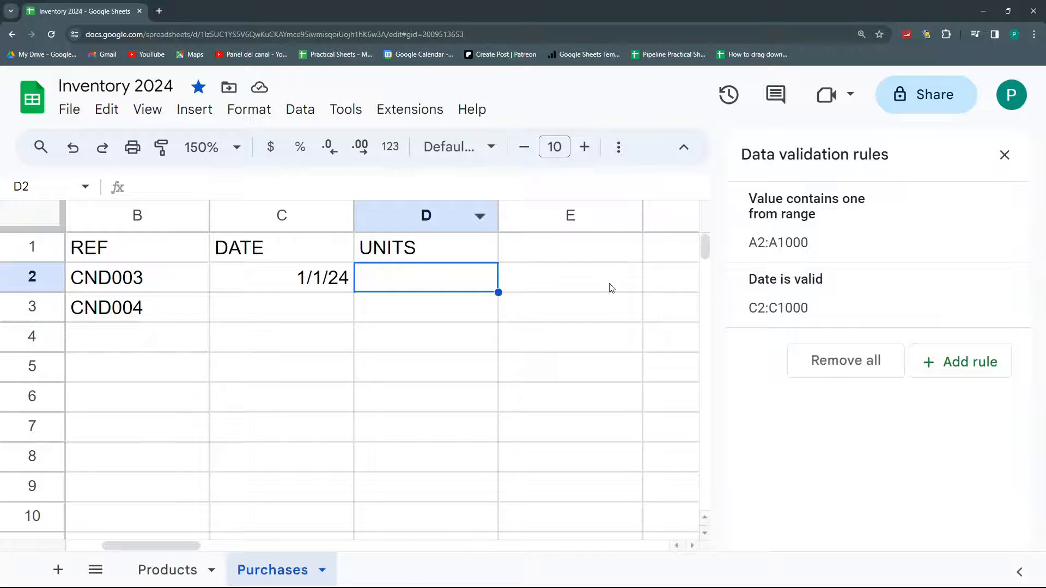
{"action": "left_click", "coordinate": [957, 364]}
{"action": "left_click", "coordinate": [864, 244]}
{"action": "type", "text": ":D"}
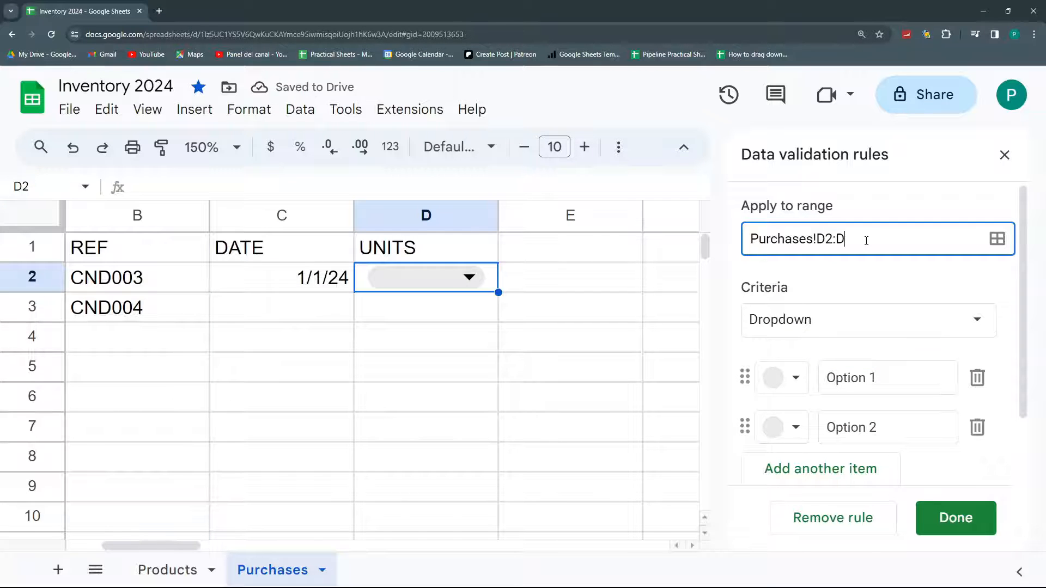
Set the UNITS rule's criteria to Is between 1 and 100 and save the rule
{"action": "left_click", "coordinate": [828, 326]}
{"action": "scroll", "coordinate": [857, 384], "scroll_direction": "down", "scroll_amount": 10}
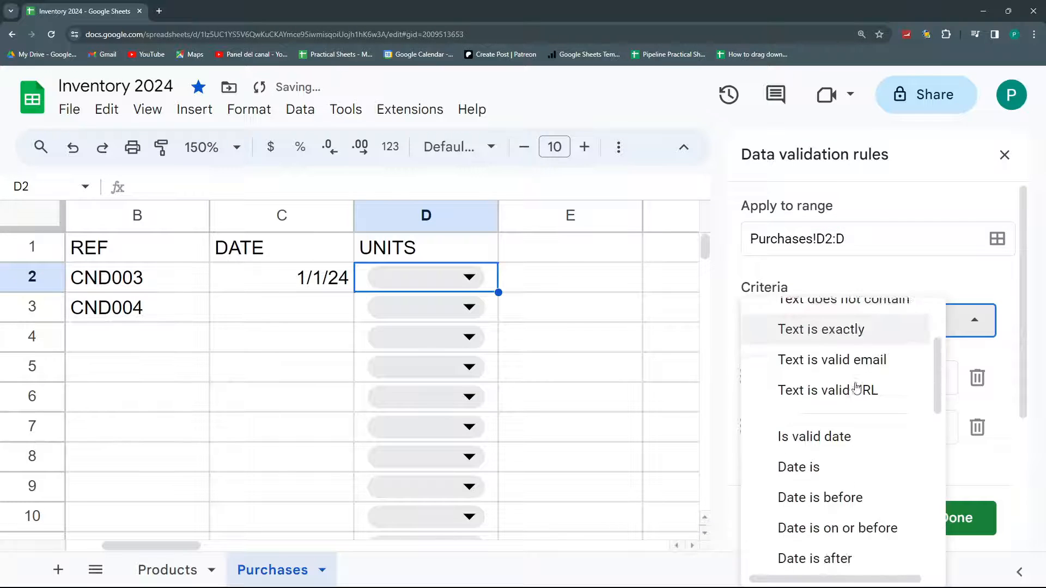
{"action": "scroll", "coordinate": [857, 388], "scroll_direction": "up", "scroll_amount": 1}
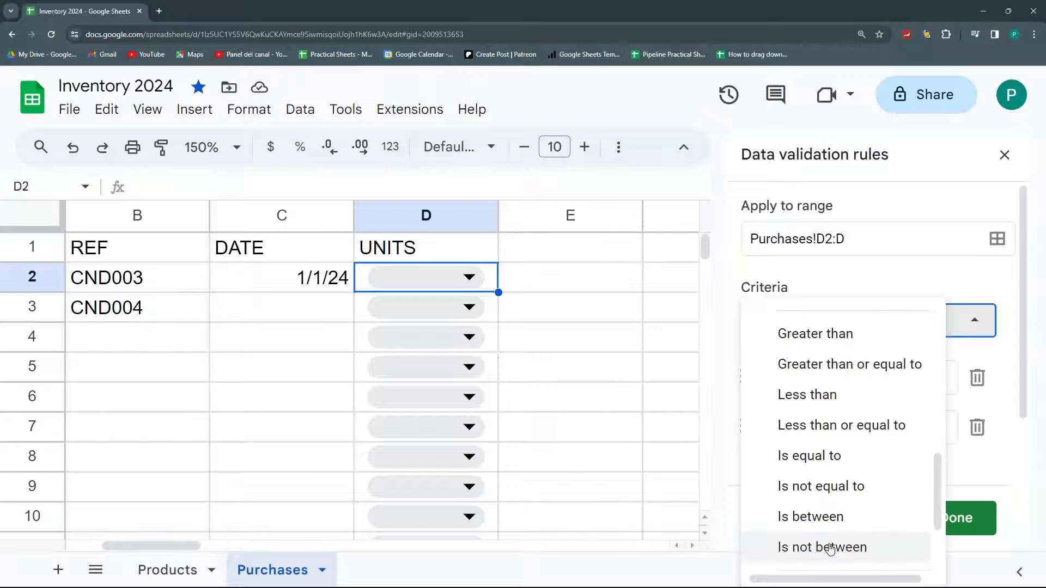
{"action": "left_click", "coordinate": [814, 518]}
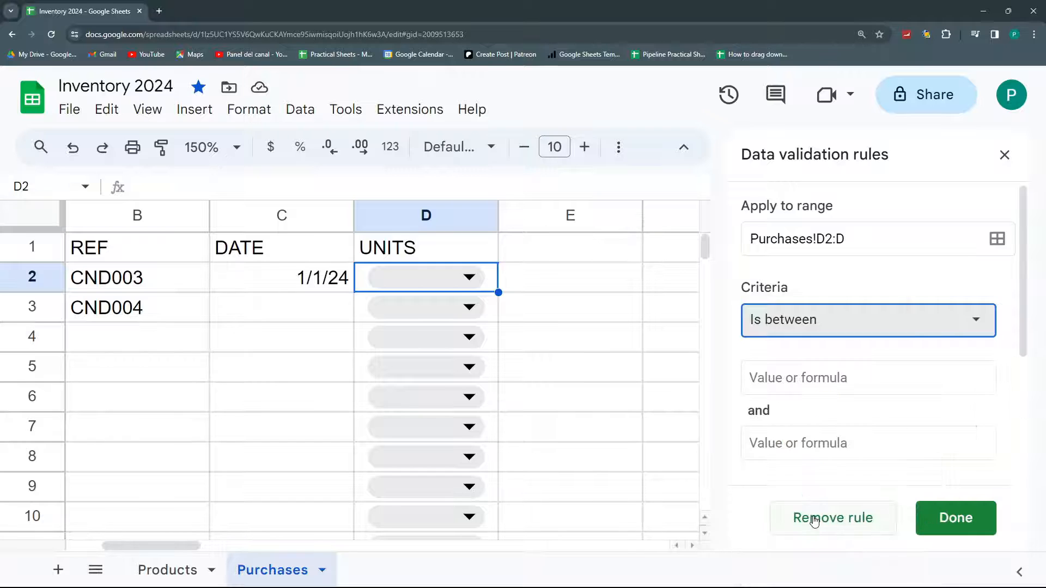
{"action": "left_click", "coordinate": [811, 384]}
{"action": "type", "text": "1"}
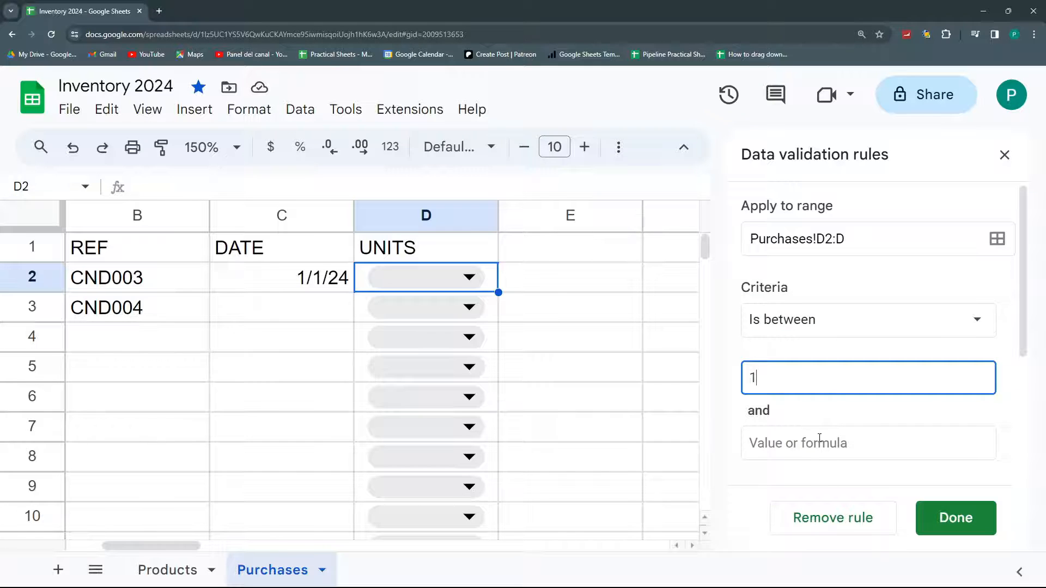
{"action": "left_click", "coordinate": [812, 448]}
{"action": "type", "text": "100"}
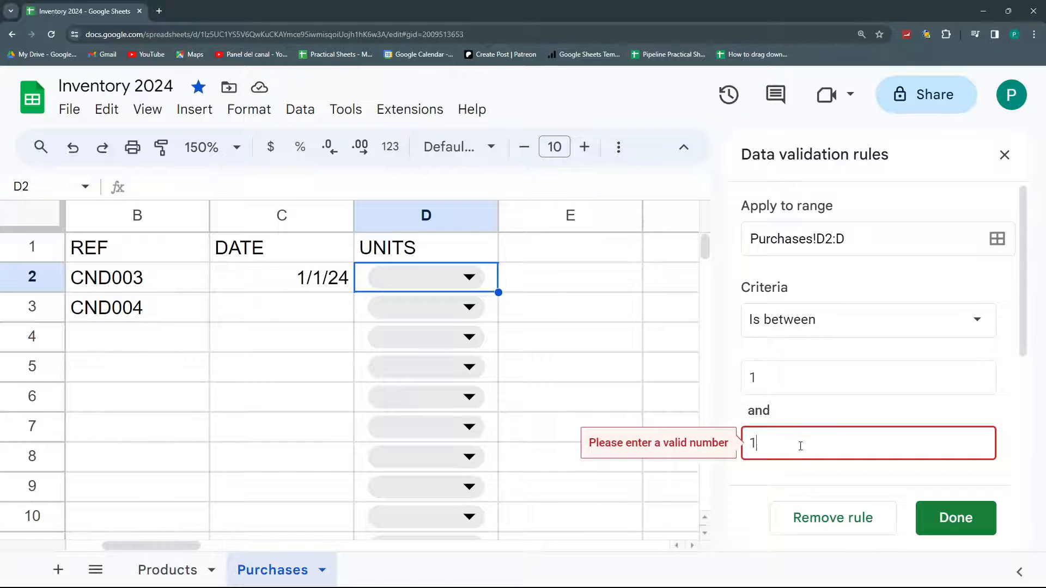
{"action": "left_click", "coordinate": [961, 514]}
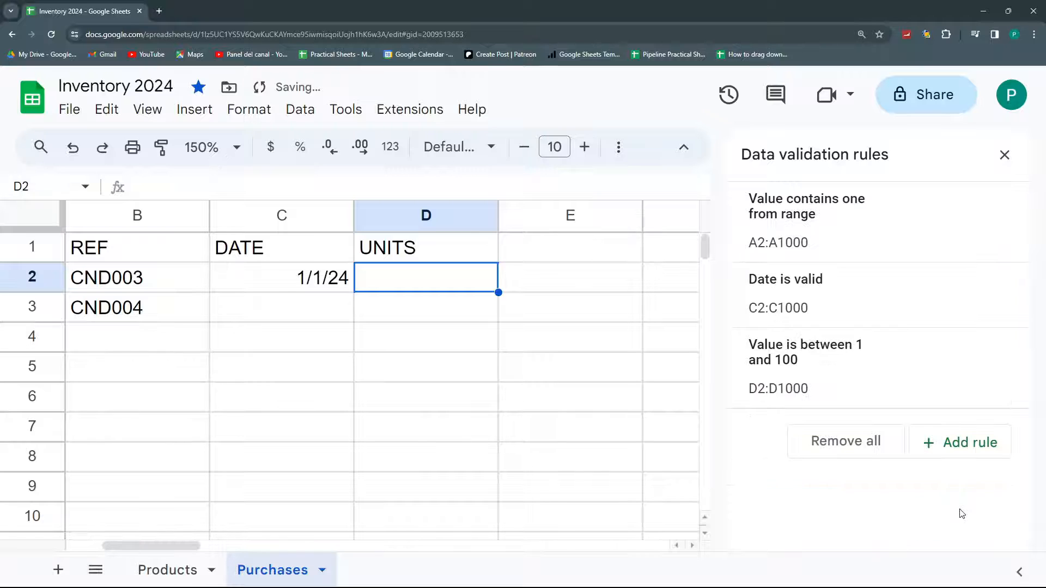
Test the UNITS validation by entering 1 and then 0 in D2
{"action": "type", "text": "1"}
{"action": "key", "text": "Tab"}
{"action": "left_click", "coordinate": [455, 286]}
{"action": "type", "text": "0"}
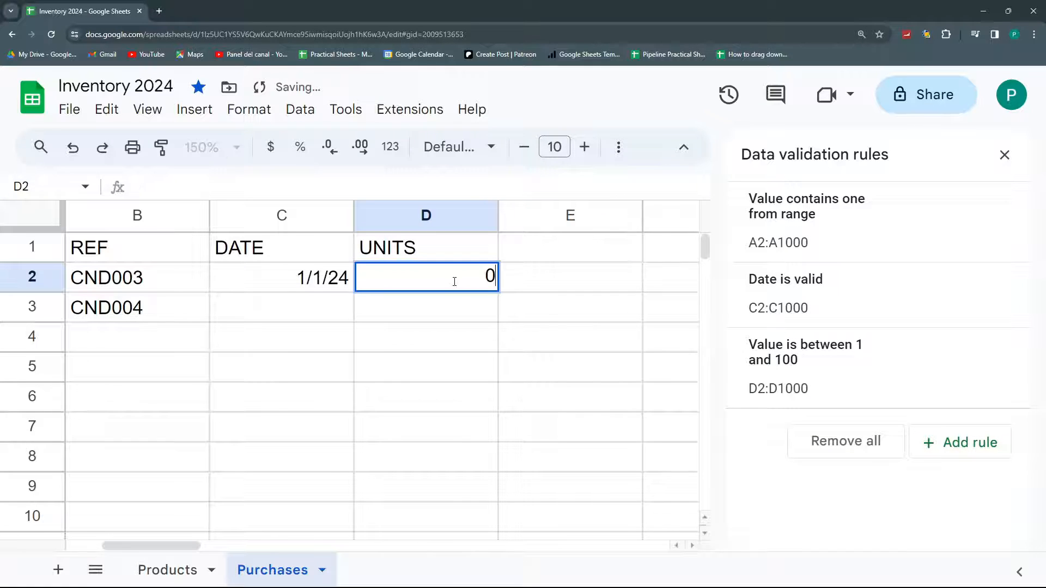
{"action": "key", "text": "Tab"}
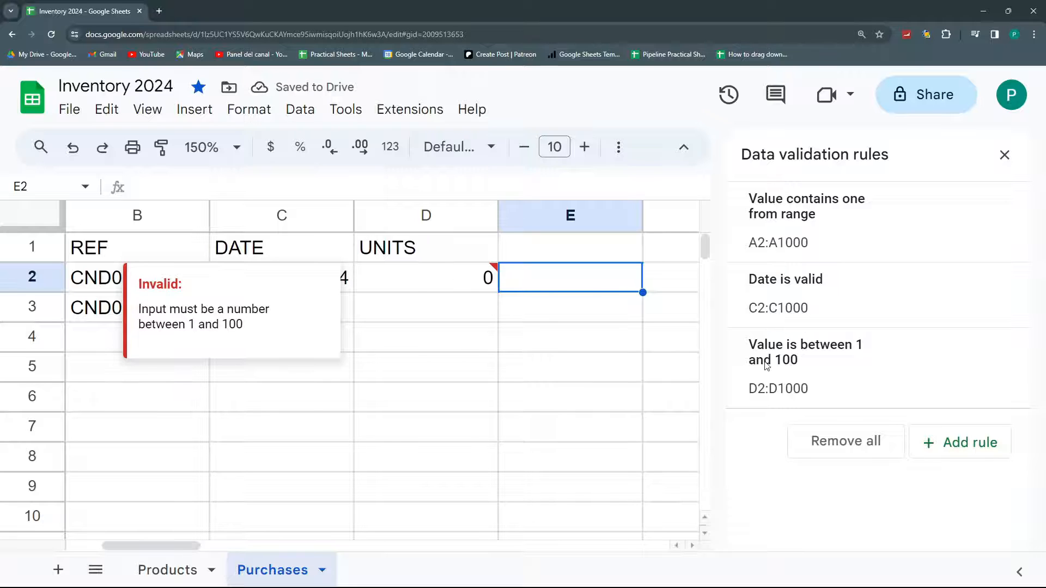
Edit the D2:D1000 validation rule so that it rejects invalid input, and save it
{"action": "left_click", "coordinate": [810, 385]}
{"action": "scroll", "coordinate": [812, 381], "scroll_direction": "down", "scroll_amount": 2}
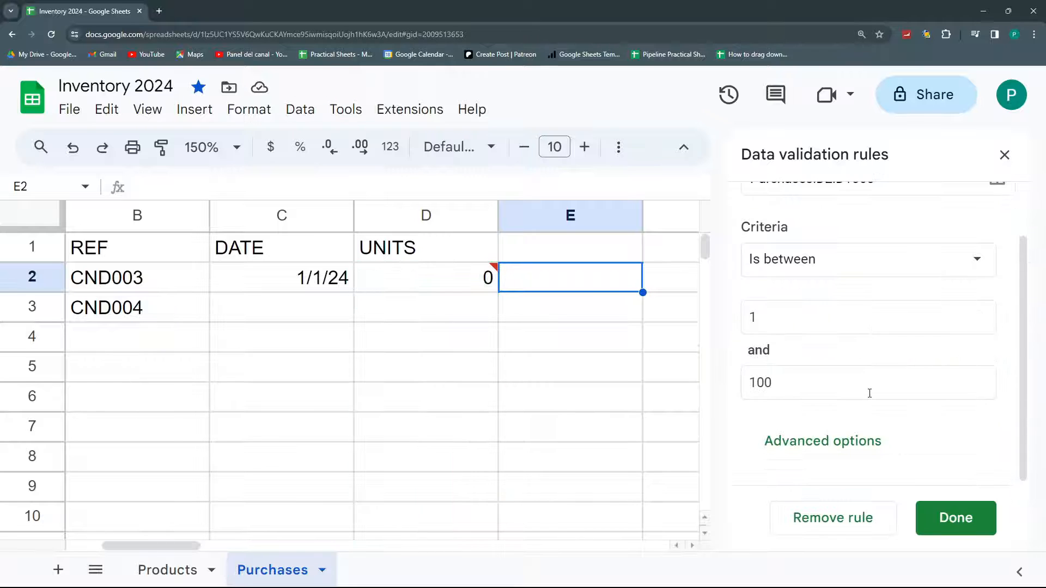
{"action": "left_click", "coordinate": [838, 460]}
{"action": "scroll", "coordinate": [837, 428], "scroll_direction": "down", "scroll_amount": 3}
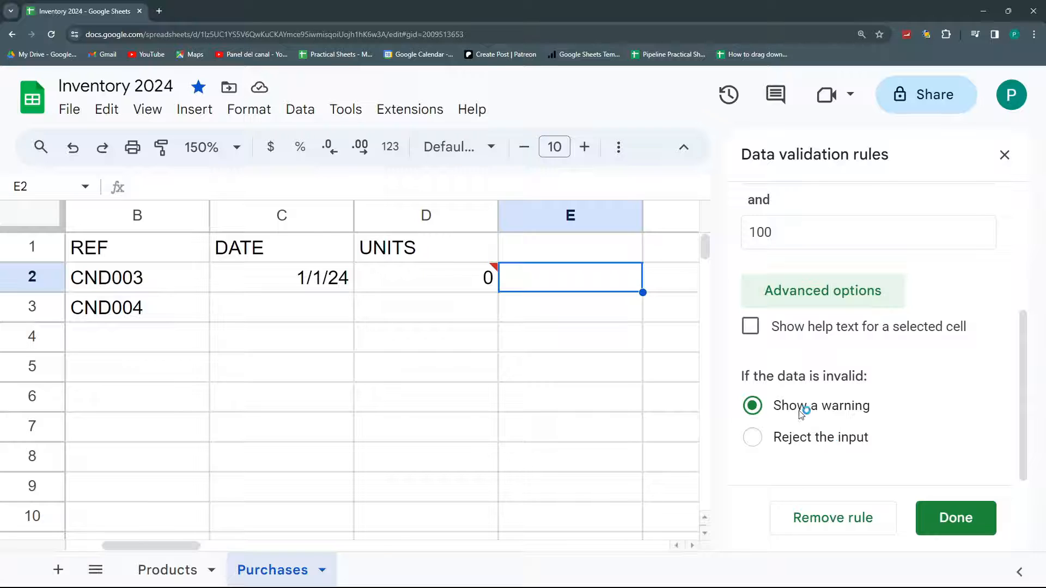
{"action": "left_click", "coordinate": [755, 441]}
{"action": "left_click", "coordinate": [945, 516]}
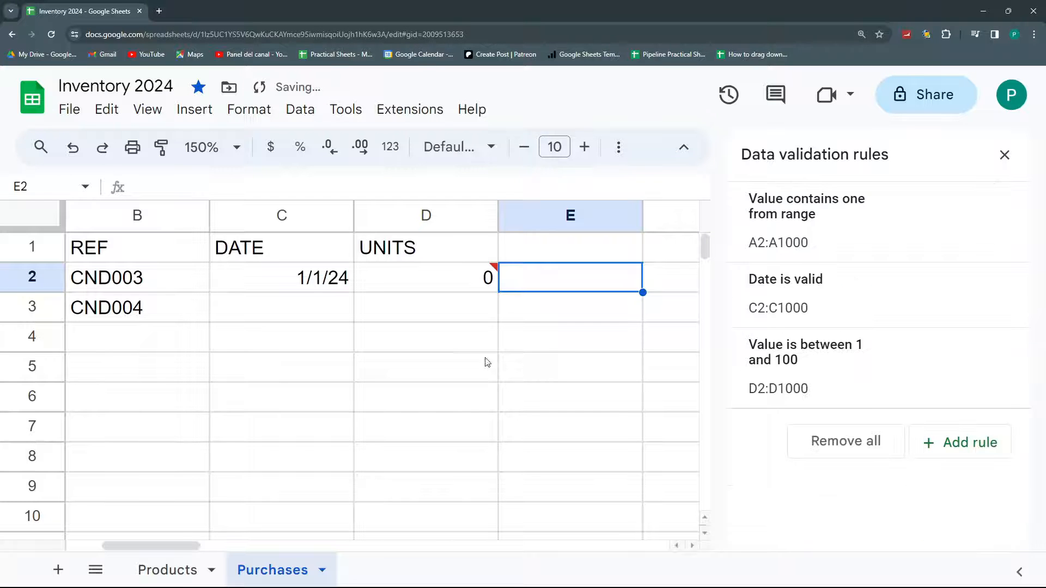
Clear the test value from D2 and enter 2 as the Jellybeans units
{"action": "left_click", "coordinate": [471, 276]}
{"action": "key", "text": "Delete"}
{"action": "left_click", "coordinate": [576, 285]}
{"action": "left_click", "coordinate": [470, 285]}
{"action": "type", "text": "2"}
{"action": "key", "text": "Return"}
Test the UNITS validation by trying to enter 102 and -23 in D2, dismissing any message
{"action": "left_click", "coordinate": [471, 285]}
{"action": "type", "text": "102"}
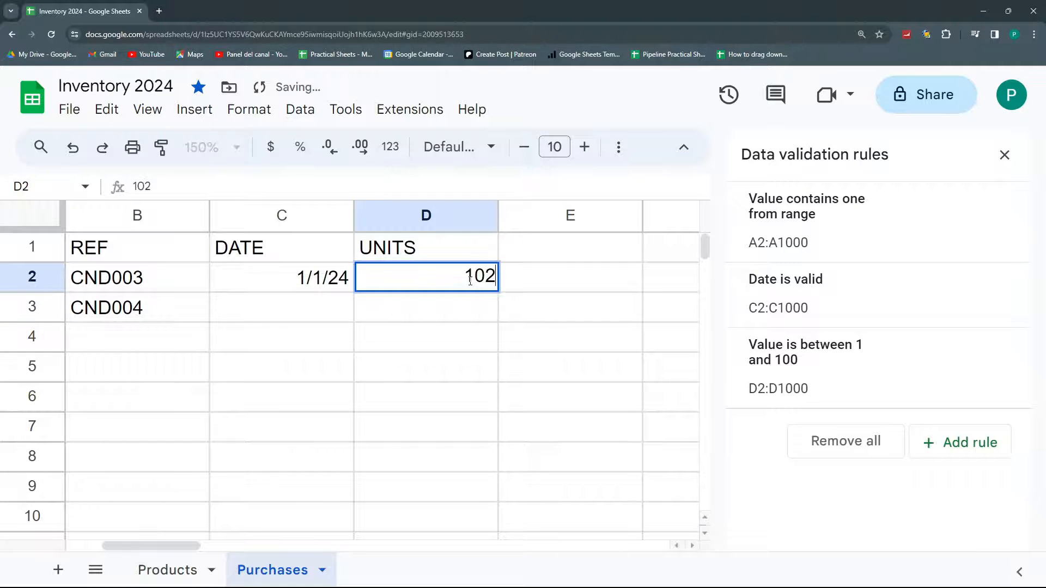
{"action": "key", "text": "Return"}
{"action": "key", "text": "Return"}
{"action": "left_click", "coordinate": [471, 284]}
{"action": "key", "text": "BackSpace"}
{"action": "type", "text": "-23"}
{"action": "key", "text": "Return"}
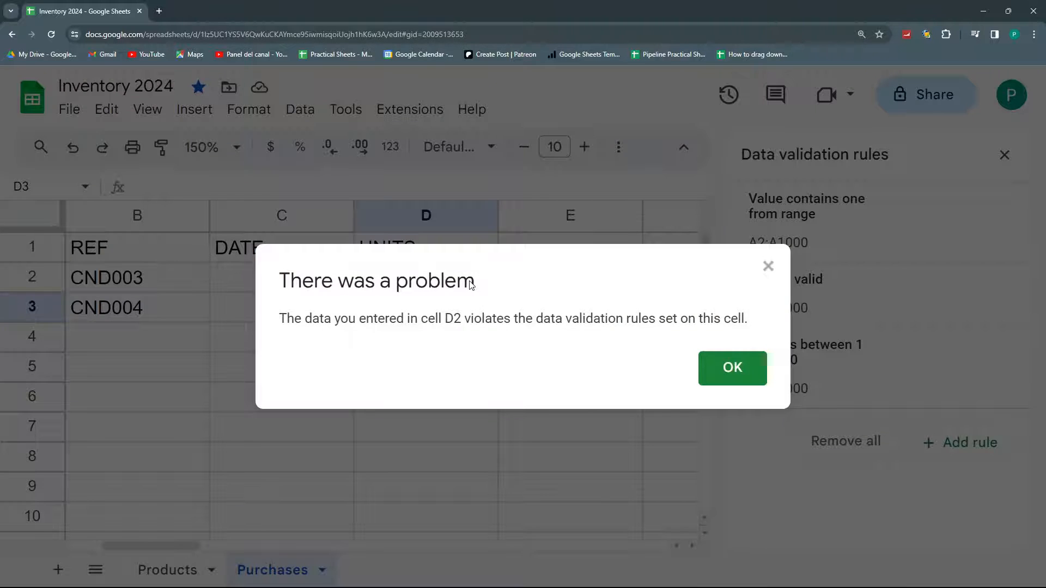
{"action": "key", "text": "Return"}
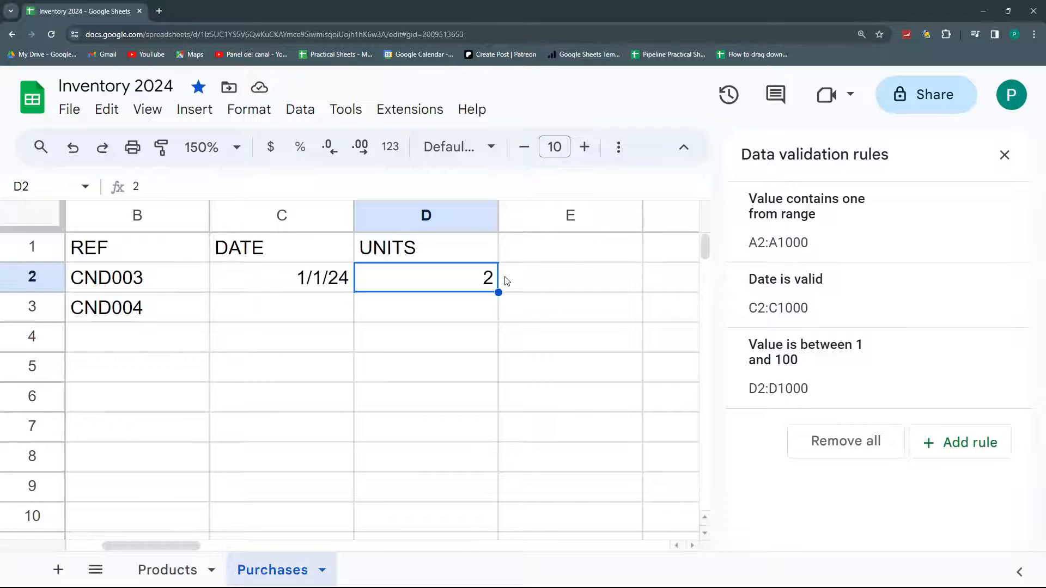
Test the UNITS validation with a decimal by changing the Jellybeans units in D2 to 2.5
{"action": "key", "text": "Return"}
{"action": "type", "text": ".5"}
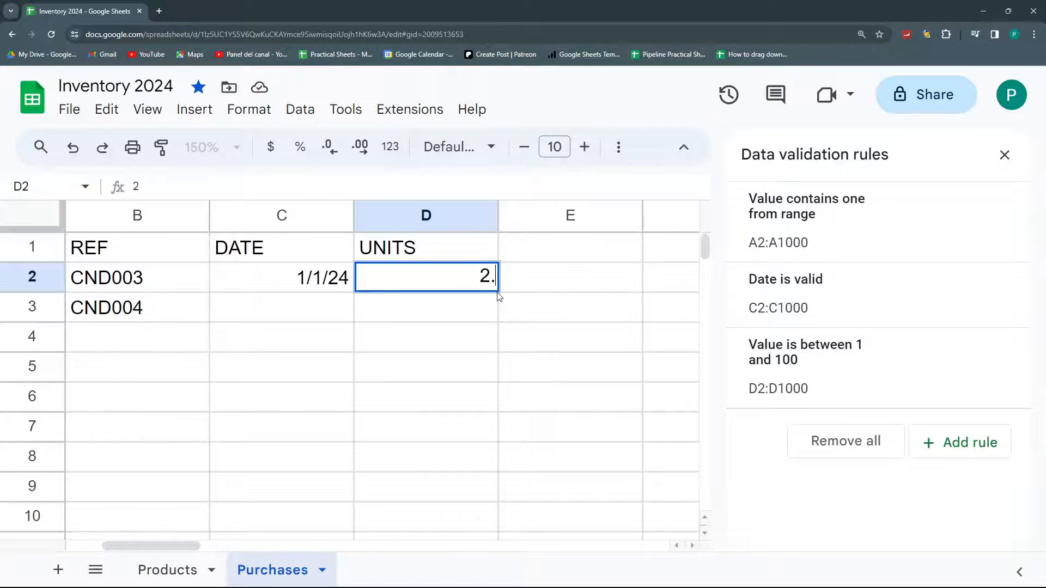
{"action": "key", "text": "Return"}
{"action": "key", "text": "Up"}
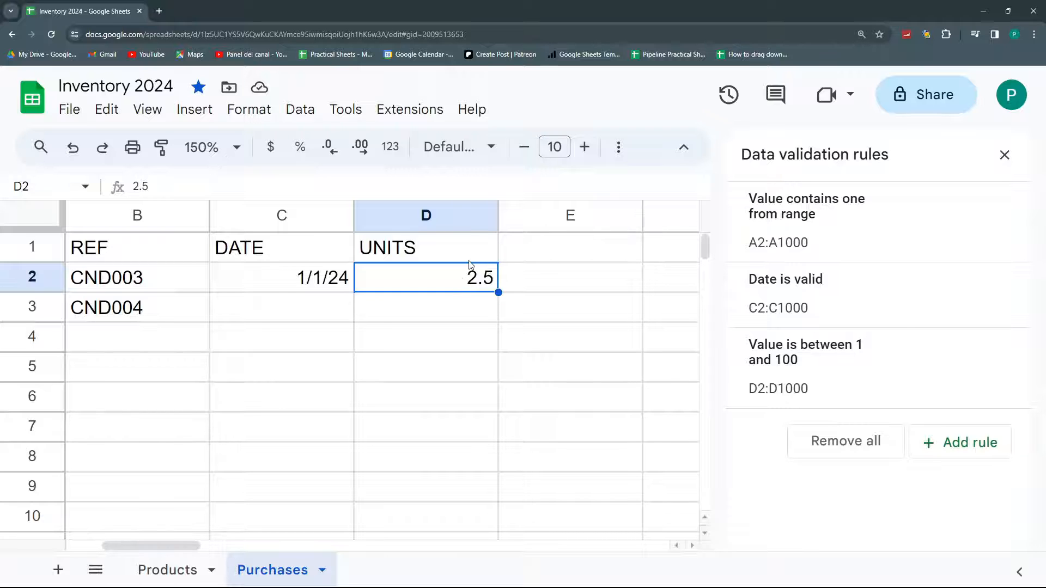
Close the data validation rules of the Purchases sheet
{"action": "left_click", "coordinate": [403, 344]}
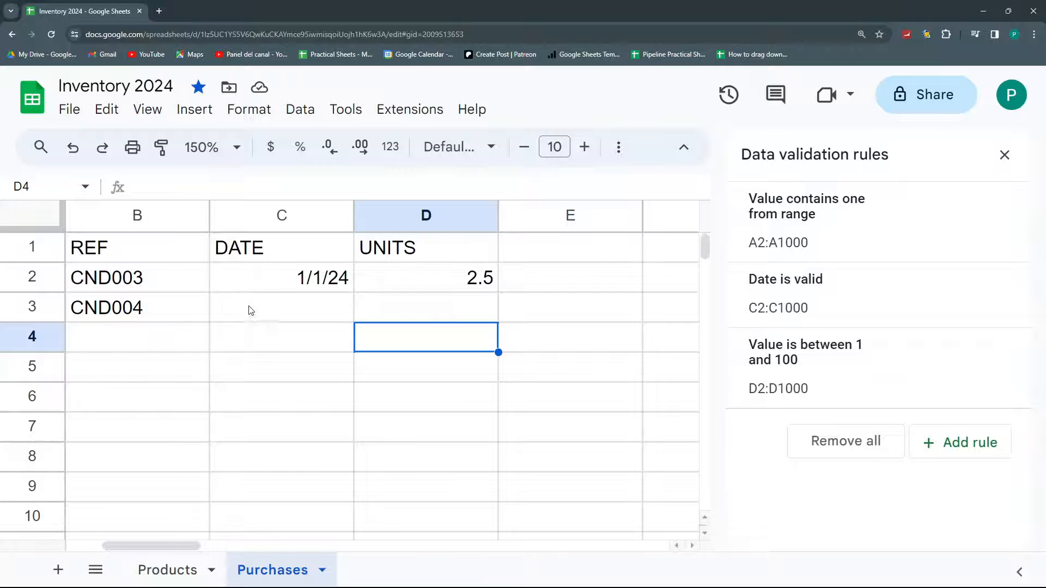
{"action": "key", "text": "Left"}
{"action": "key", "text": "Left"}
{"action": "key", "text": "Left"}
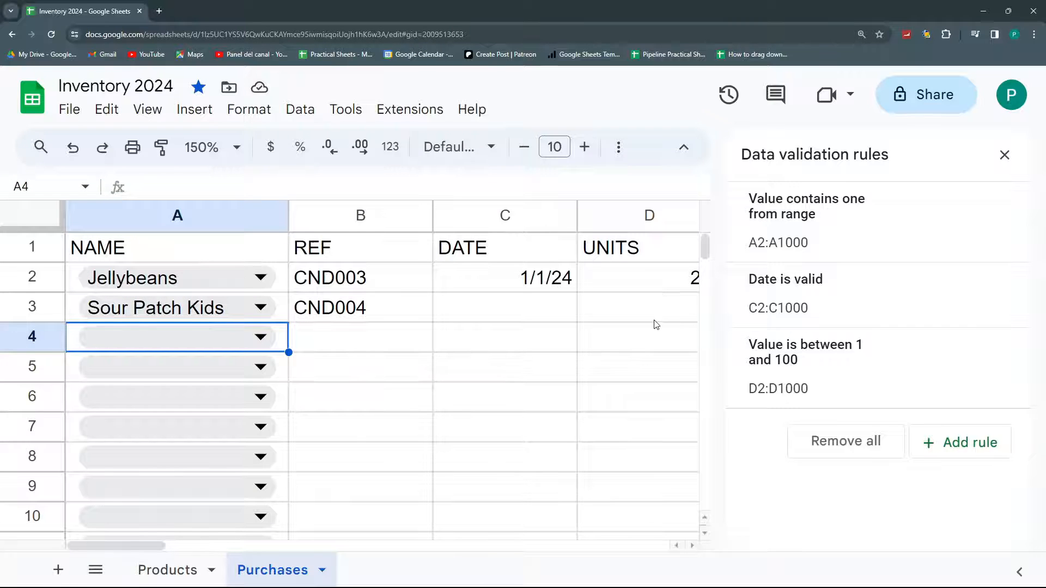
{"action": "left_click", "coordinate": [657, 321]}
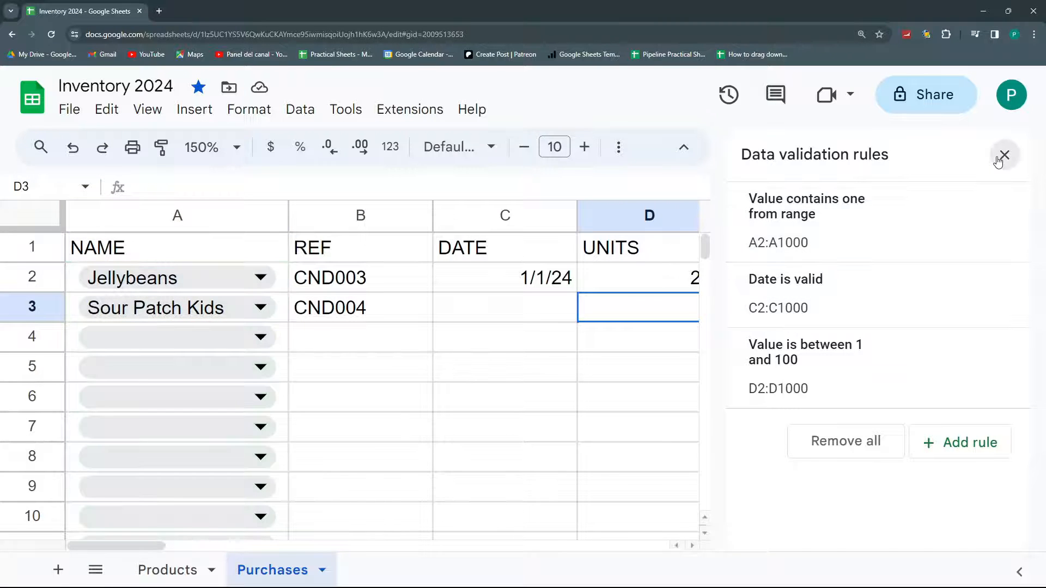
{"action": "left_click", "coordinate": [1004, 155]}
Replace the decimal test value in D2 with 2 as the Jellybeans units
{"action": "left_click", "coordinate": [633, 284]}
{"action": "left_click", "coordinate": [518, 278]}
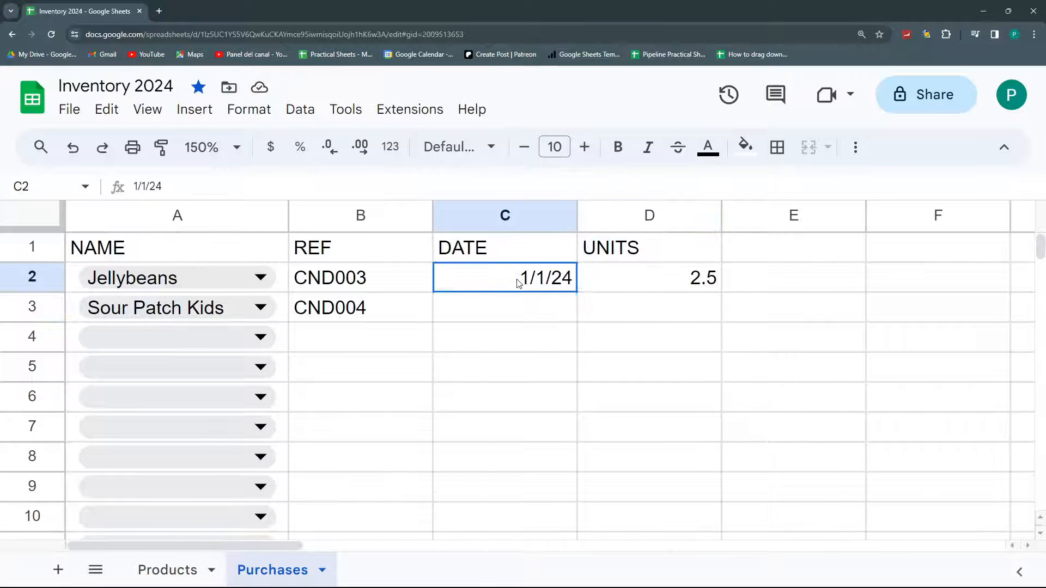
{"action": "left_click", "coordinate": [653, 276]}
{"action": "type", "text": "2"}
{"action": "left_click", "coordinate": [663, 317]}
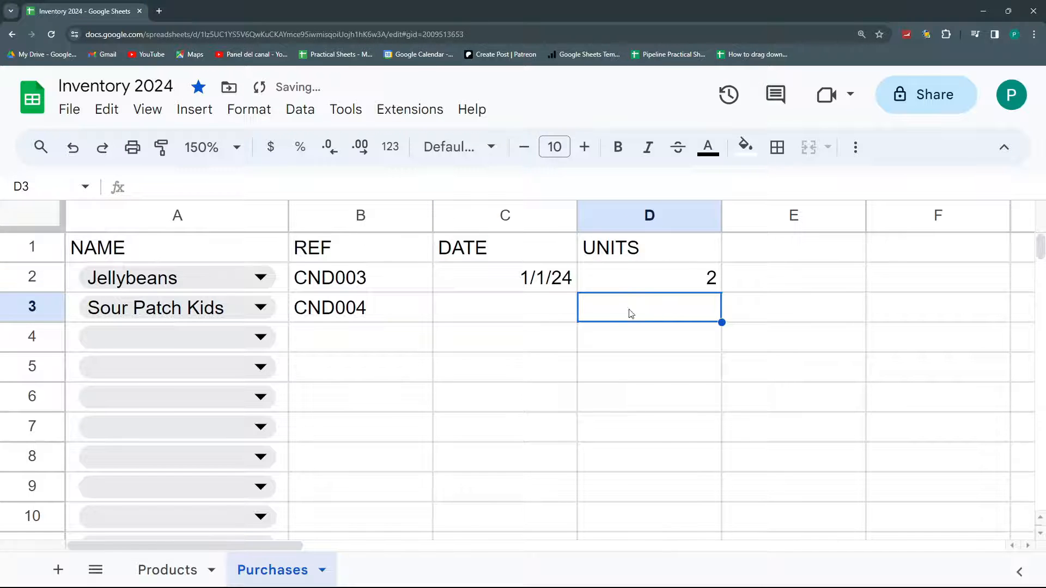
Complete the Sour Patch Kids purchase row with the date 1/18/2024 and 3 units
{"action": "left_click", "coordinate": [551, 306]}
{"action": "double_click", "coordinate": [551, 304]}
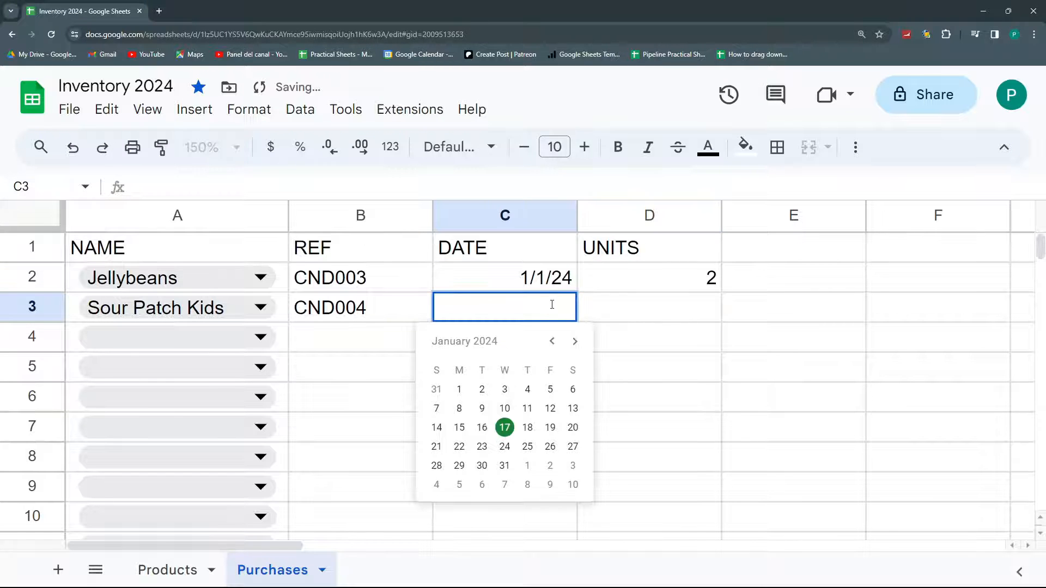
{"action": "left_click", "coordinate": [527, 427]}
{"action": "left_click", "coordinate": [648, 312]}
{"action": "type", "text": "3"}
{"action": "left_click", "coordinate": [644, 403]}
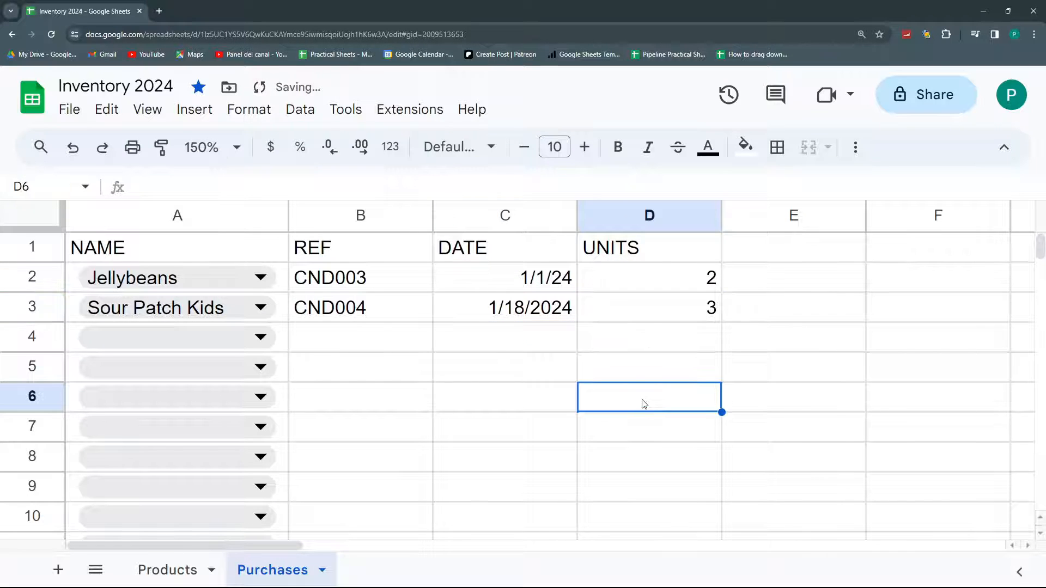
{"action": "left_click_drag", "start_coordinate": [232, 242], "coordinate": [656, 250]}
{"action": "left_click", "coordinate": [383, 301]}
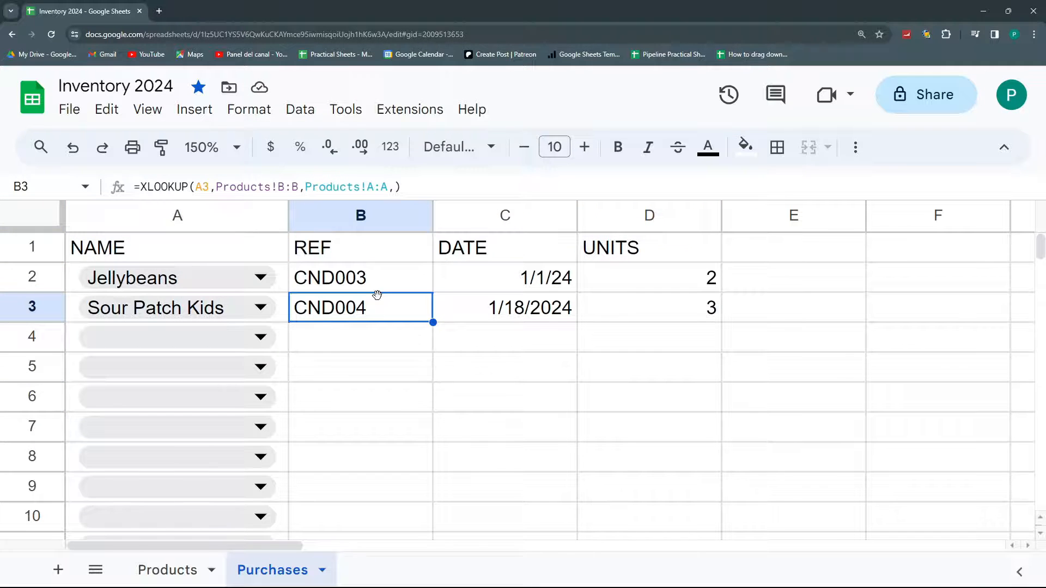
Apply the default cyan alternating colors style with a header to the table A1:F26 on the Products sheet
{"action": "left_click", "coordinate": [173, 570]}
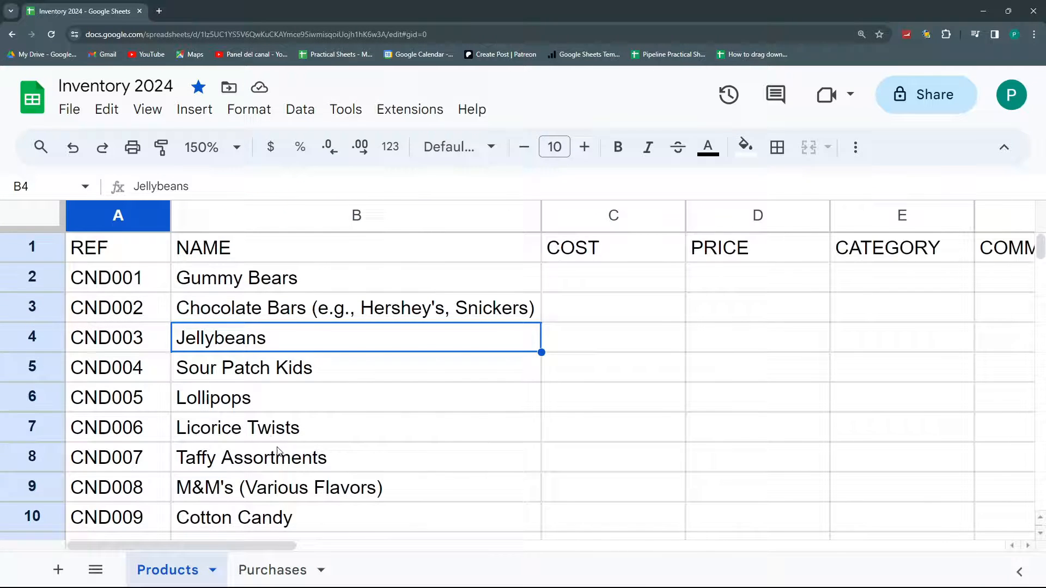
{"action": "left_click", "coordinate": [455, 278]}
{"action": "left_click", "coordinate": [237, 111]}
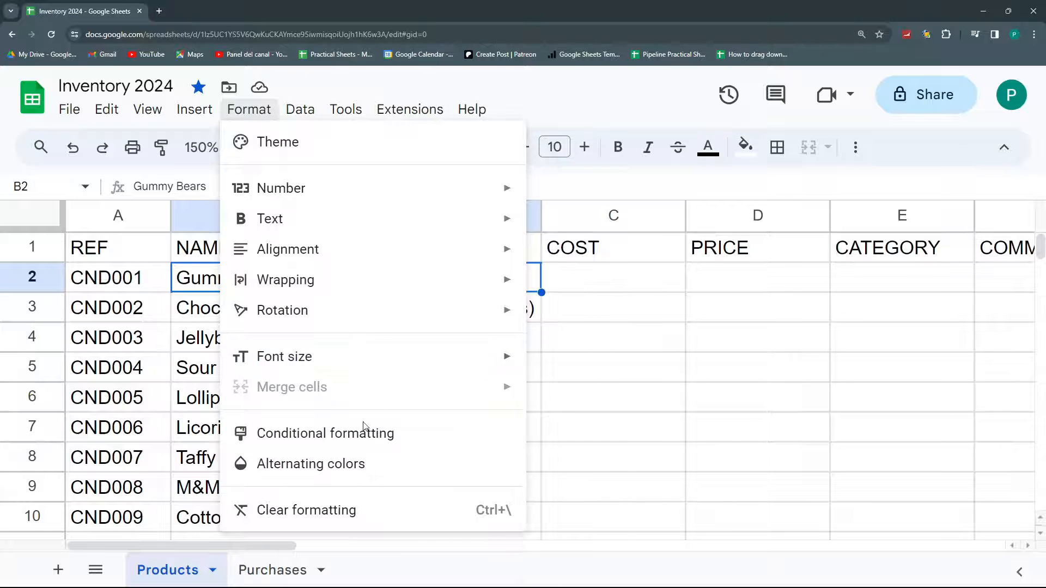
{"action": "left_click", "coordinate": [345, 463]}
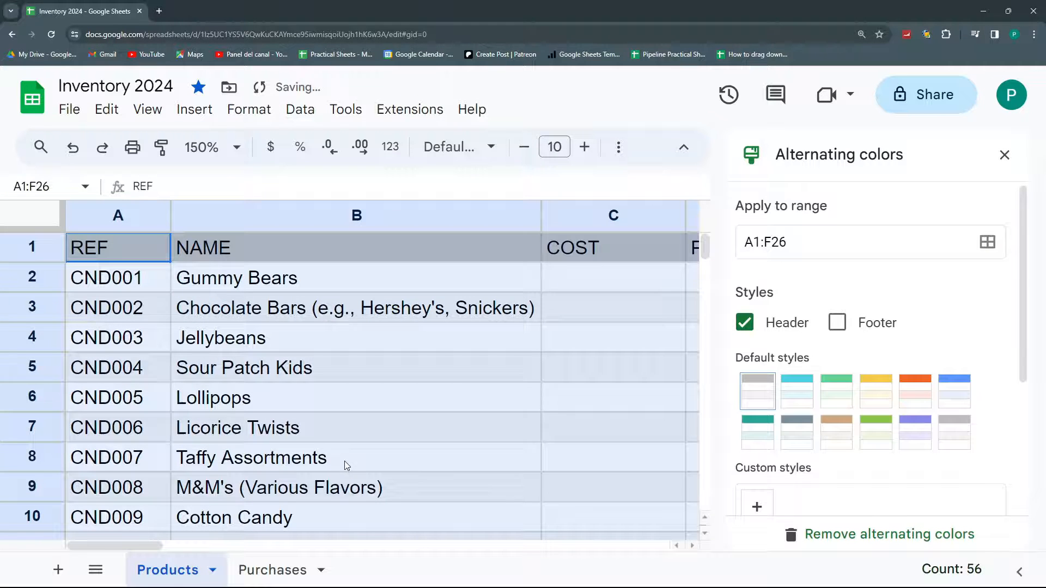
{"action": "left_click", "coordinate": [792, 403]}
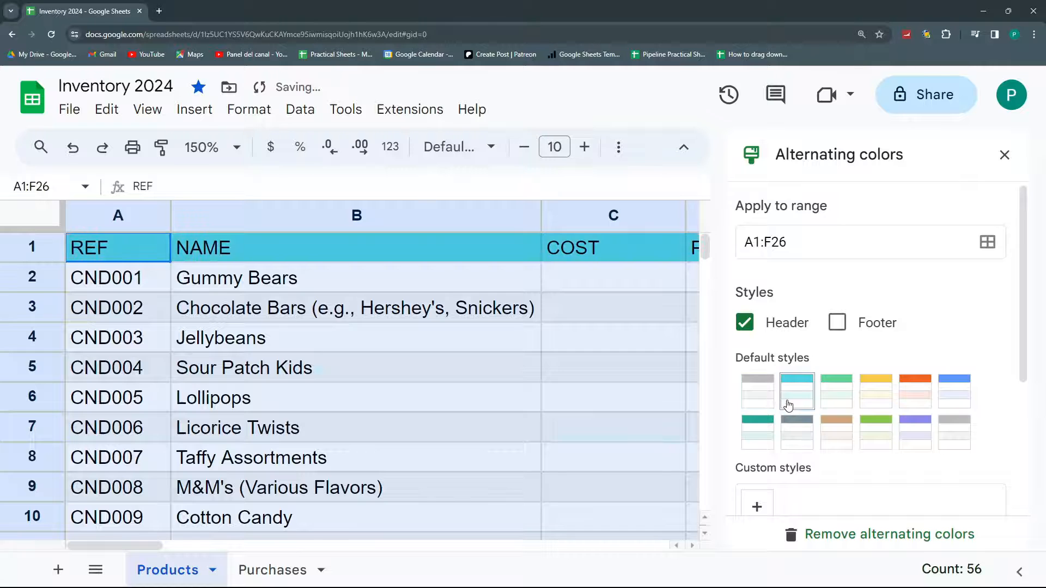
{"action": "left_click", "coordinate": [1003, 156]}
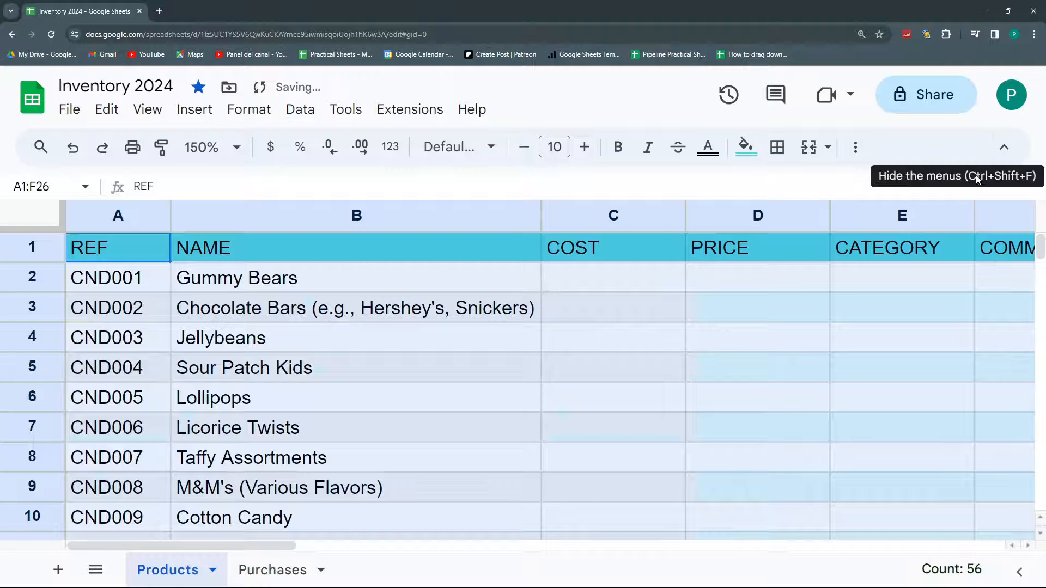
Fit the widths of columns C to F, COST through COMMENTS, to their contents
{"action": "left_click", "coordinate": [743, 353]}
{"action": "left_click_drag", "start_coordinate": [609, 217], "coordinate": [976, 216]}
{"action": "double_click", "coordinate": [976, 215]}
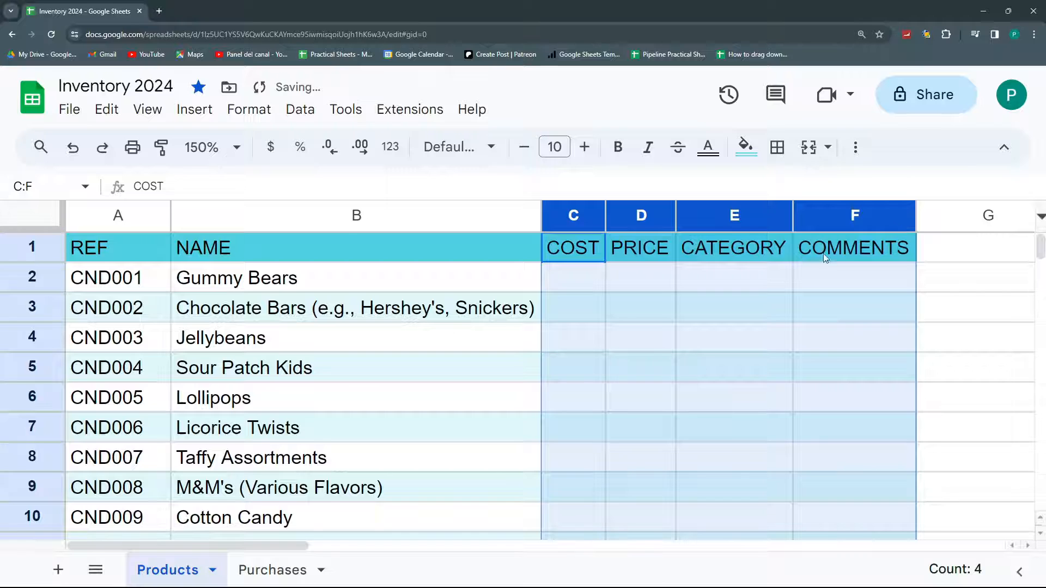
{"action": "left_click", "coordinate": [787, 306]}
Delete the empty columns G to Z from the Products sheet
{"action": "left_click", "coordinate": [960, 215]}
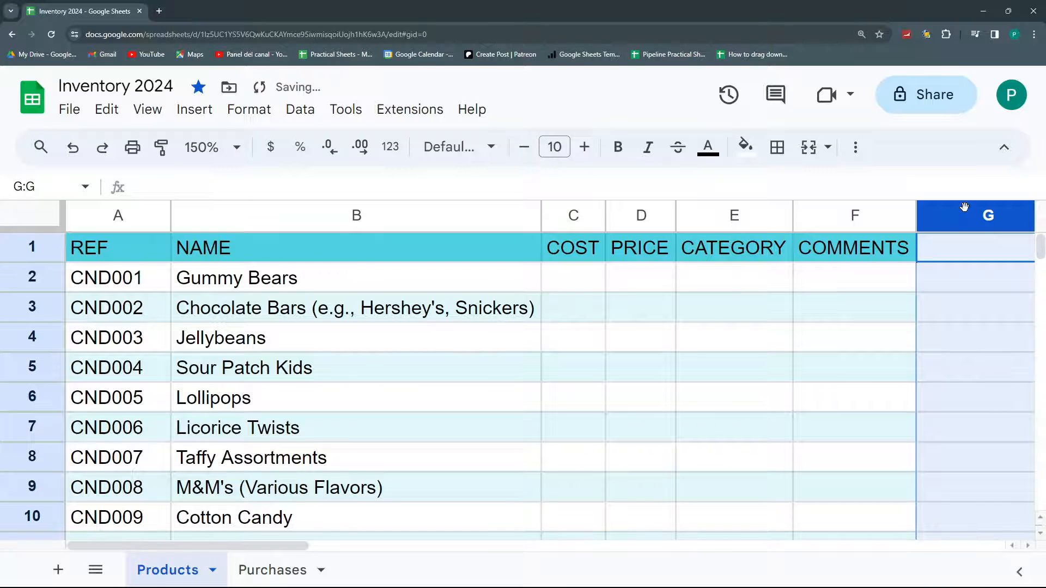
{"action": "key", "text": "Right"}
{"action": "key", "text": "Right"}
{"action": "key", "text": "Left"}
{"action": "key", "text": "Left"}
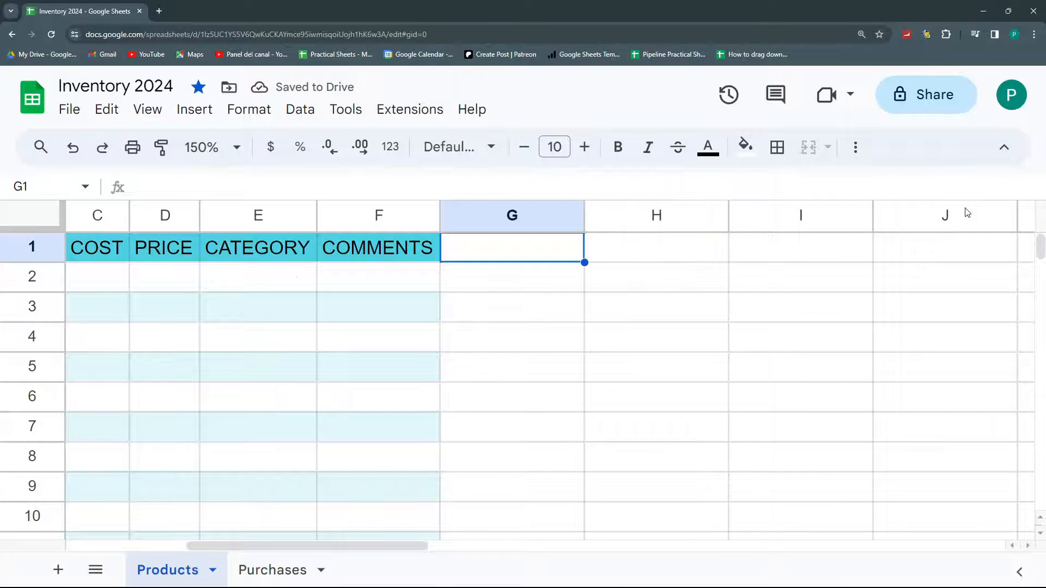
{"action": "left_click", "coordinate": [519, 209]}
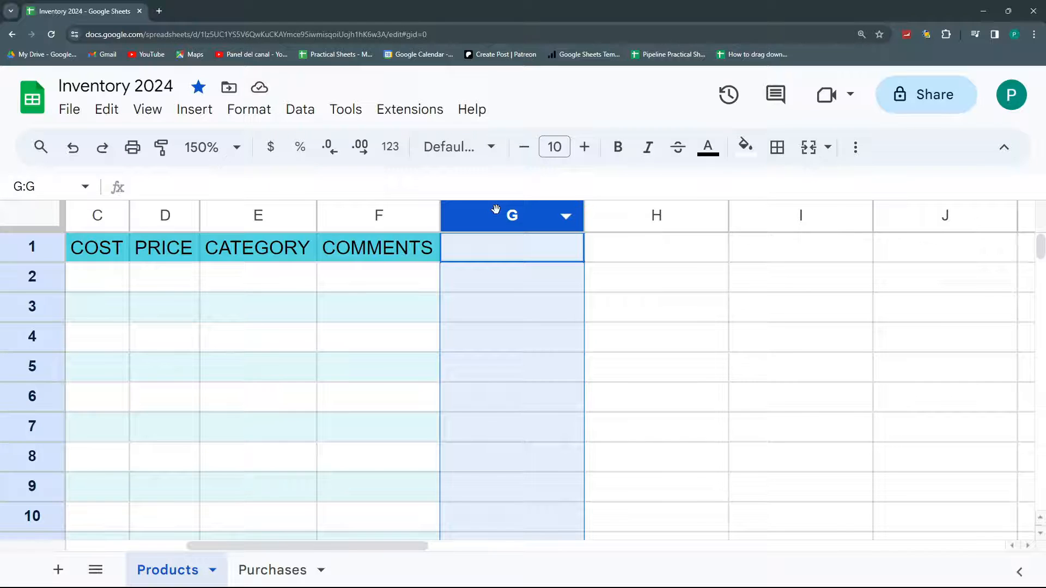
{"action": "key", "text": "ctrl+shift+Right"}
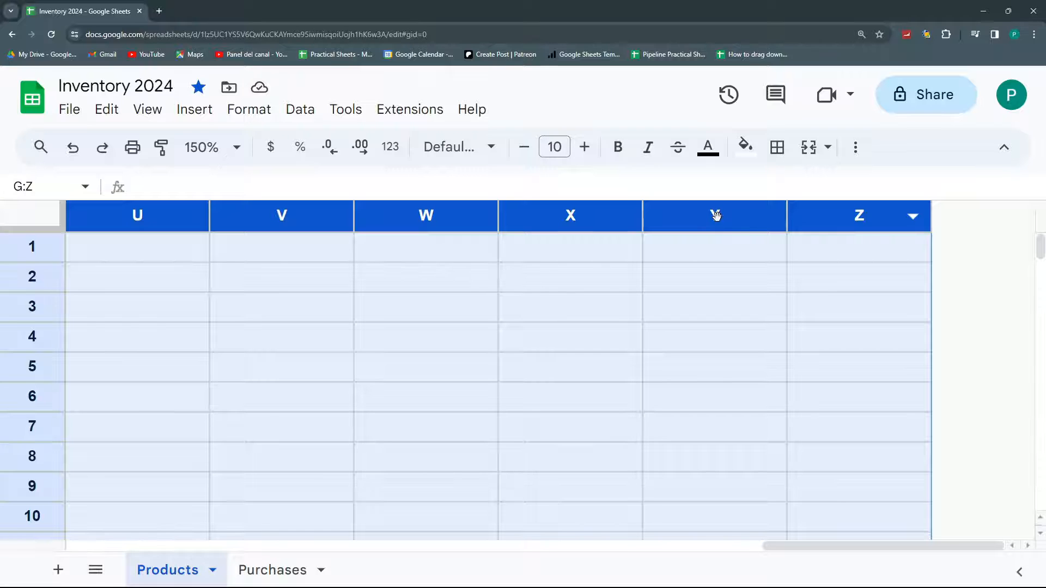
{"action": "right_click", "coordinate": [544, 223]}
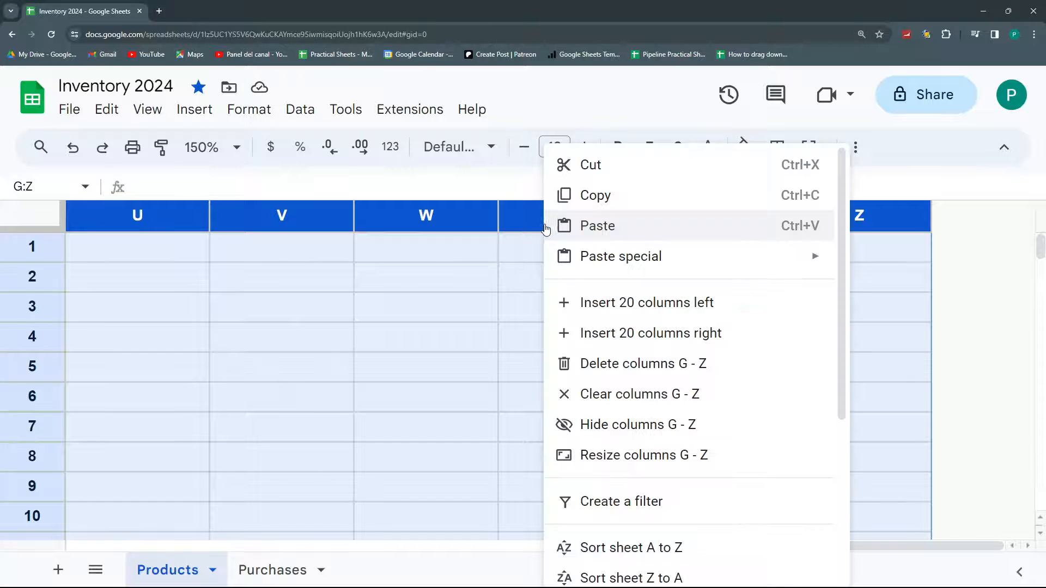
{"action": "left_click", "coordinate": [635, 366]}
Apply the default yellow alternating colors style with a header to the range A1:D3 on the Purchases sheet
{"action": "left_click", "coordinate": [272, 570]}
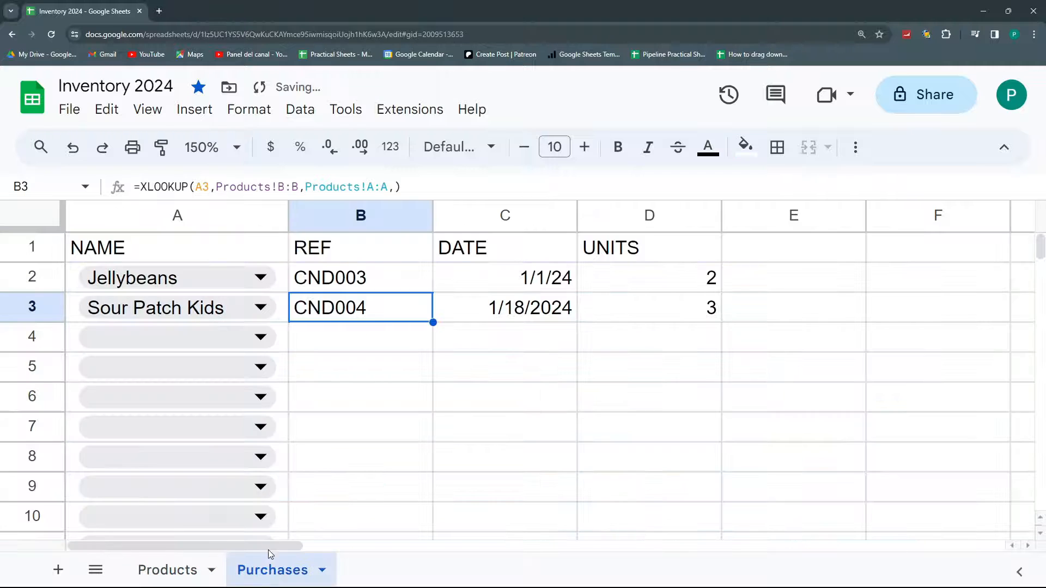
{"action": "left_click", "coordinate": [353, 272]}
{"action": "left_click", "coordinate": [247, 109]}
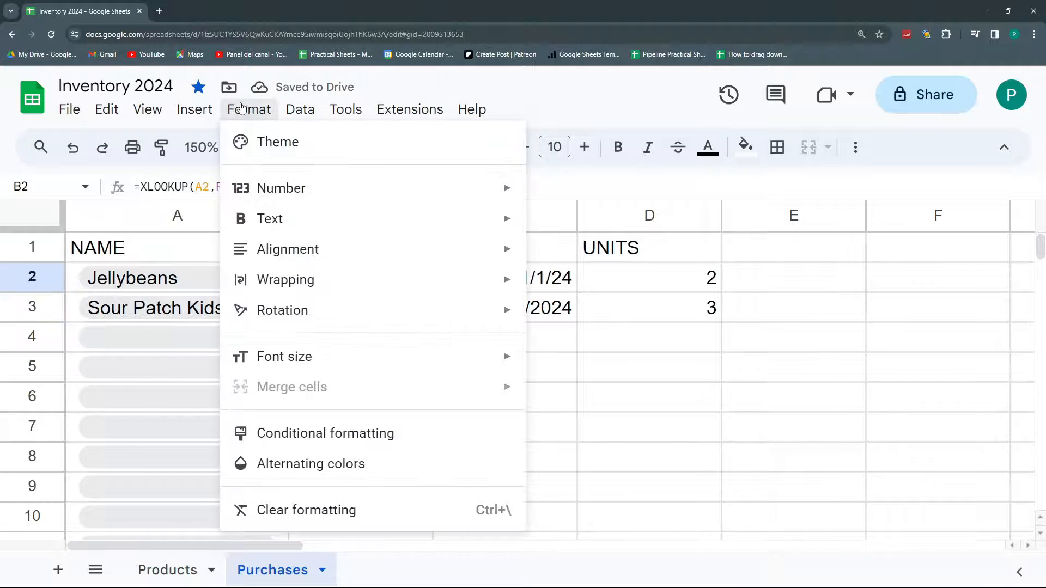
{"action": "left_click", "coordinate": [366, 464]}
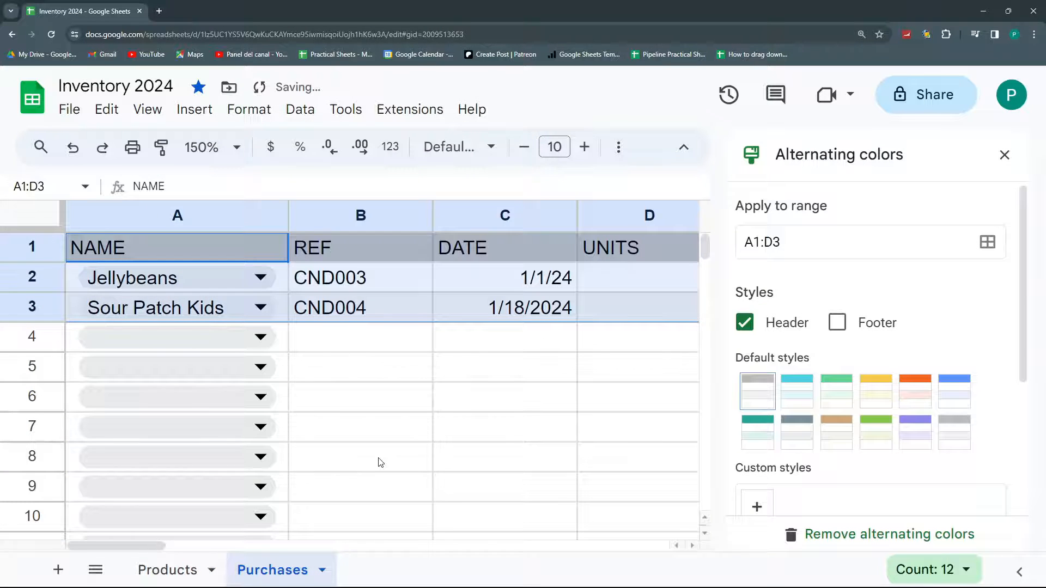
{"action": "left_click", "coordinate": [880, 398]}
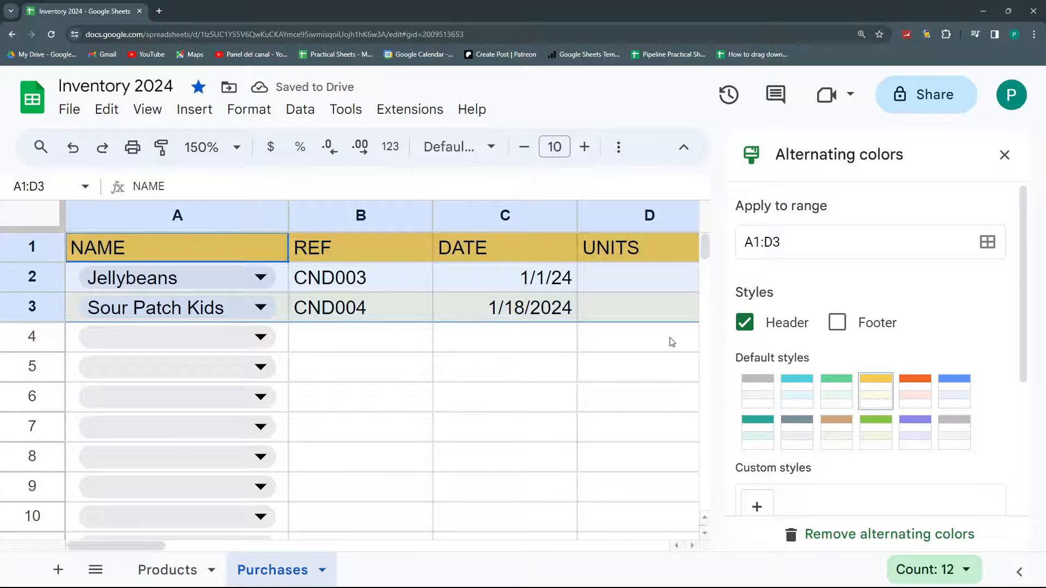
{"action": "left_click", "coordinate": [1005, 154]}
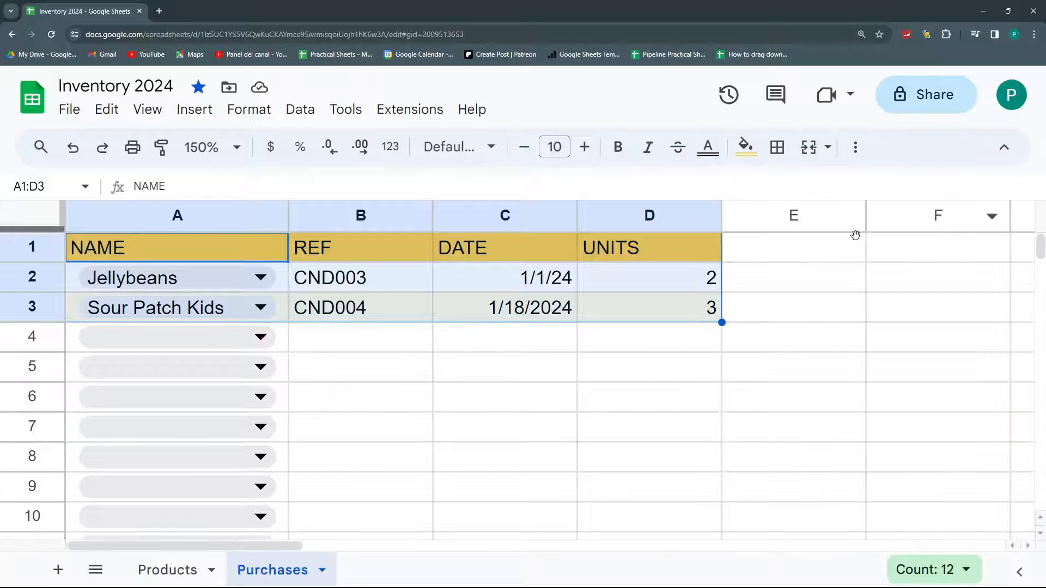
Delete the empty columns E to Z from the Purchases sheet
{"action": "left_click", "coordinate": [761, 215]}
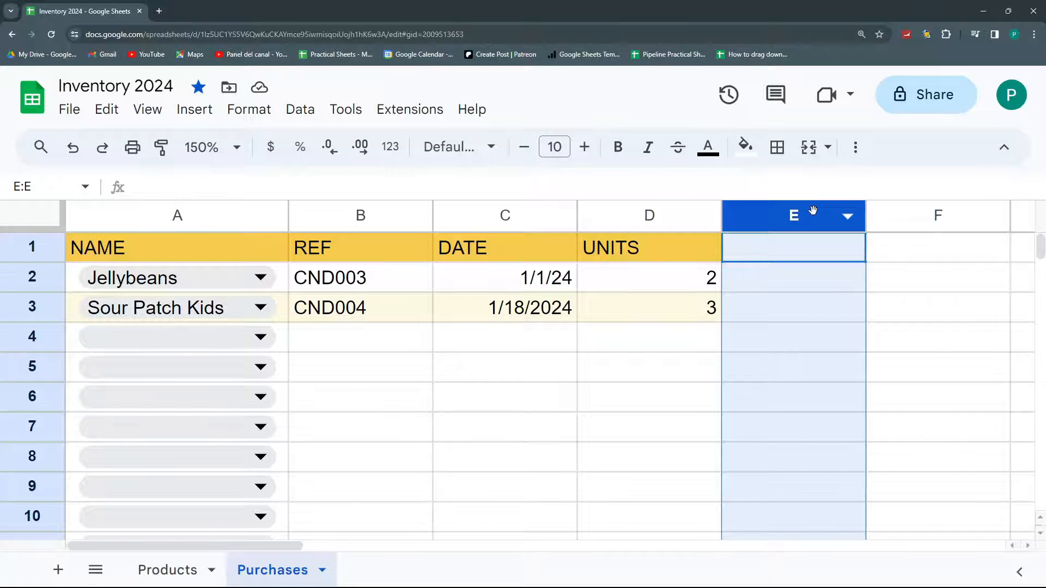
{"action": "key", "text": "ctrl+shift+Right"}
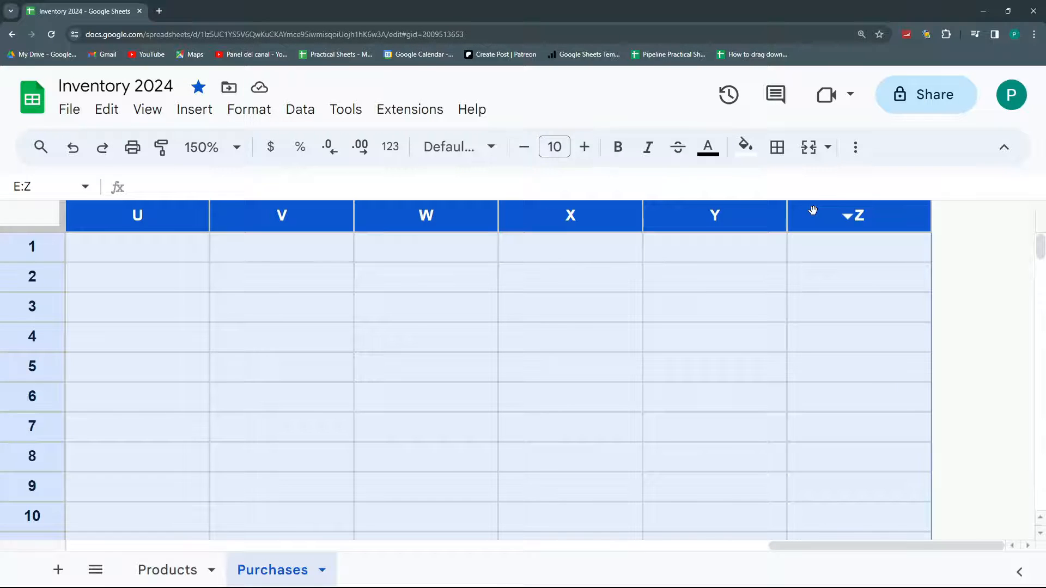
{"action": "key", "text": "ctrl+alt+minus"}
{"action": "key", "text": "Left"}
{"action": "key", "text": "Left"}
{"action": "key", "text": "Left"}
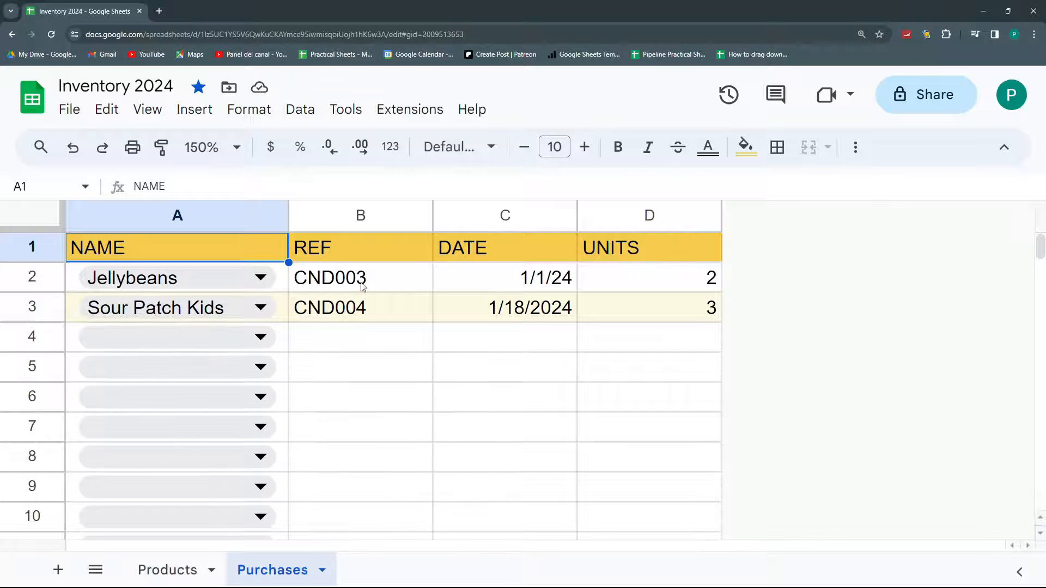
Duplicate the Purchases sheet and rename the copy Sales
{"action": "left_click", "coordinate": [323, 572]}
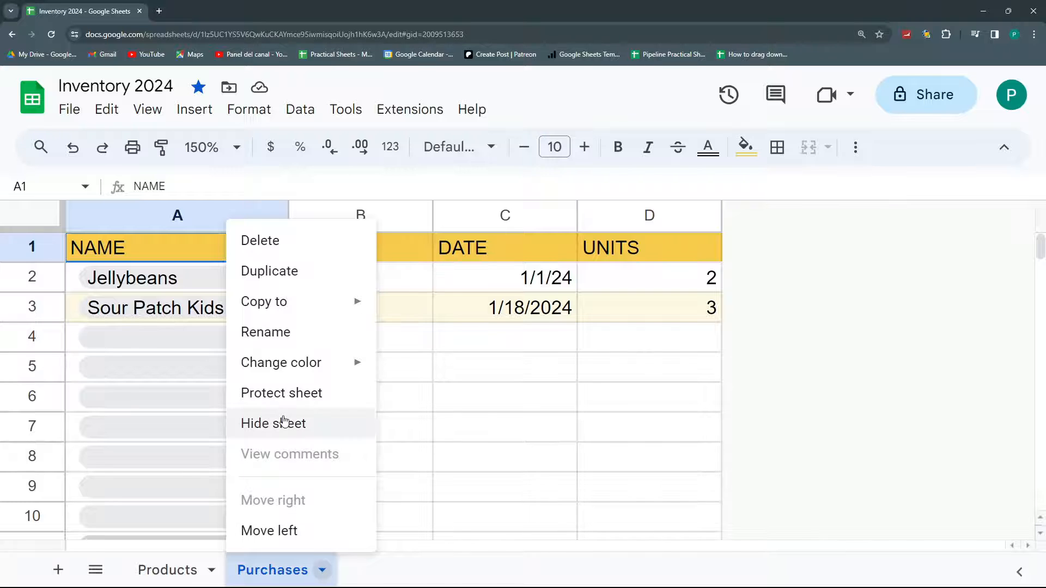
{"action": "left_click", "coordinate": [276, 273]}
{"action": "double_click", "coordinate": [421, 572]}
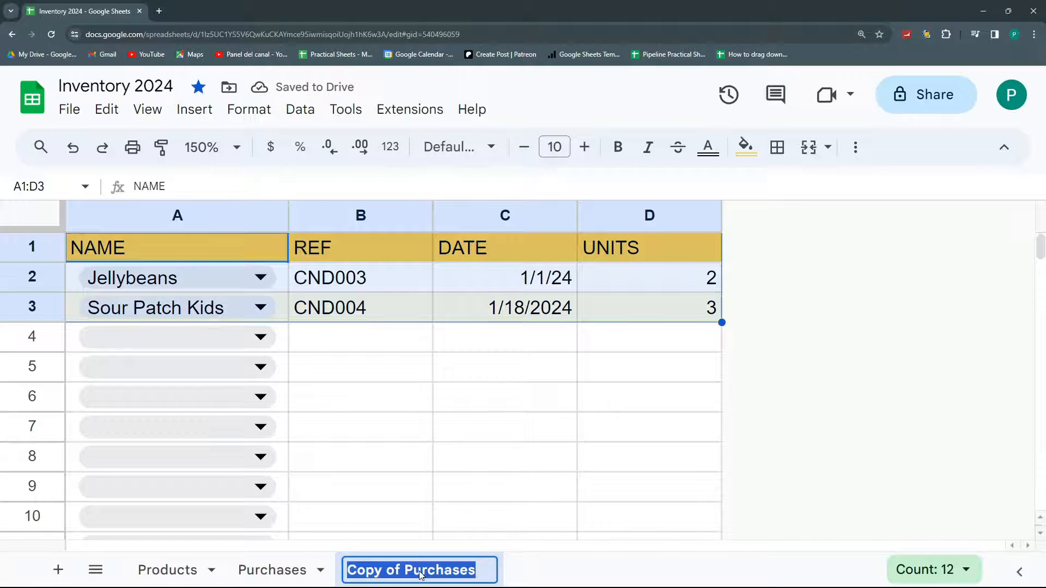
{"action": "type", "text": "Sales"}
{"action": "key", "text": "Return"}
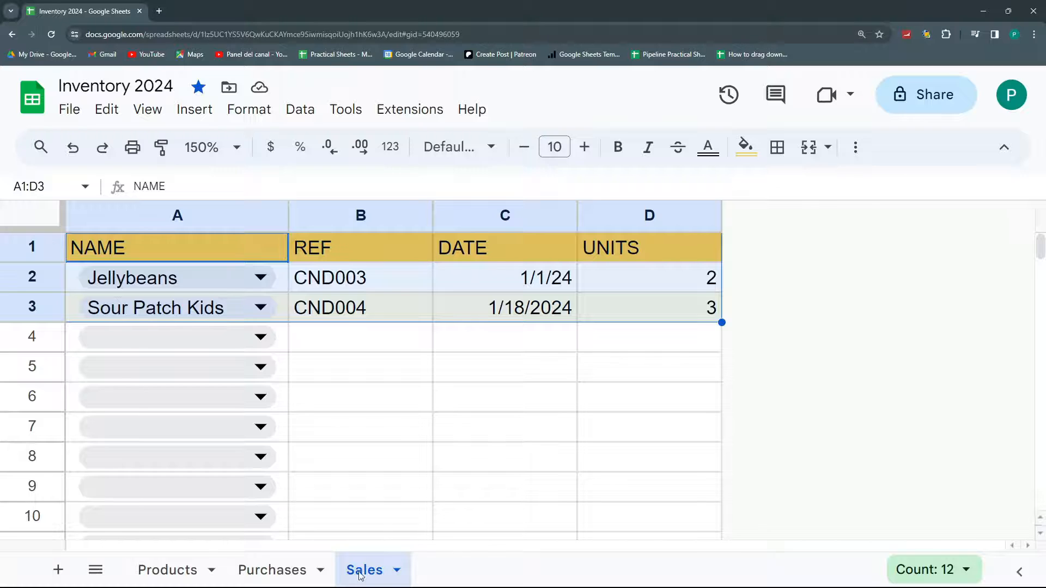
Examine the copied entries, lookup formula and name dropdown on the Sales sheet, and look over the Purchases and Products sheets
{"action": "left_click", "coordinate": [357, 438]}
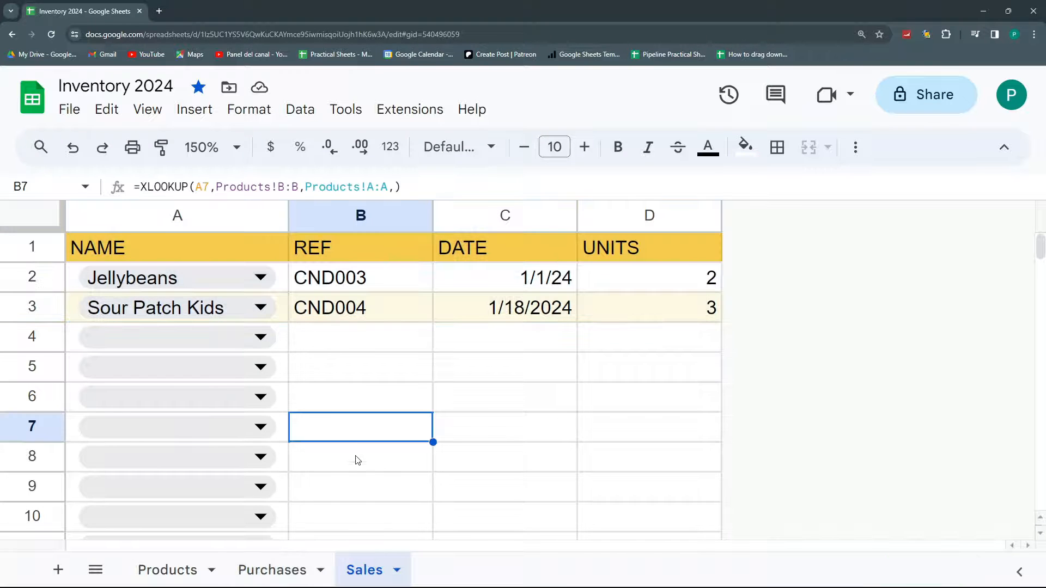
{"action": "left_click", "coordinate": [349, 286]}
{"action": "left_click", "coordinate": [487, 284]}
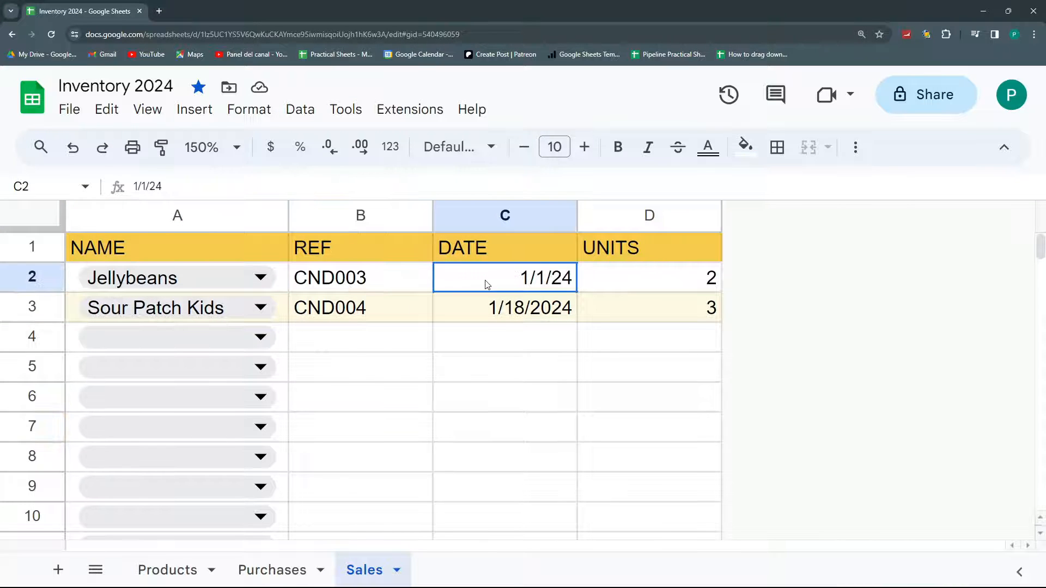
{"action": "left_click", "coordinate": [595, 280]}
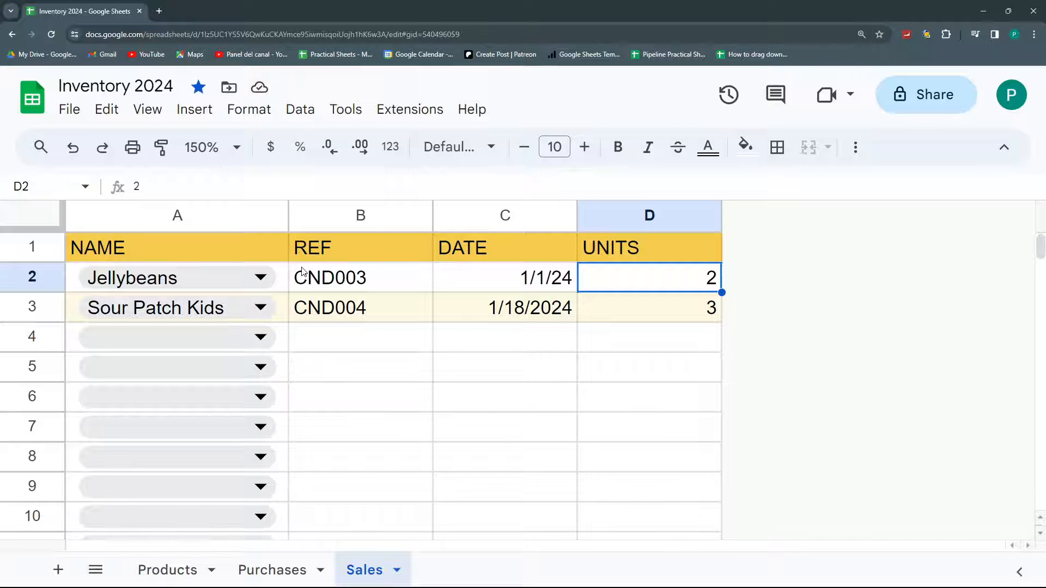
{"action": "left_click", "coordinate": [308, 280]}
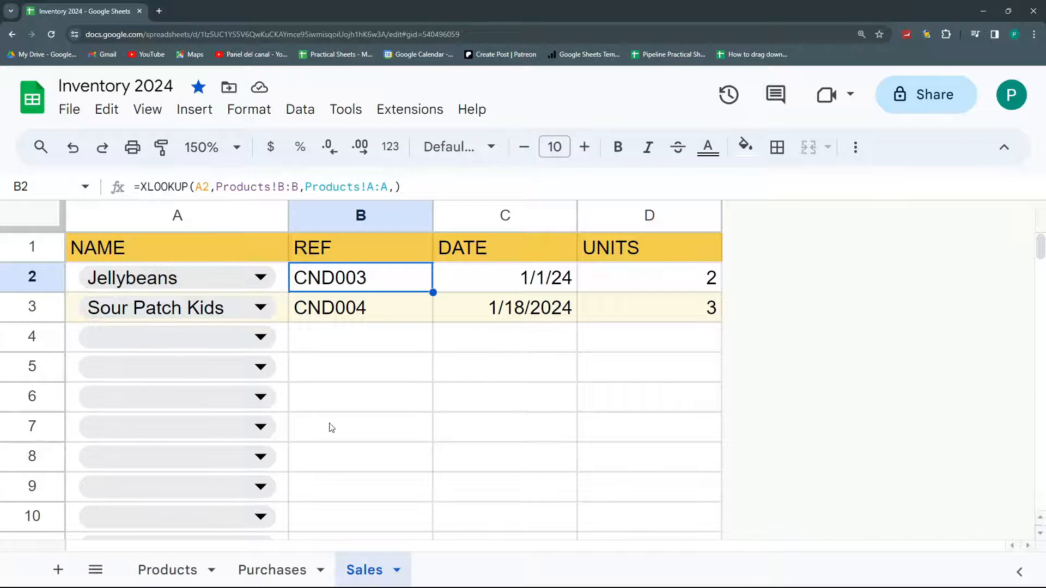
{"action": "double_click", "coordinate": [264, 279]}
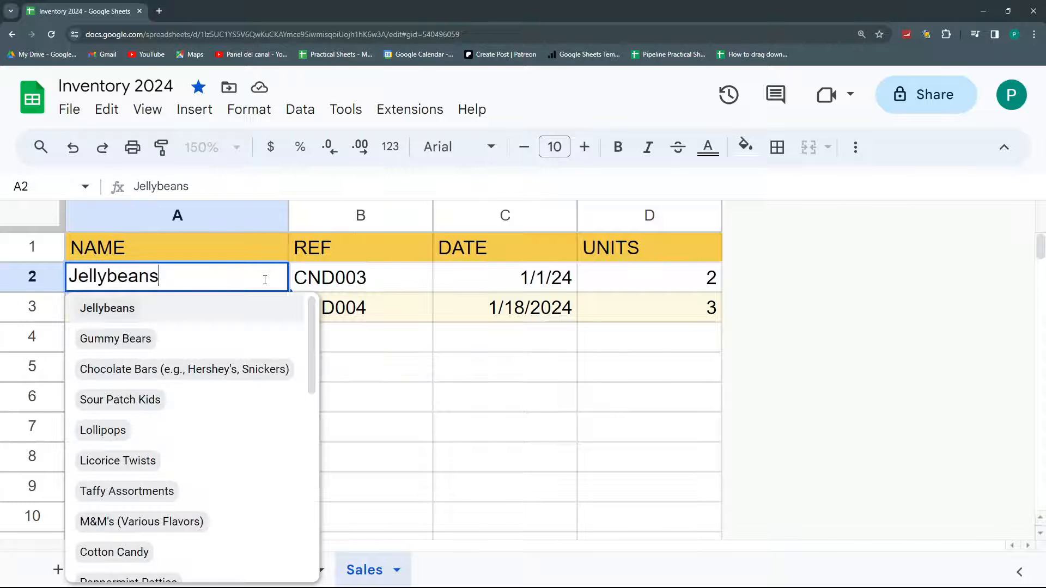
{"action": "left_click", "coordinate": [342, 278]}
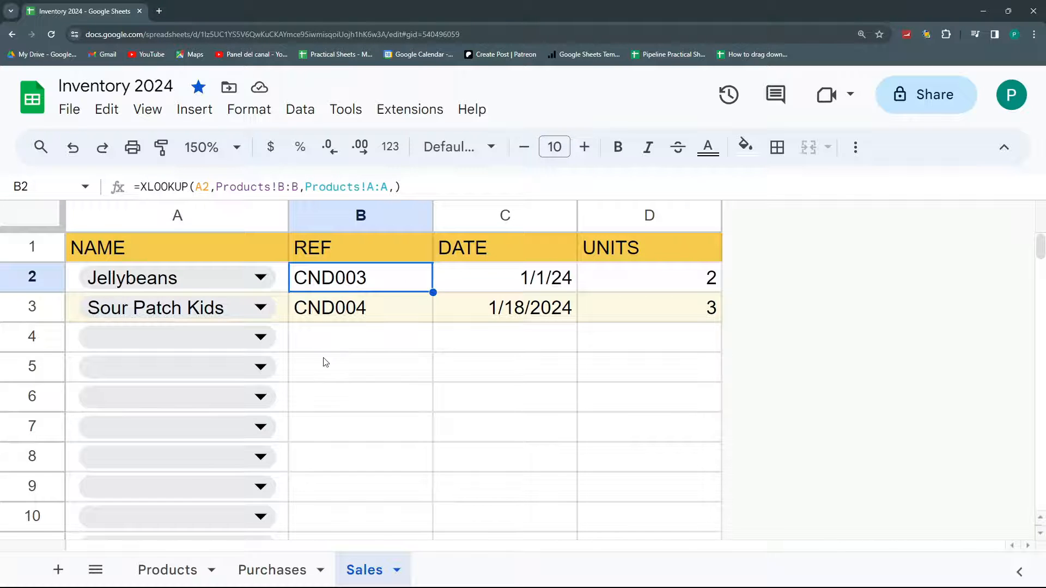
{"action": "left_click", "coordinate": [283, 570]}
{"action": "left_click", "coordinate": [383, 481]}
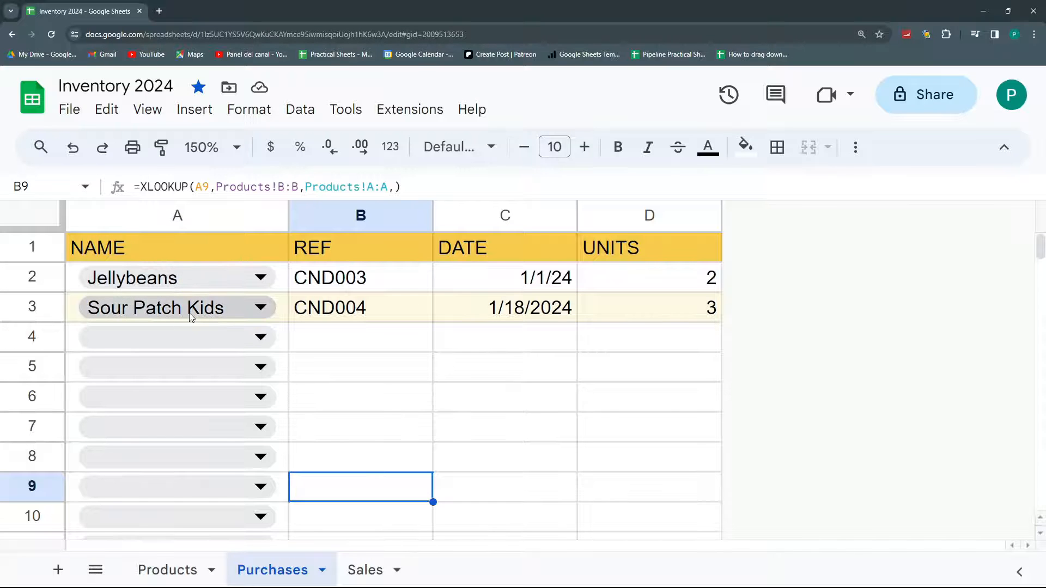
{"action": "left_click", "coordinate": [177, 570]}
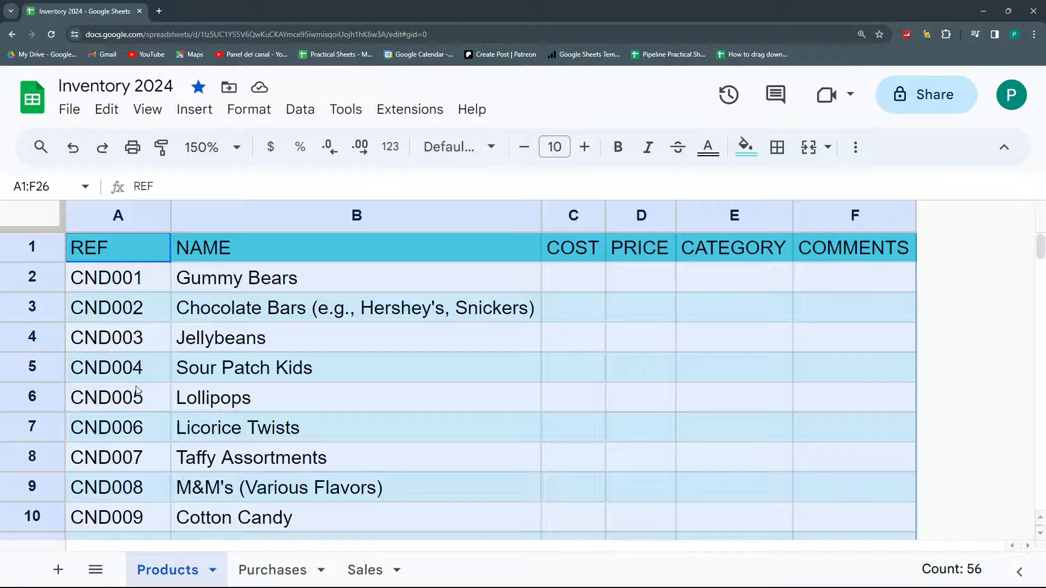
{"action": "left_click", "coordinate": [218, 395]}
Choose Lollipops from the name dropdown in cell A4 of the Sales sheet
{"action": "left_click", "coordinate": [365, 570]}
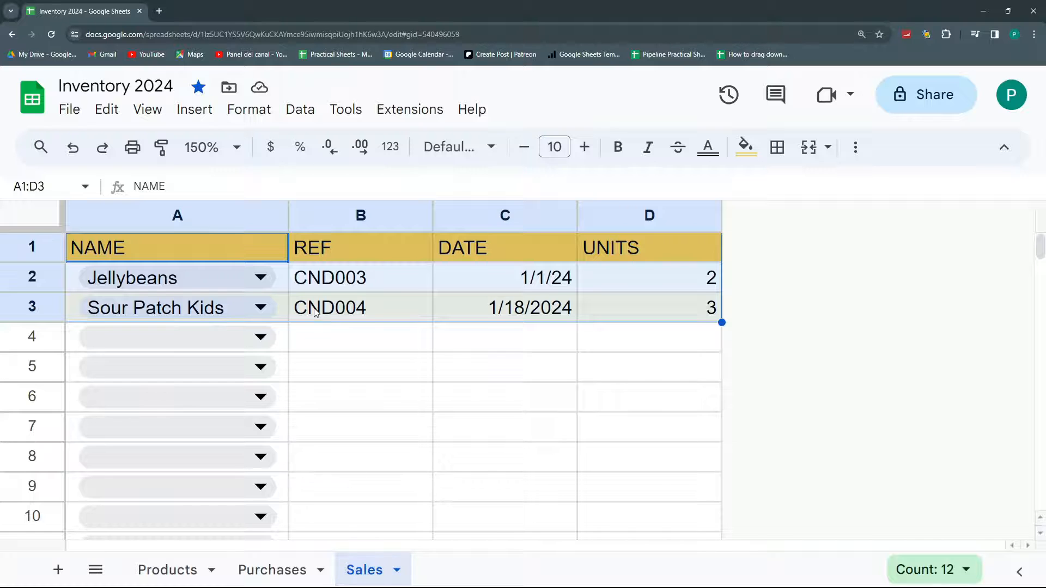
{"action": "left_click", "coordinate": [261, 338]}
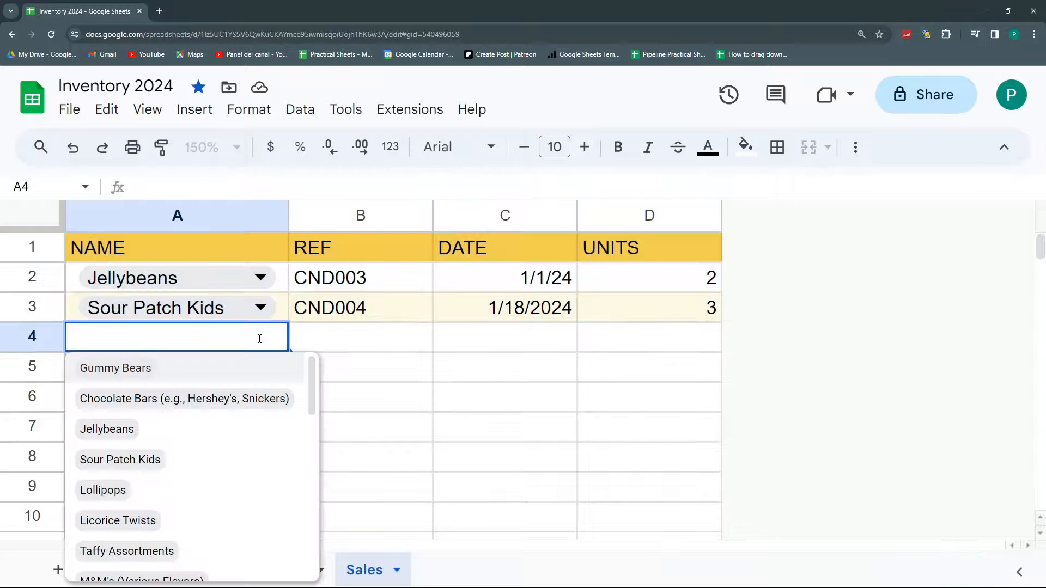
{"action": "left_click", "coordinate": [141, 501]}
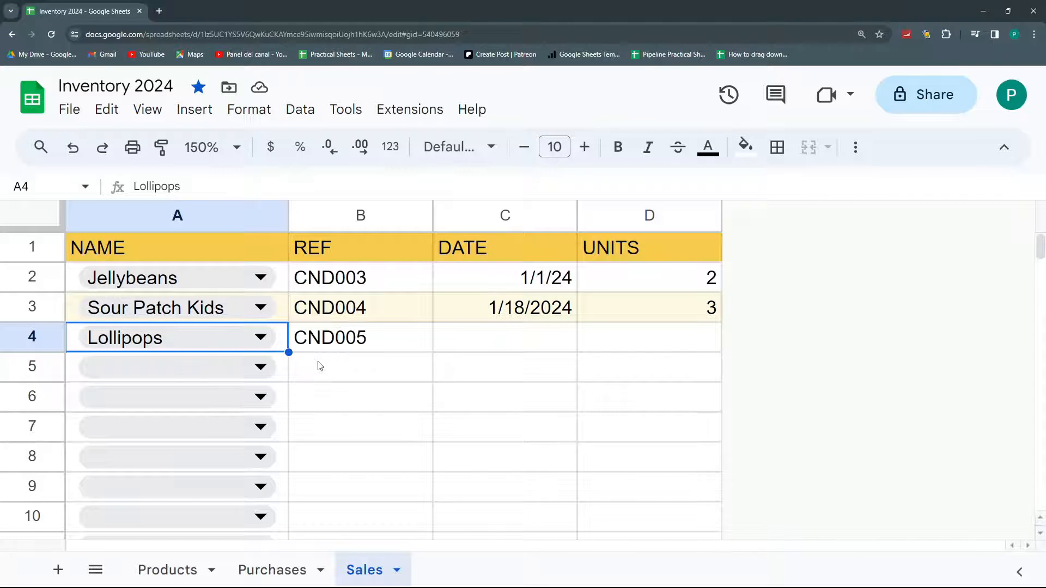
Open the data validation rule covering A2:A1000 in the Sales sheet's NAME column
{"action": "left_click", "coordinate": [283, 288]}
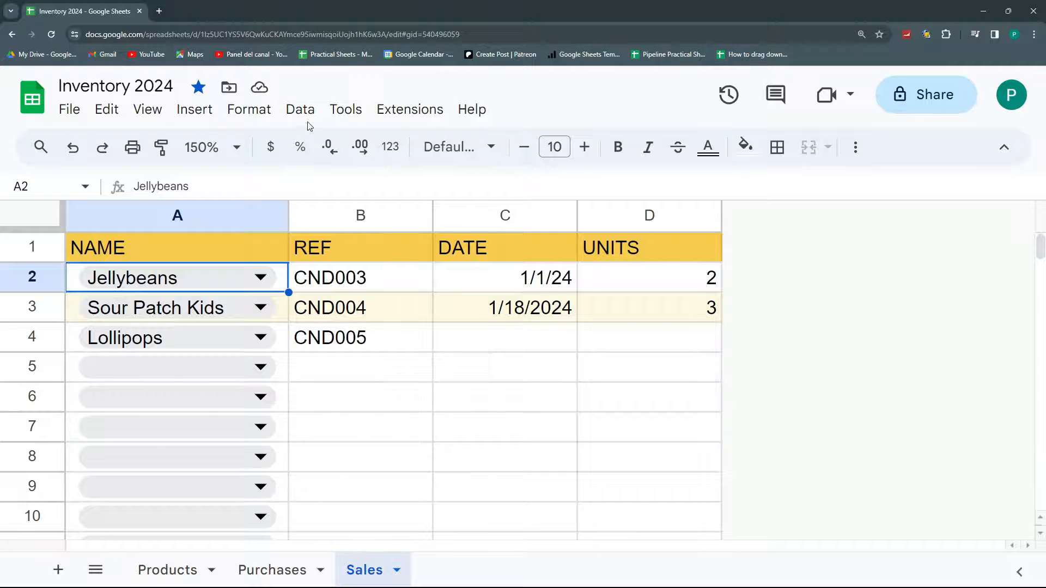
{"action": "left_click", "coordinate": [300, 110]}
{"action": "left_click", "coordinate": [402, 494]}
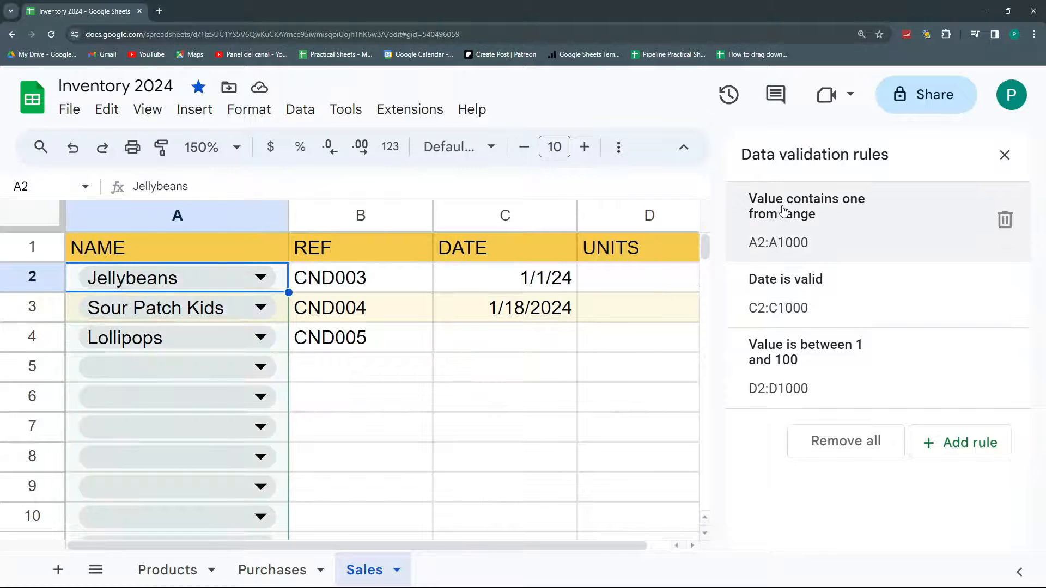
{"action": "left_click", "coordinate": [815, 228]}
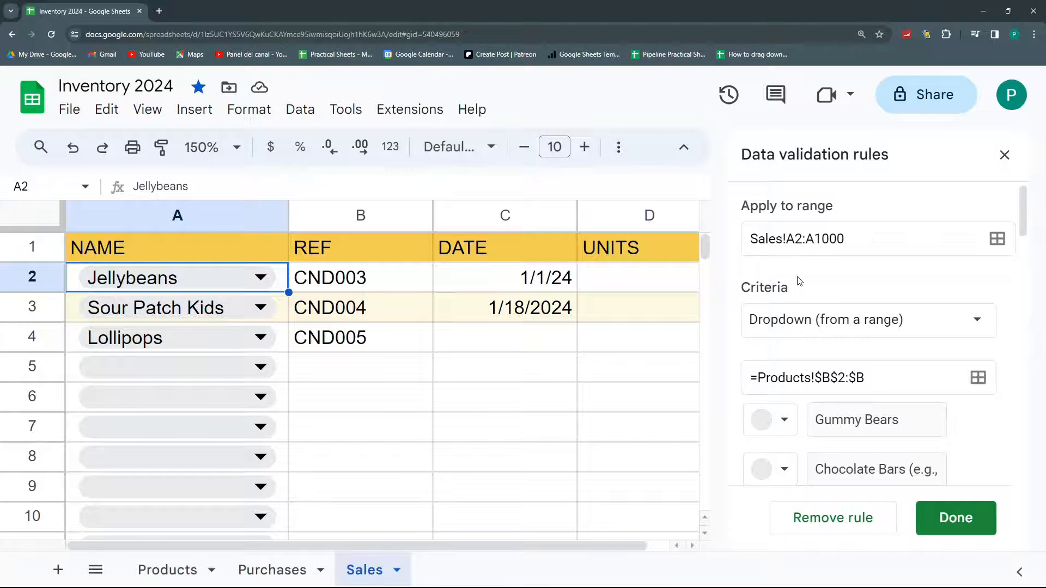
{"action": "scroll", "coordinate": [854, 392], "scroll_direction": "down", "scroll_amount": 3}
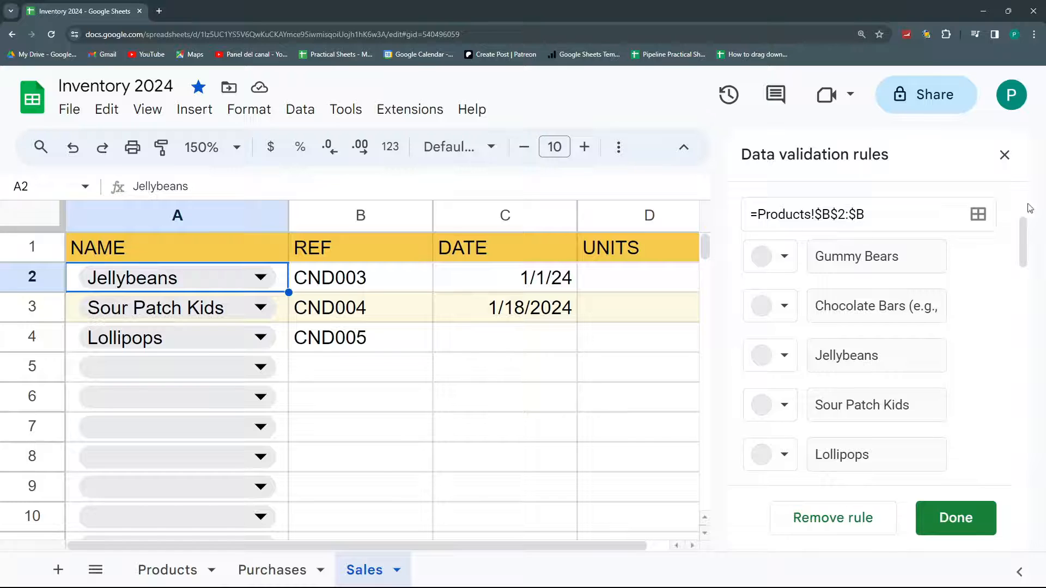
Set the source range of the Sales name dropdown to Purchases!A2:A
{"action": "left_click", "coordinate": [979, 216]}
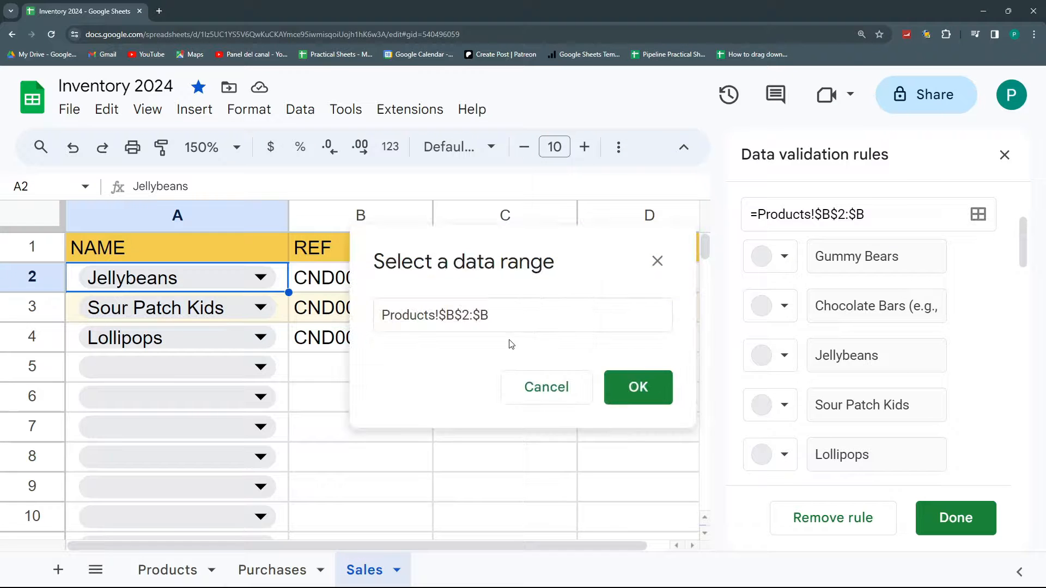
{"action": "left_click_drag", "start_coordinate": [490, 315], "coordinate": [344, 315]}
{"action": "key", "text": "BackSpace"}
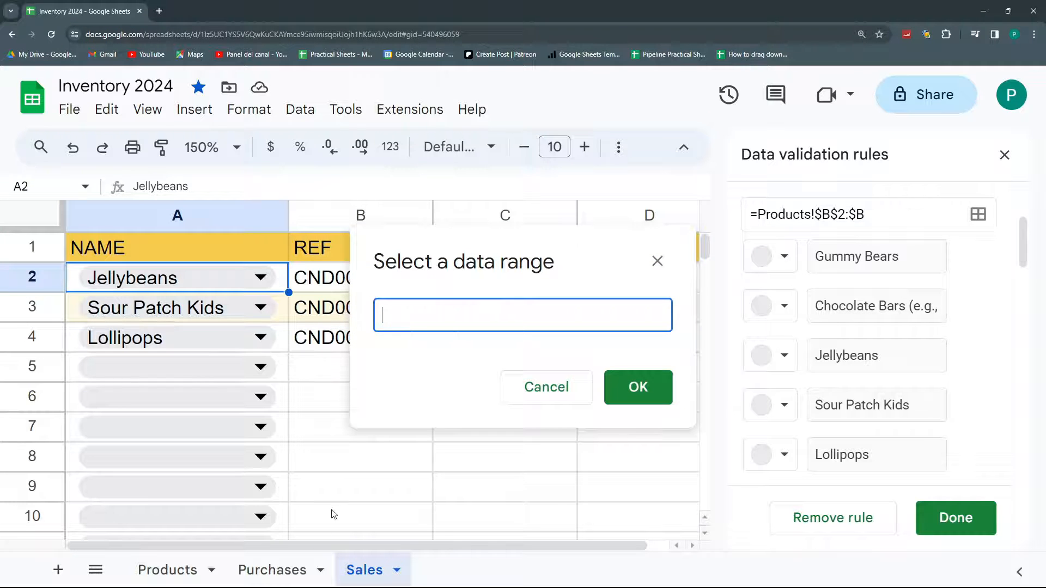
{"action": "left_click", "coordinate": [269, 570]}
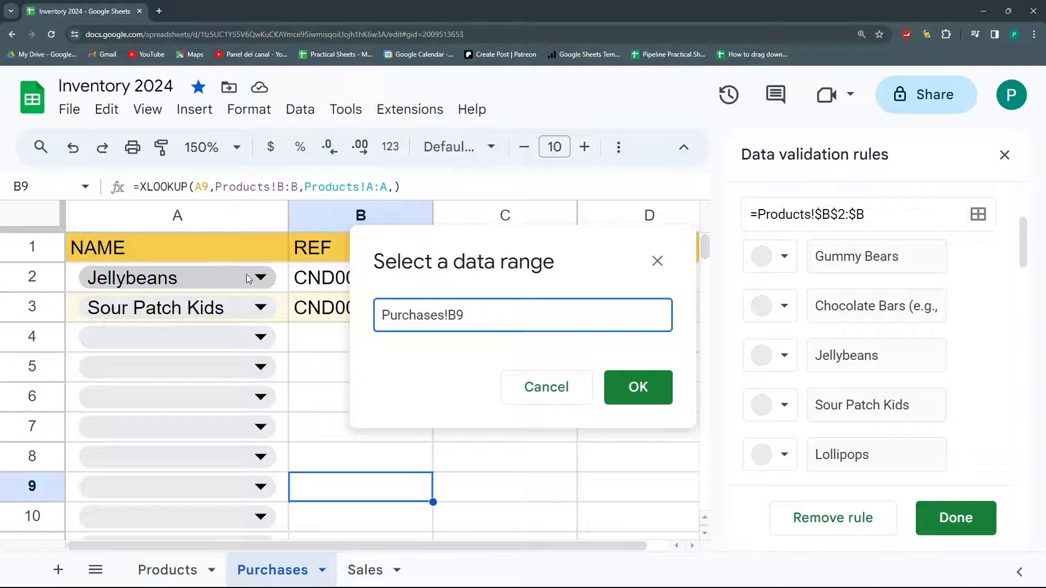
{"action": "left_click", "coordinate": [280, 290]}
{"action": "left_click_drag", "start_coordinate": [280, 292], "coordinate": [278, 458]}
{"action": "left_click", "coordinate": [489, 320]}
{"action": "key", "text": "BackSpace"}
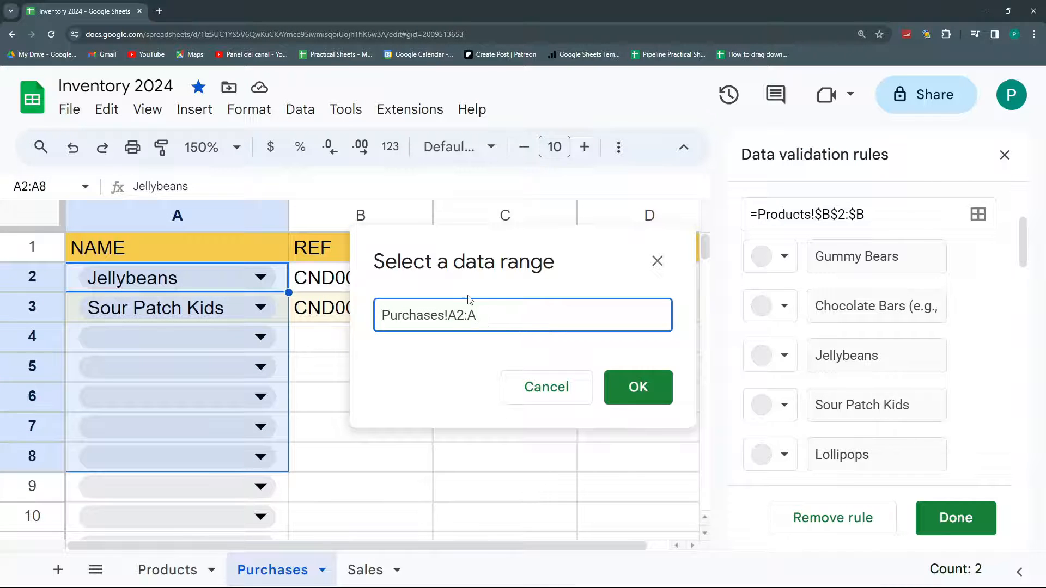
{"action": "left_click", "coordinate": [659, 398]}
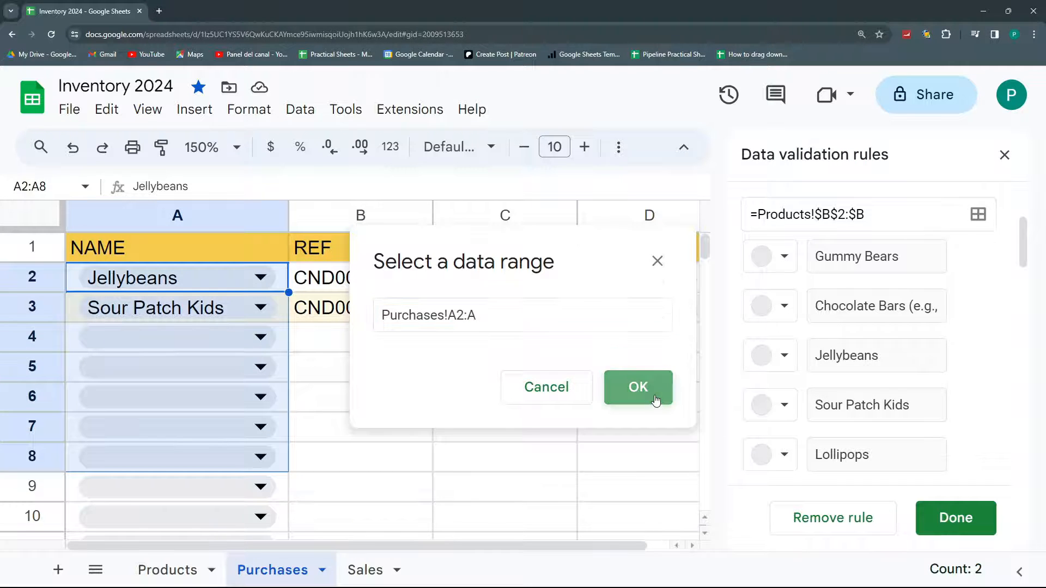
Clear the product in cell A4 of the Sales sheet, check its dropdown choices, and finish the validation rule
{"action": "left_click", "coordinate": [369, 570]}
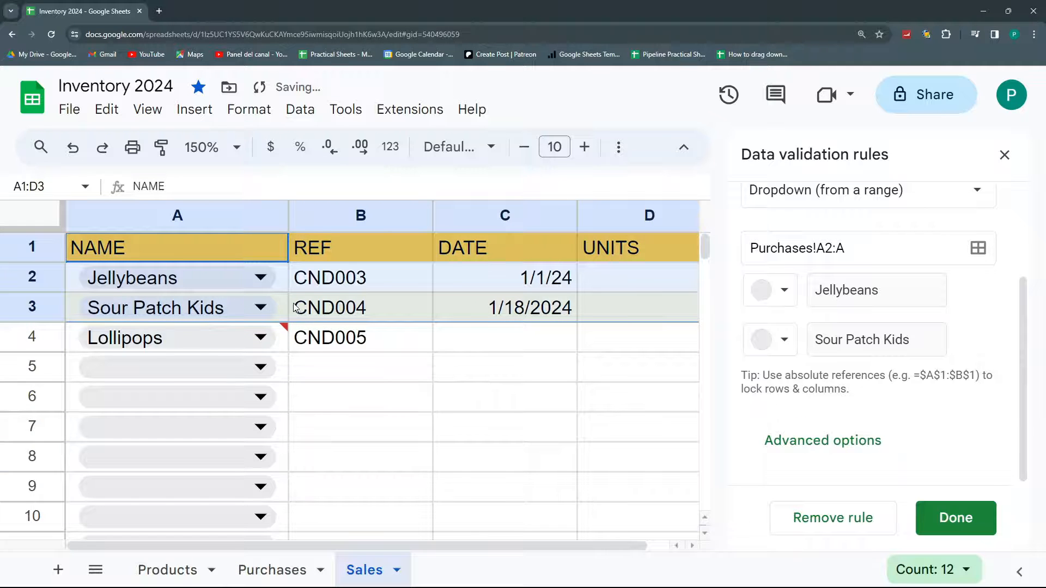
{"action": "double_click", "coordinate": [243, 340]}
{"action": "left_click", "coordinate": [324, 485]}
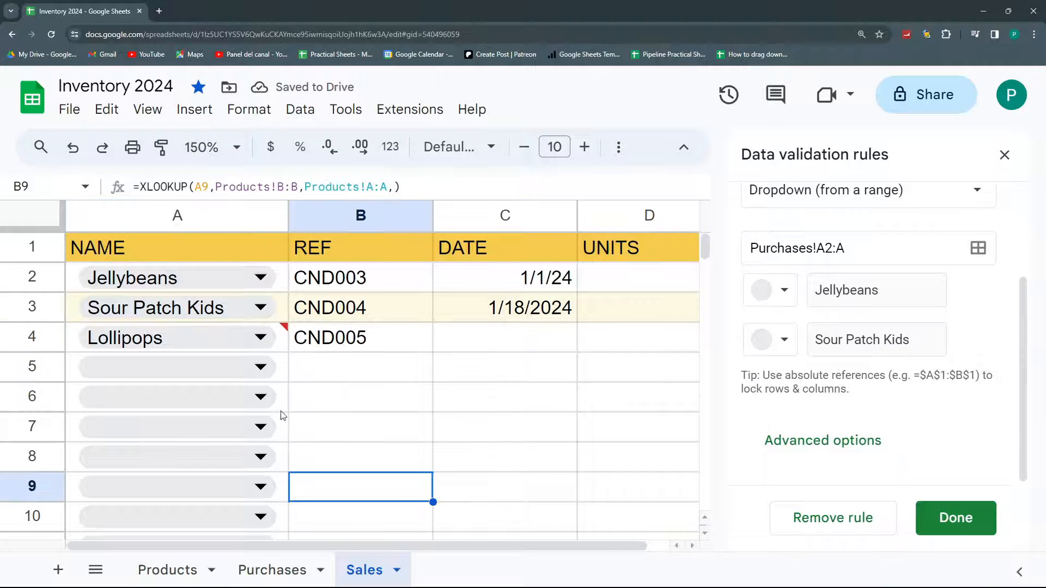
{"action": "left_click", "coordinate": [281, 342]}
{"action": "key", "text": "Delete"}
{"action": "left_click", "coordinate": [262, 336]}
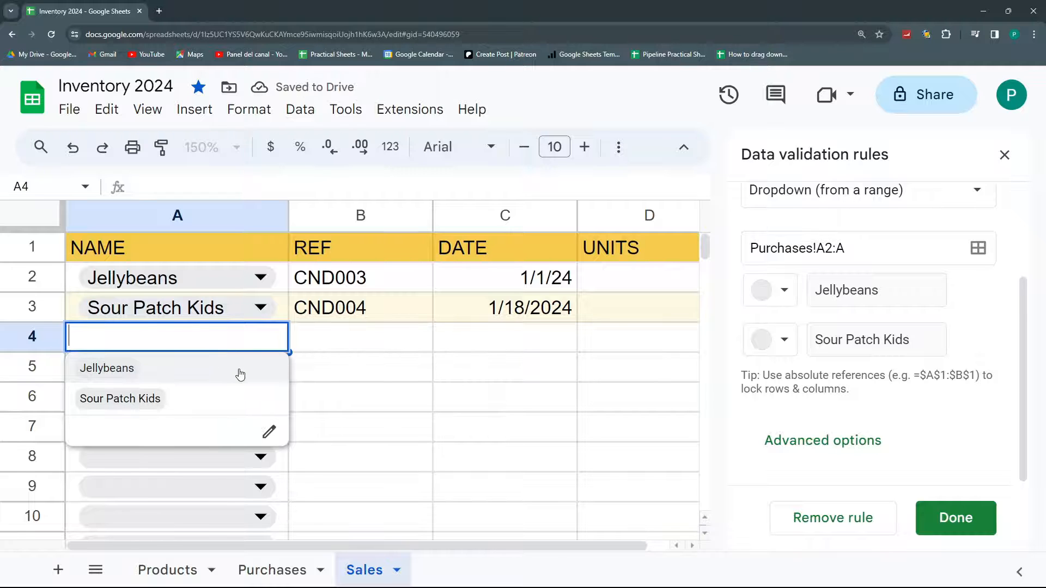
{"action": "left_click", "coordinate": [978, 522]}
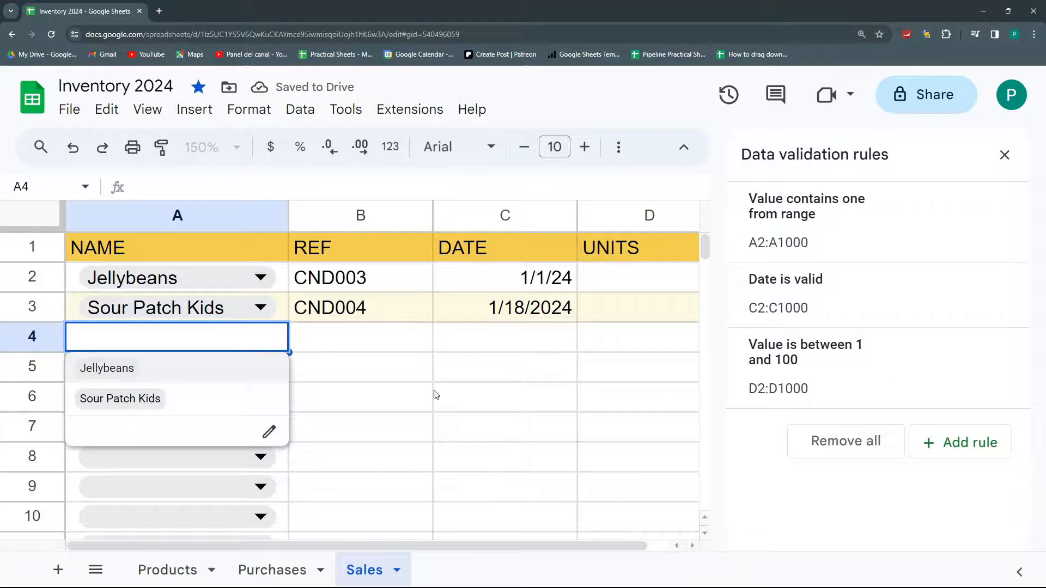
Record a purchase in row 4 of the Purchases sheet: Gummy Bears, date 1/18/2024, 5 units
{"action": "left_click", "coordinate": [273, 572]}
{"action": "left_click", "coordinate": [257, 344]}
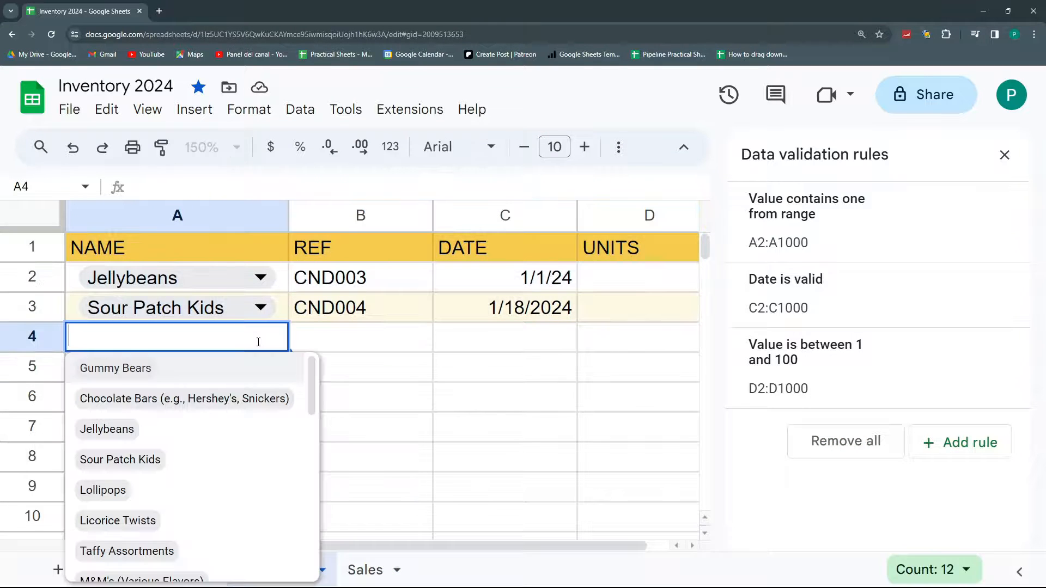
{"action": "left_click", "coordinate": [217, 367]}
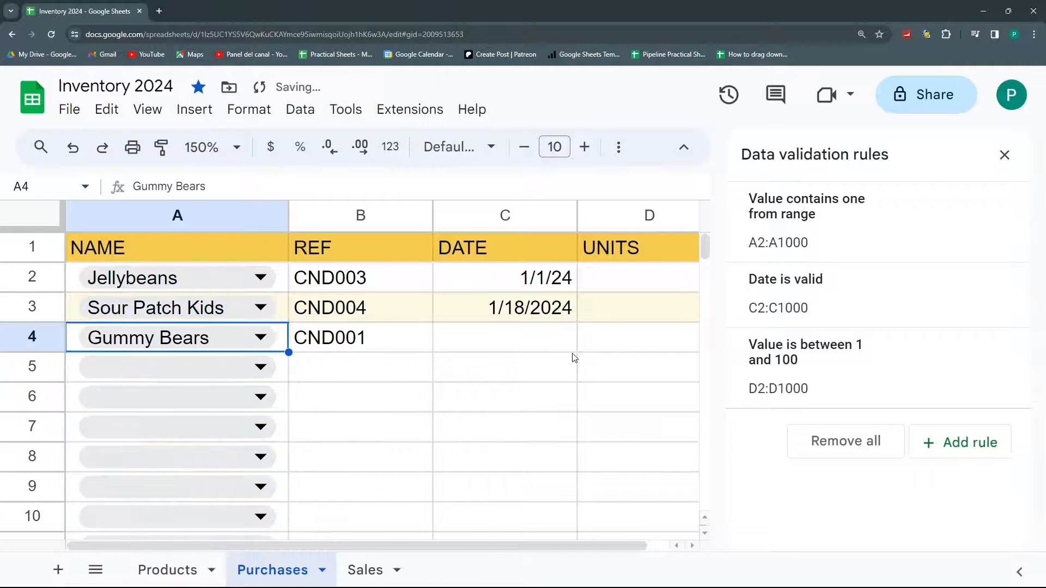
{"action": "double_click", "coordinate": [539, 337]}
{"action": "left_click", "coordinate": [528, 459]}
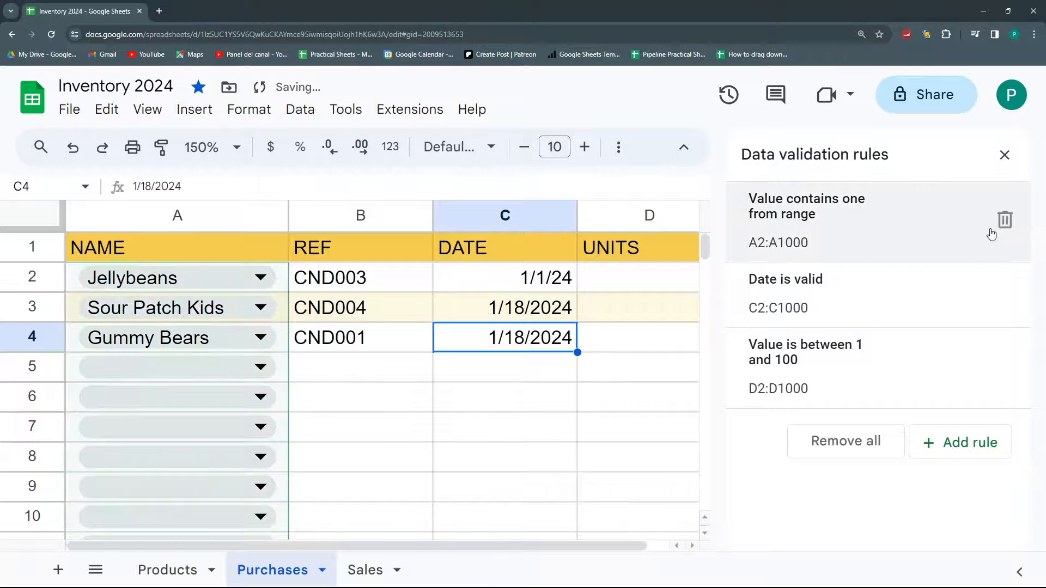
{"action": "left_click", "coordinate": [1004, 154]}
{"action": "left_click", "coordinate": [687, 343]}
{"action": "type", "text": "5"}
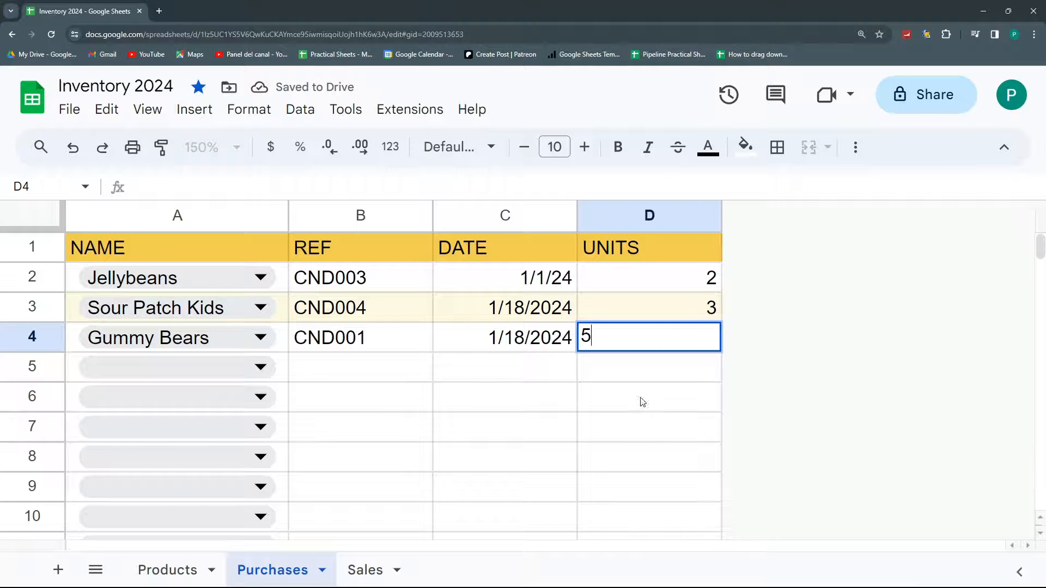
{"action": "key", "text": "Return"}
{"action": "key", "text": "Down"}
Check the name dropdown choices in cell A4 of the Sales sheet and compare the Purchases and Sales entries
{"action": "left_click", "coordinate": [366, 570]}
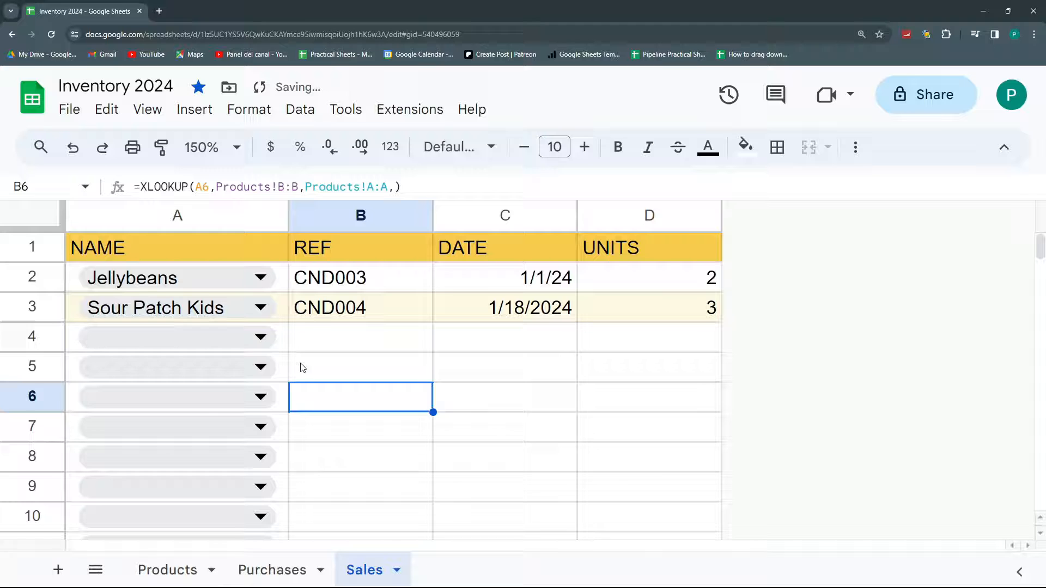
{"action": "left_click", "coordinate": [264, 334]}
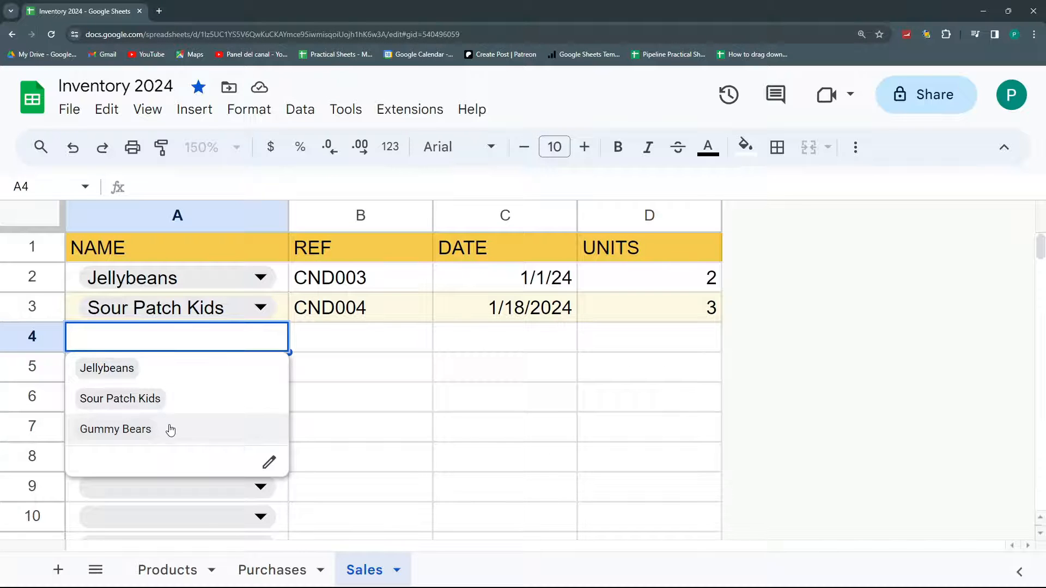
{"action": "left_click", "coordinate": [338, 367]}
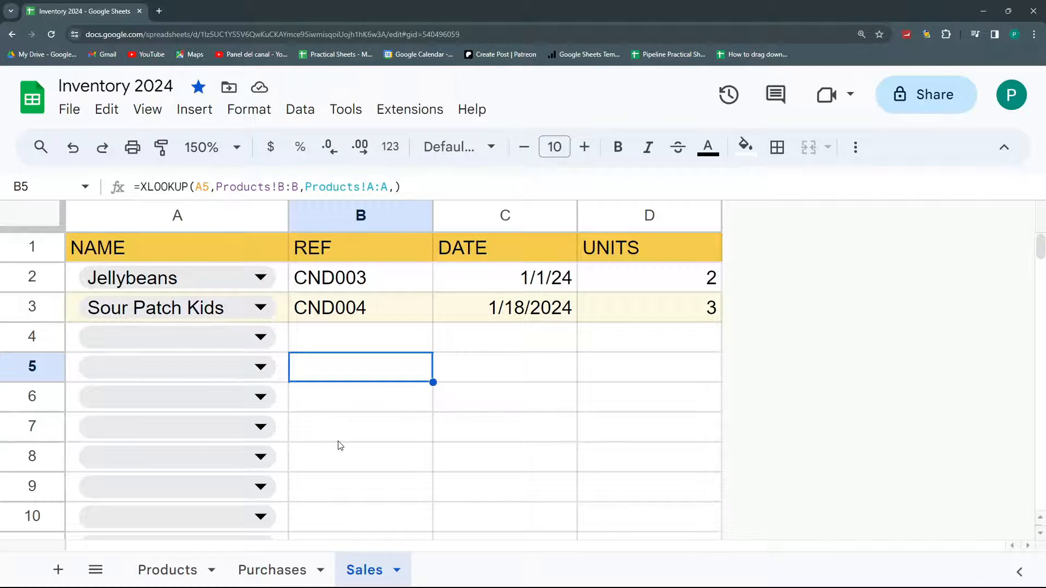
{"action": "left_click", "coordinate": [271, 558]}
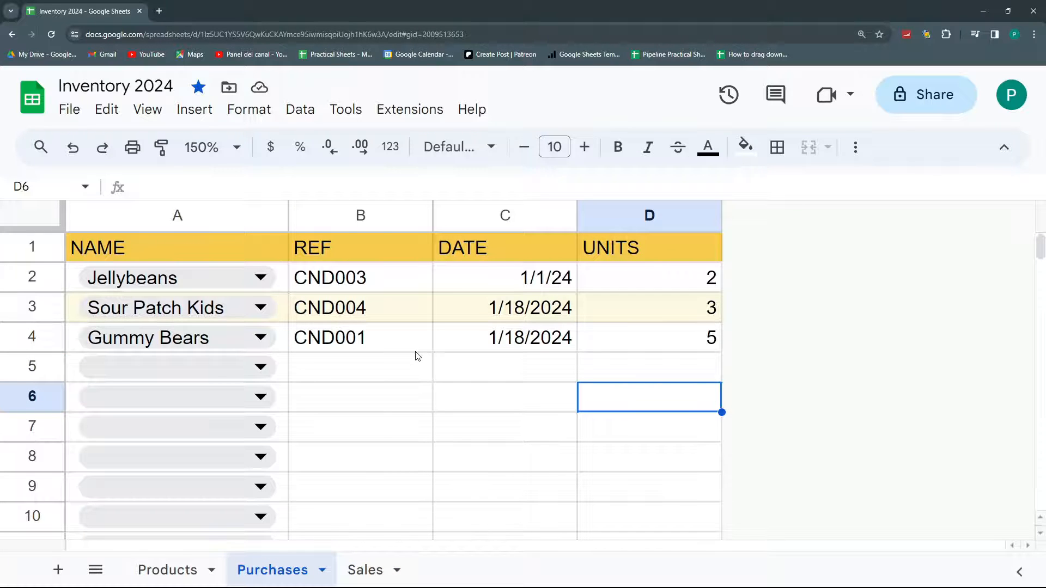
{"action": "left_click", "coordinate": [370, 561]}
{"action": "left_click", "coordinate": [299, 568]}
{"action": "left_click", "coordinate": [382, 571]}
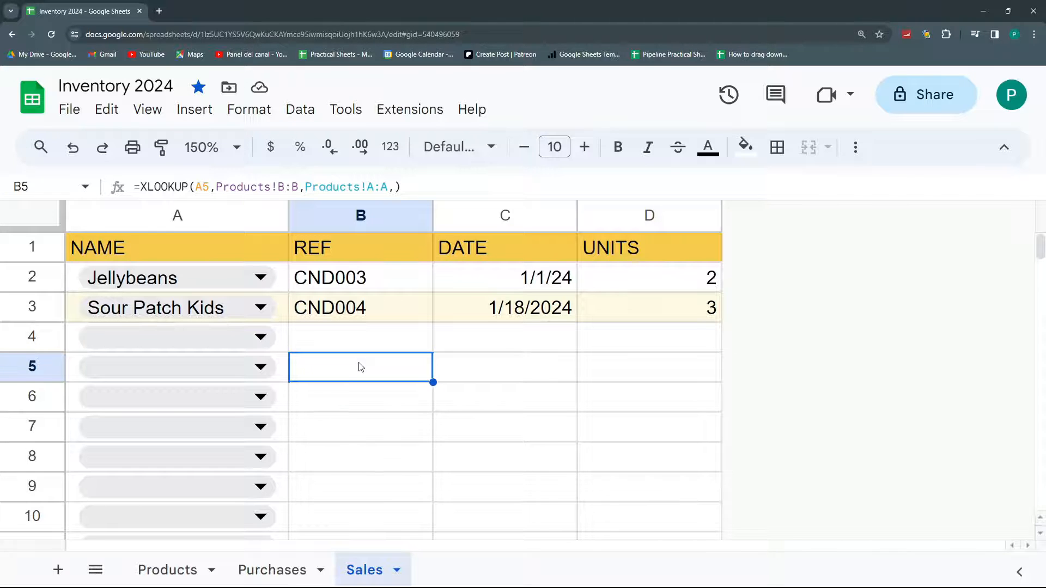
Add a new sheet to the workbook and name it Inventory
{"action": "left_click", "coordinate": [58, 572]}
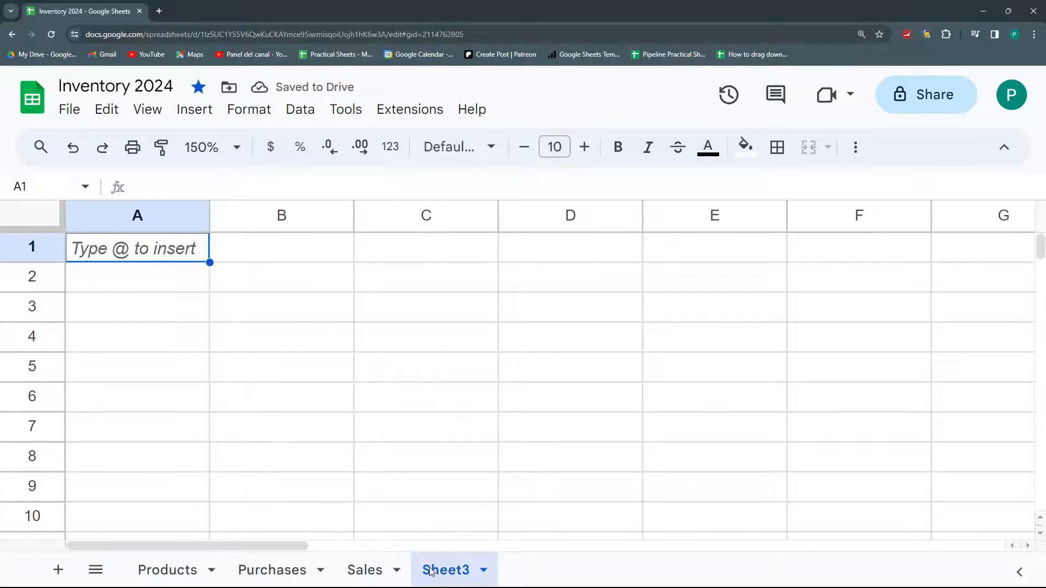
{"action": "double_click", "coordinate": [442, 575]}
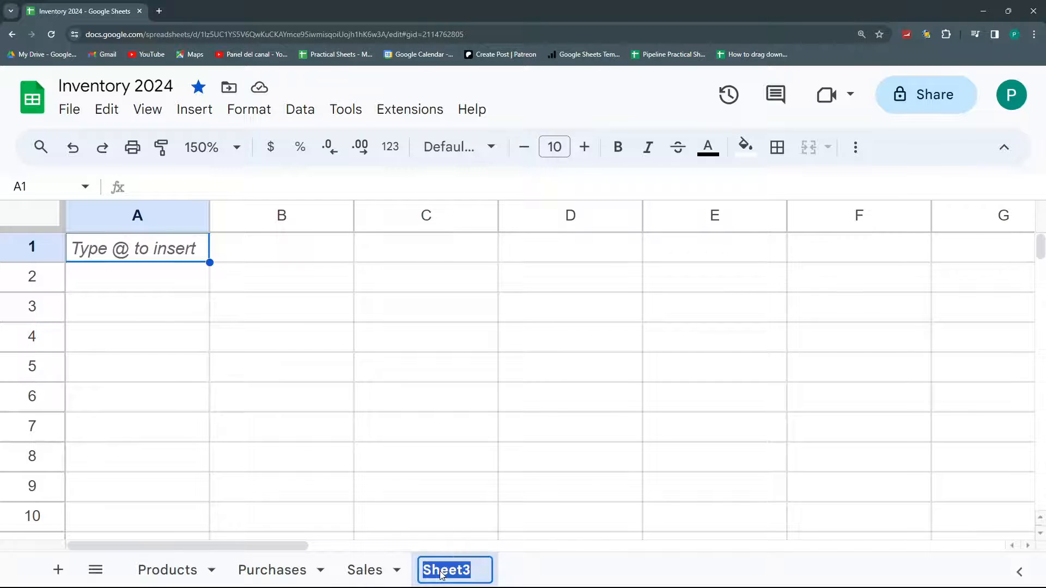
{"action": "type", "text": "Inventory"}
{"action": "key", "text": "Return"}
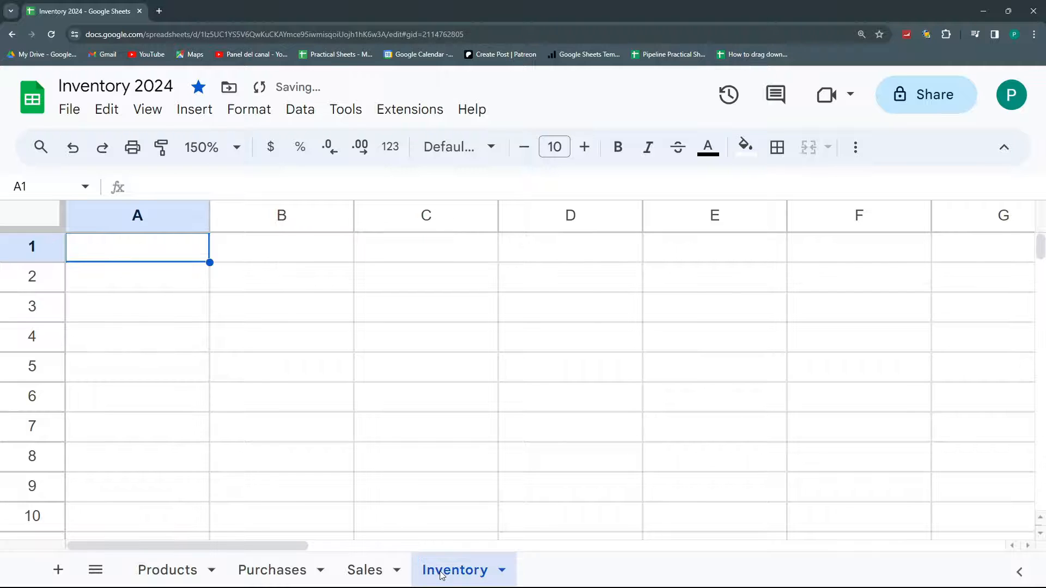
Review the NAME and REF columns on the Purchases sheet and look over the Sales sheet
{"action": "left_click", "coordinate": [254, 563]}
{"action": "left_click_drag", "start_coordinate": [360, 276], "coordinate": [351, 334]}
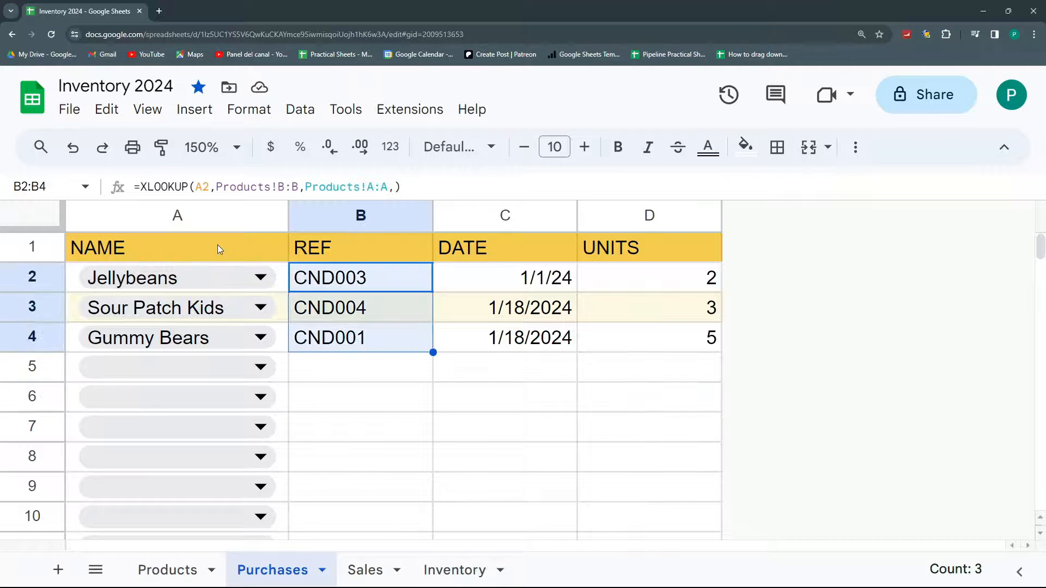
{"action": "left_click_drag", "start_coordinate": [217, 244], "coordinate": [220, 338]}
{"action": "left_click_drag", "start_coordinate": [362, 259], "coordinate": [366, 338]}
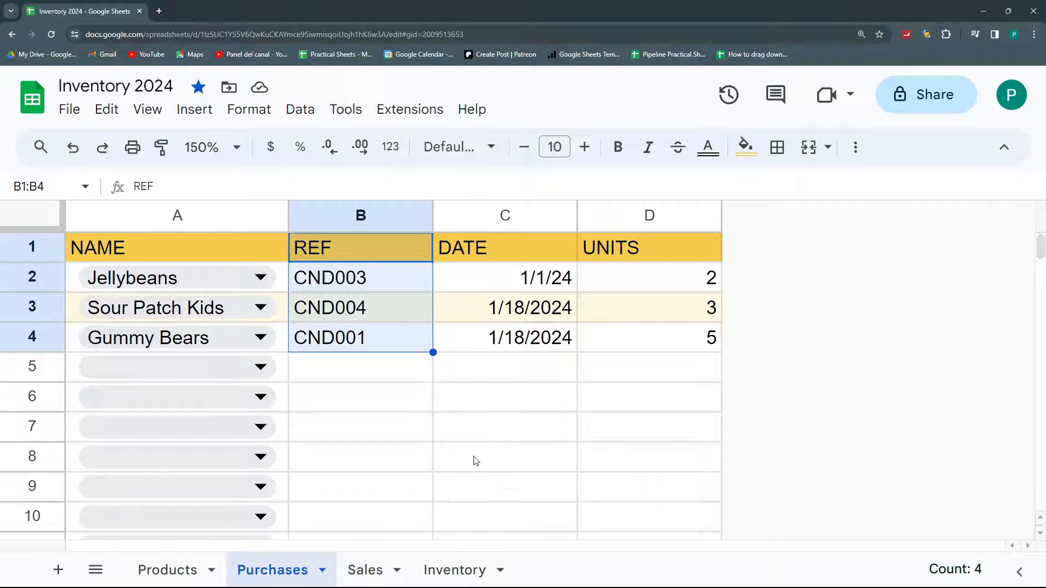
{"action": "left_click", "coordinate": [356, 565]}
Enter the headers NAME, REF, UNITS BOUGHT, UNITS SOLD and INVENTORY in cells A1 to E1 of the Inventory sheet
{"action": "left_click", "coordinate": [474, 567]}
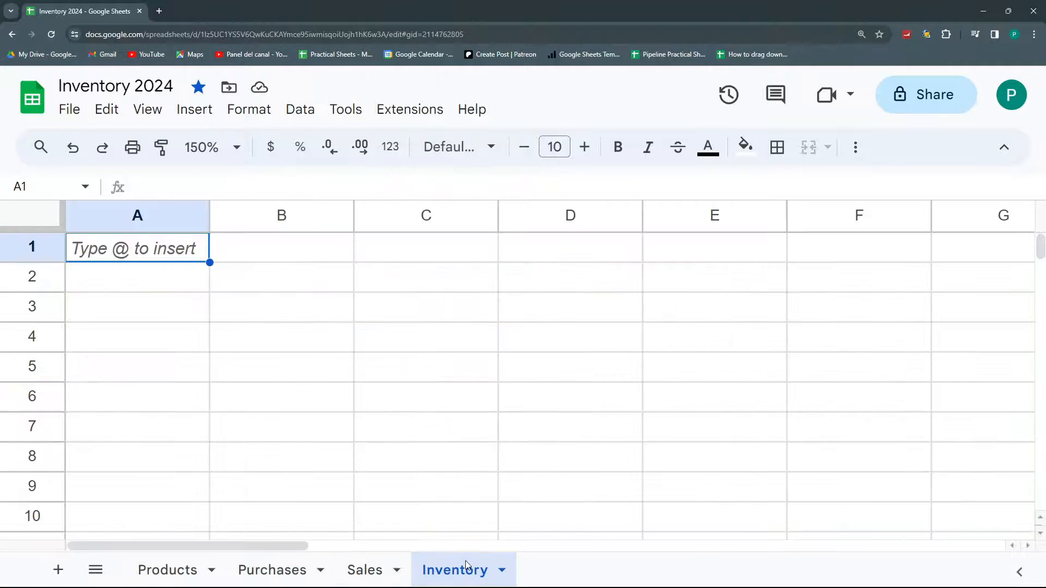
{"action": "type", "text": "NAME"}
{"action": "left_click", "coordinate": [267, 248]}
{"action": "type", "text": "R"}
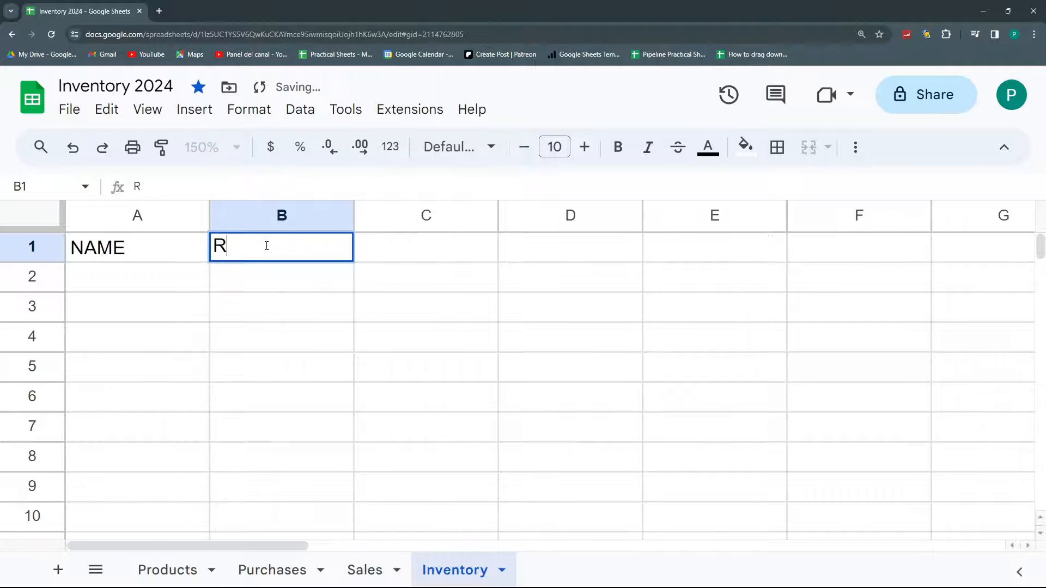
{"action": "type", "text": "EF"}
{"action": "key", "text": "Tab"}
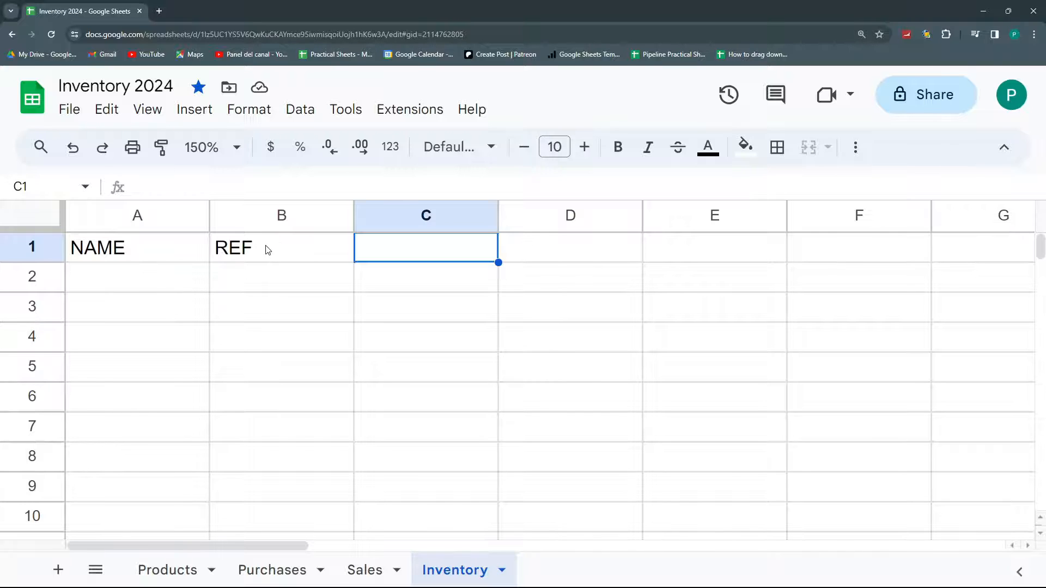
{"action": "type", "text": "UNITS BOUGHT"}
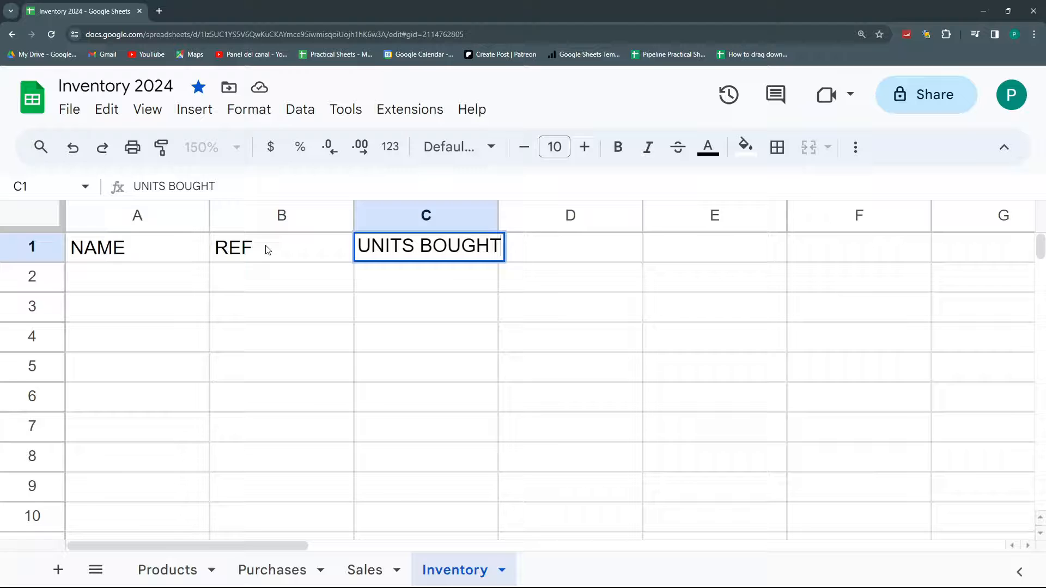
{"action": "key", "text": "Tab"}
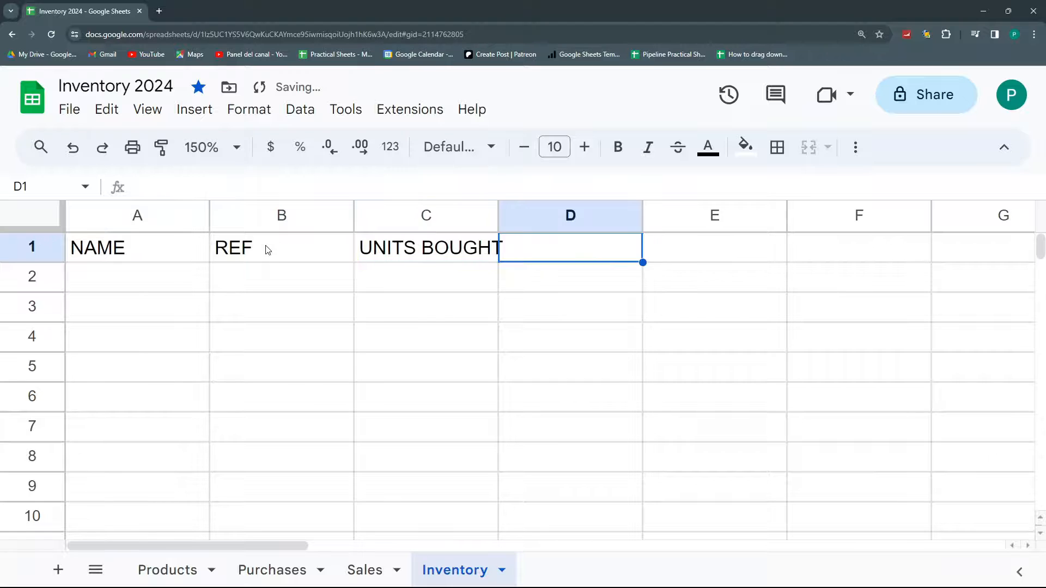
{"action": "type", "text": "UNITS SOLD"}
{"action": "key", "text": "Tab"}
{"action": "type", "text": "INVENTORY"}
{"action": "key", "text": "Return"}
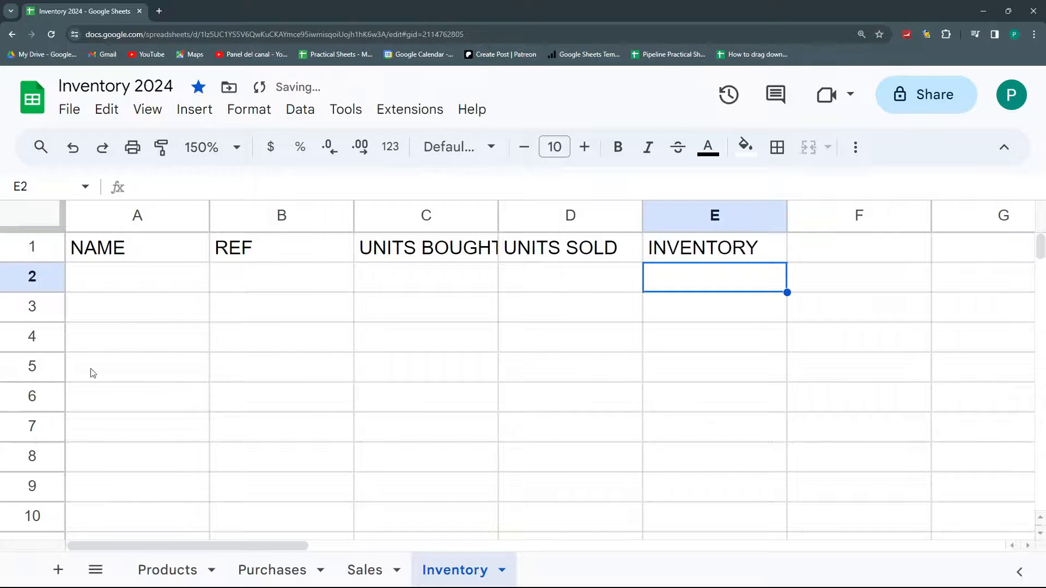
Widen column C on the Inventory sheet so the UNITS BOUGHT header fits
{"action": "left_click", "coordinate": [478, 217]}
{"action": "key", "text": "shift+Right"}
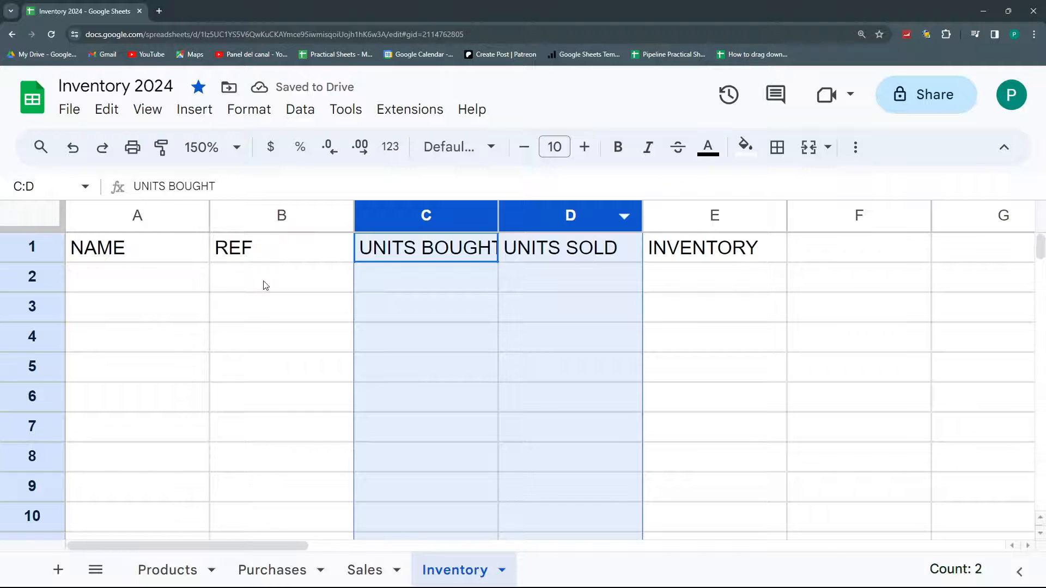
{"action": "left_click", "coordinate": [593, 280]}
{"action": "left_click_drag", "start_coordinate": [498, 213], "coordinate": [522, 214]}
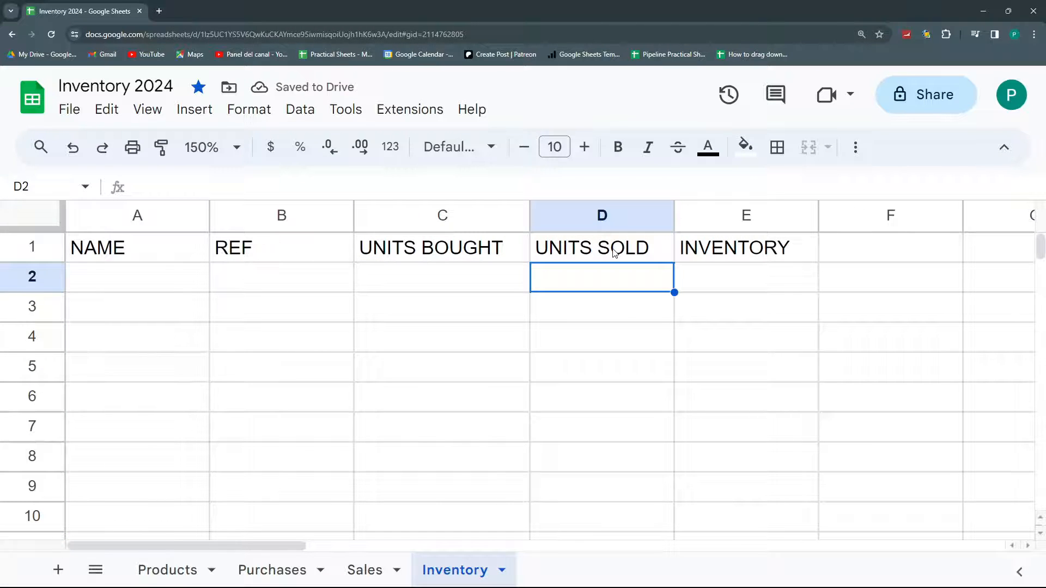
Review the UNITS BOUGHT, UNITS SOLD and INVENTORY columns on the Inventory sheet
{"action": "left_click", "coordinate": [493, 278]}
{"action": "left_click", "coordinate": [712, 275]}
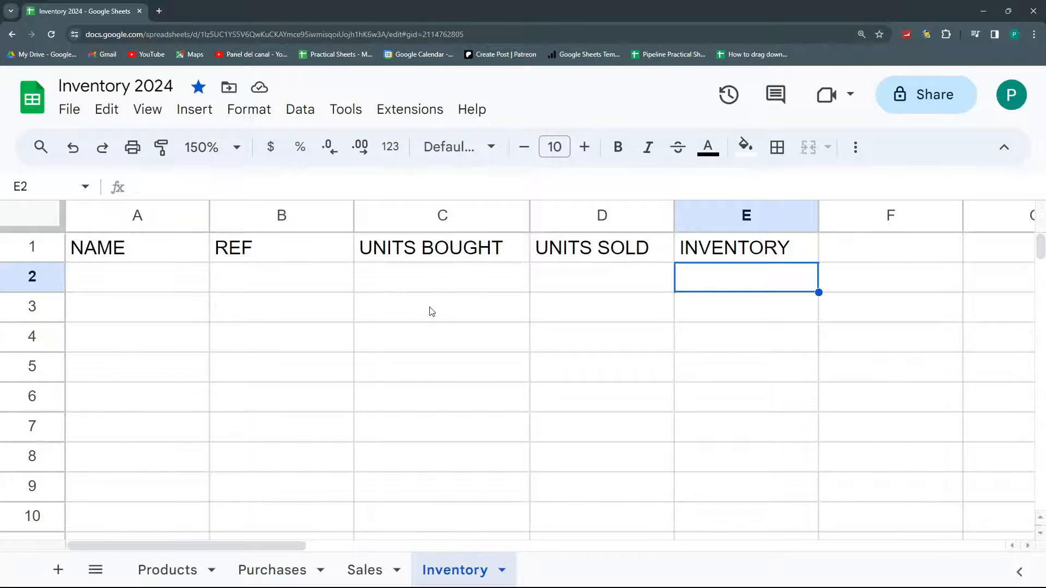
{"action": "left_click", "coordinate": [462, 256]}
{"action": "left_click", "coordinate": [578, 259]}
{"action": "left_click", "coordinate": [752, 246]}
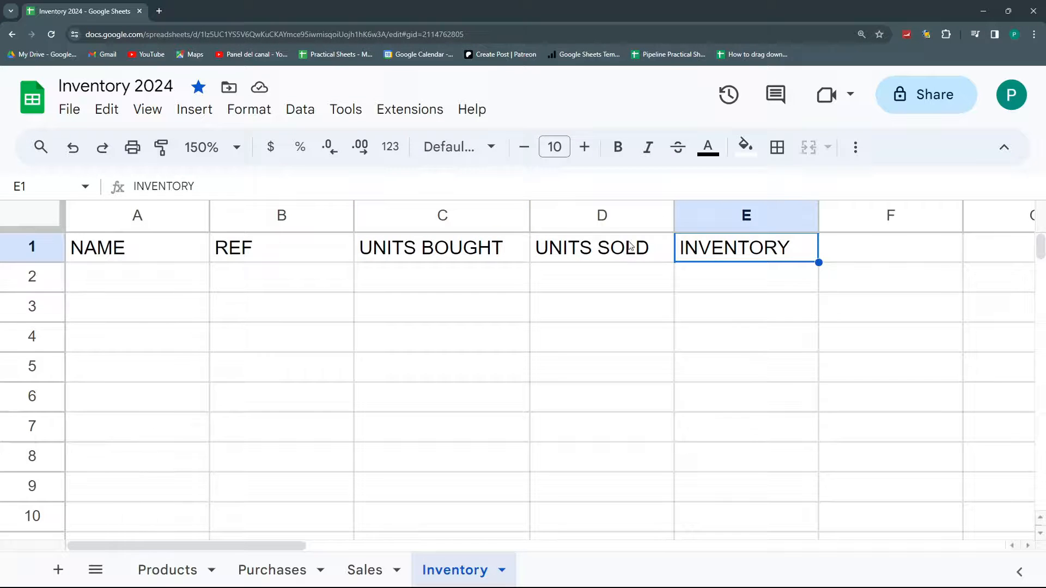
{"action": "left_click", "coordinate": [475, 284]}
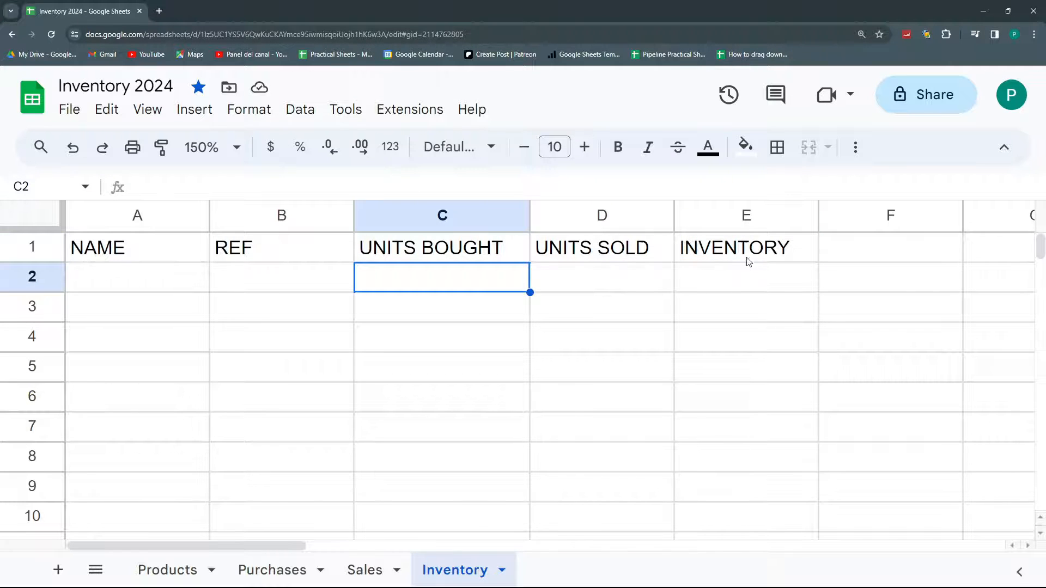
{"action": "left_click", "coordinate": [501, 254]}
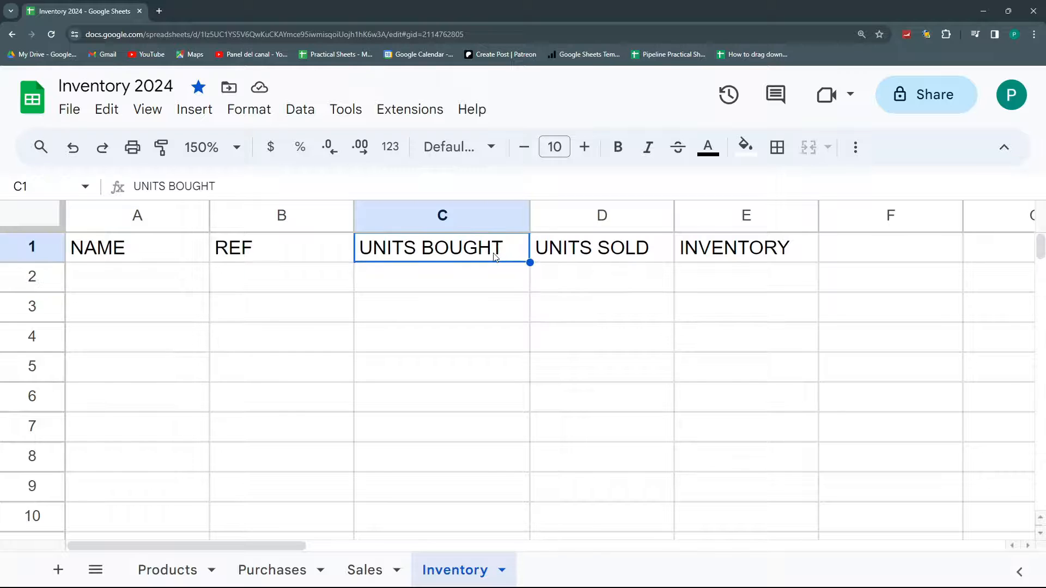
{"action": "left_click", "coordinate": [593, 251]}
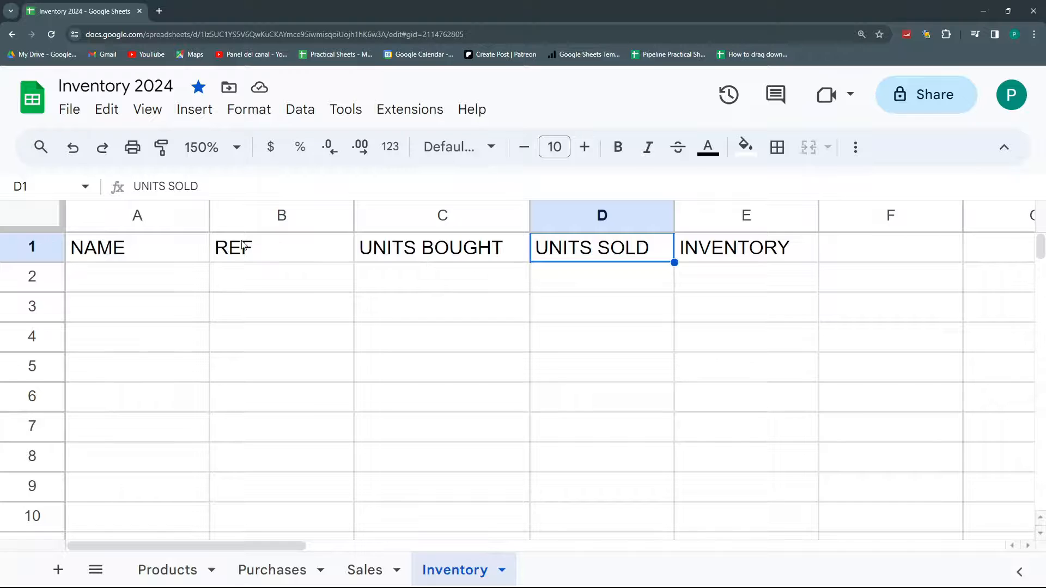
Try copying the names in B2:B8 of the Products sheet into Inventory starting at A2, and clear the pasted names
{"action": "left_click", "coordinate": [146, 283]}
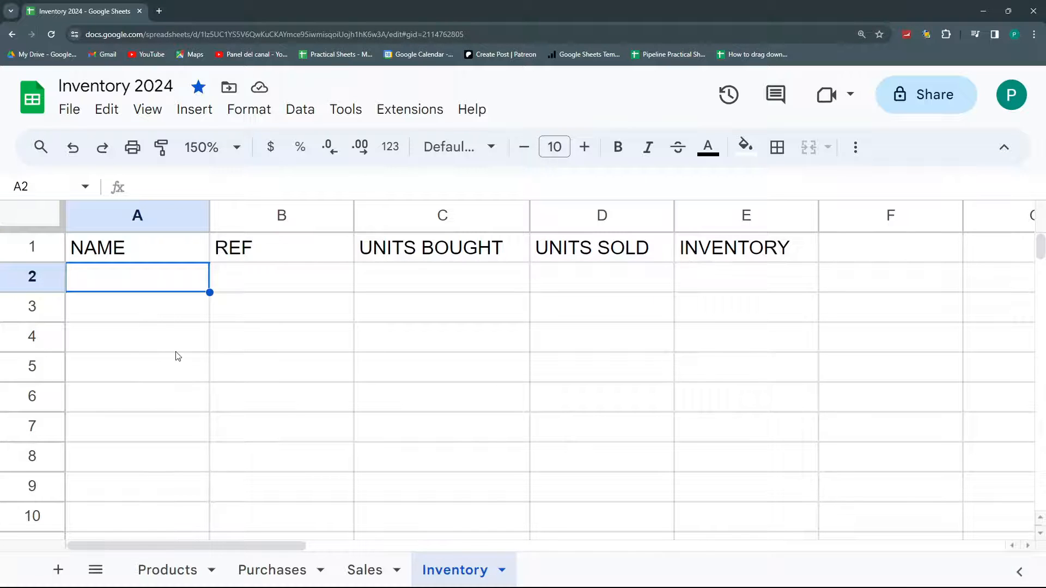
{"action": "left_click", "coordinate": [185, 568]}
{"action": "left_click_drag", "start_coordinate": [192, 290], "coordinate": [381, 461]}
{"action": "key", "text": "ctrl+c"}
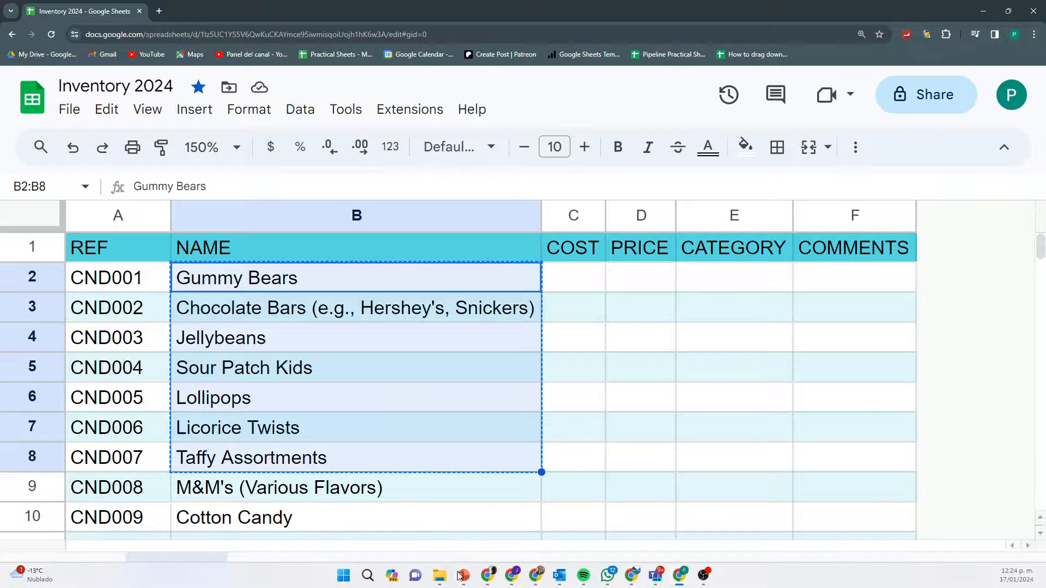
{"action": "left_click", "coordinate": [455, 570]}
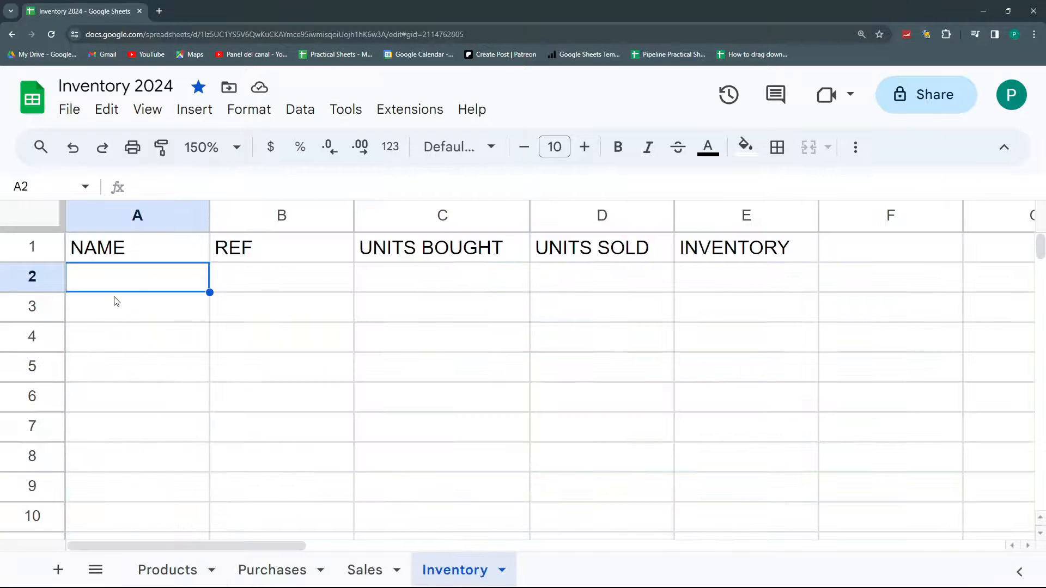
{"action": "key", "text": "ctrl+v"}
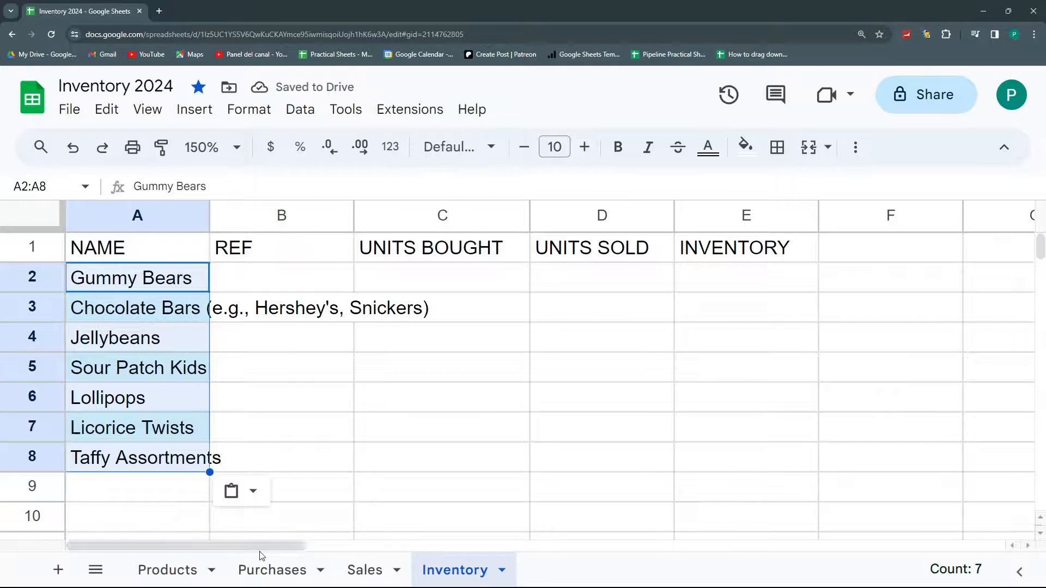
{"action": "key", "text": "Delete"}
{"action": "left_click", "coordinate": [185, 285]}
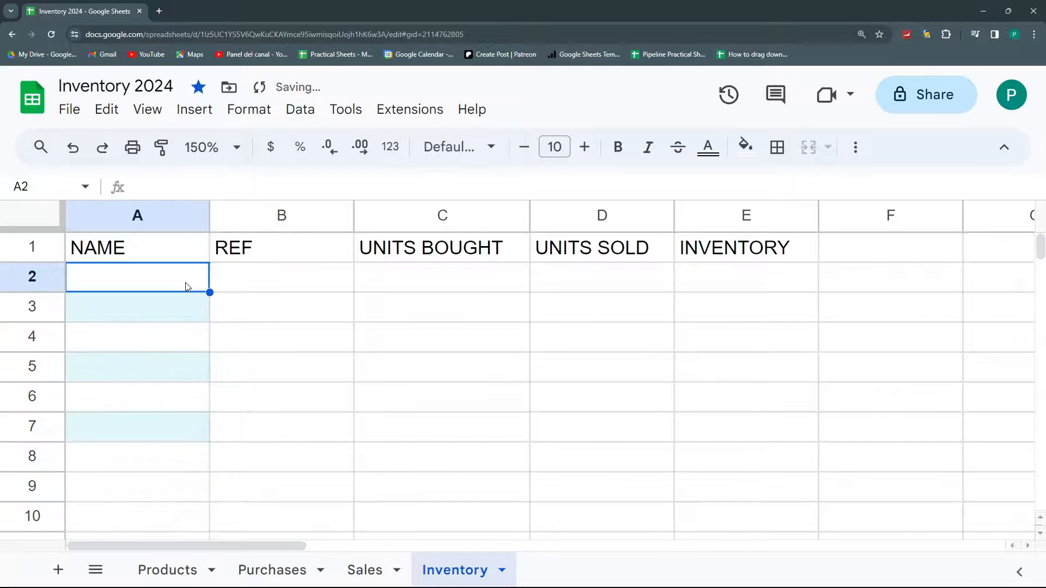
{"action": "type", "text": "="}
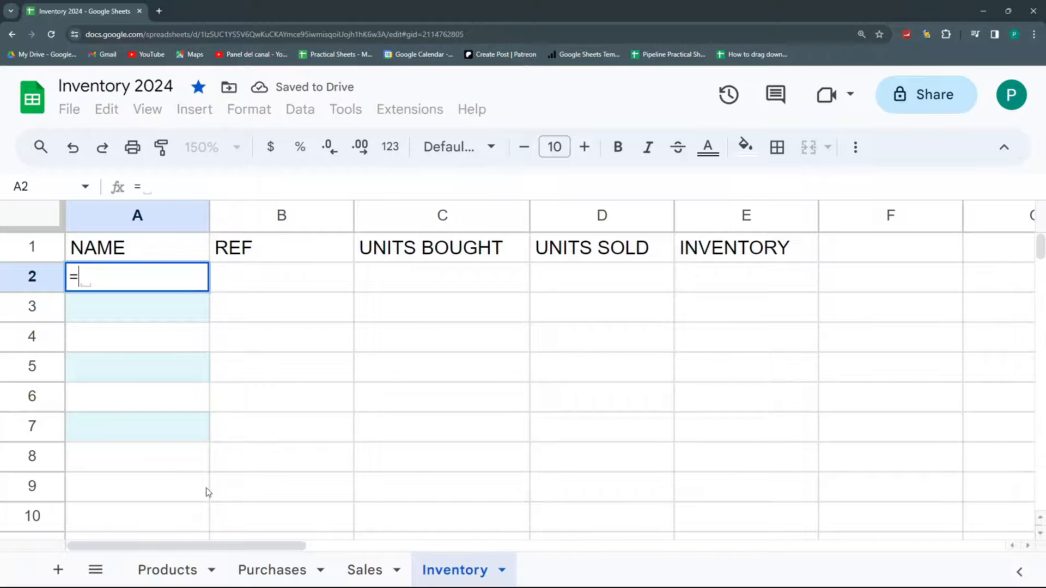
{"action": "left_click", "coordinate": [187, 567]}
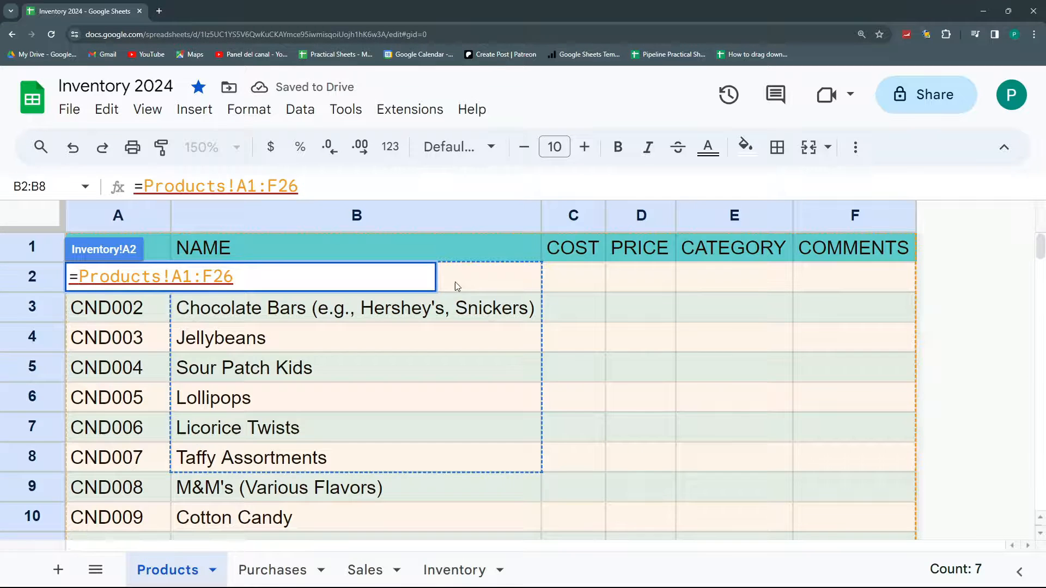
{"action": "key", "text": "Return"}
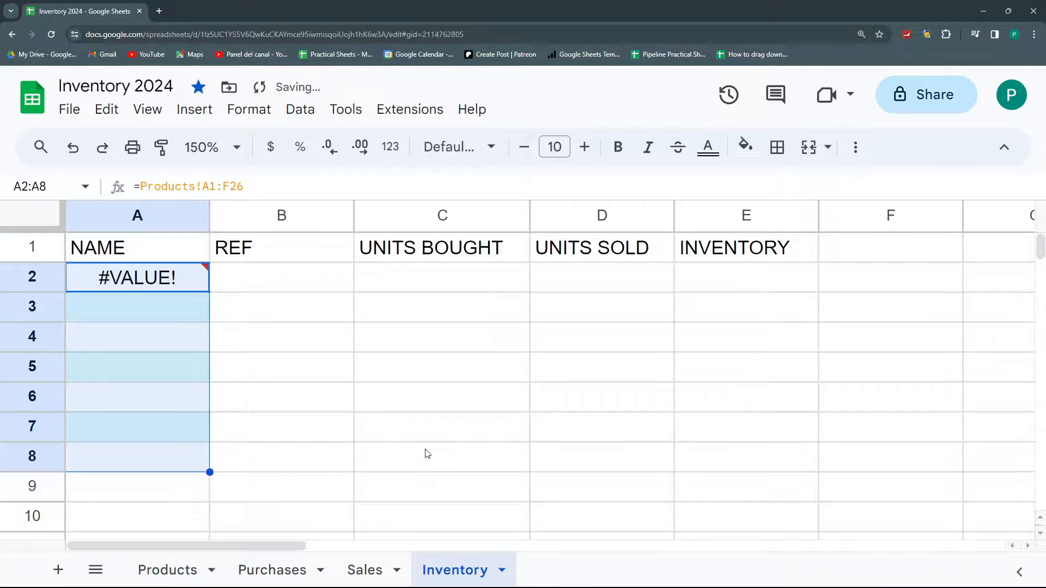
Enter =Products!B2 in cell A2 of the Inventory sheet and fill it down to A9, checking the formula in A4
{"action": "left_click", "coordinate": [235, 279]}
{"action": "left_click", "coordinate": [187, 276]}
{"action": "type", "text": "="}
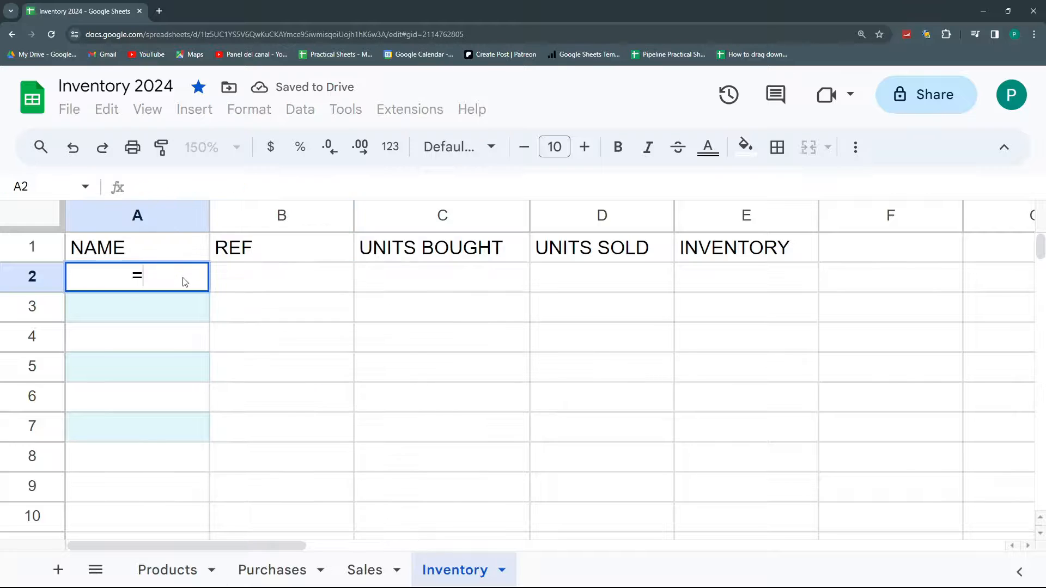
{"action": "left_click", "coordinate": [174, 570]}
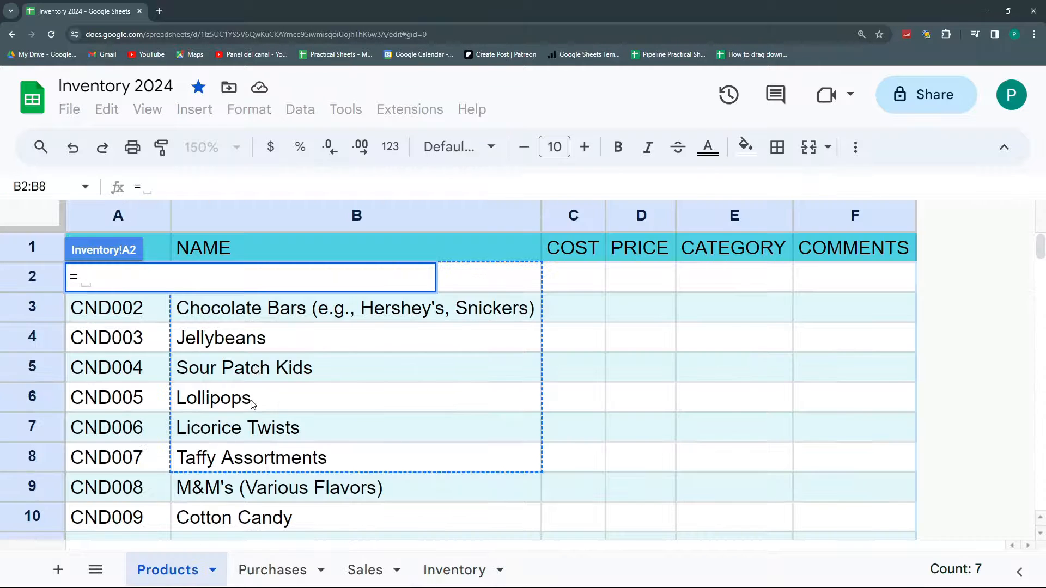
{"action": "left_click", "coordinate": [479, 282]}
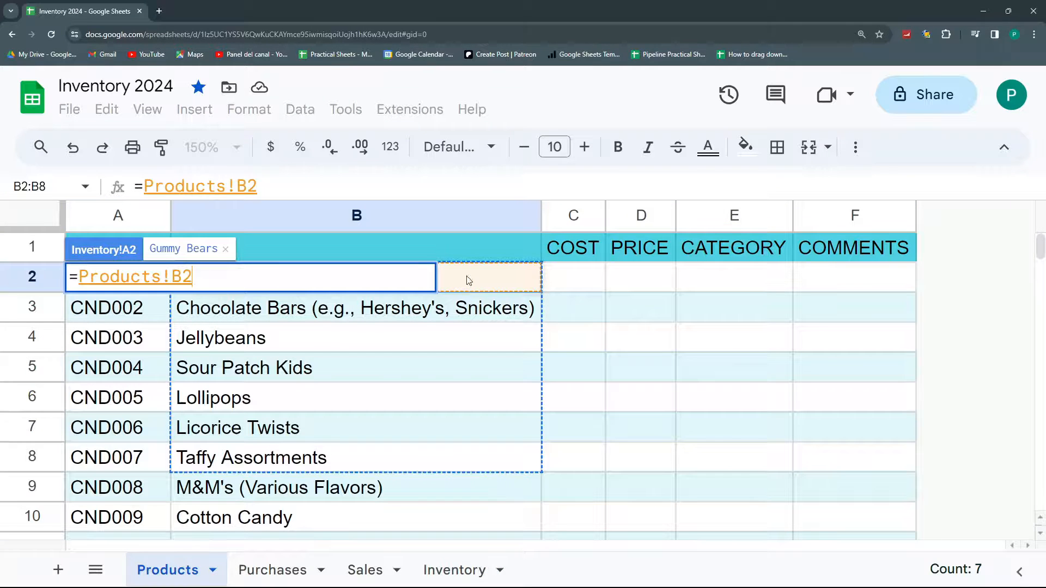
{"action": "key", "text": "Return"}
{"action": "left_click", "coordinate": [202, 284]}
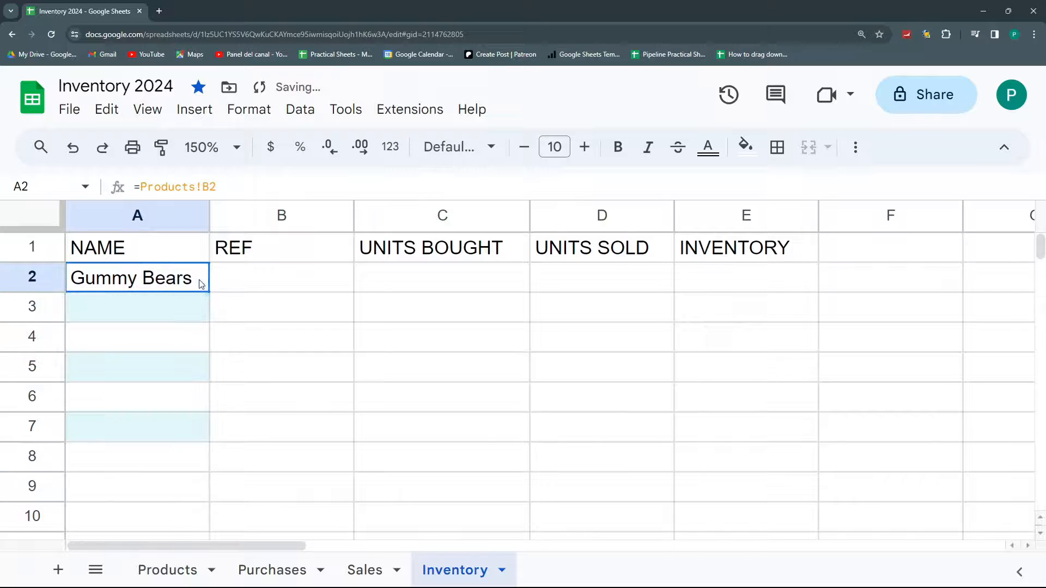
{"action": "left_click_drag", "start_coordinate": [209, 291], "coordinate": [192, 485]}
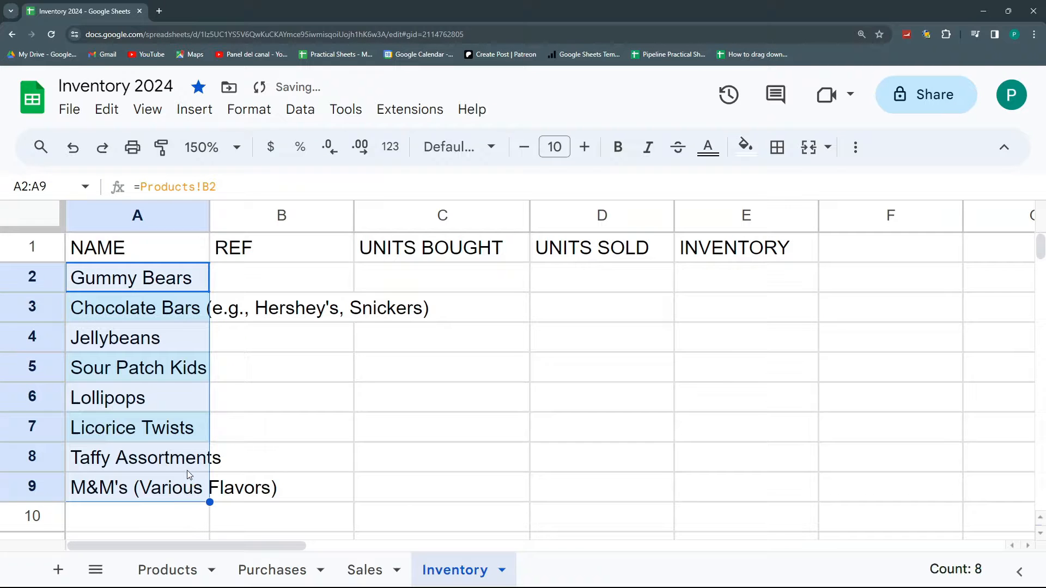
{"action": "left_click", "coordinate": [177, 344]}
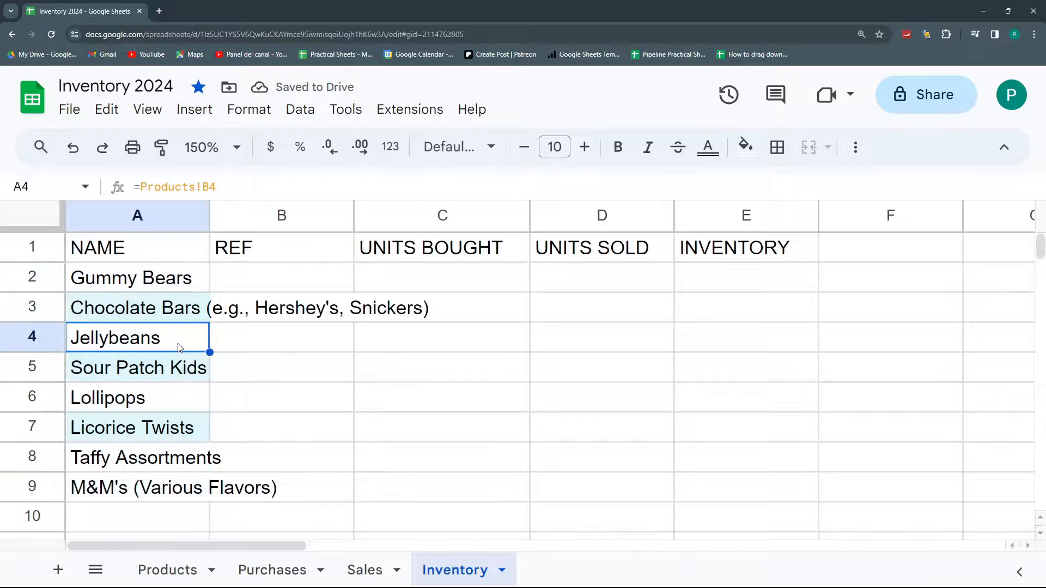
Insert a blank row above row 3 on the Products sheet and check the references in Inventory cells A2 and A3
{"action": "left_click", "coordinate": [179, 570]}
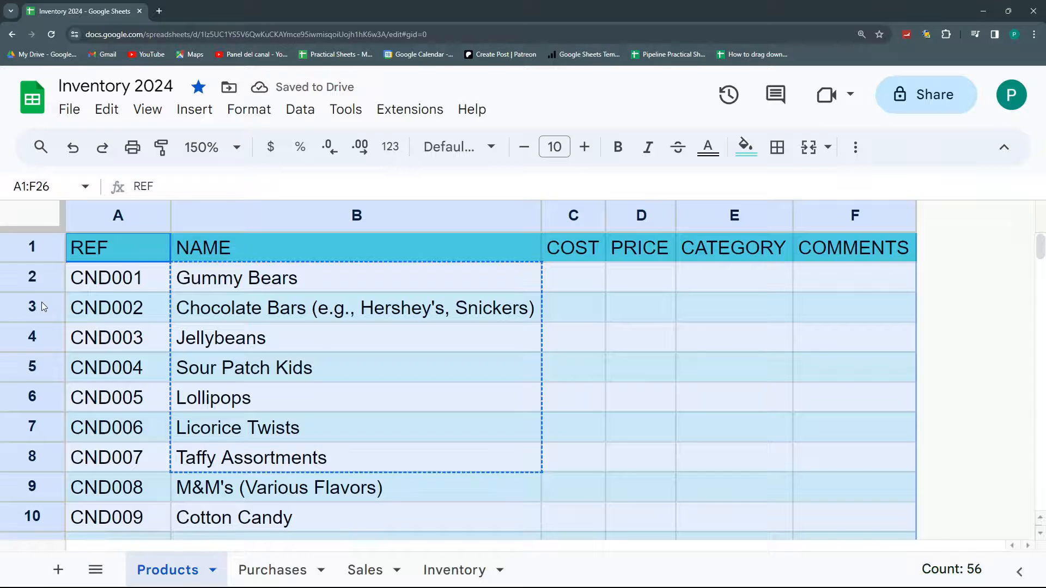
{"action": "right_click", "coordinate": [41, 306]}
{"action": "left_click", "coordinate": [77, 303]}
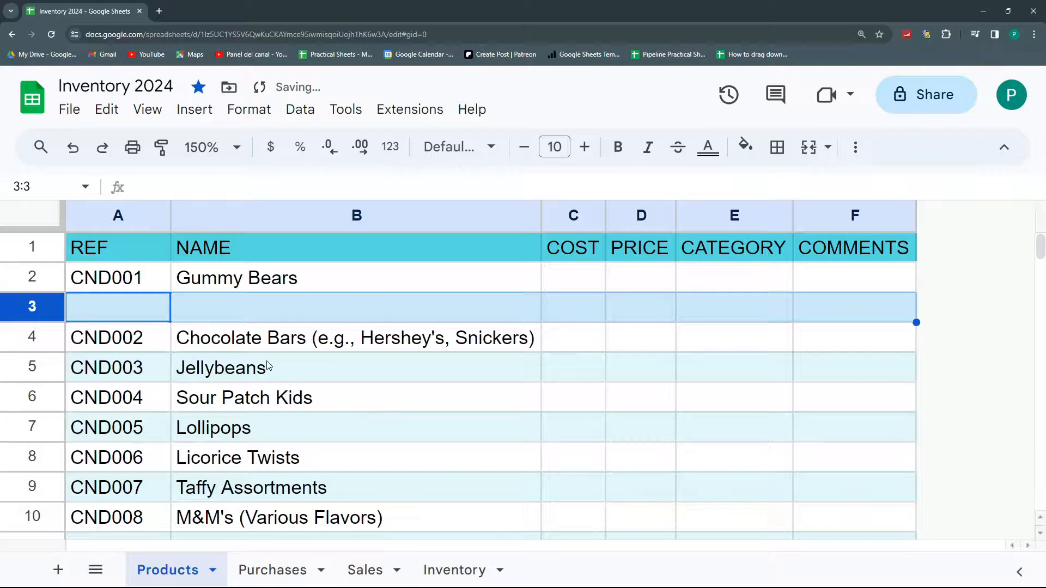
{"action": "left_click", "coordinate": [437, 569]}
{"action": "left_click", "coordinate": [181, 317]}
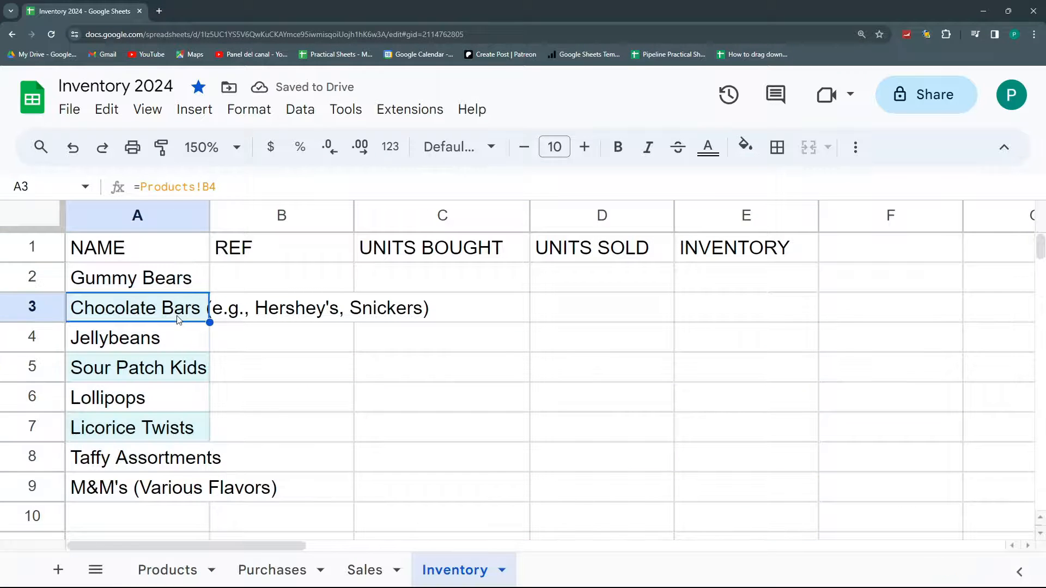
{"action": "left_click", "coordinate": [174, 271]}
{"action": "left_click", "coordinate": [175, 309]}
Enter the test name FGFGF in cell B3 of the Products sheet and check the formula in Inventory cell A3
{"action": "left_click", "coordinate": [181, 564]}
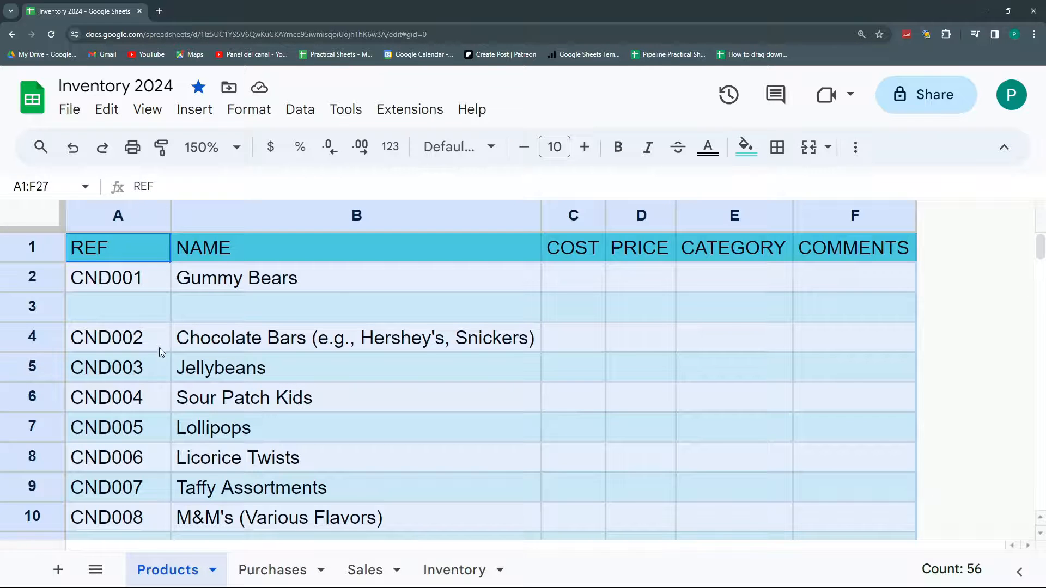
{"action": "left_click", "coordinate": [250, 306]}
{"action": "type", "text": "FGFGF"}
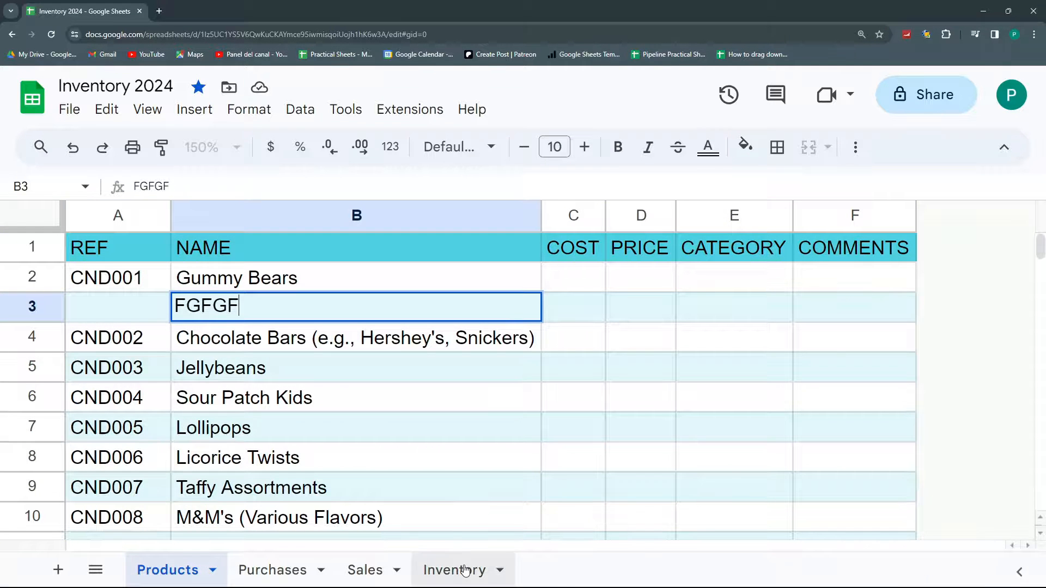
{"action": "left_click", "coordinate": [444, 497]}
{"action": "left_click", "coordinate": [458, 569]}
{"action": "left_click", "coordinate": [173, 315]}
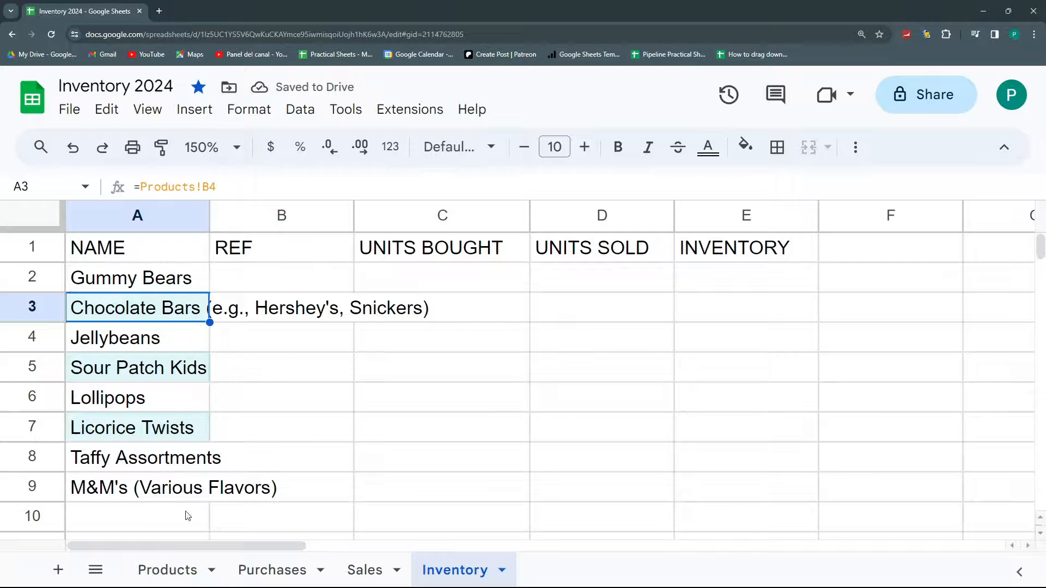
Clear the test name from the Products sheet and delete the test row 3
{"action": "left_click", "coordinate": [167, 570]}
{"action": "left_click", "coordinate": [189, 320]}
{"action": "key", "text": "Delete"}
{"action": "key", "text": "shift+space"}
{"action": "key", "text": "ctrl+alt+minus"}
Clear the product name formulas from A2:A9 on the Inventory sheet
{"action": "left_click", "coordinate": [444, 557]}
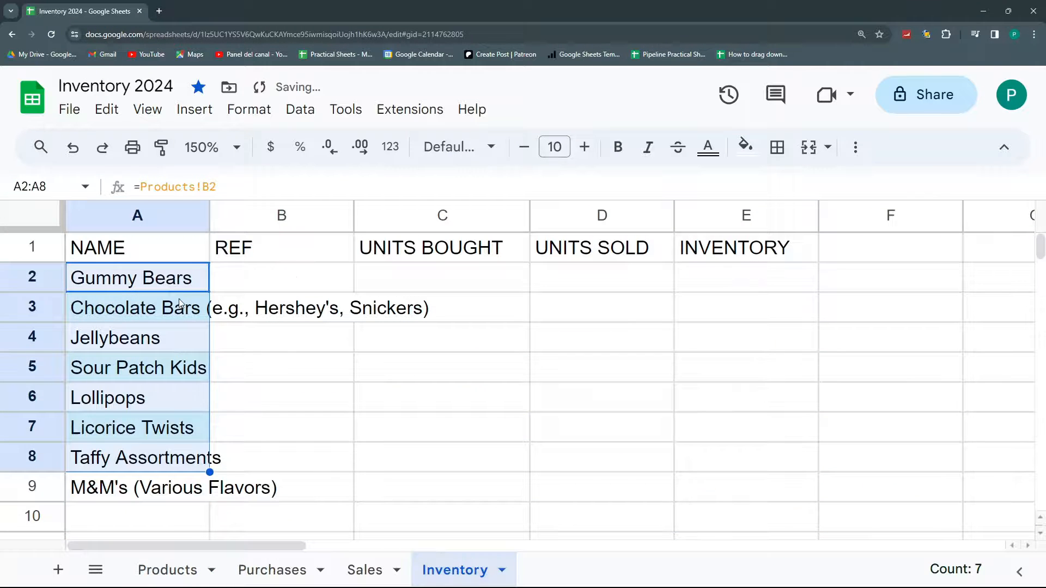
{"action": "left_click_drag", "start_coordinate": [176, 283], "coordinate": [188, 473]}
{"action": "key", "text": "Delete"}
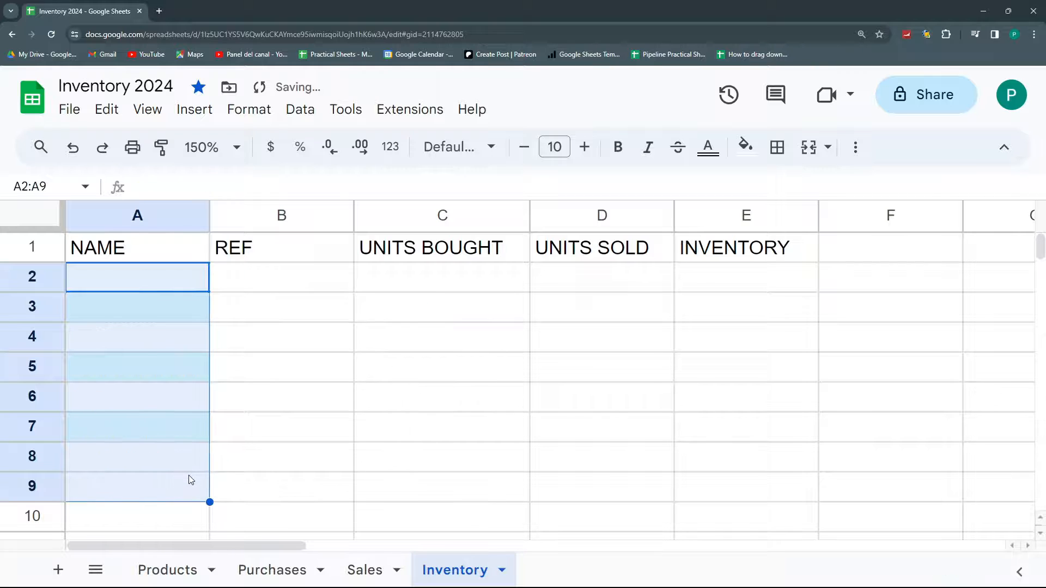
Try to paint the plain formatting of cell B2 onto the shaded name cells A2:A8 of the Inventory sheet
{"action": "left_click", "coordinate": [252, 288]}
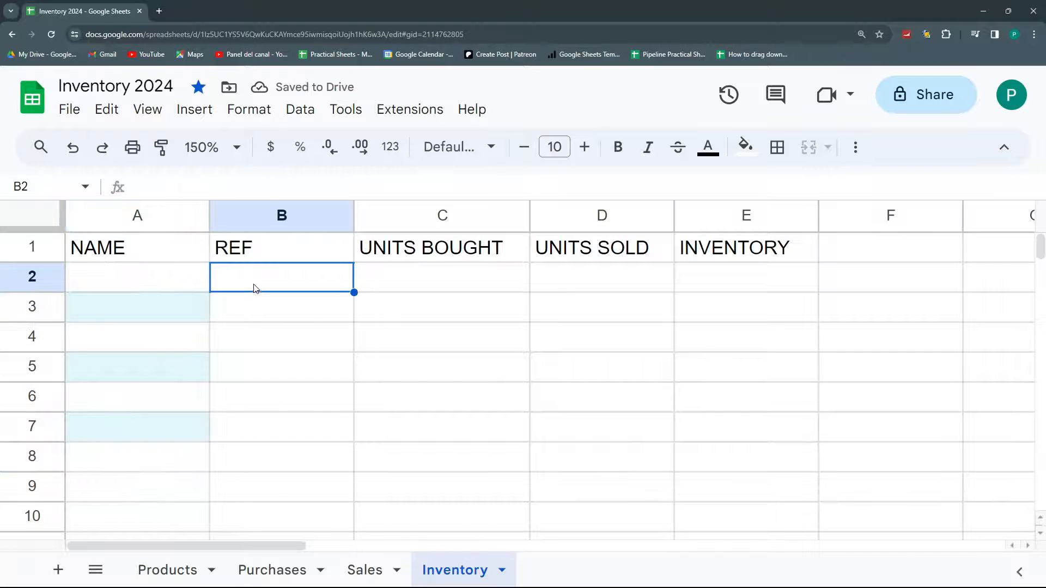
{"action": "left_click", "coordinate": [171, 152]}
{"action": "left_click_drag", "start_coordinate": [189, 288], "coordinate": [191, 455]}
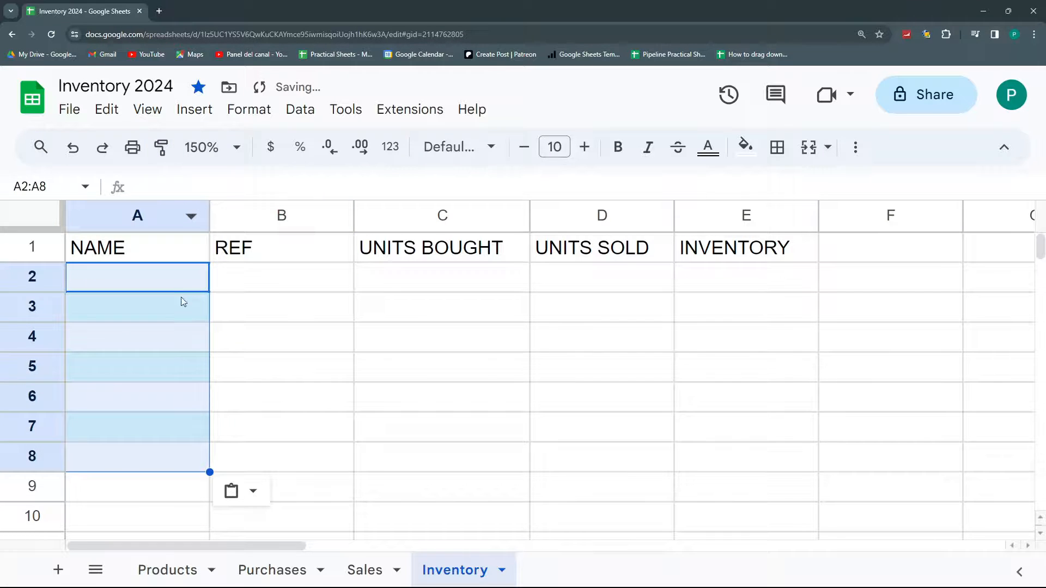
{"action": "left_click", "coordinate": [263, 278]}
{"action": "left_click", "coordinate": [158, 153]}
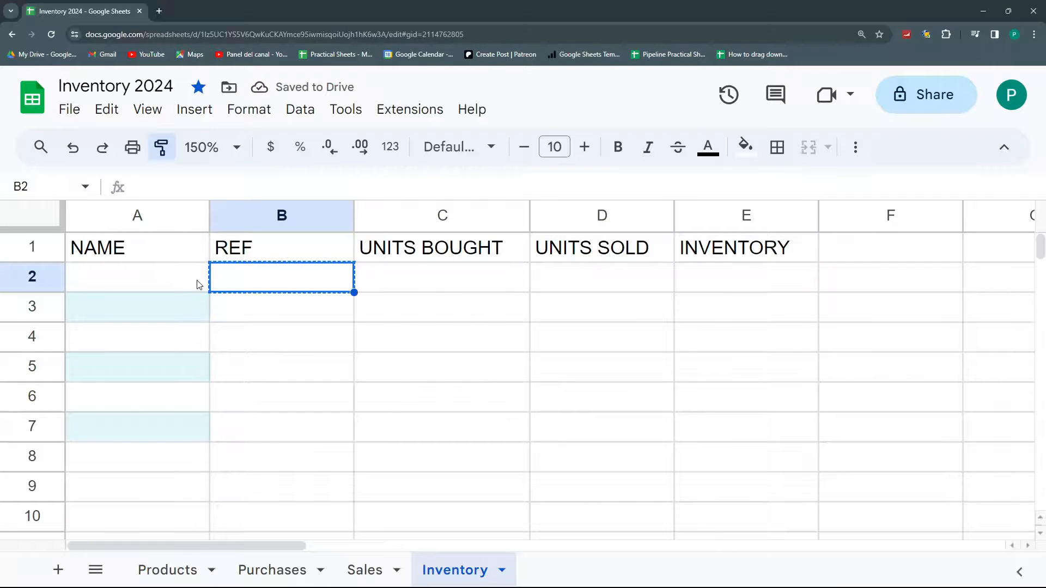
{"action": "left_click", "coordinate": [191, 309]}
Clear the formatting from the whole NAME column on the Inventory sheet
{"action": "left_click", "coordinate": [242, 110]}
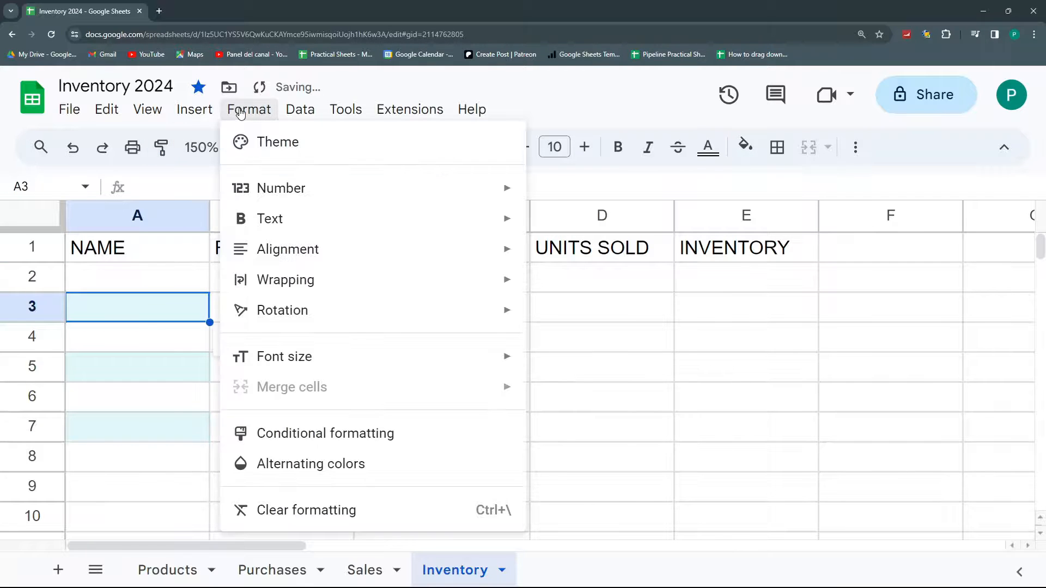
{"action": "left_click", "coordinate": [343, 513]}
{"action": "left_click", "coordinate": [161, 213]}
{"action": "left_click", "coordinate": [249, 110]}
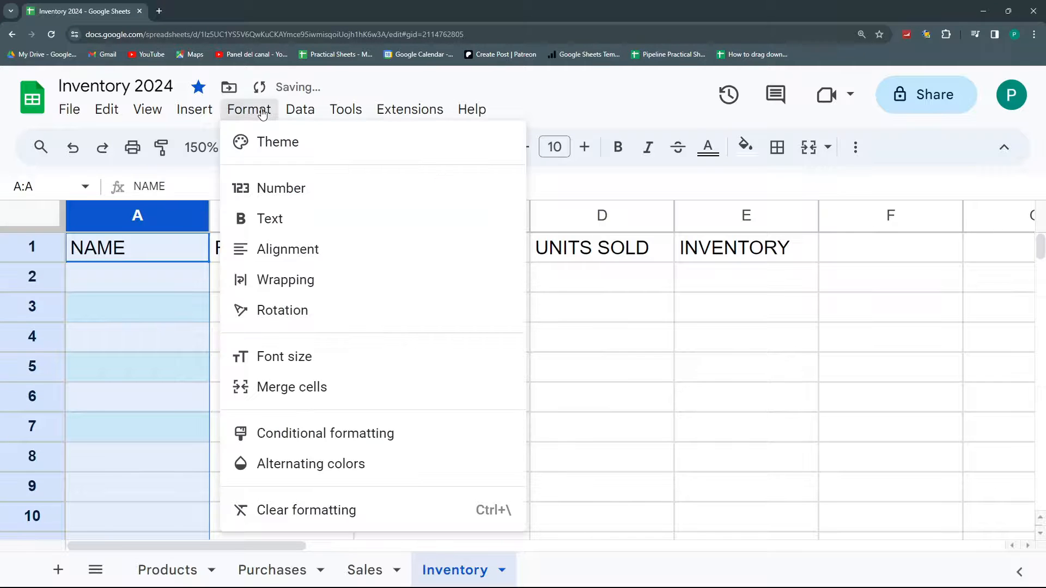
{"action": "left_click", "coordinate": [322, 511]}
{"action": "left_click", "coordinate": [228, 354]}
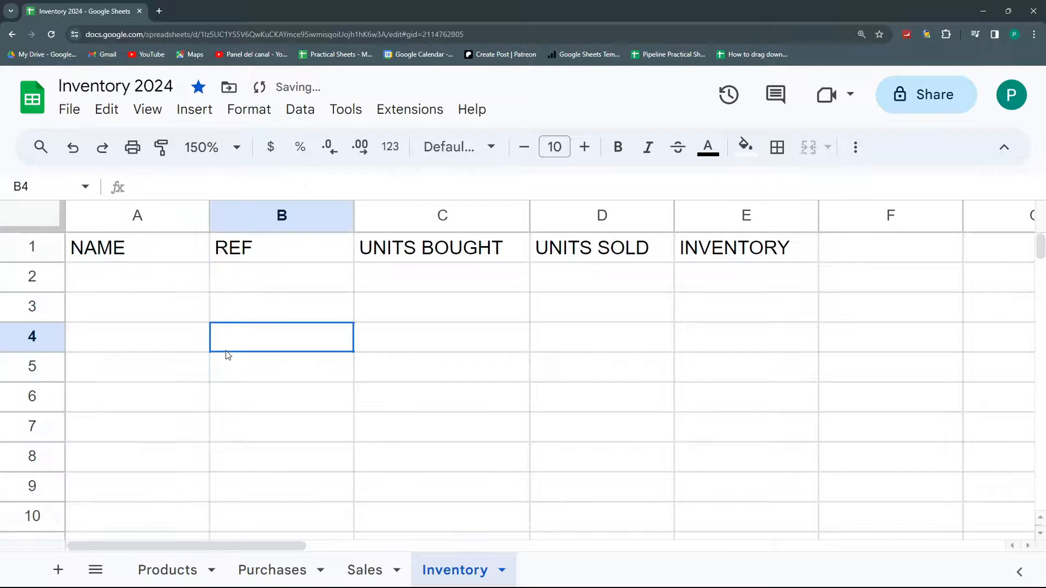
{"action": "left_click", "coordinate": [158, 284]}
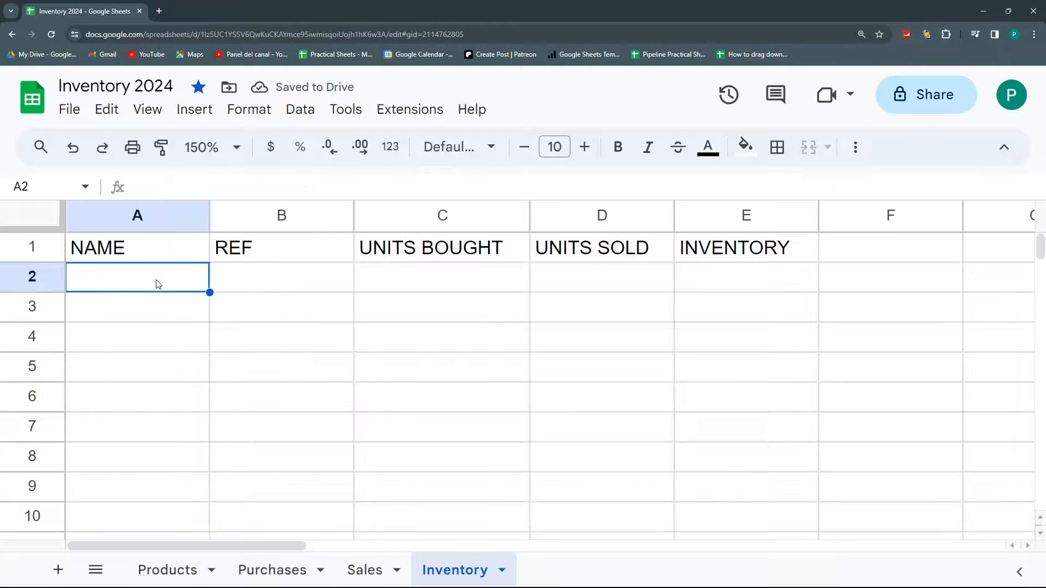
{"action": "type", "text": "="}
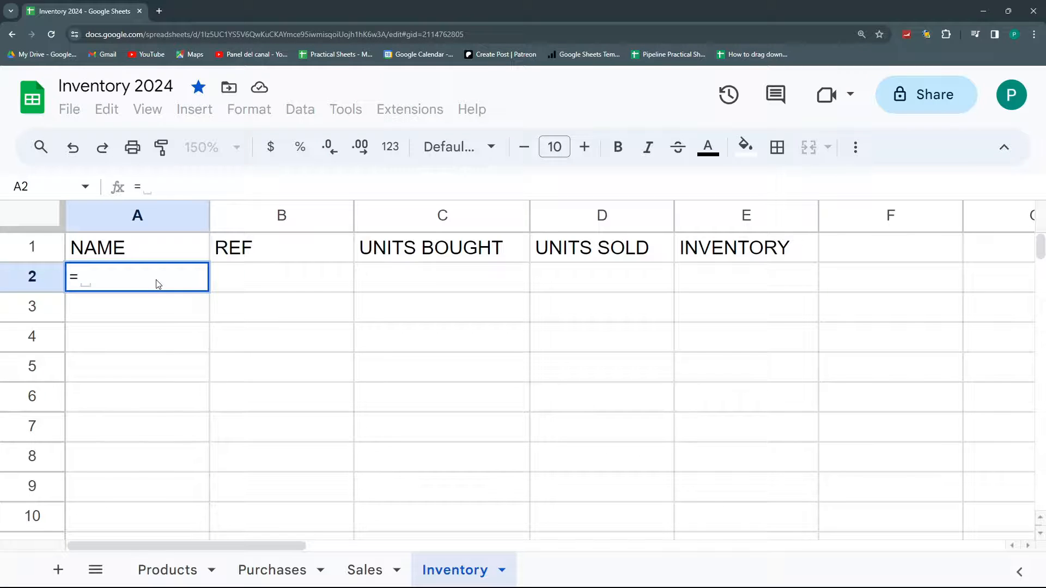
{"action": "type", "text": "{"}
{"action": "left_click", "coordinate": [192, 559]}
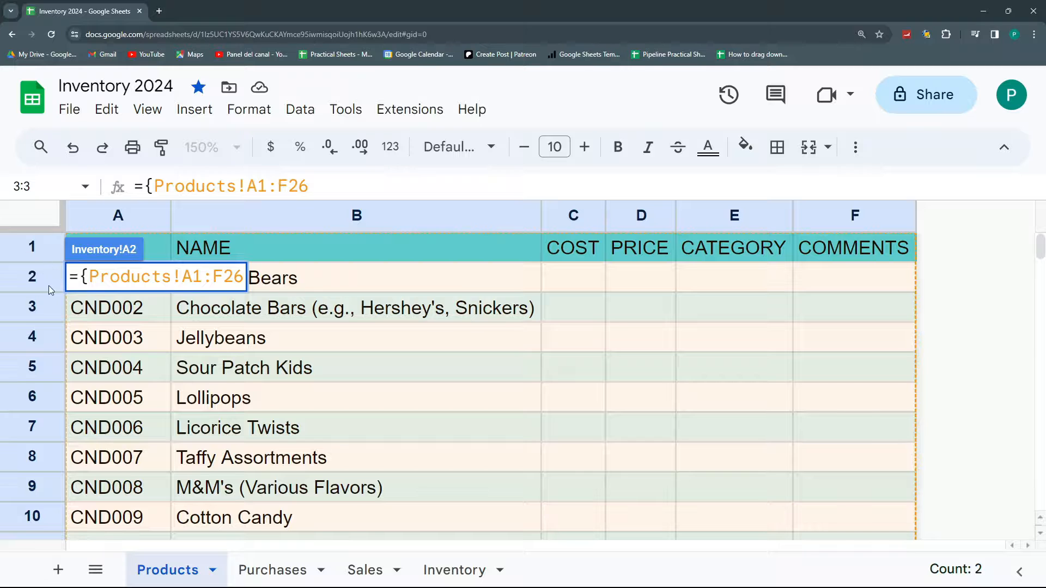
{"action": "key", "text": "Return"}
{"action": "key", "text": "Delete"}
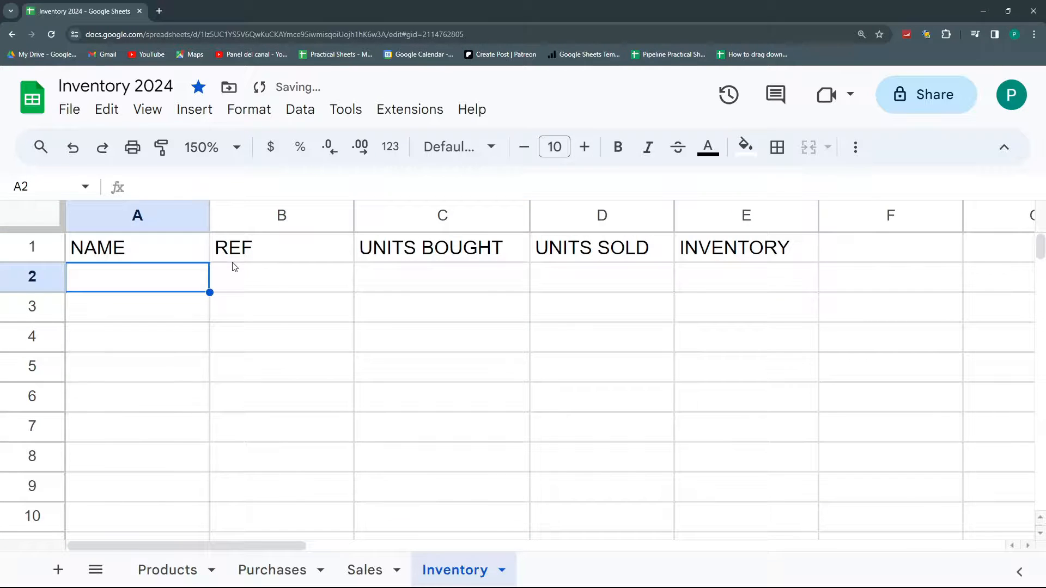
Enter ={Products!A2:A1000 in Inventory cell A2, referencing the first column of the Products sheet from row 2 to the last row
{"action": "type", "text": "={"}
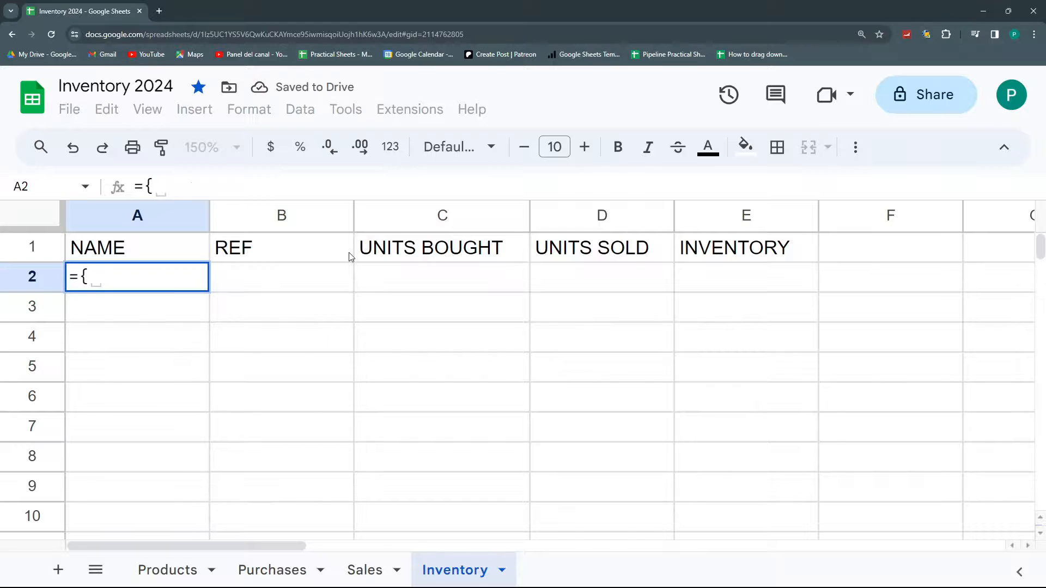
{"action": "left_click", "coordinate": [182, 568]}
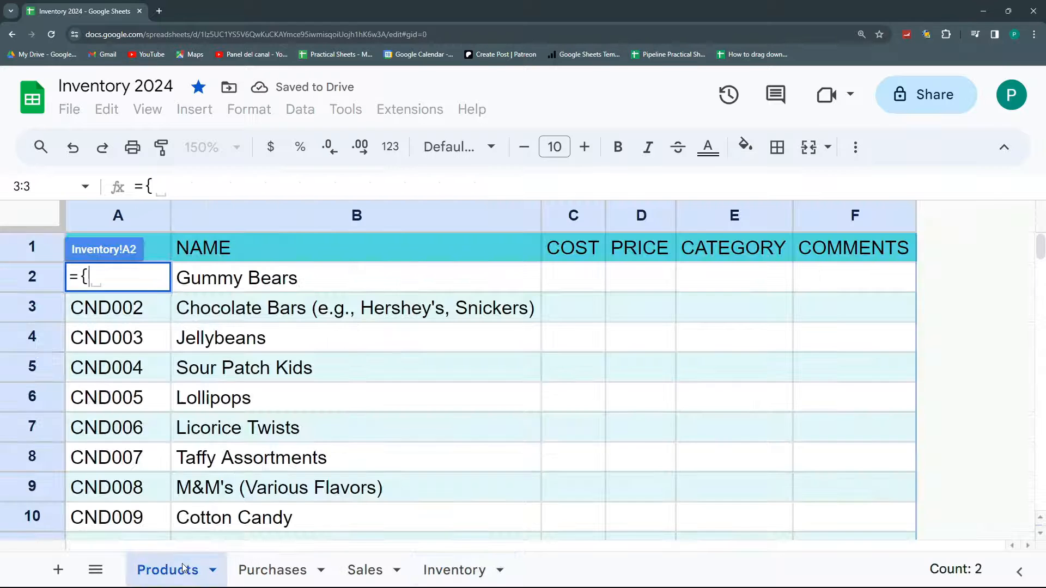
{"action": "left_click", "coordinate": [194, 278]}
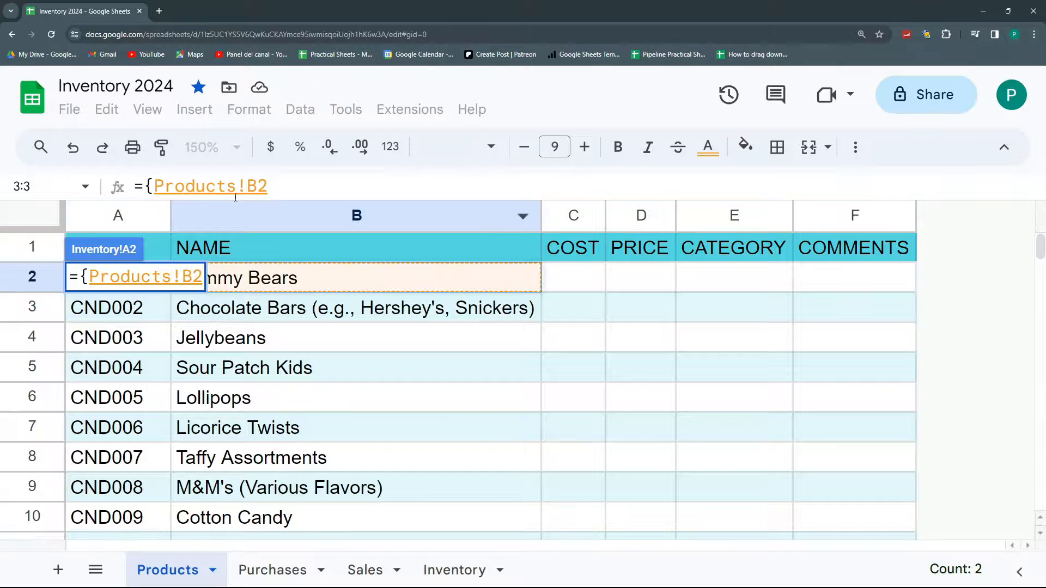
{"action": "left_click", "coordinate": [182, 272]}
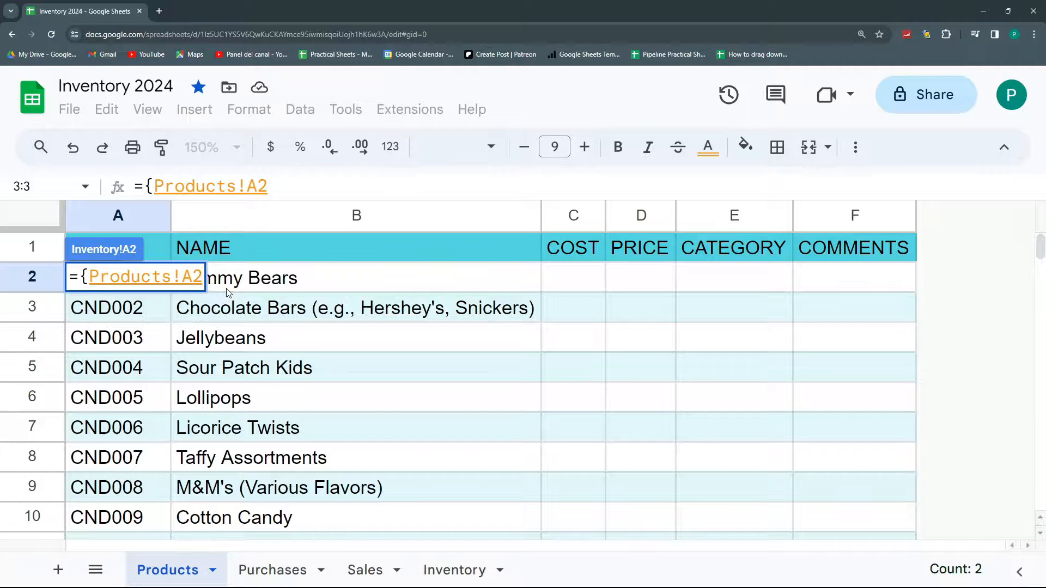
{"action": "key", "text": "ctrl+shift+Down"}
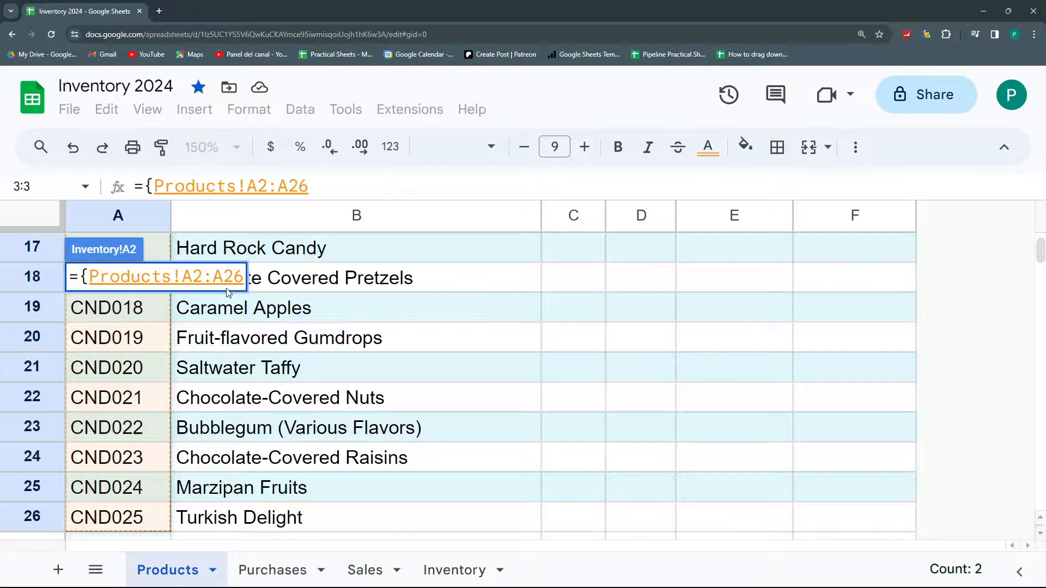
{"action": "key", "text": "ctrl+shift+Down"}
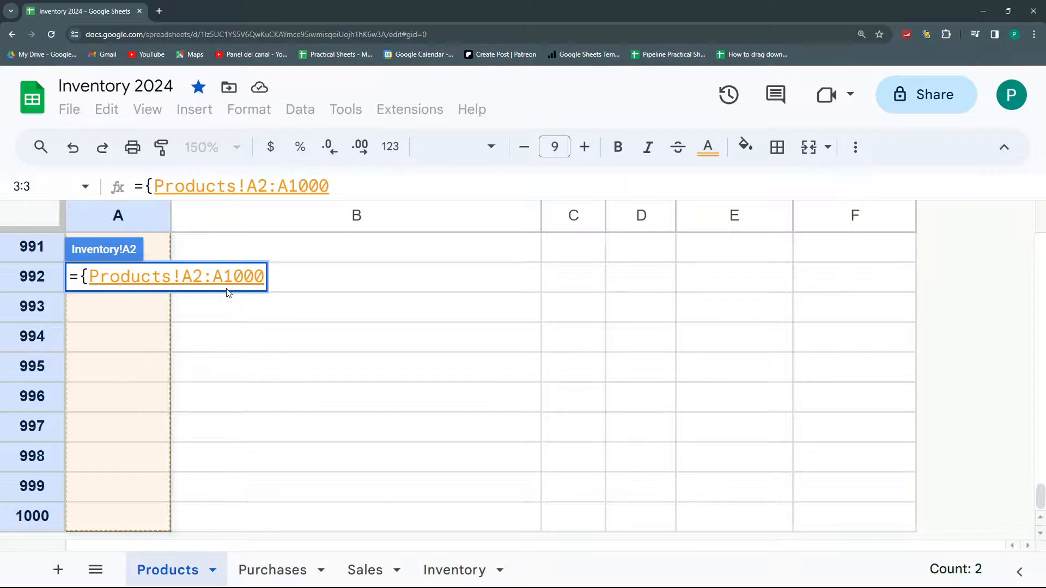
{"action": "key", "text": "Return"}
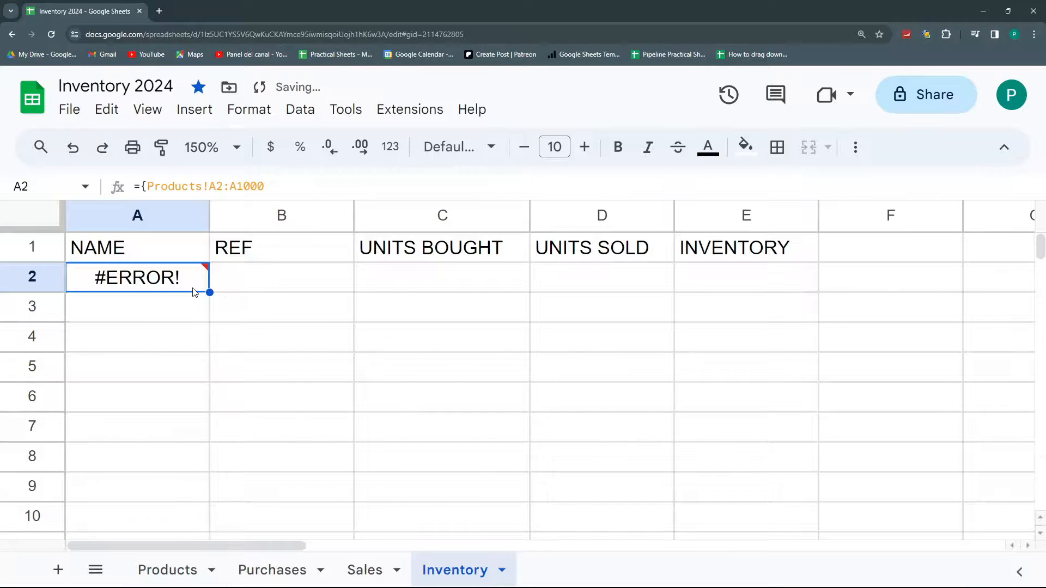
Complete the formula in Inventory cell A2 with a closing brace as ={Products!A2:A1000} and check the filled column
{"action": "left_click", "coordinate": [279, 188]}
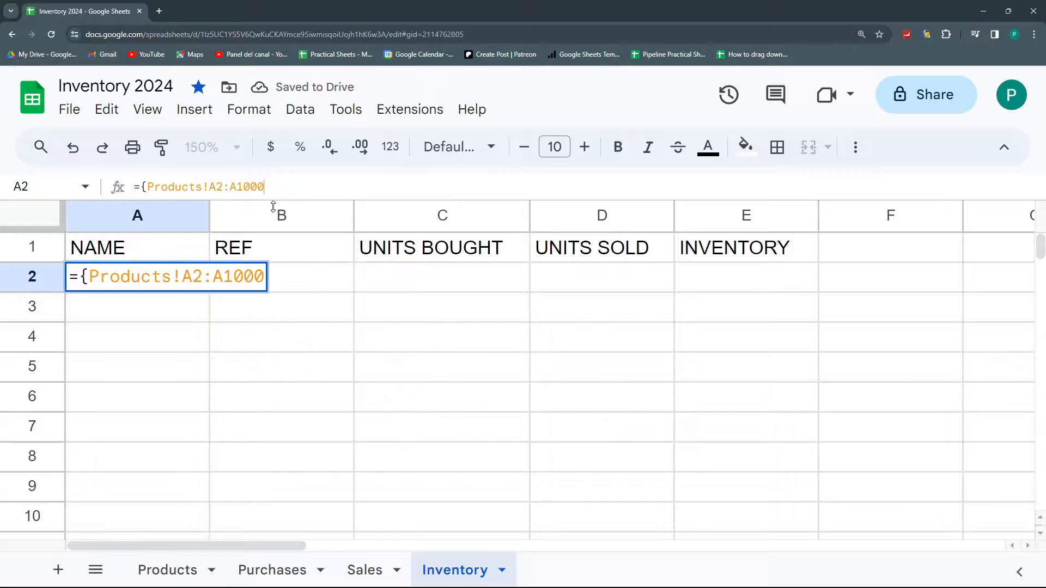
{"action": "type", "text": "}"}
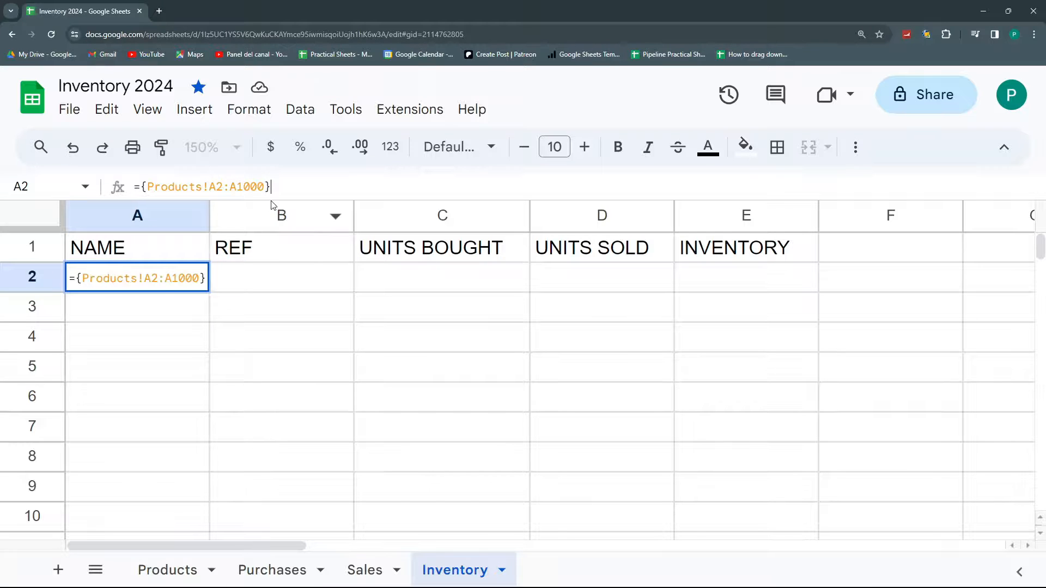
{"action": "key", "text": "Return"}
{"action": "left_click", "coordinate": [183, 281]}
{"action": "scroll", "coordinate": [182, 281], "scroll_direction": "down", "scroll_amount": 5}
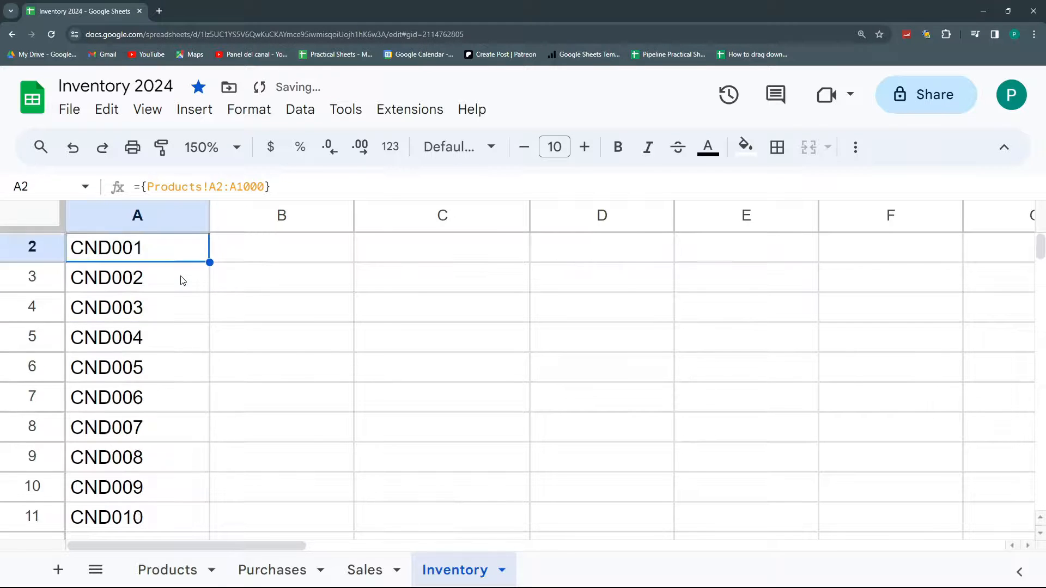
{"action": "scroll", "coordinate": [182, 280], "scroll_direction": "up", "scroll_amount": 5}
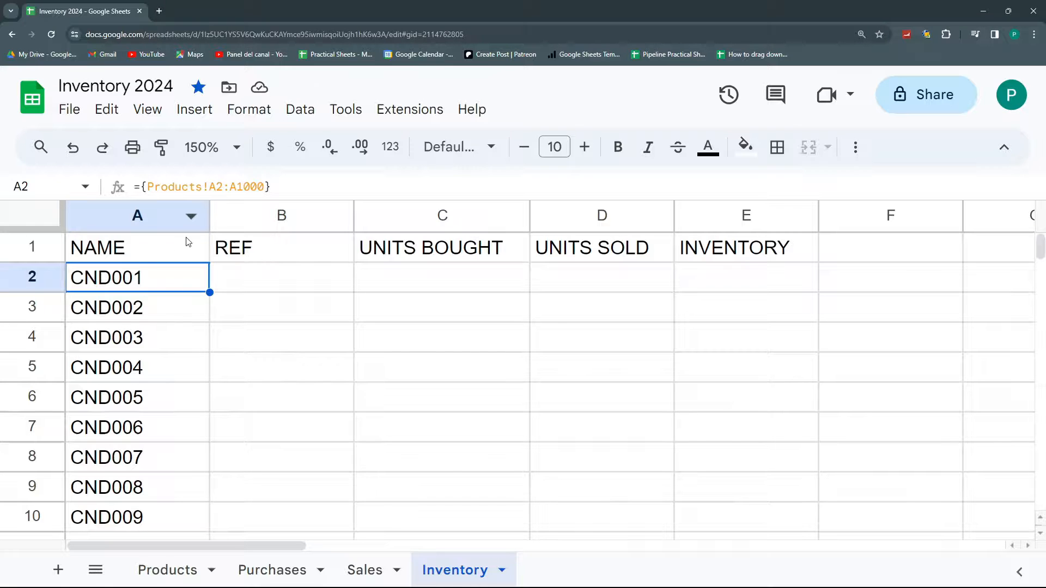
Change the array formula in Inventory cell A2 to ={Products!B2:B1000} and widen column A to fit the product names
{"action": "key", "text": "F2"}
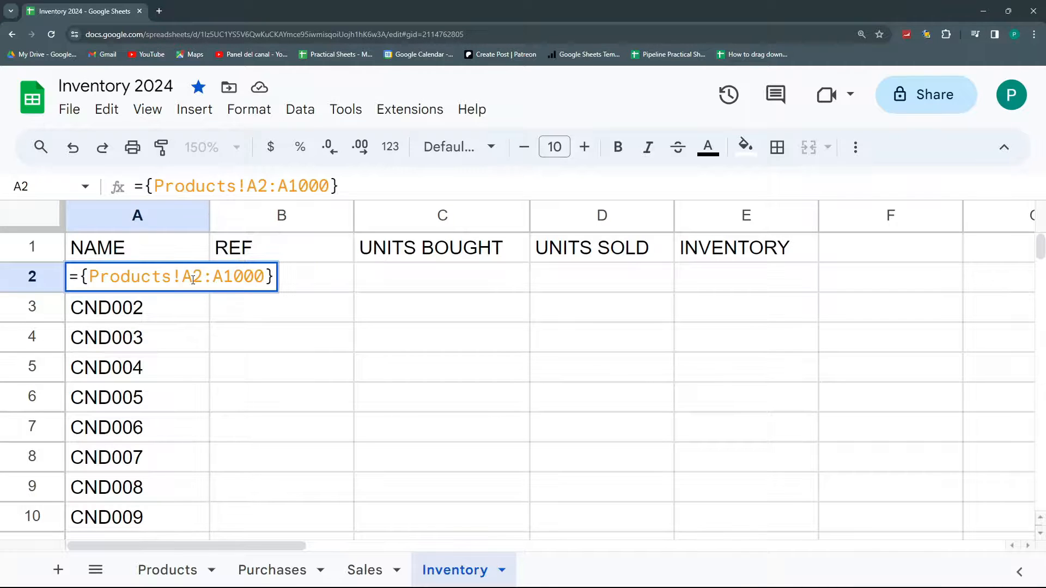
{"action": "key", "text": "shift+Left"}
{"action": "type", "text": "B"}
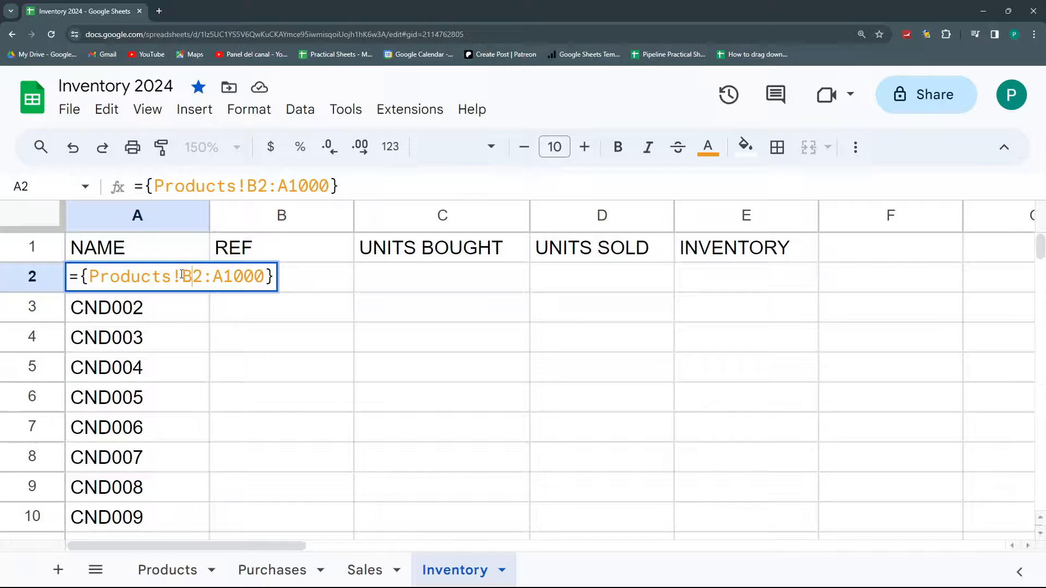
{"action": "key", "text": "shift+Right"}
{"action": "type", "text": "B"}
{"action": "key", "text": "Return"}
{"action": "left_click", "coordinate": [172, 287]}
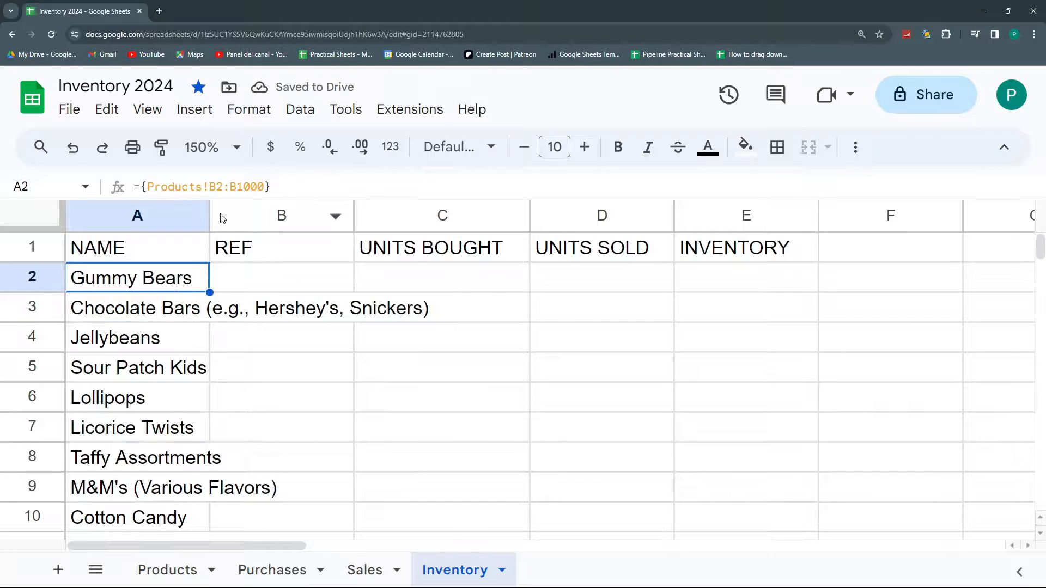
{"action": "left_click_drag", "start_coordinate": [209, 216], "coordinate": [461, 218]}
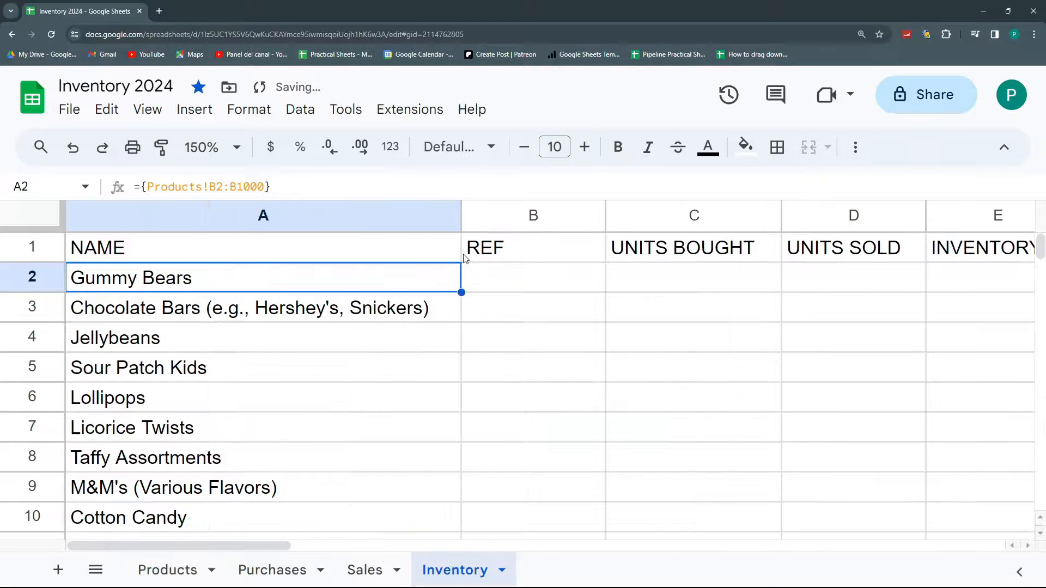
Copy the XLOOKUP formula from Purchases cell B2 into Inventory cell B2 and narrow column A to bring the INVENTORY column into view
{"action": "left_click", "coordinate": [509, 282]}
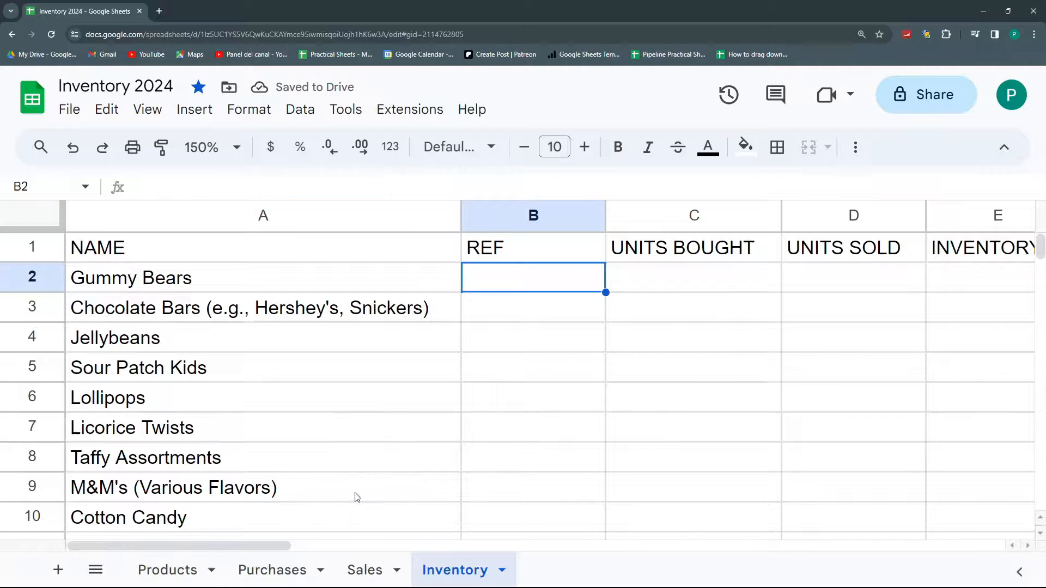
{"action": "left_click", "coordinate": [274, 569]}
{"action": "left_click", "coordinate": [334, 283]}
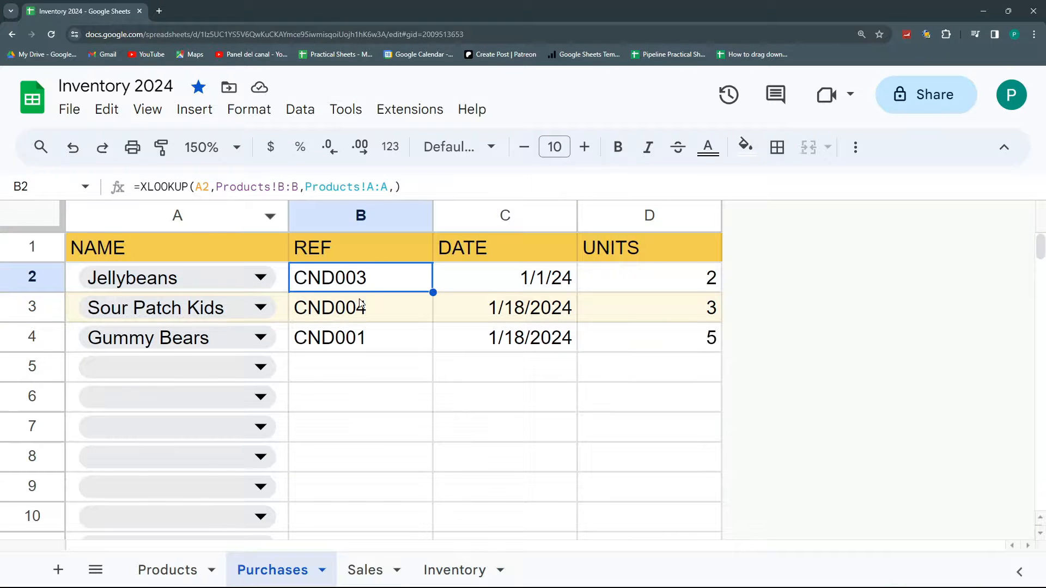
{"action": "key", "text": "ctrl+c"}
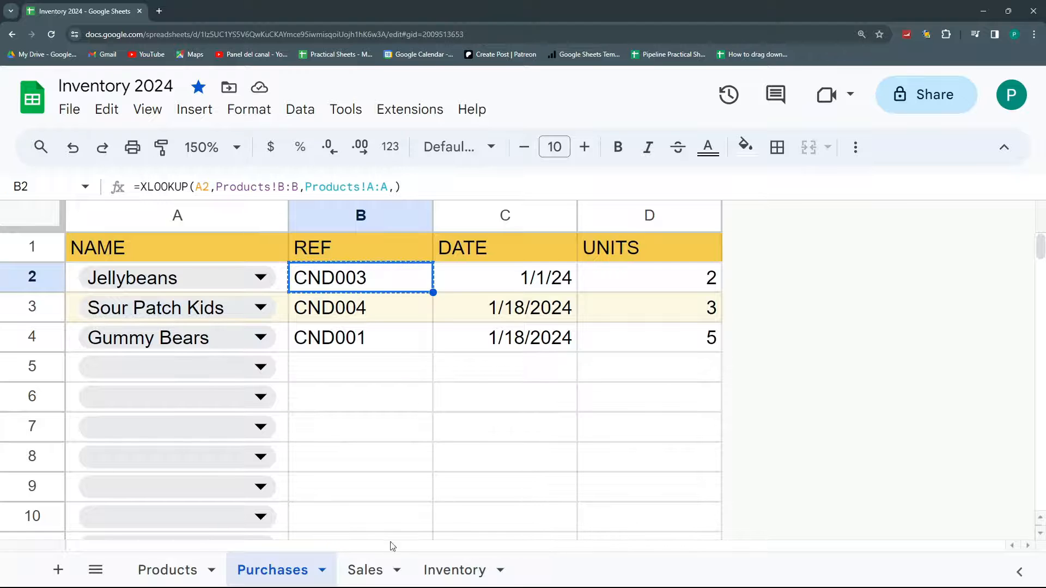
{"action": "left_click", "coordinate": [367, 576]}
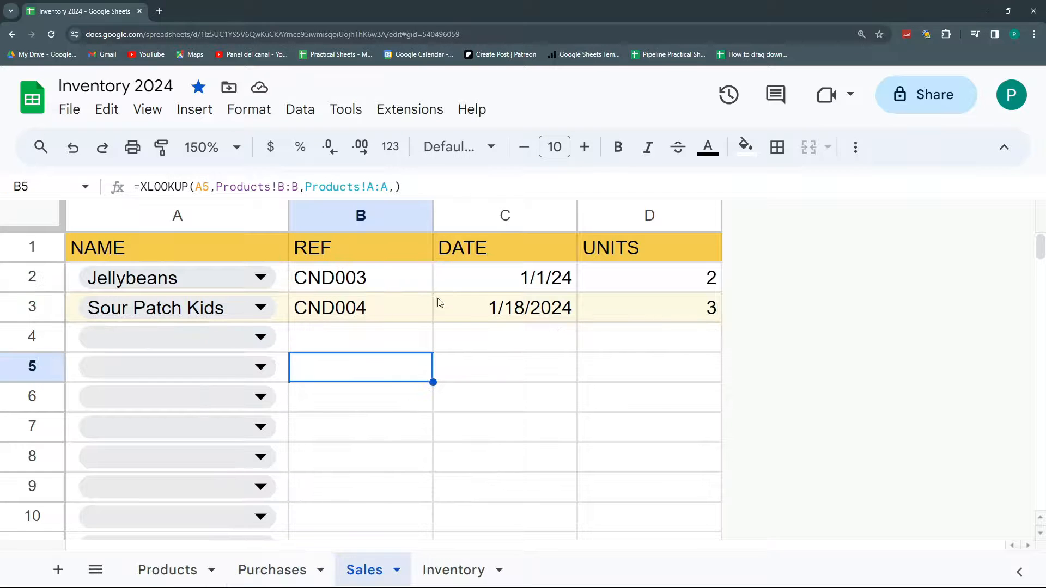
{"action": "left_click", "coordinate": [441, 569]}
{"action": "key", "text": "ctrl+v"}
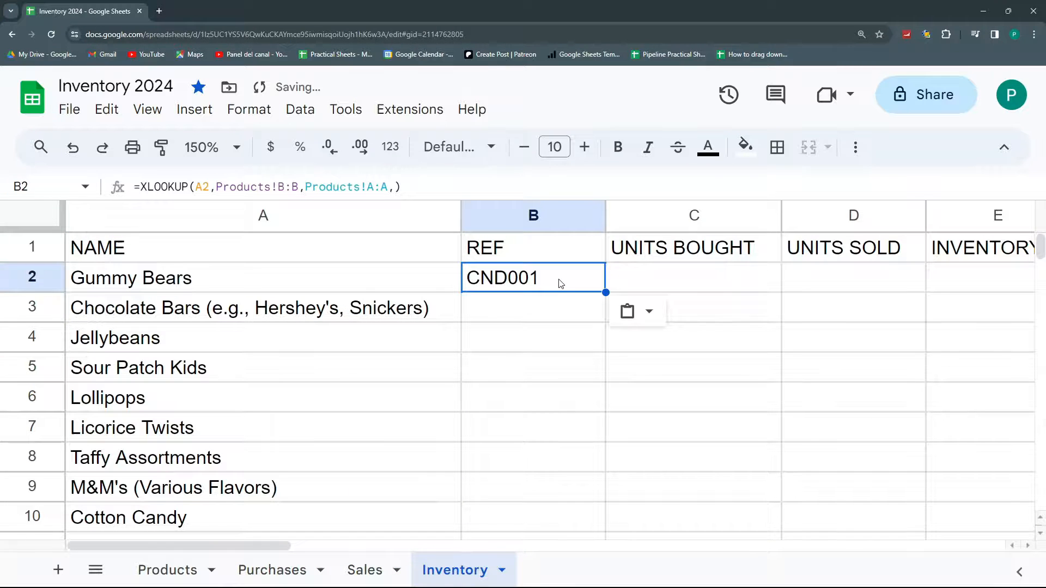
{"action": "left_click_drag", "start_coordinate": [539, 276], "coordinate": [937, 275]}
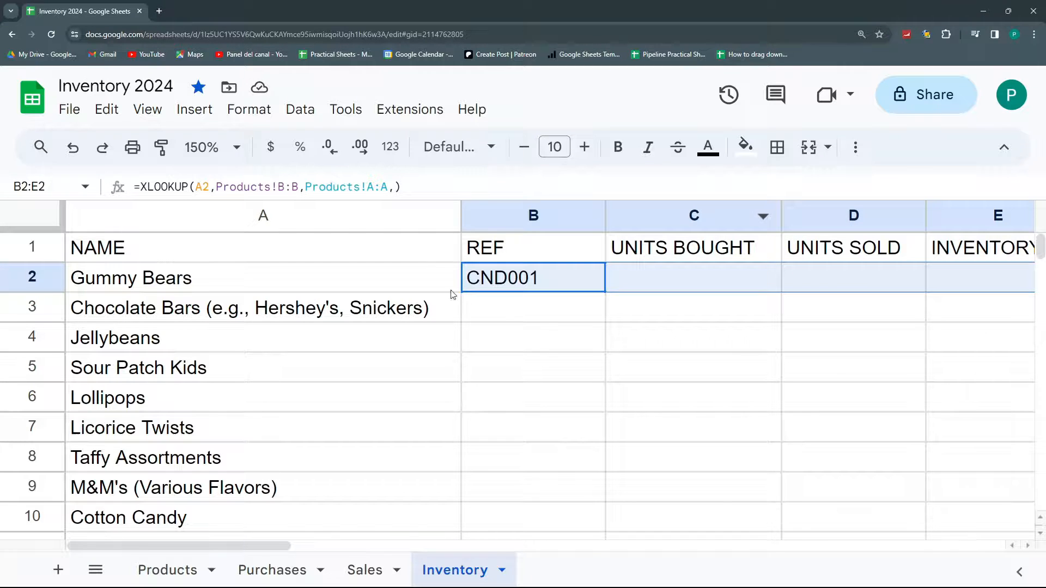
{"action": "left_click_drag", "start_coordinate": [466, 214], "coordinate": [313, 215]}
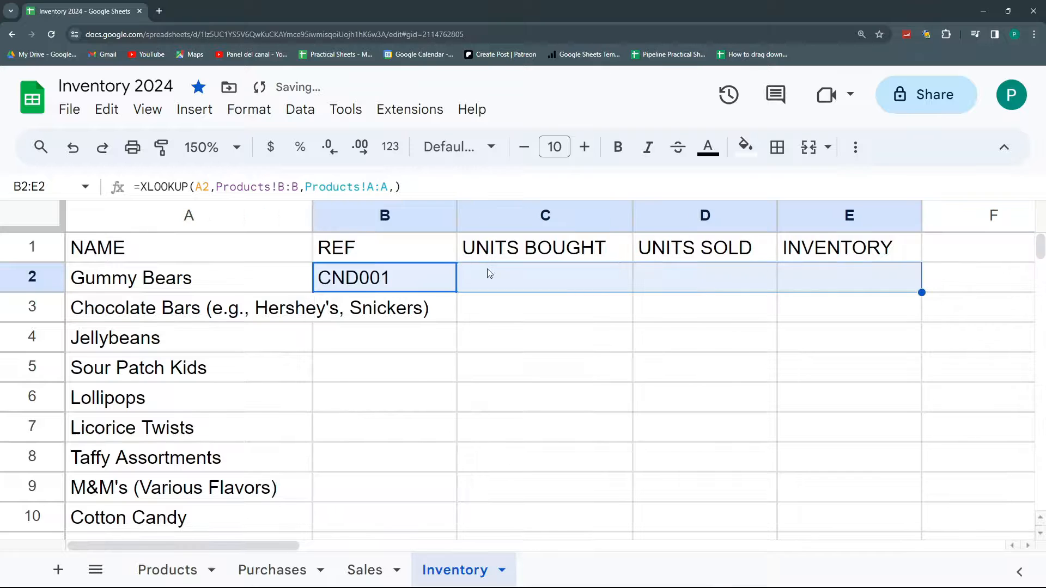
Enter =SUMIF(Purchases!A1:D3) in the first Units Bought cell, C2, of the Inventory sheet
{"action": "left_click", "coordinate": [495, 281]}
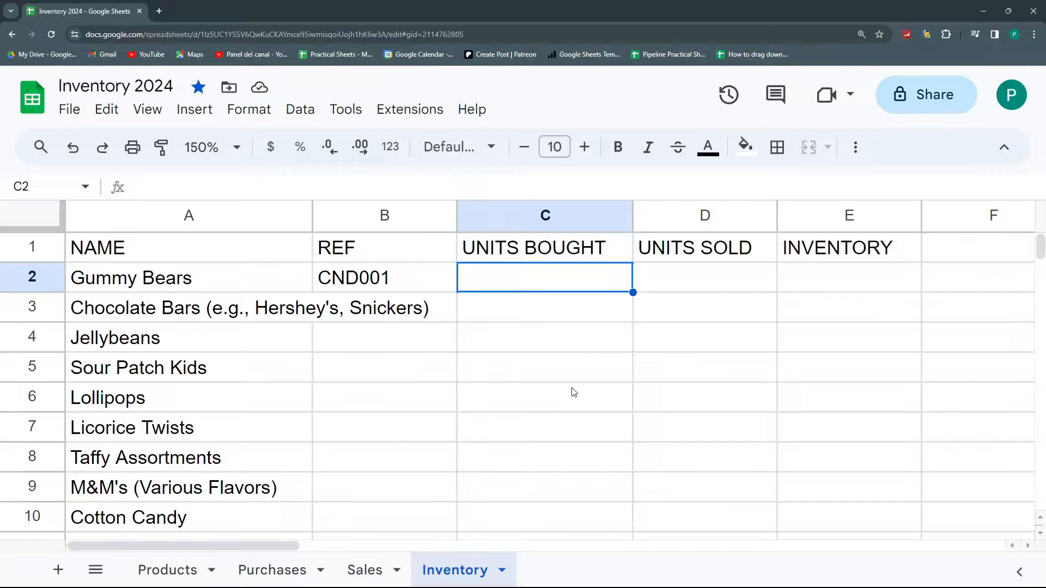
{"action": "type", "text": "=SUM"}
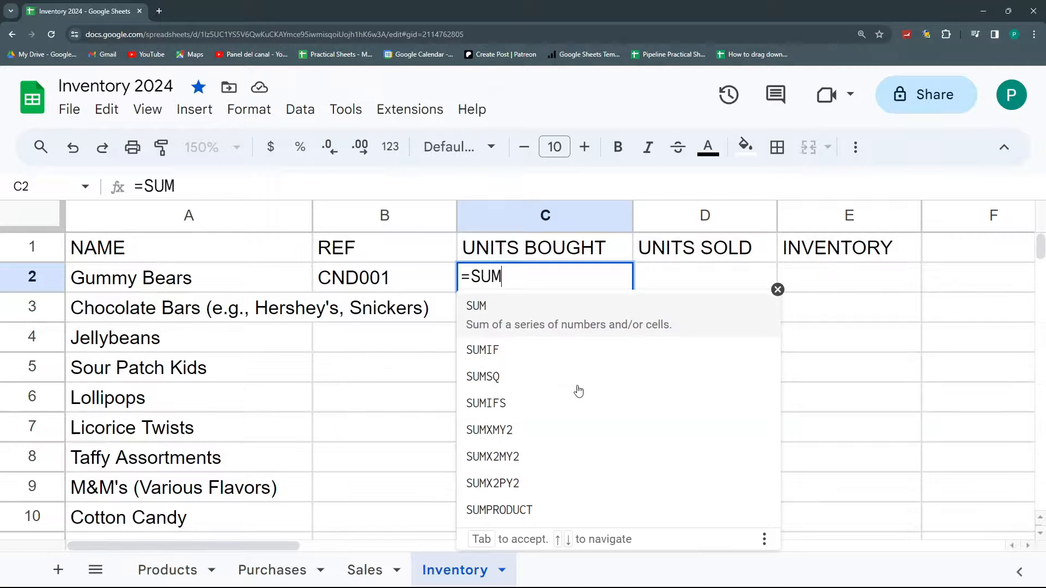
{"action": "type", "text": "IF("}
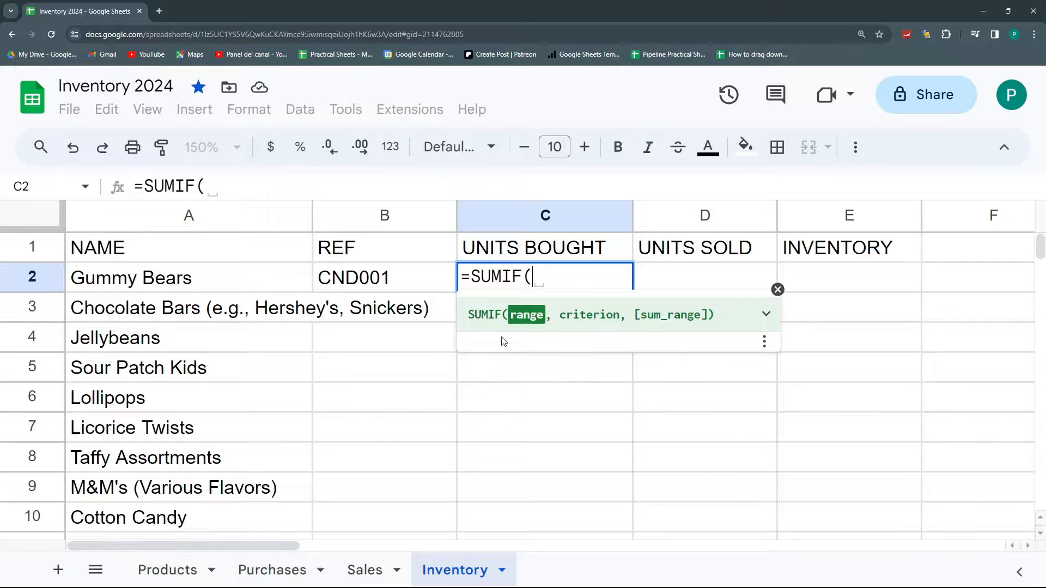
{"action": "left_click", "coordinate": [280, 570]}
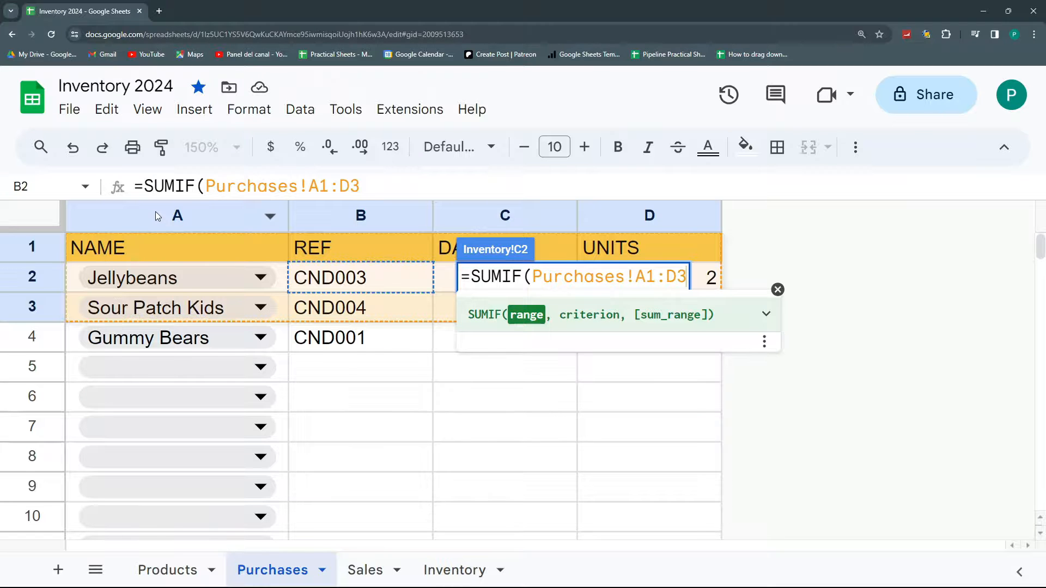
{"action": "key", "text": "Return"}
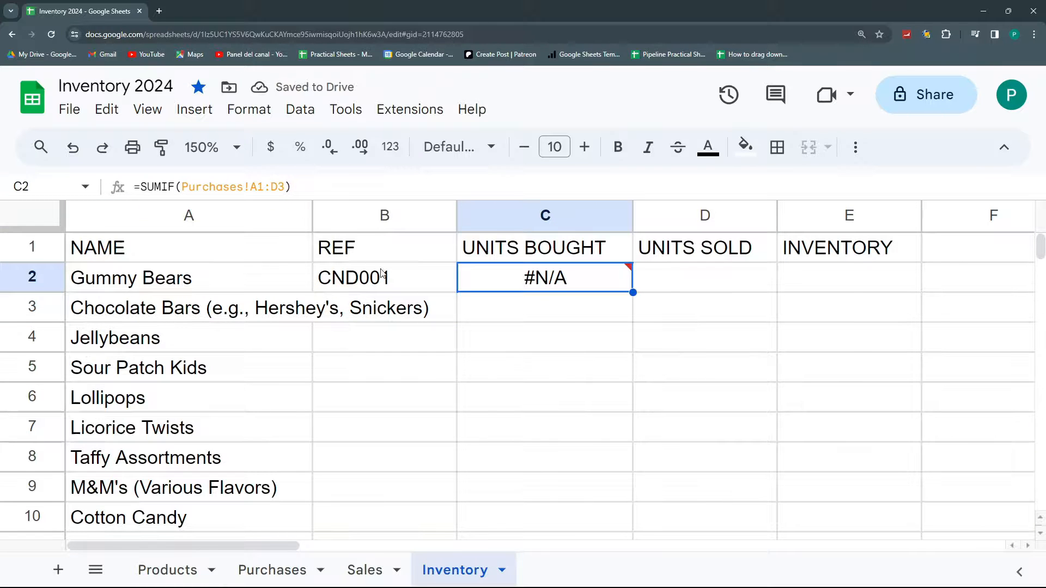
{"action": "mouse_move", "coordinate": [546, 289]}
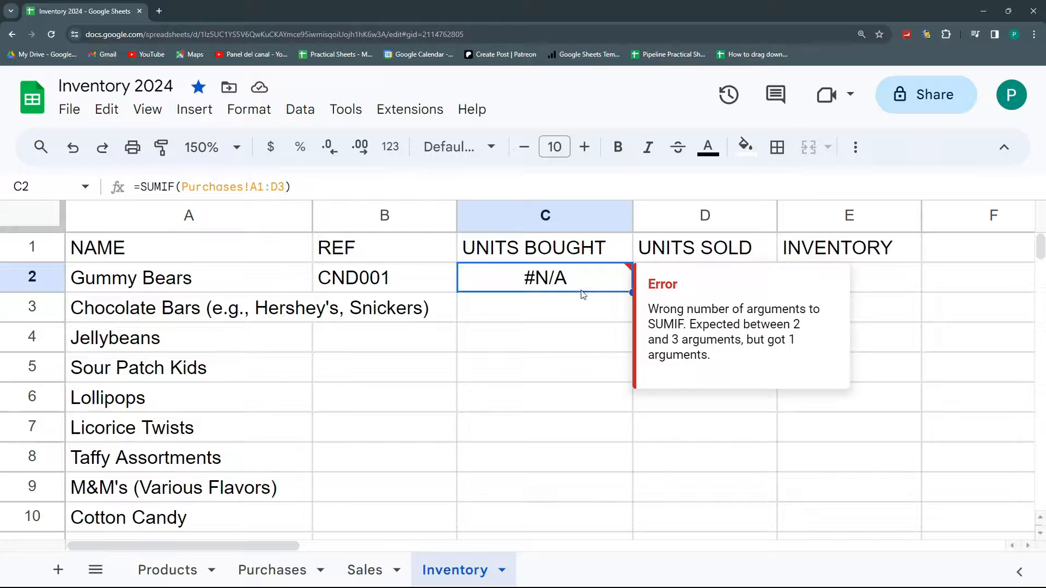
Replace the SUMIF range in Inventory cell C2 with the whole product name column, Purchases!A:A
{"action": "left_click", "coordinate": [575, 307]}
{"action": "double_click", "coordinate": [574, 272]}
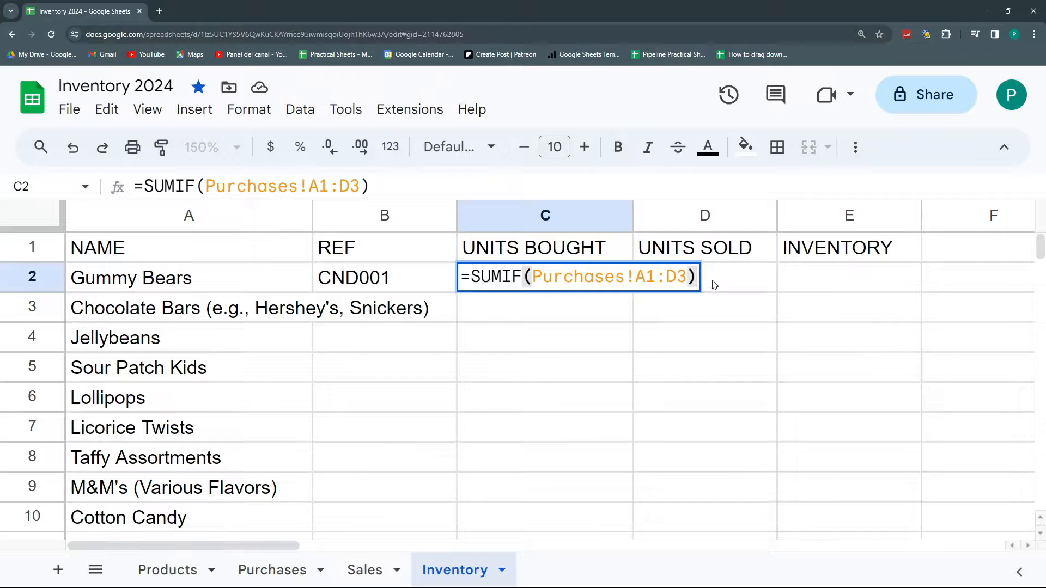
{"action": "left_click", "coordinate": [686, 276]}
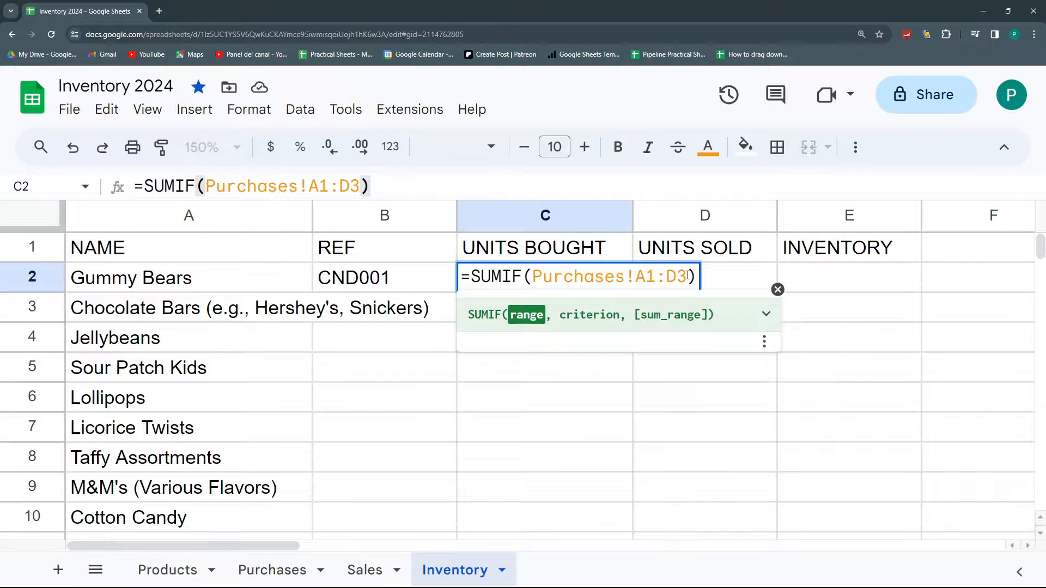
{"action": "left_click_drag", "start_coordinate": [688, 276], "coordinate": [532, 276]}
{"action": "key", "text": "BackSpace"}
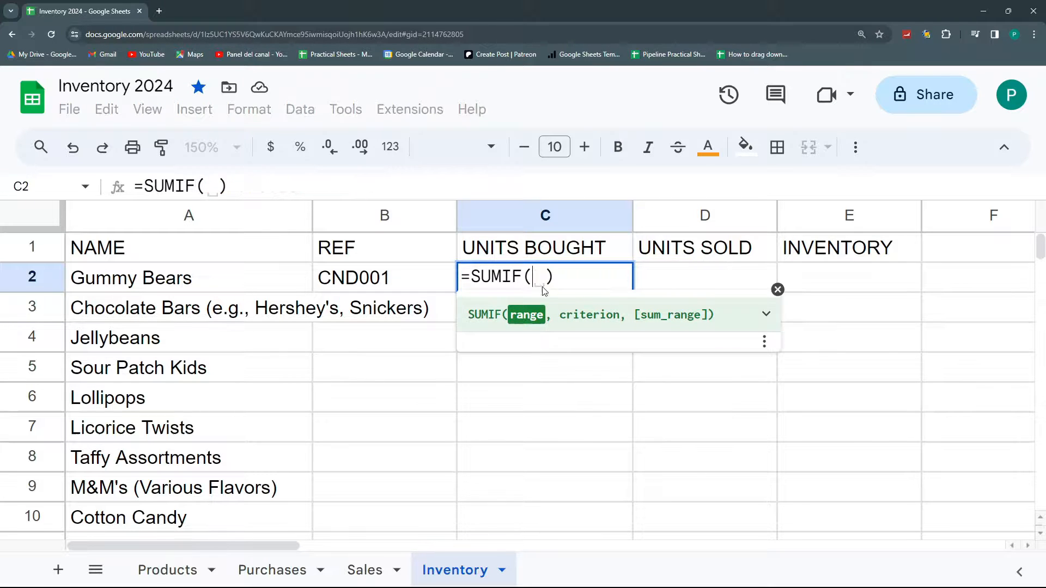
{"action": "left_click", "coordinate": [283, 568]}
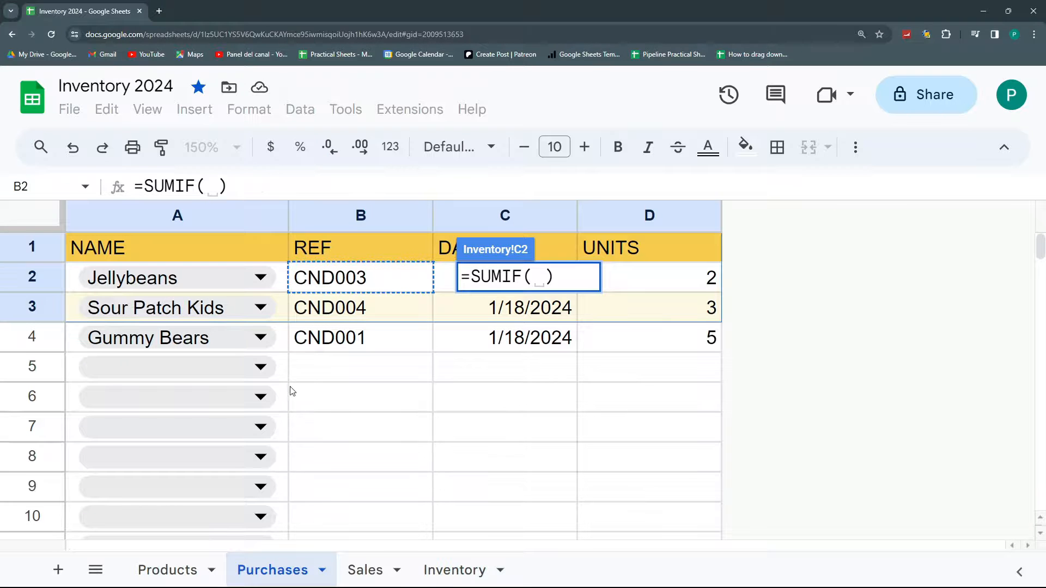
{"action": "left_click", "coordinate": [209, 218]}
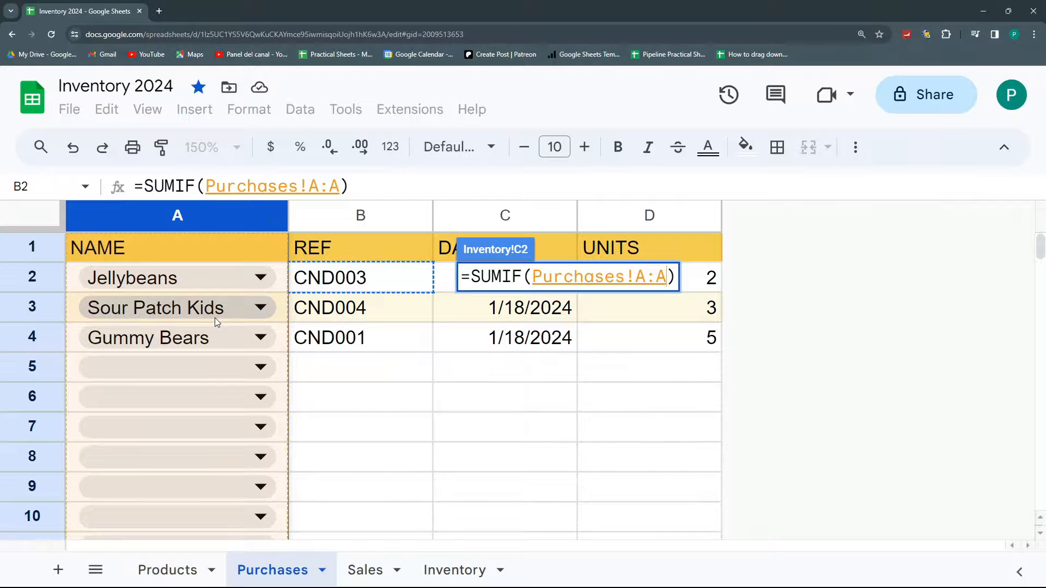
{"action": "type", "text": ","}
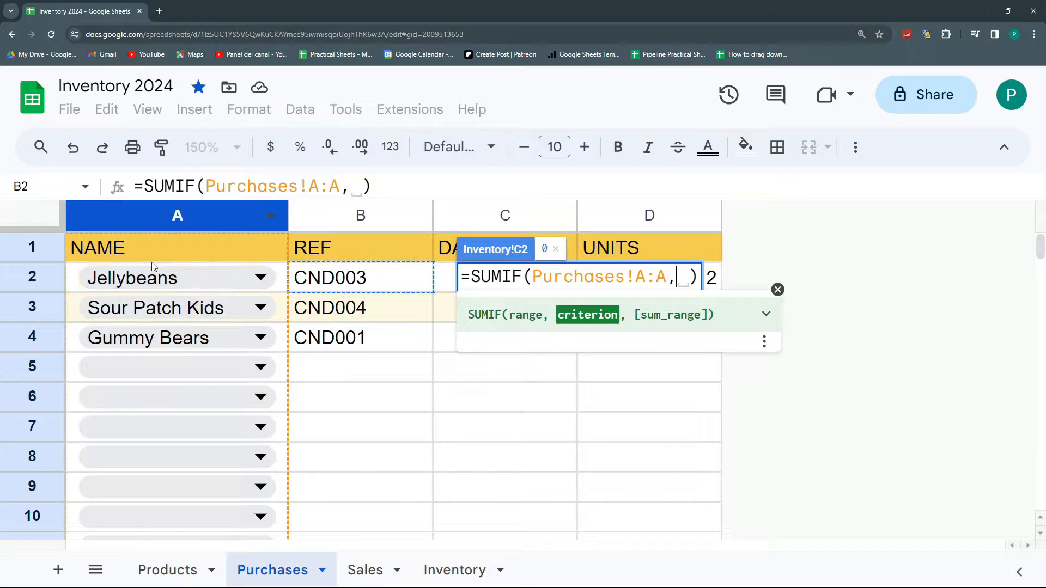
Add Inventory cell A2 as the SUMIF criterion and Purchases!A1:D3 as the sum range, and commit the formula
{"action": "left_click", "coordinate": [450, 572]}
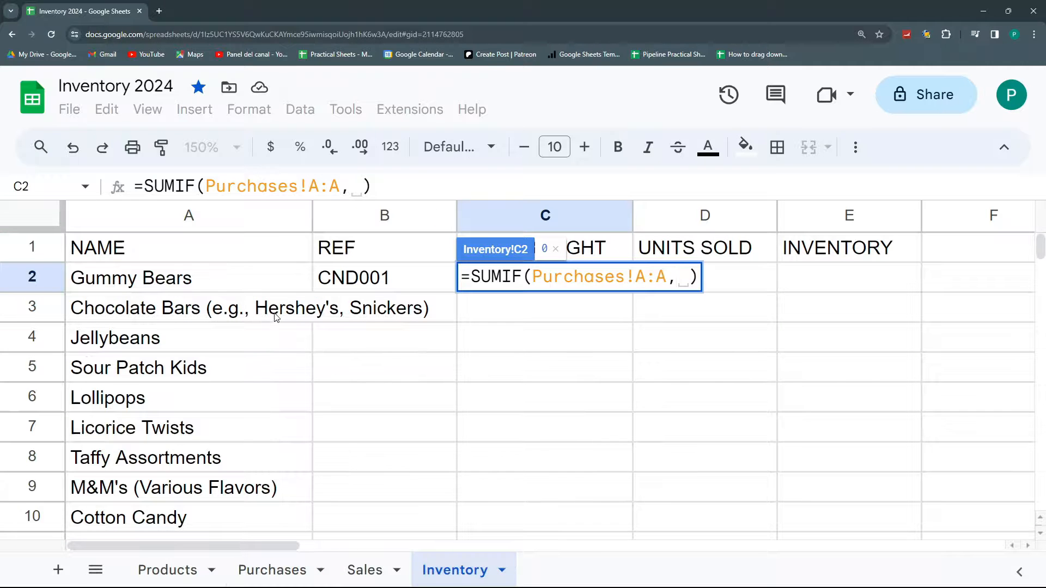
{"action": "left_click", "coordinate": [219, 282]}
{"action": "type", "text": ","}
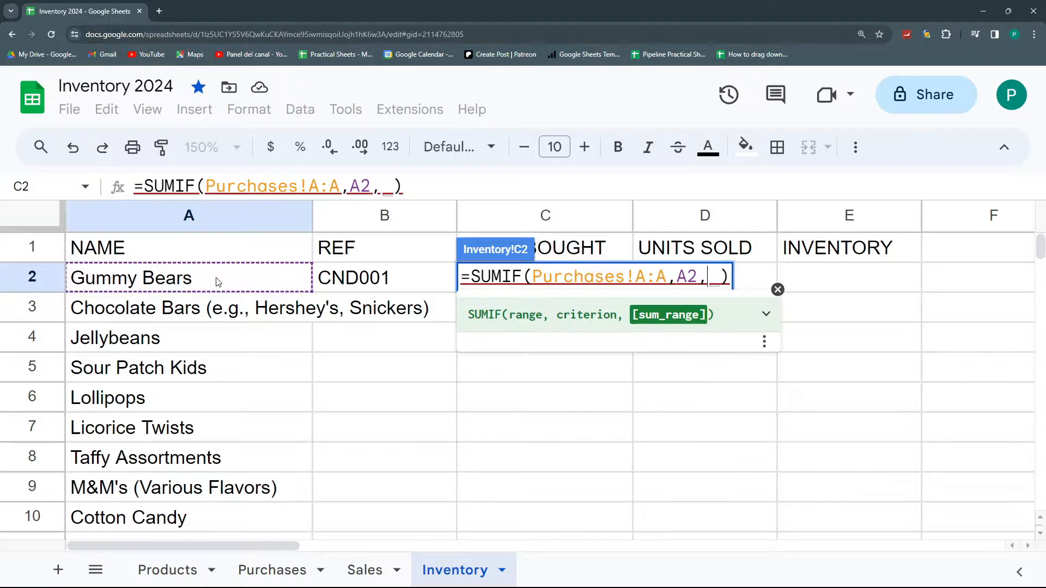
{"action": "left_click", "coordinate": [289, 570]}
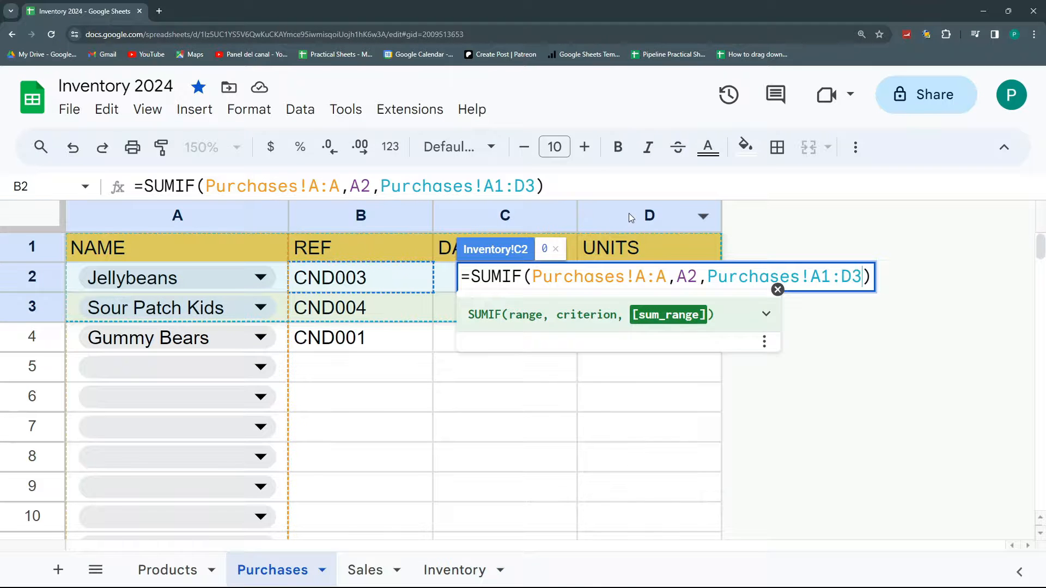
{"action": "left_click", "coordinate": [777, 289]}
{"action": "key", "text": "Return"}
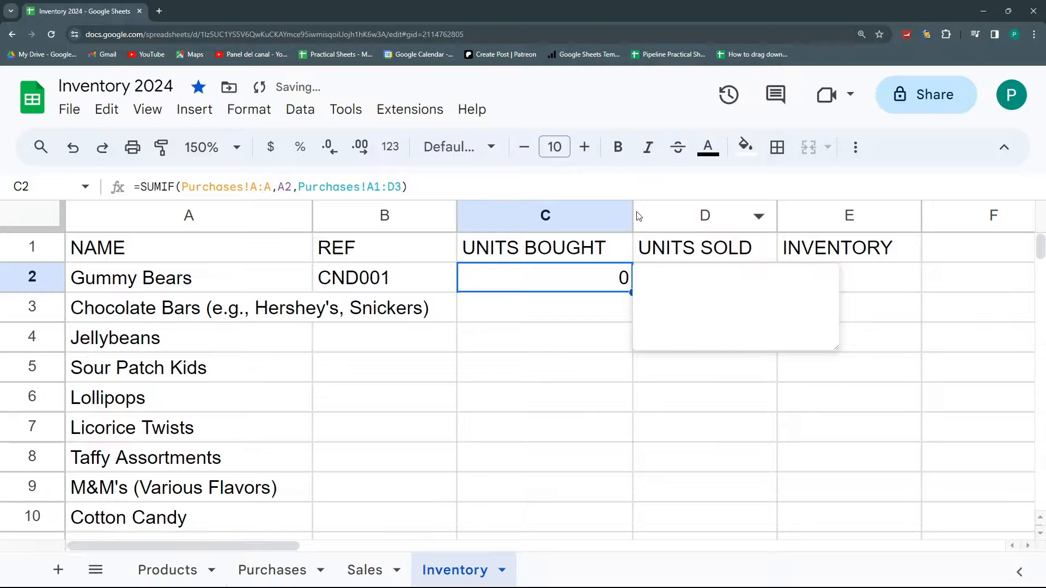
Change the sum range of the SUMIF formula in Inventory cell C2 to Purchases!D:D and decline the suggested autofill
{"action": "left_click", "coordinate": [600, 318]}
{"action": "left_click", "coordinate": [603, 278]}
{"action": "double_click", "coordinate": [604, 278]}
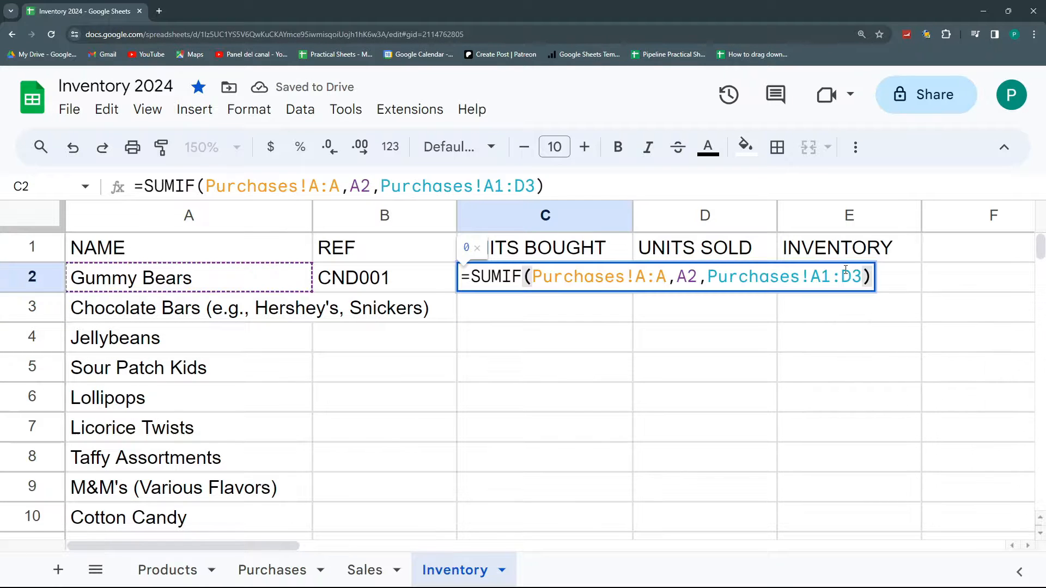
{"action": "left_click_drag", "start_coordinate": [835, 277], "coordinate": [814, 277]}
{"action": "type", "text": "d"}
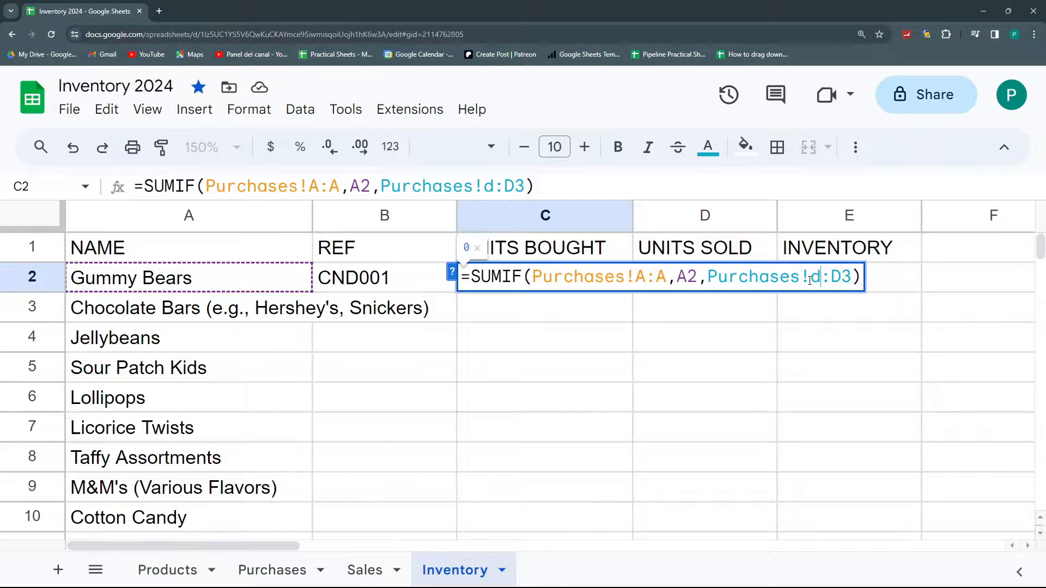
{"action": "key", "text": "BackSpace"}
{"action": "type", "text": "D"}
{"action": "key", "text": "Right"}
{"action": "key", "text": "Delete"}
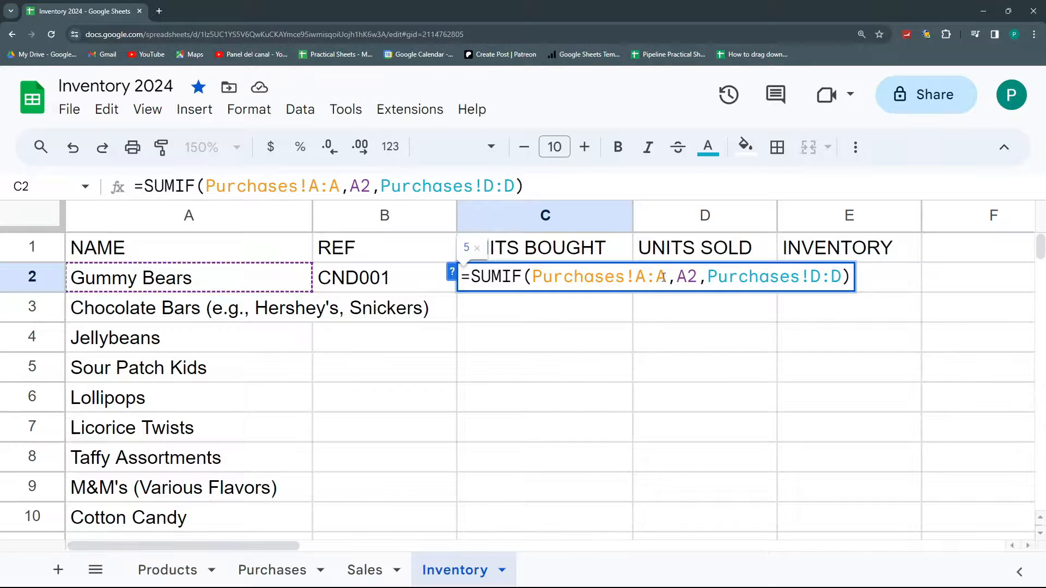
{"action": "left_click_drag", "start_coordinate": [666, 277], "coordinate": [534, 274]}
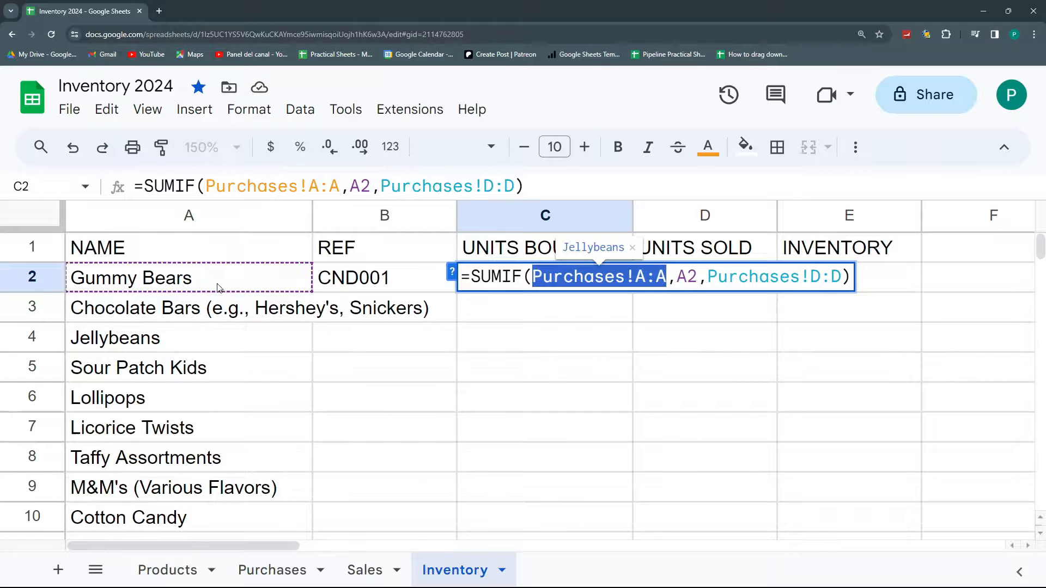
{"action": "key", "text": "Return"}
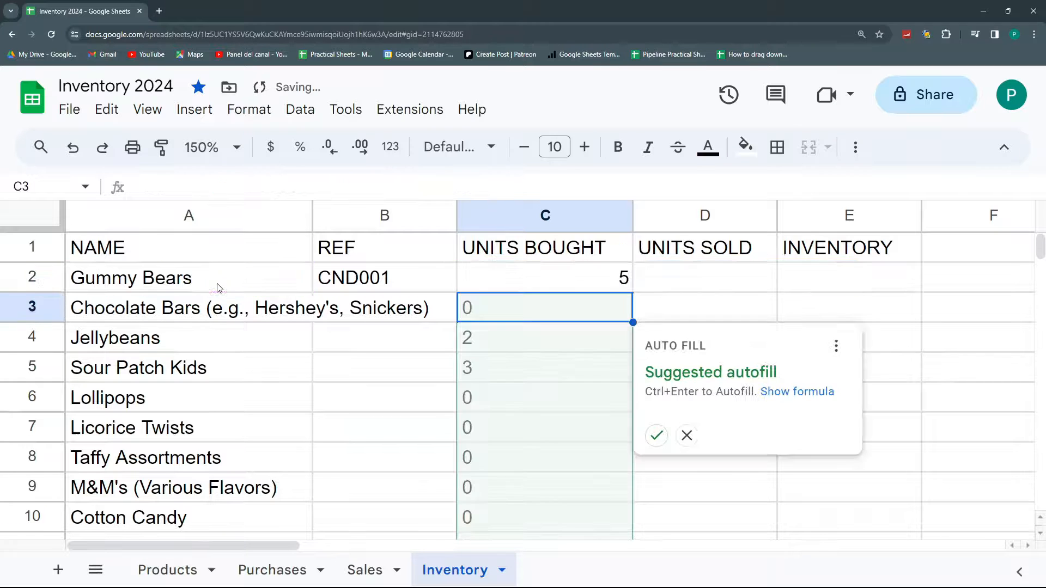
{"action": "left_click", "coordinate": [687, 436]}
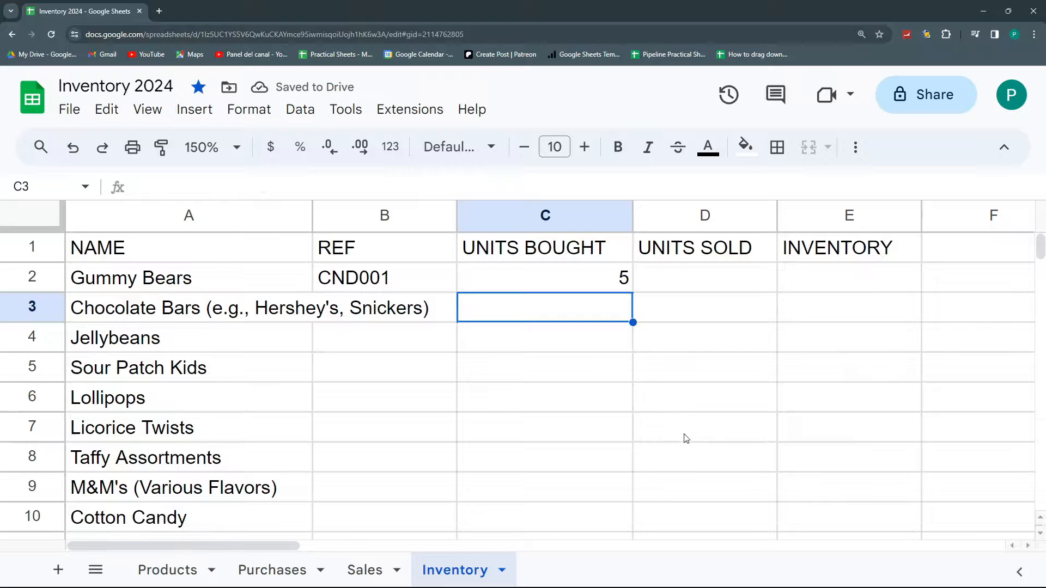
{"action": "left_click", "coordinate": [589, 280]}
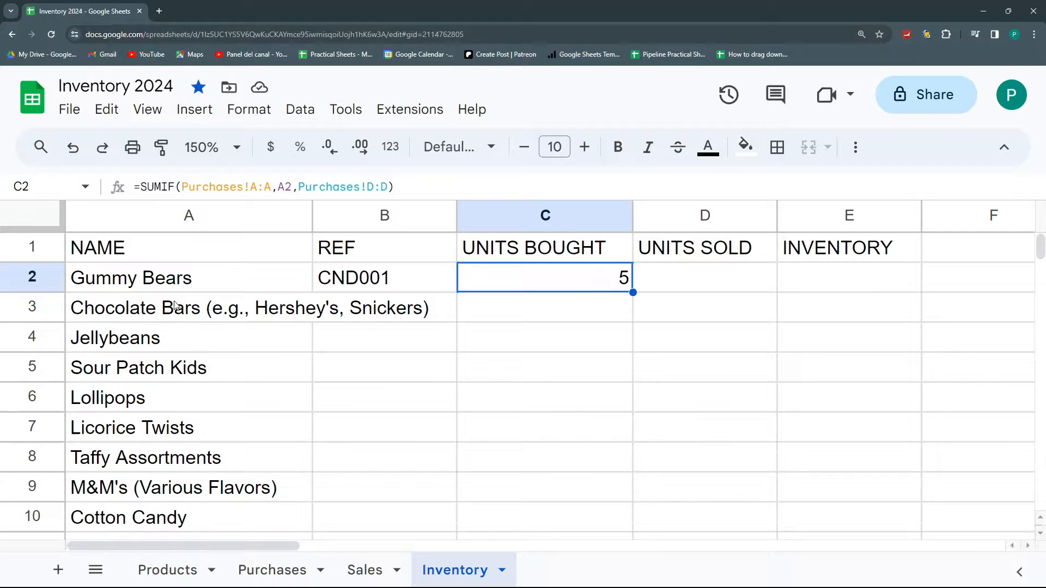
Add a Gummy Bears purchase dated 1/25/2024 with 2 units in row 5 of Purchases and check Units Bought on the Inventory sheet
{"action": "left_click", "coordinate": [290, 561]}
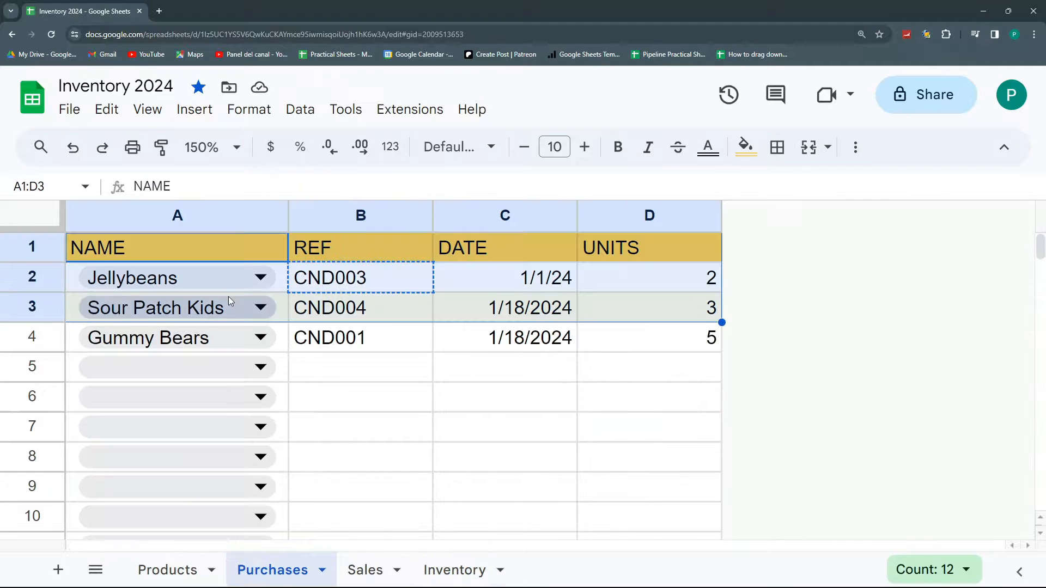
{"action": "left_click", "coordinate": [536, 346]}
{"action": "left_click", "coordinate": [695, 339]}
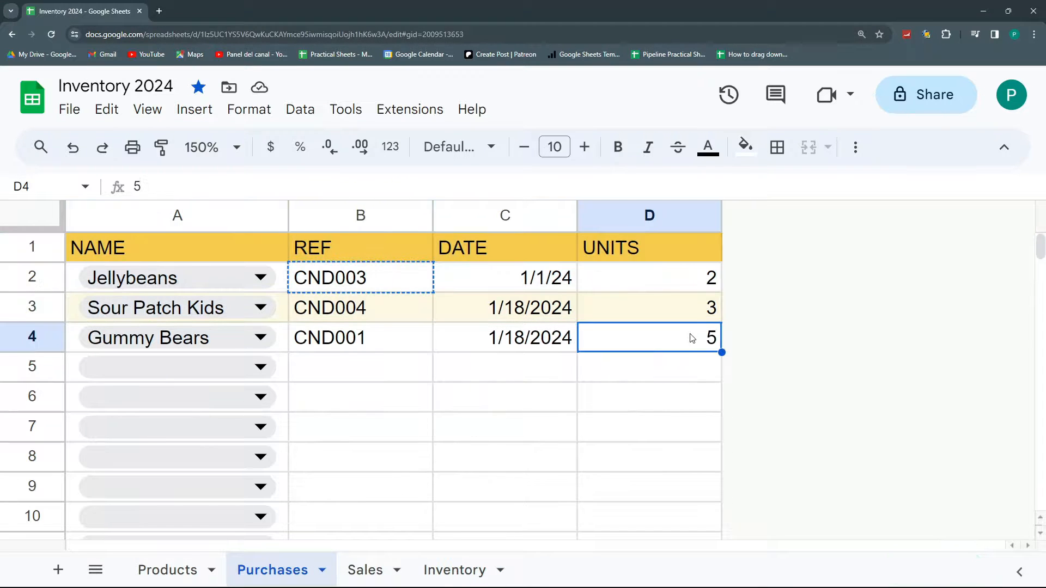
{"action": "left_click", "coordinate": [266, 367]}
{"action": "left_click", "coordinate": [200, 403]}
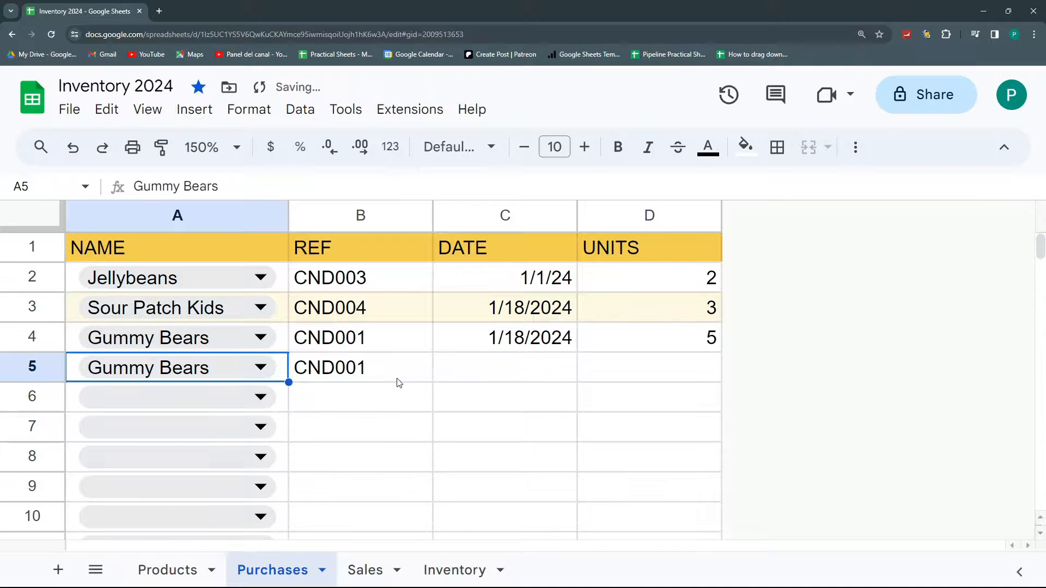
{"action": "double_click", "coordinate": [492, 376]}
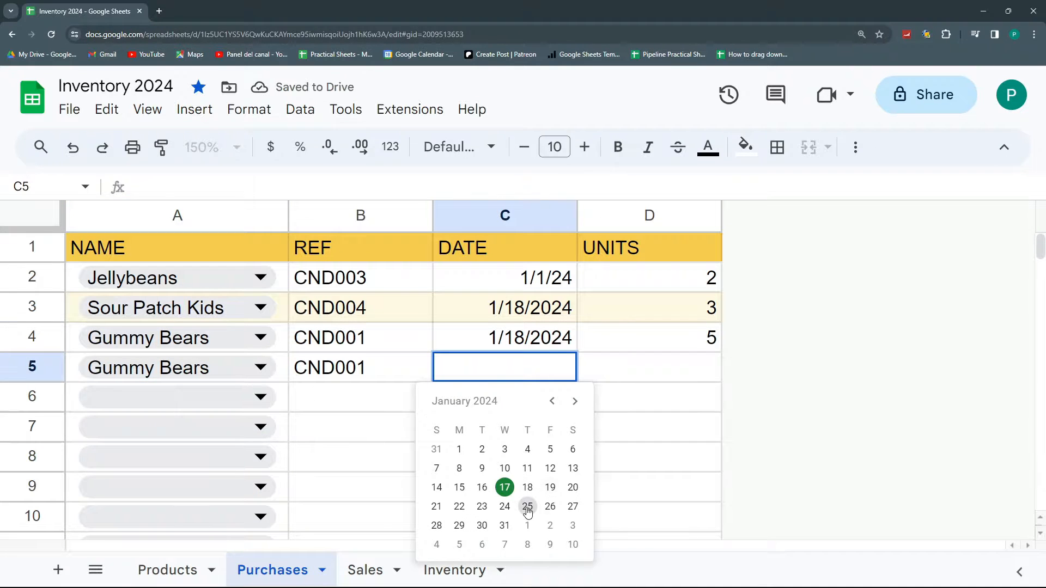
{"action": "left_click", "coordinate": [527, 506]}
{"action": "left_click", "coordinate": [645, 367]}
{"action": "type", "text": "2"}
{"action": "key", "text": "Return"}
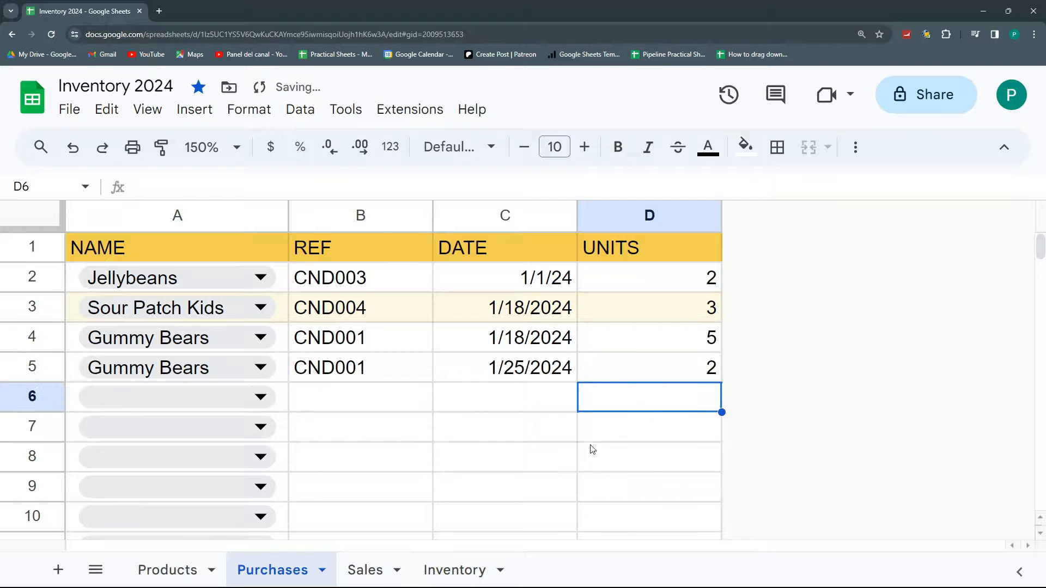
{"action": "left_click", "coordinate": [455, 570]}
{"action": "left_click", "coordinate": [686, 282]}
{"action": "left_click", "coordinate": [602, 277]}
Start a SUMIF formula in Inventory cell D2 with Sales!A:A as the range and A2 as the criterion
{"action": "left_click", "coordinate": [690, 281]}
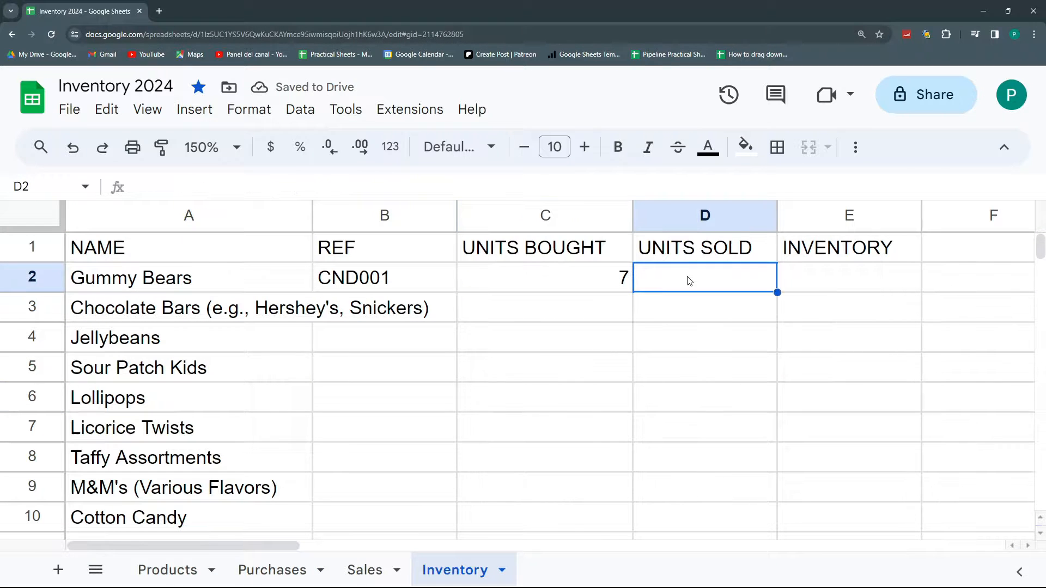
{"action": "type", "text": "=SUMIF("}
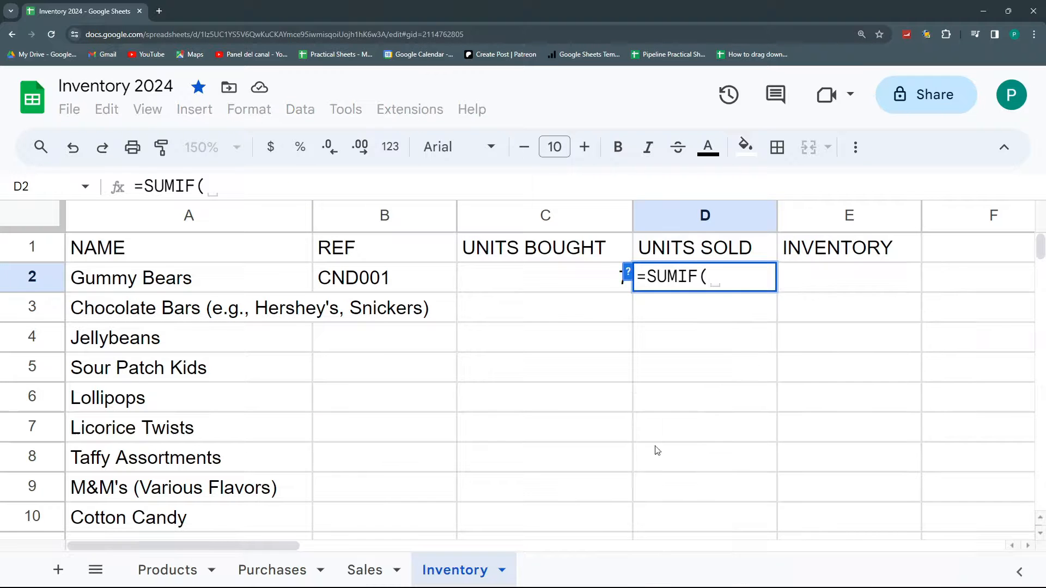
{"action": "left_click", "coordinate": [364, 570]}
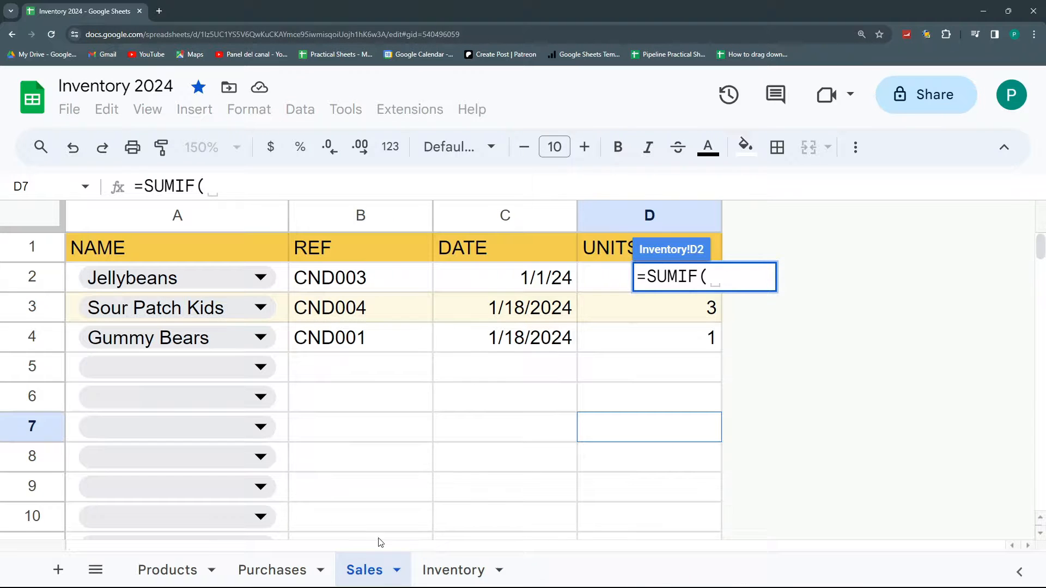
{"action": "left_click", "coordinate": [231, 218]}
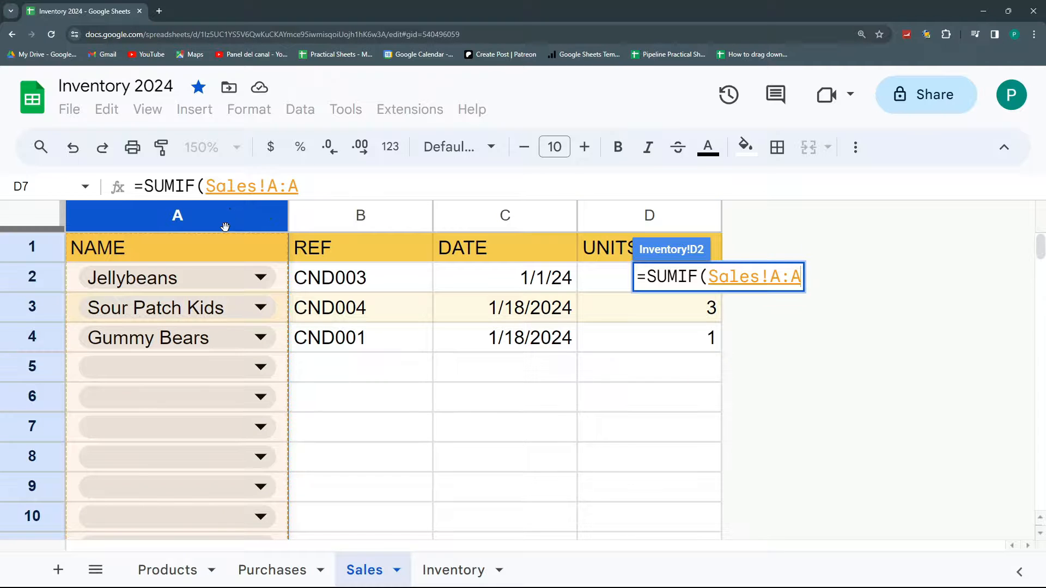
{"action": "type", "text": ","}
{"action": "left_click", "coordinate": [458, 566]}
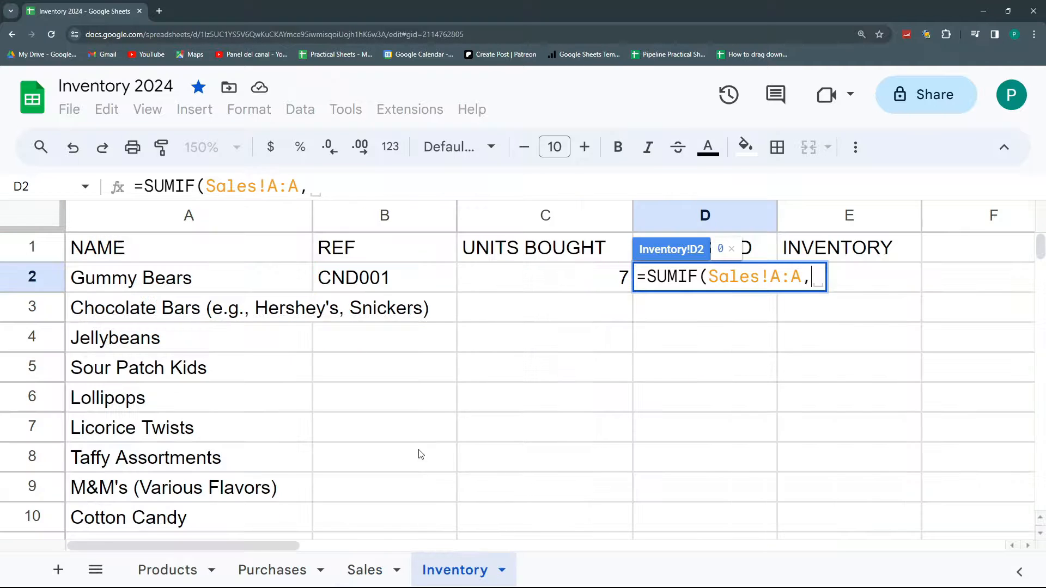
{"action": "left_click", "coordinate": [244, 280]}
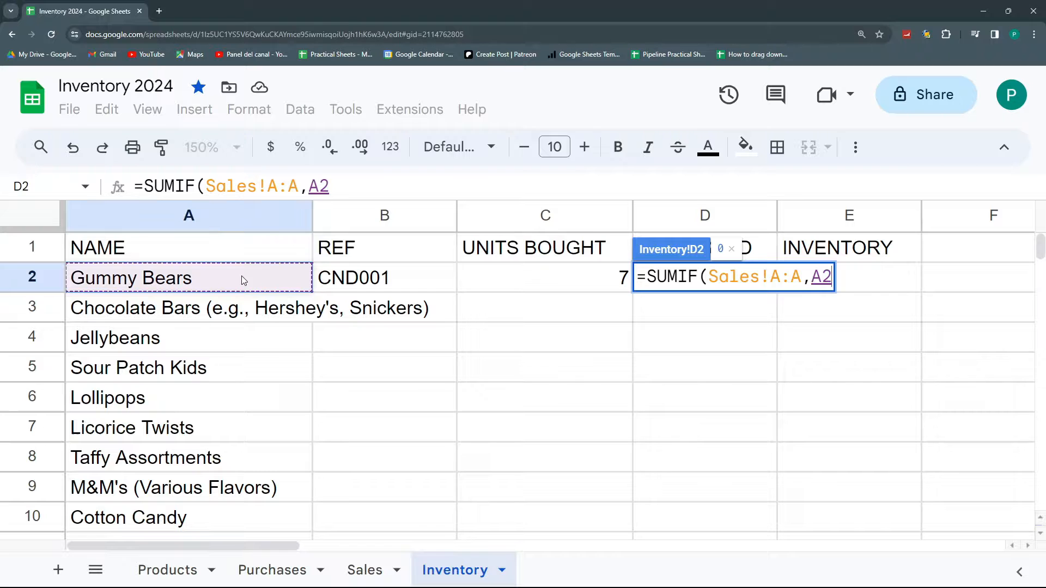
{"action": "type", "text": ","}
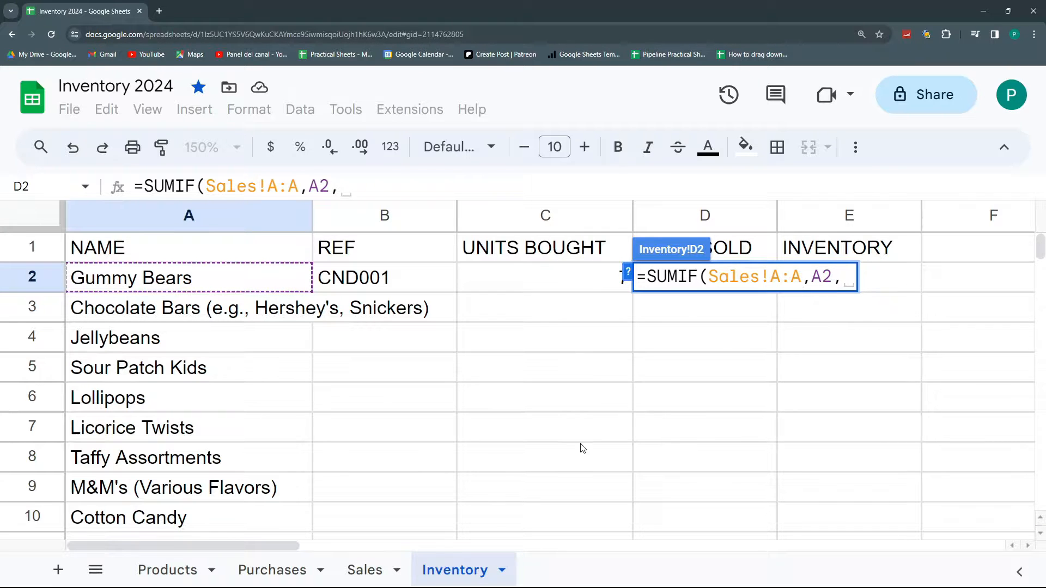
Complete the SUMIF formula in Inventory cell D2 with sum range Sales!D:D and check it against the Gummy Bears row on Sales
{"action": "left_click", "coordinate": [362, 577]}
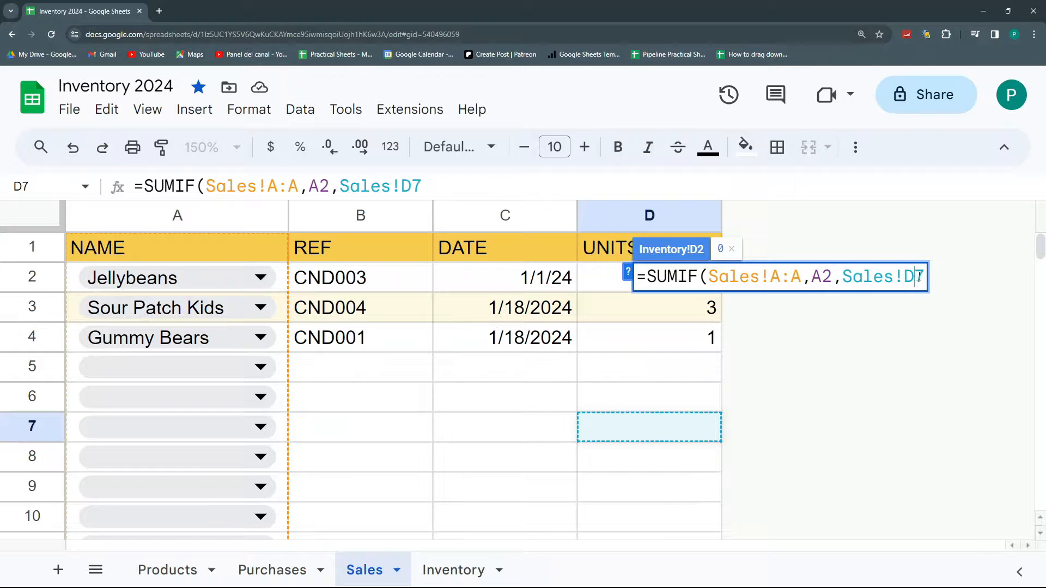
{"action": "left_click_drag", "start_coordinate": [920, 277], "coordinate": [926, 276]}
{"action": "type", "text": ":"}
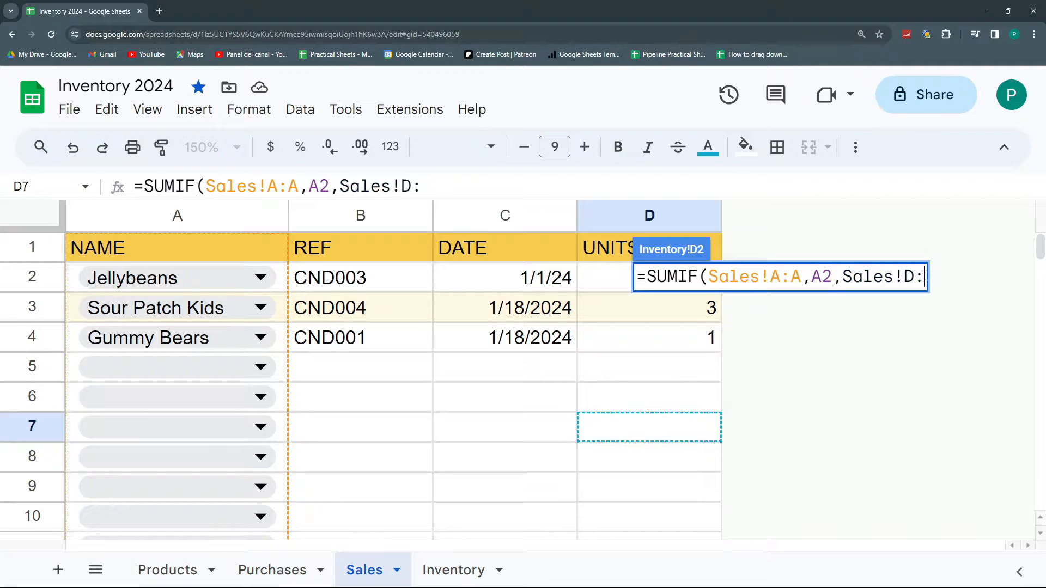
{"action": "type", "text": "d"}
{"action": "key", "text": "BackSpace"}
{"action": "type", "text": "D"}
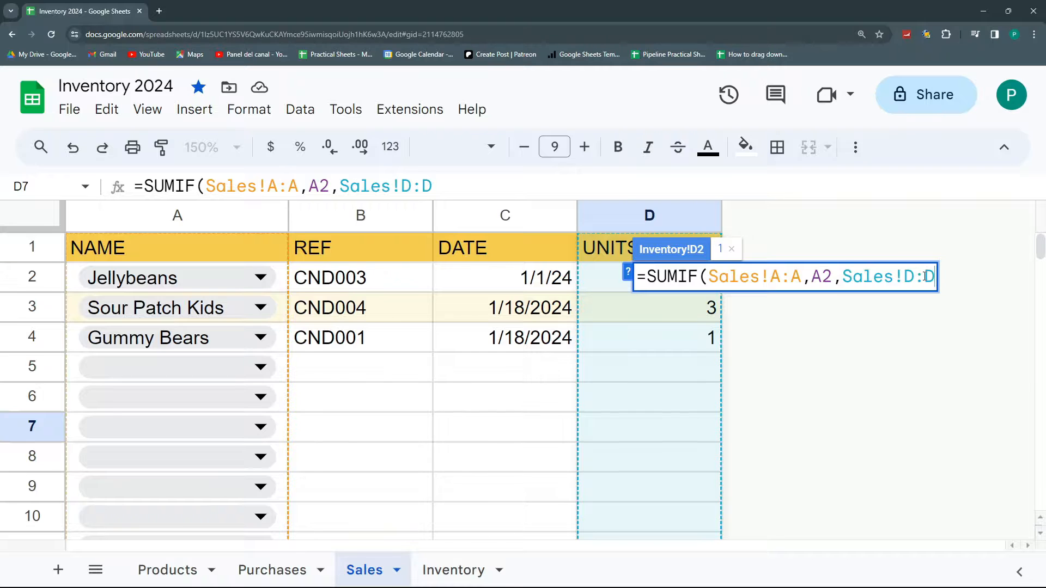
{"action": "key", "text": "Return"}
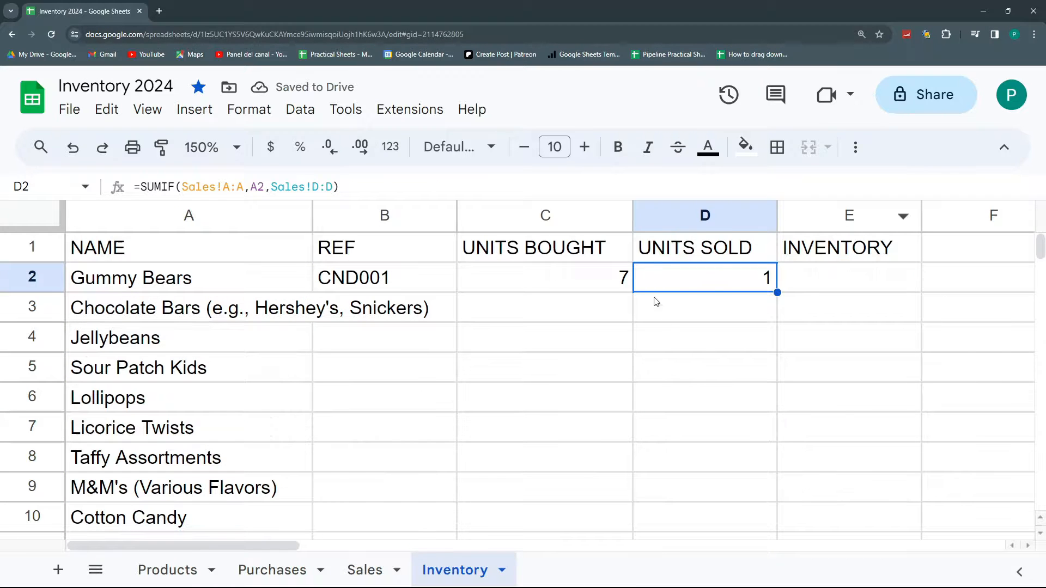
{"action": "left_click", "coordinate": [369, 569]}
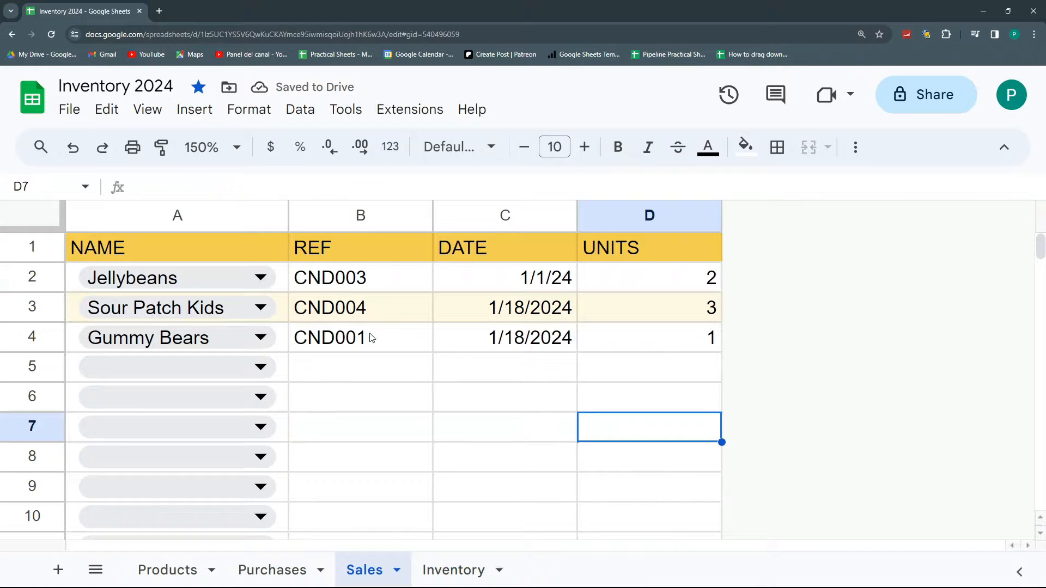
{"action": "left_click_drag", "start_coordinate": [337, 338], "coordinate": [683, 335]}
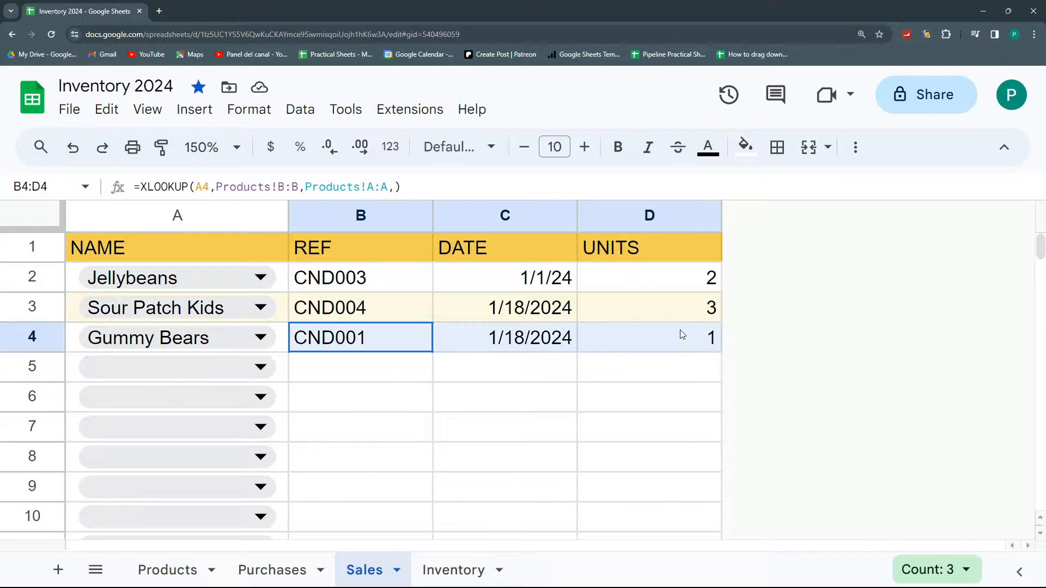
{"action": "left_click", "coordinate": [469, 568]}
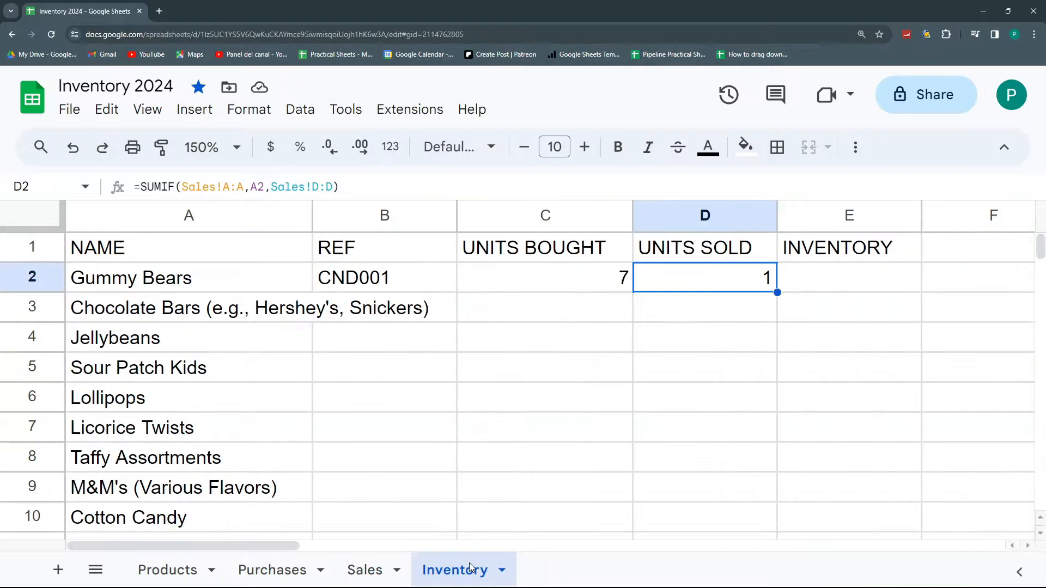
Calculate the Gummy Bears stock in Inventory cell E2 as units bought minus units sold, =C2-D2
{"action": "left_click", "coordinate": [824, 279]}
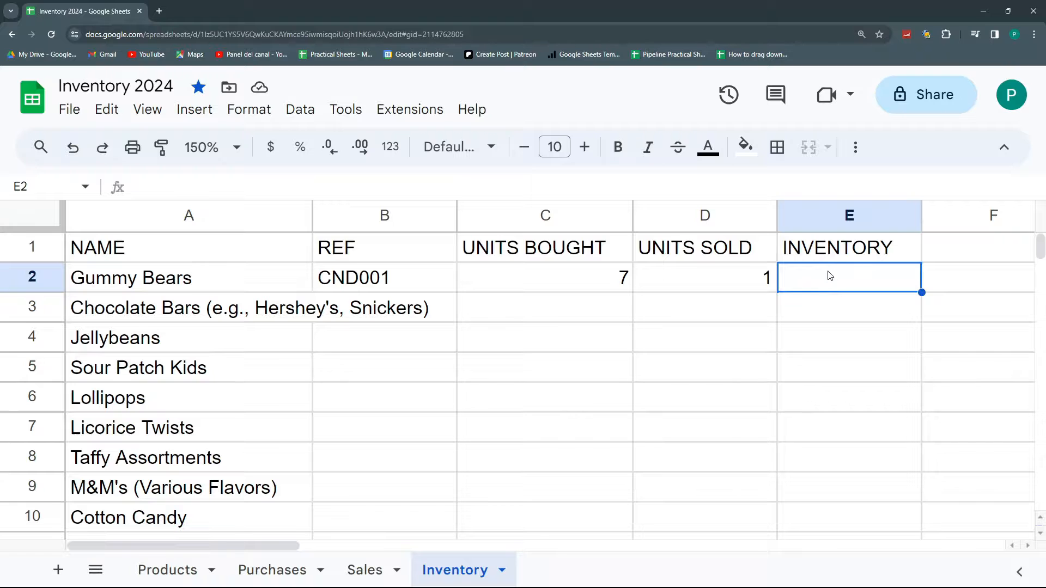
{"action": "type", "text": "="}
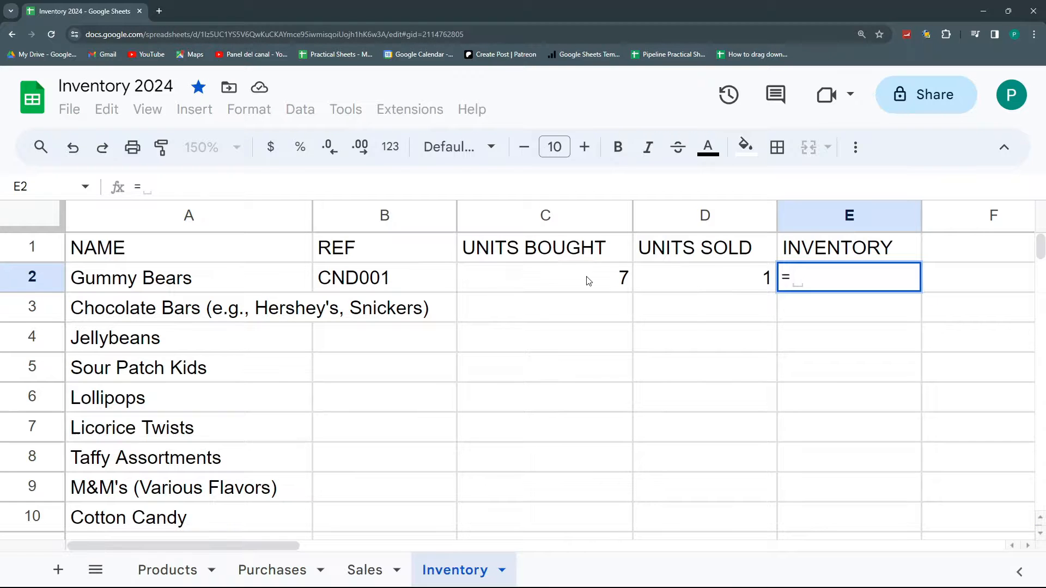
{"action": "left_click", "coordinate": [588, 280]}
{"action": "type", "text": "-"}
{"action": "left_click", "coordinate": [707, 277]}
{"action": "key", "text": "Return"}
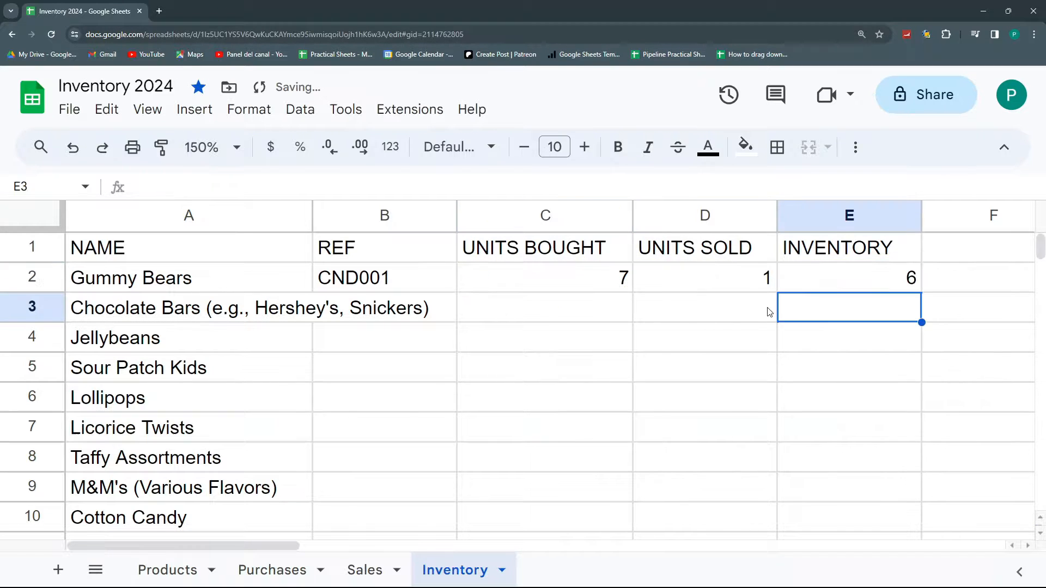
Examine the Inventory row 2 formulas and compare the product names on the Products and Purchases sheets as sources for the name column
{"action": "left_click_drag", "start_coordinate": [430, 282], "coordinate": [494, 286]}
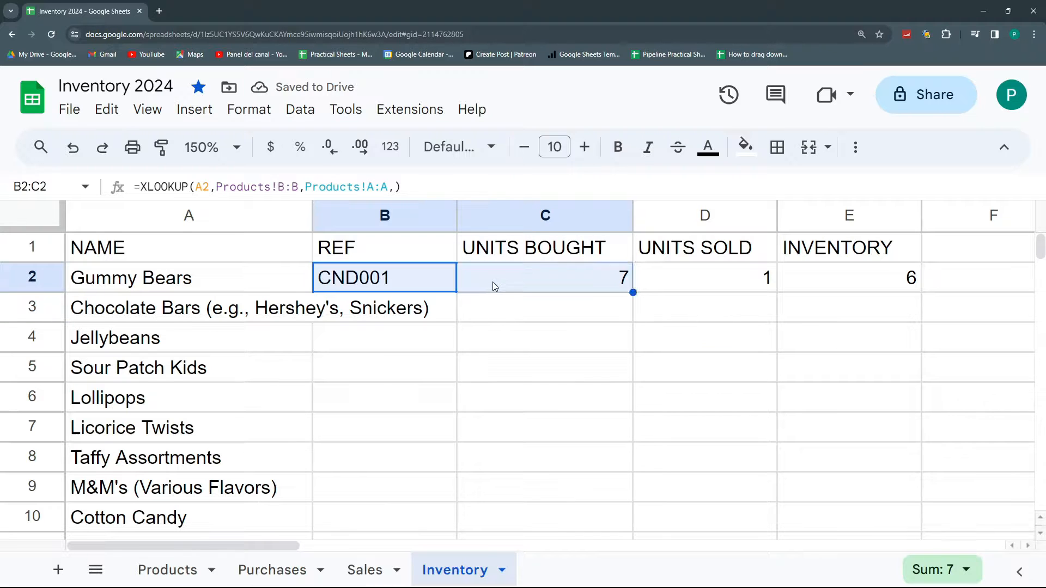
{"action": "left_click", "coordinate": [676, 338]}
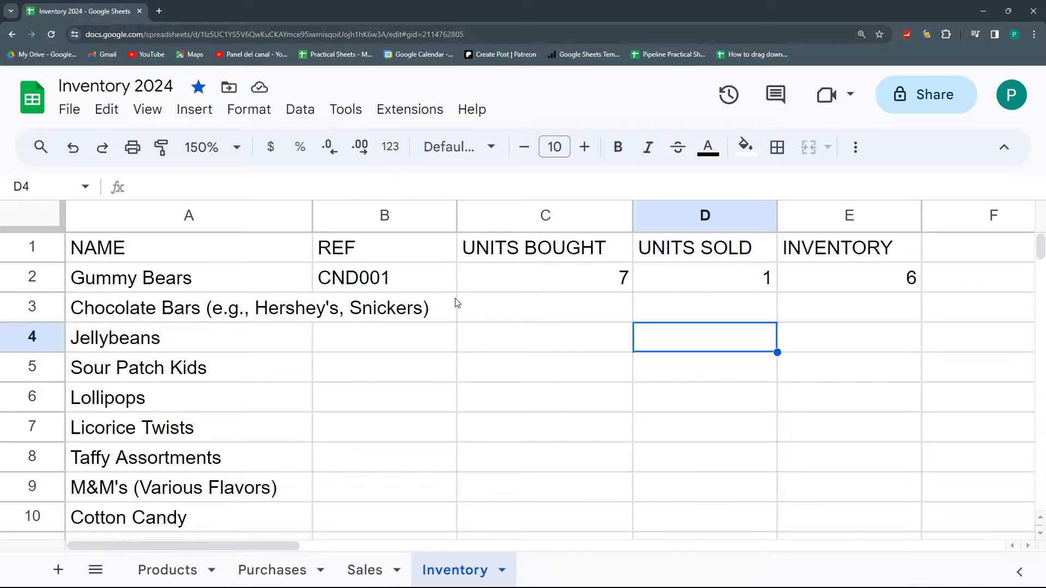
{"action": "left_click", "coordinate": [207, 281]}
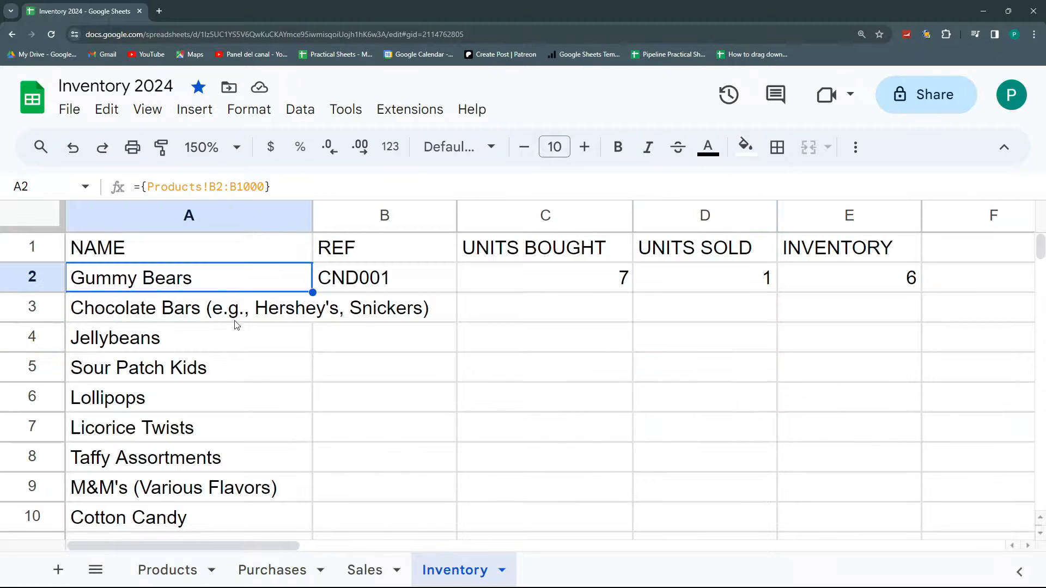
{"action": "scroll", "coordinate": [214, 293], "scroll_direction": "down", "scroll_amount": 1}
{"action": "scroll", "coordinate": [214, 293], "scroll_direction": "up", "scroll_amount": 2}
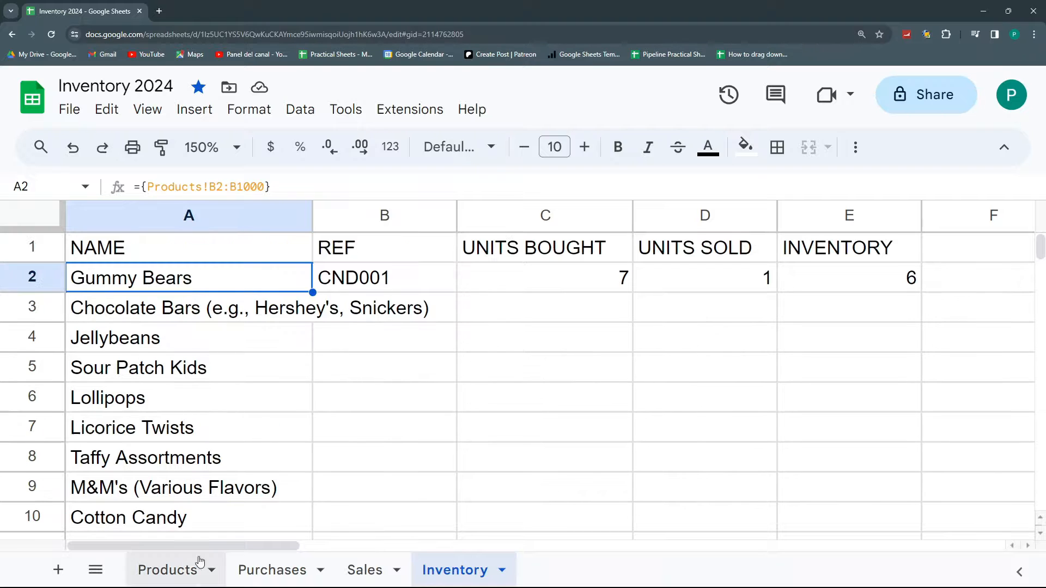
{"action": "left_click", "coordinate": [169, 569]}
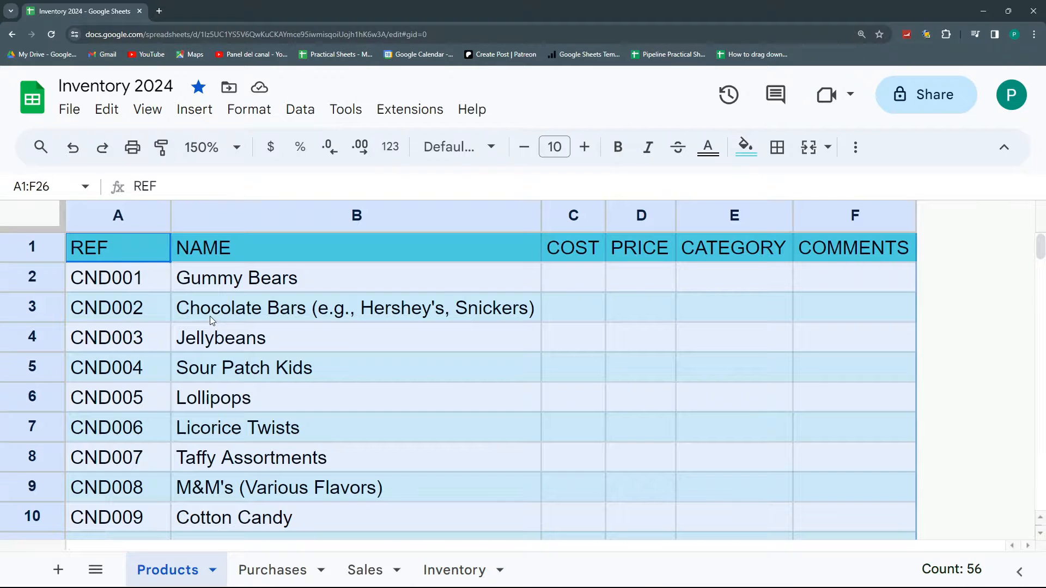
{"action": "left_click", "coordinate": [211, 282]}
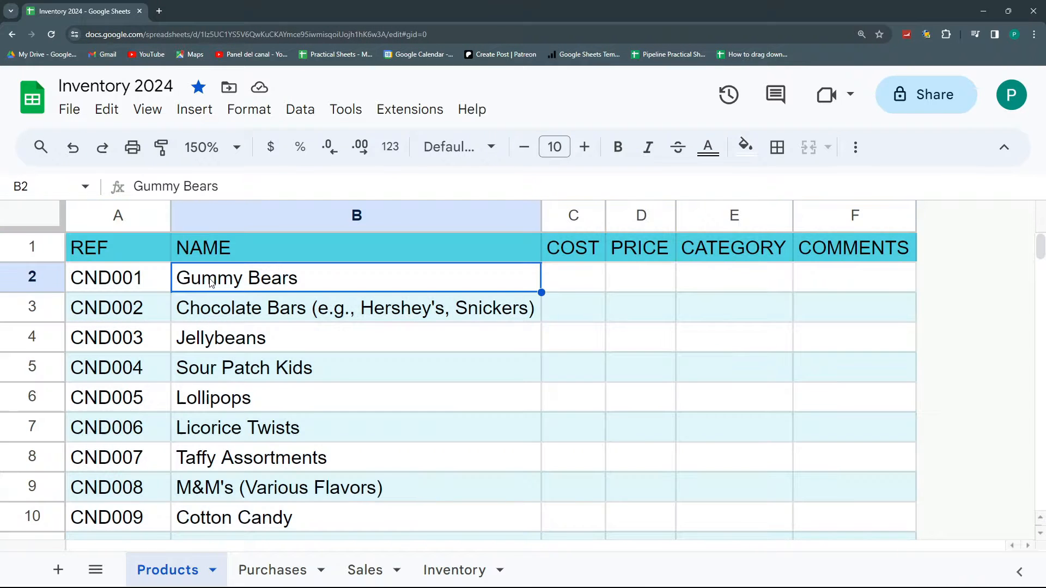
{"action": "left_click", "coordinate": [447, 564]}
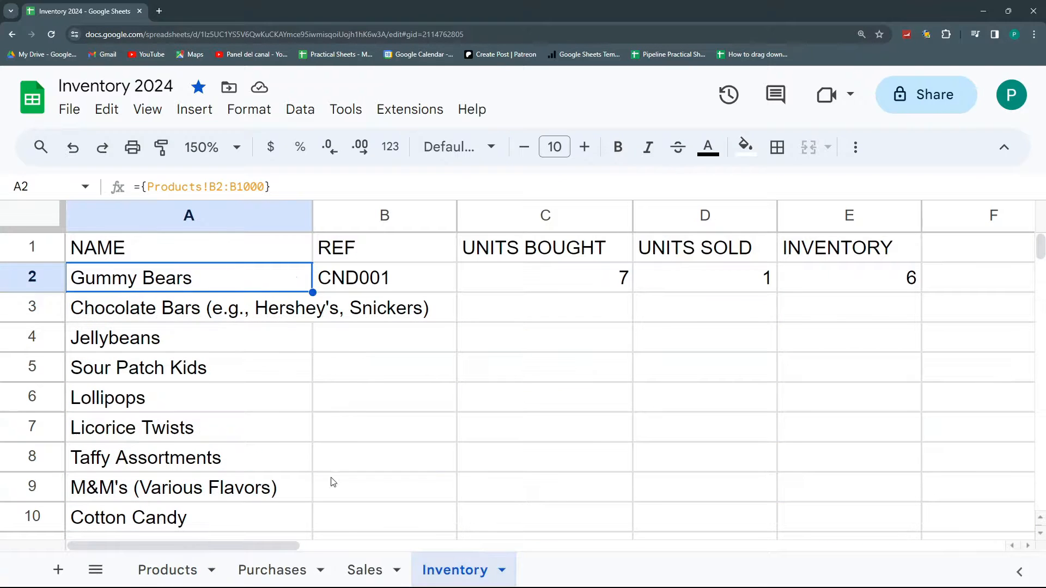
{"action": "left_click", "coordinate": [297, 570]}
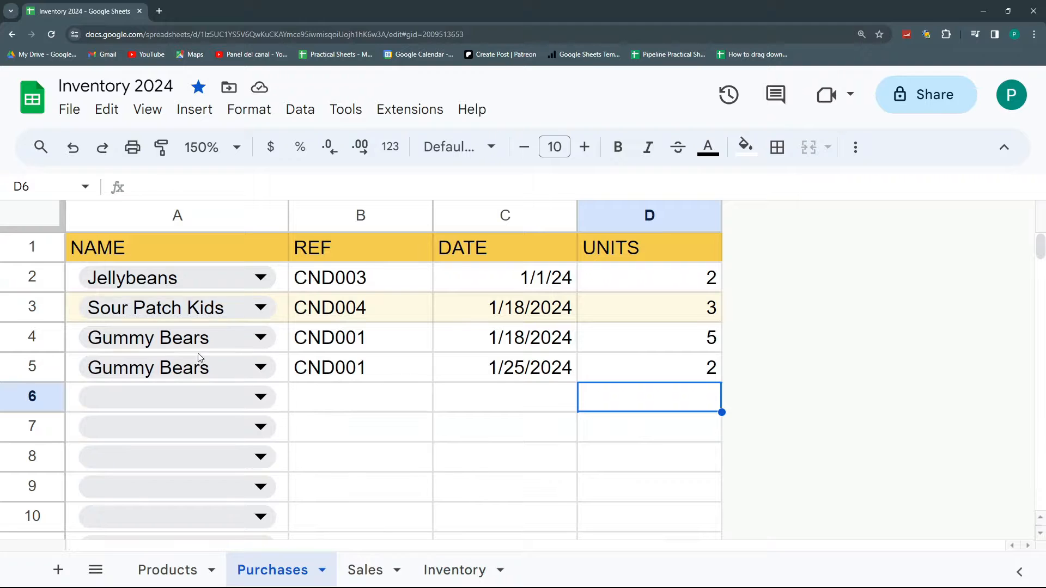
{"action": "left_click", "coordinate": [439, 570]}
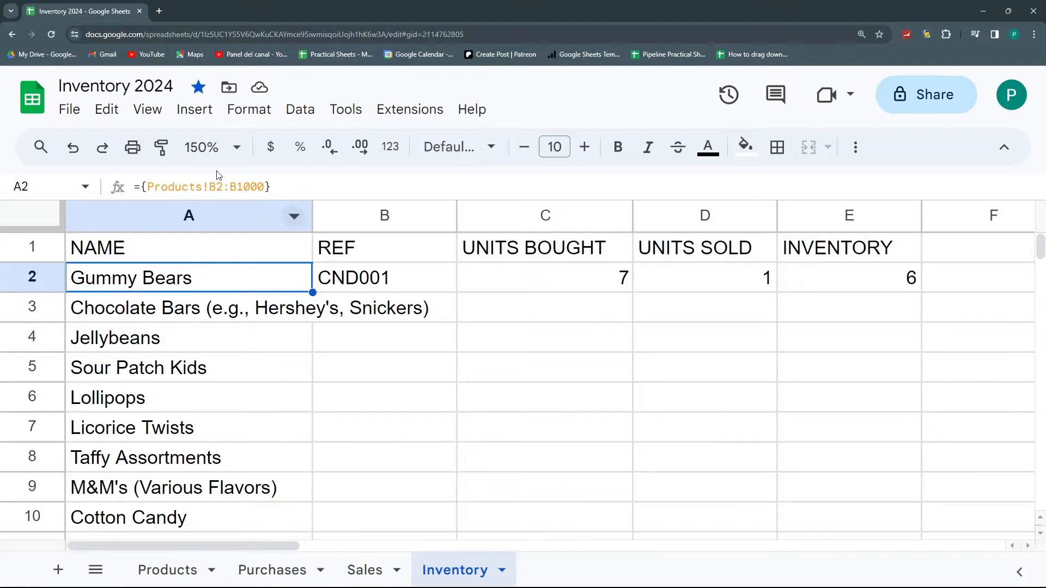
{"action": "key", "text": "Return"}
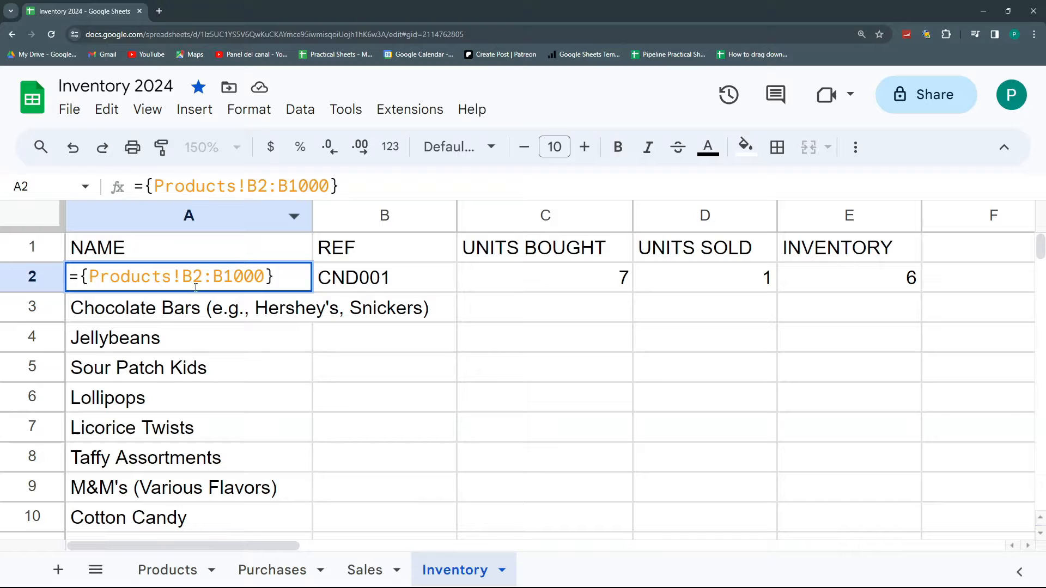
{"action": "left_click_drag", "start_coordinate": [174, 280], "coordinate": [90, 276]}
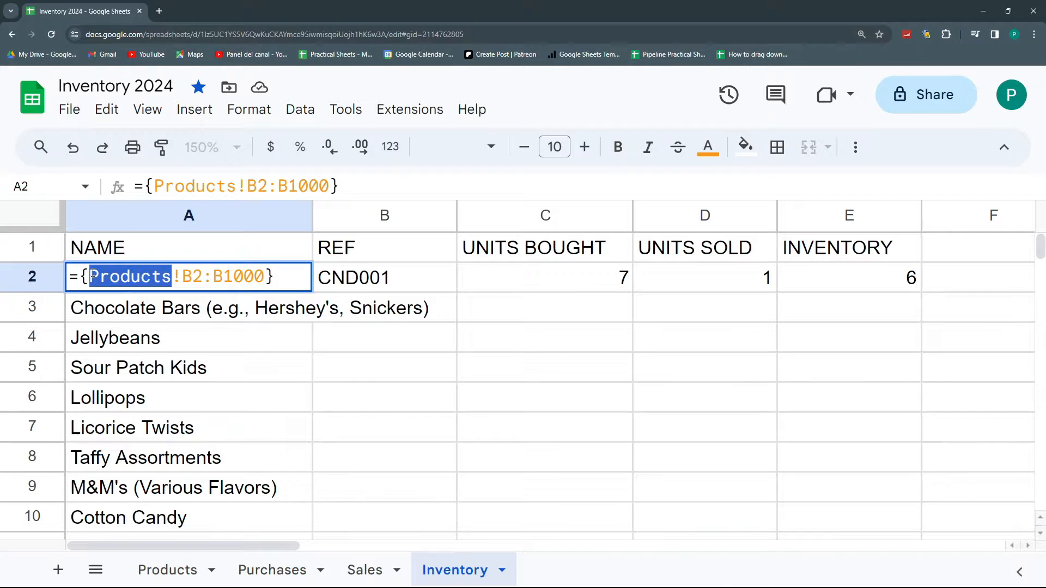
{"action": "key", "text": "Escape"}
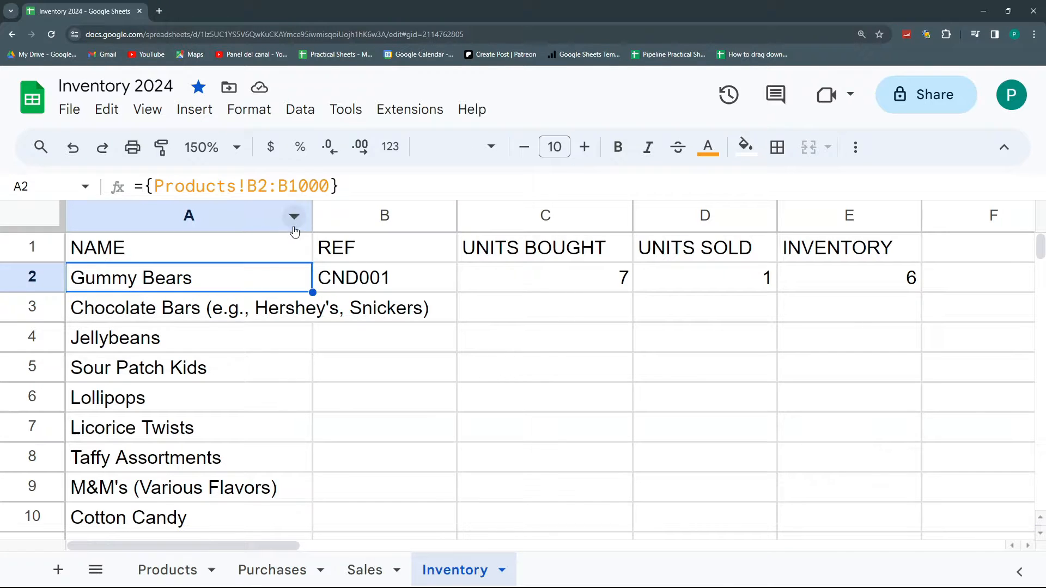
Replace the array reference in Inventory cell A2 with Purchases!A2:A and review the Gummy Bears entries in the name list
{"action": "key", "text": "Return"}
{"action": "left_click_drag", "start_coordinate": [267, 277], "coordinate": [89, 277]}
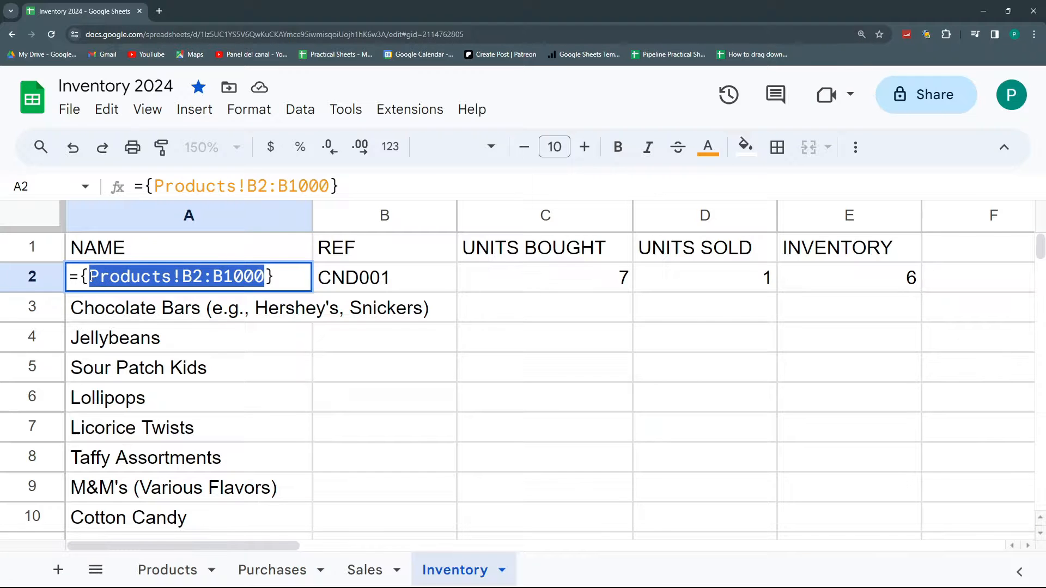
{"action": "key", "text": "BackSpace"}
{"action": "left_click", "coordinate": [282, 560]}
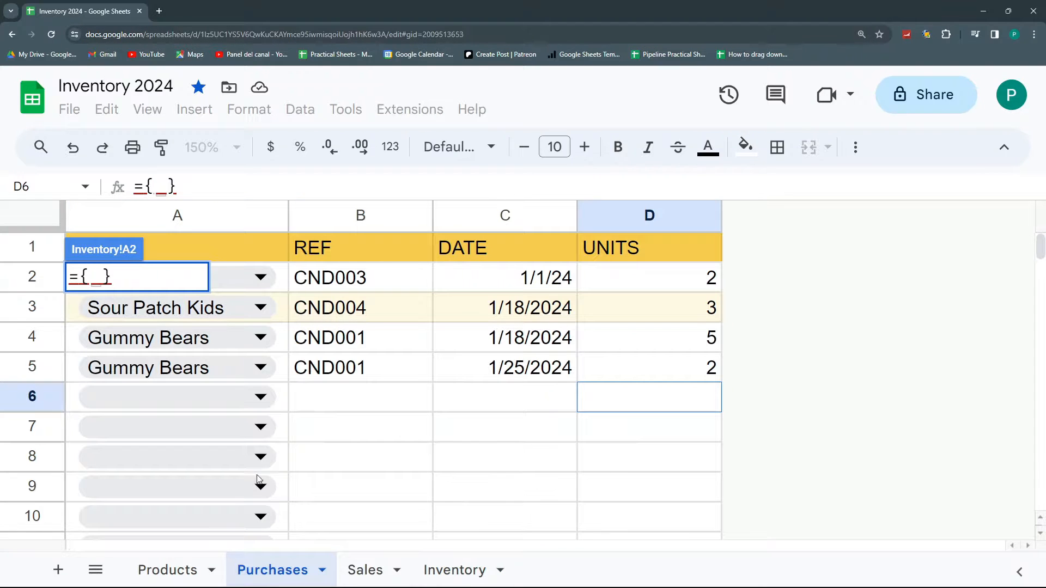
{"action": "left_click", "coordinate": [210, 216]}
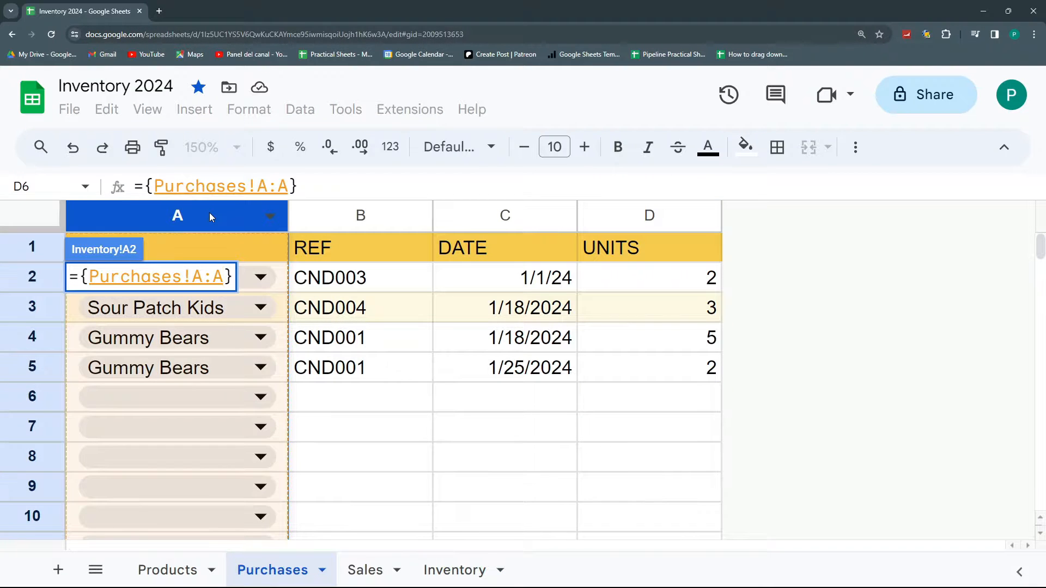
{"action": "left_click", "coordinate": [204, 277]}
{"action": "type", "text": "2"}
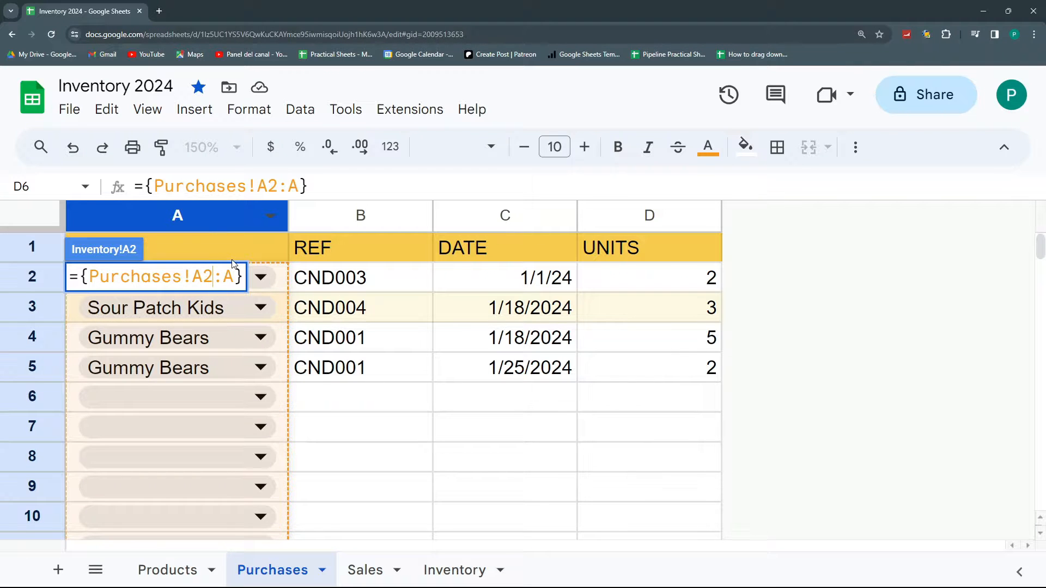
{"action": "key", "text": "Return"}
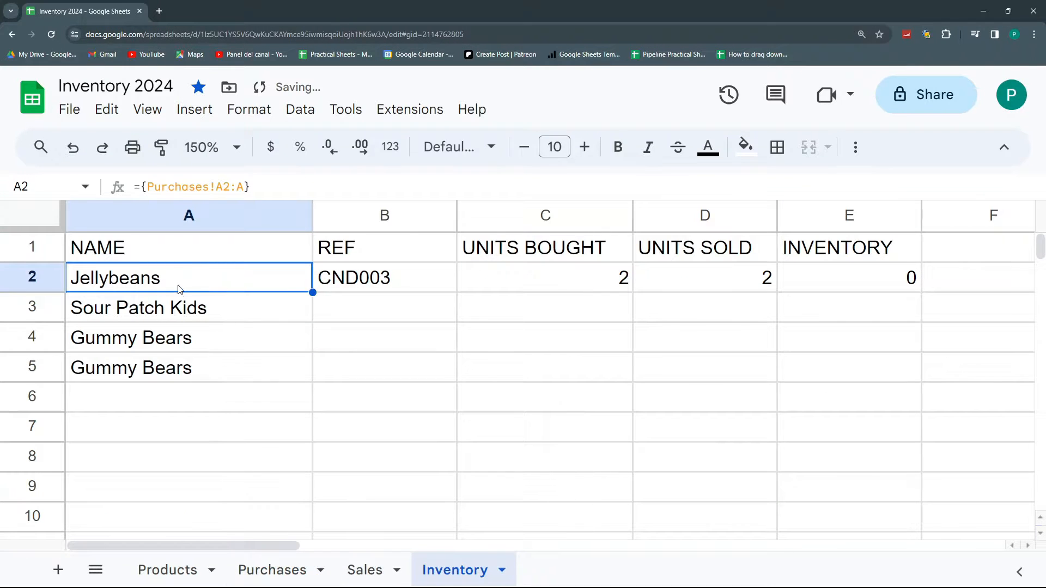
{"action": "left_click_drag", "start_coordinate": [188, 339], "coordinate": [193, 369]}
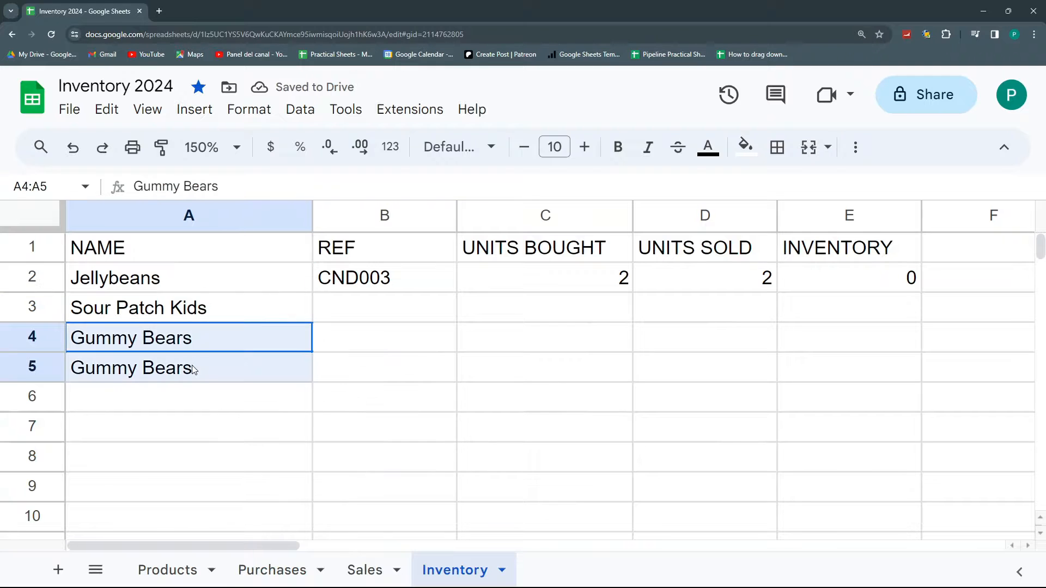
Review the repeated Gummy Bears entries against the Purchases sheet and wrap the Purchases!A2:A reference in Inventory cell A2 with UNIQUE
{"action": "left_click", "coordinate": [202, 342]}
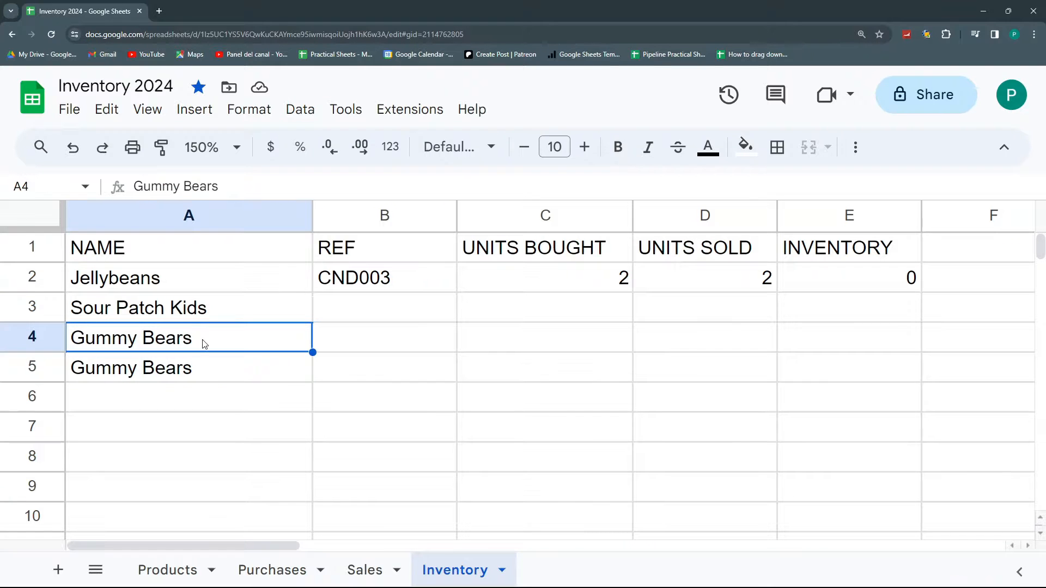
{"action": "left_click", "coordinate": [204, 376]}
{"action": "left_click", "coordinate": [270, 569]}
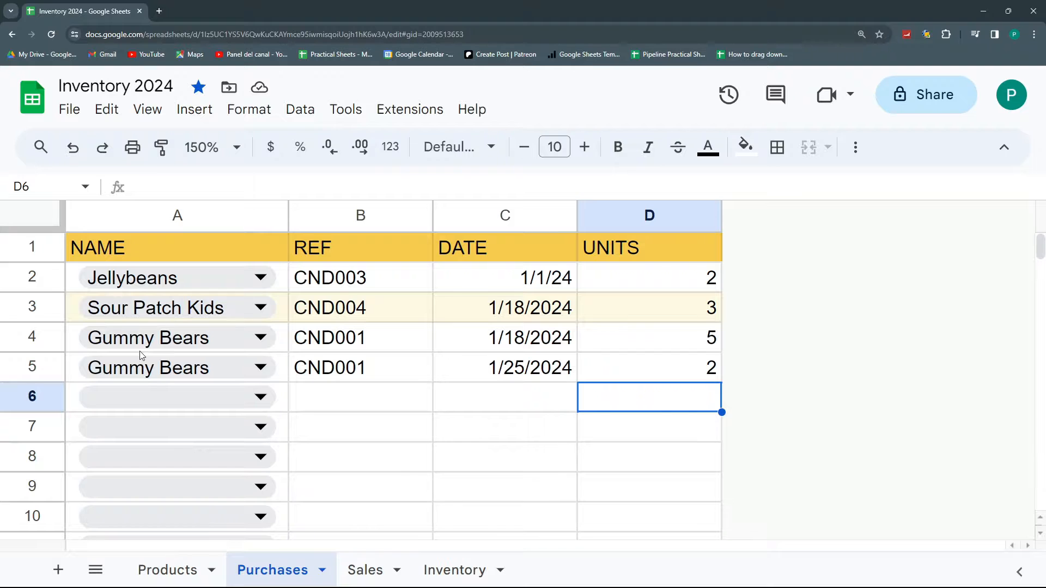
{"action": "left_click", "coordinate": [448, 570]}
{"action": "left_click", "coordinate": [216, 281]}
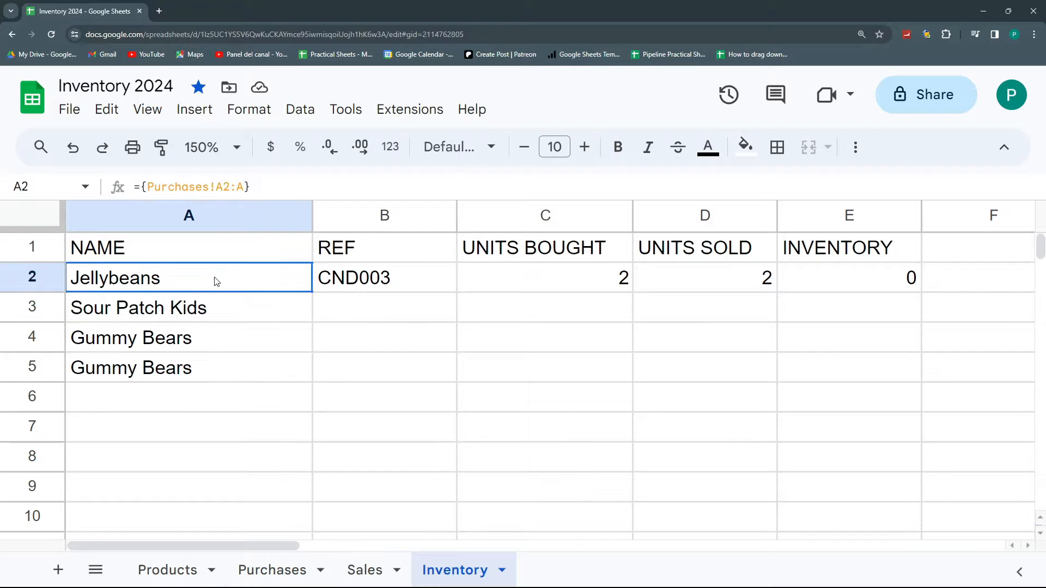
{"action": "double_click", "coordinate": [225, 265]}
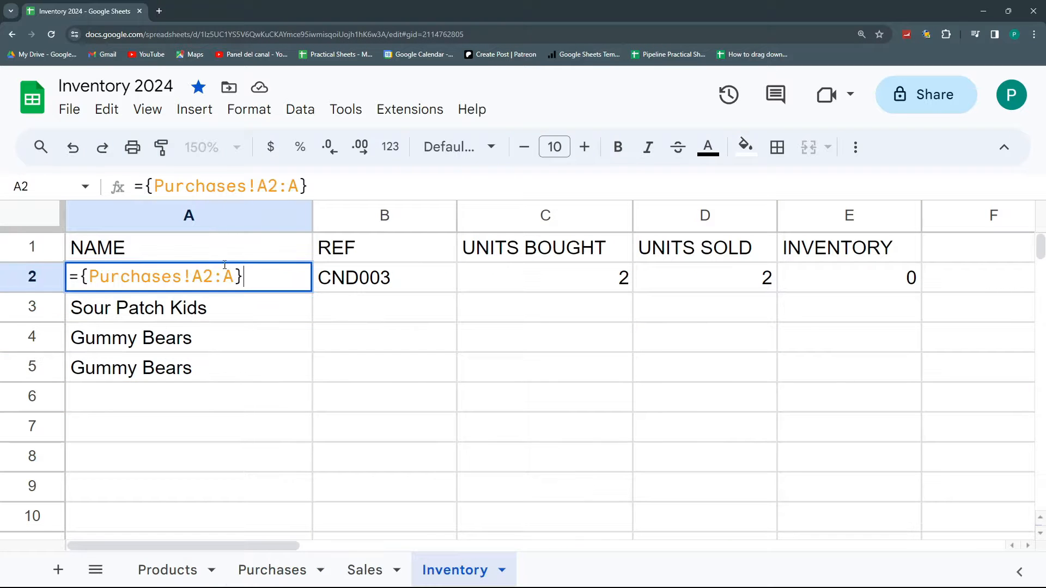
{"action": "left_click", "coordinate": [79, 276]}
{"action": "type", "text": "unique"}
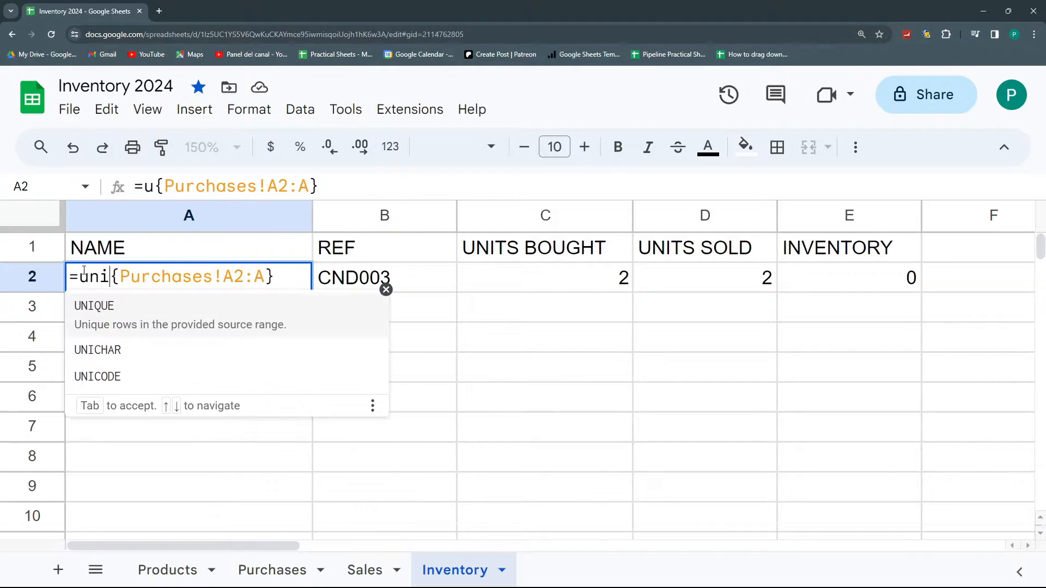
{"action": "type", "text": "("}
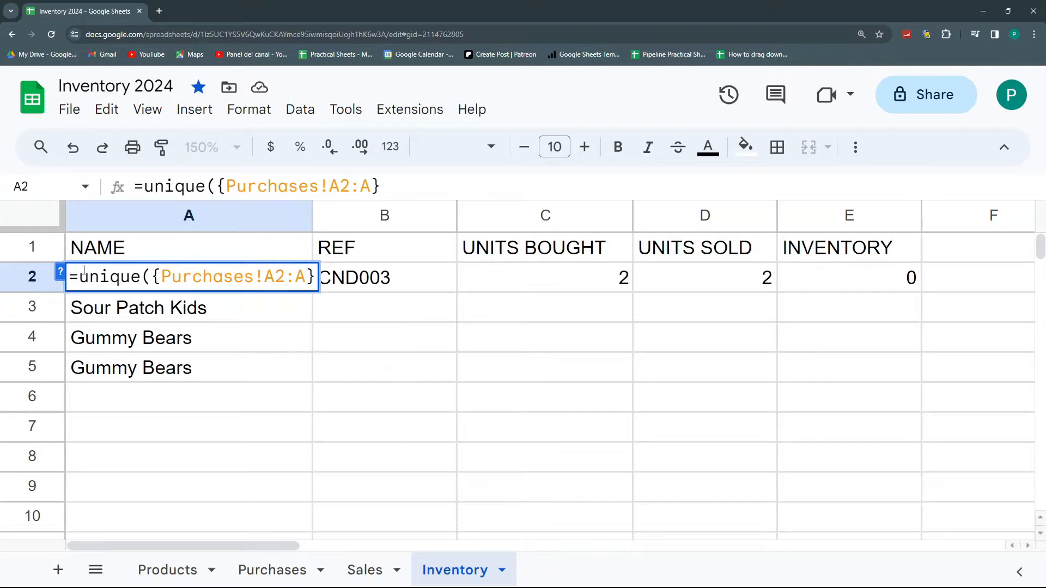
{"action": "key", "text": "Return"}
{"action": "left_click_drag", "start_coordinate": [84, 270], "coordinate": [115, 341]}
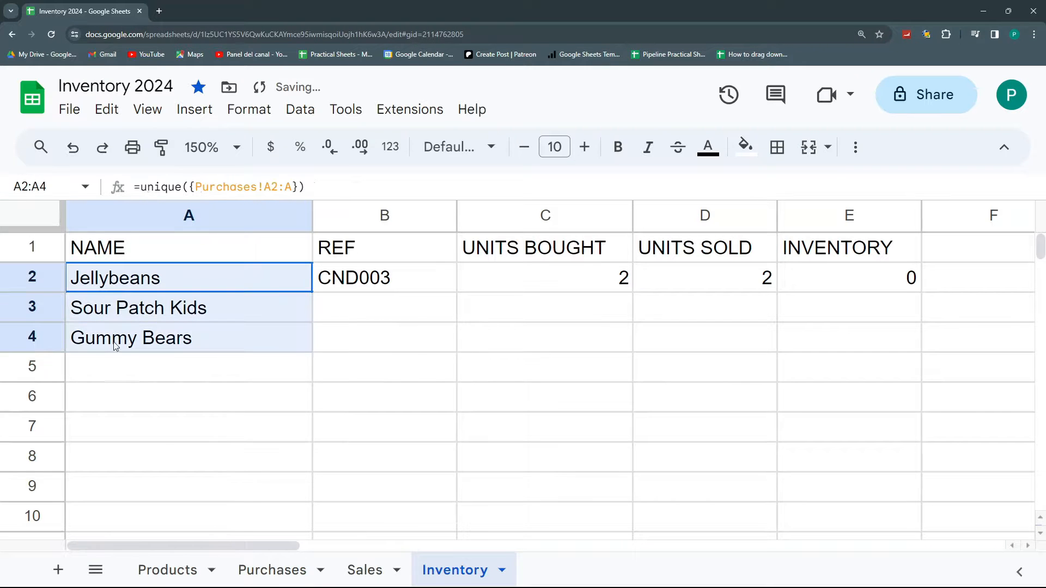
Remove the curly braces from the Inventory cell A2 formula so it reads =unique(Purchases!A2:A)
{"action": "key", "text": "F2"}
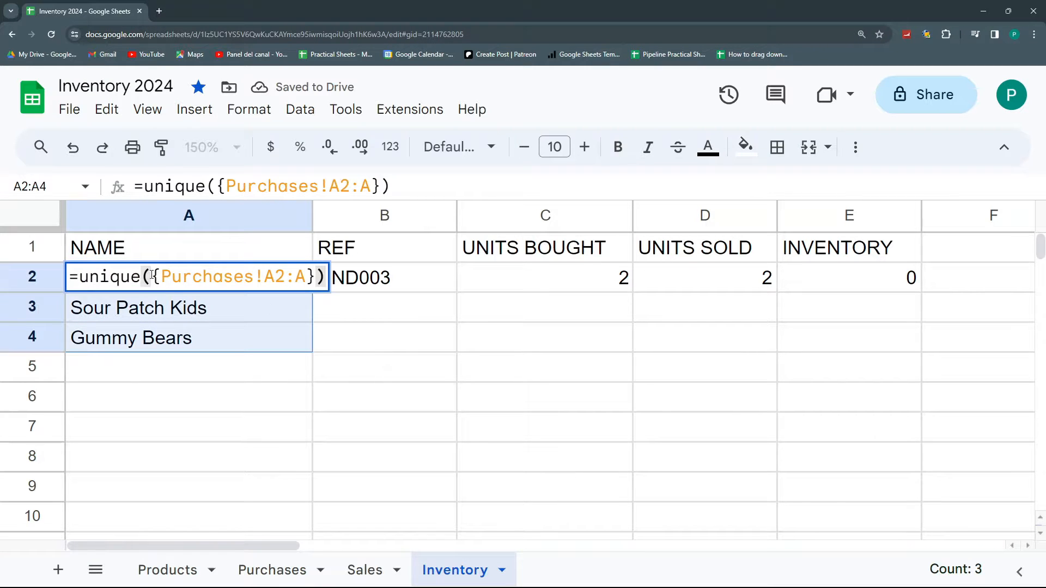
{"action": "key", "text": "BackSpace"}
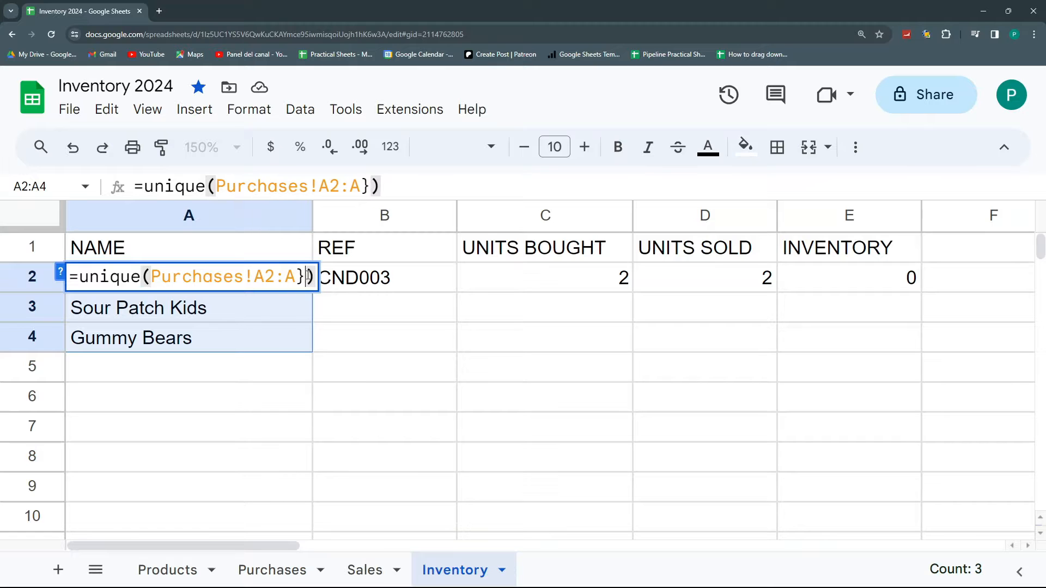
{"action": "left_click", "coordinate": [306, 276]}
{"action": "key", "text": "BackSpace"}
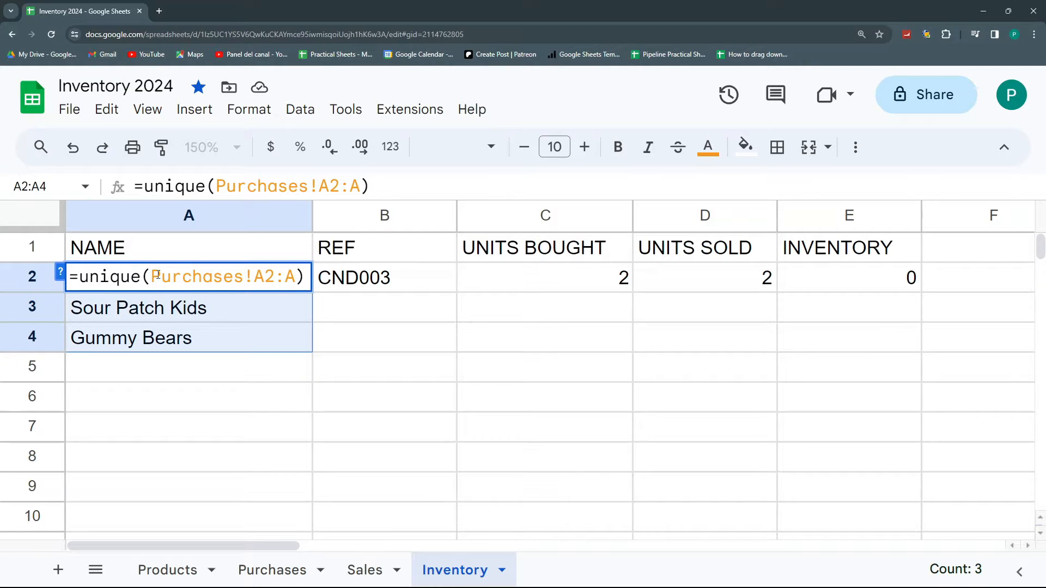
{"action": "key", "text": "Return"}
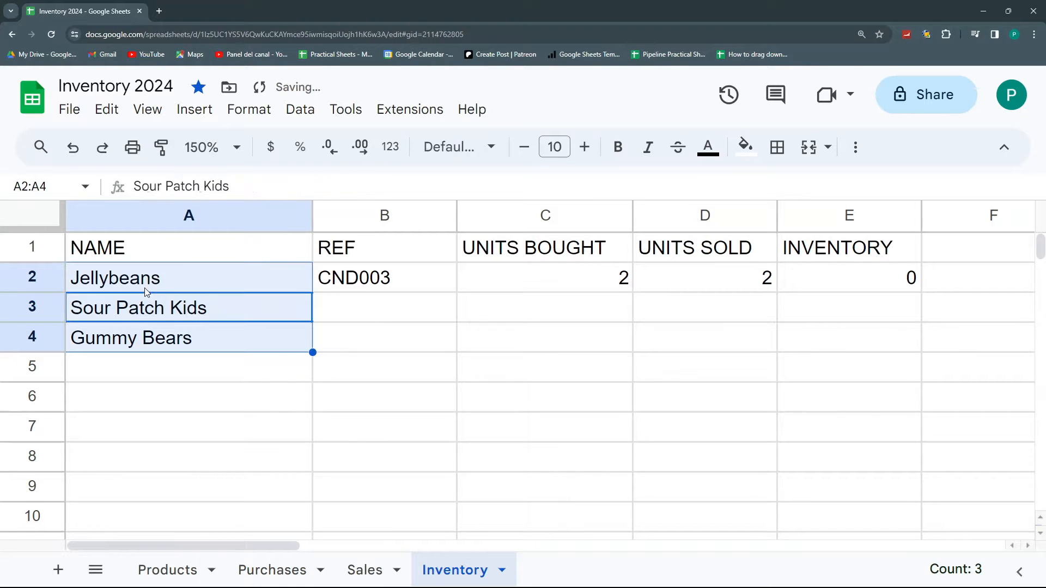
{"action": "left_click", "coordinate": [169, 280]}
Narrow the NAME and REF columns on the Inventory sheet and fit the UNITS BOUGHT, UNITS SOLD and INVENTORY columns to their contents
{"action": "left_click", "coordinate": [396, 281]}
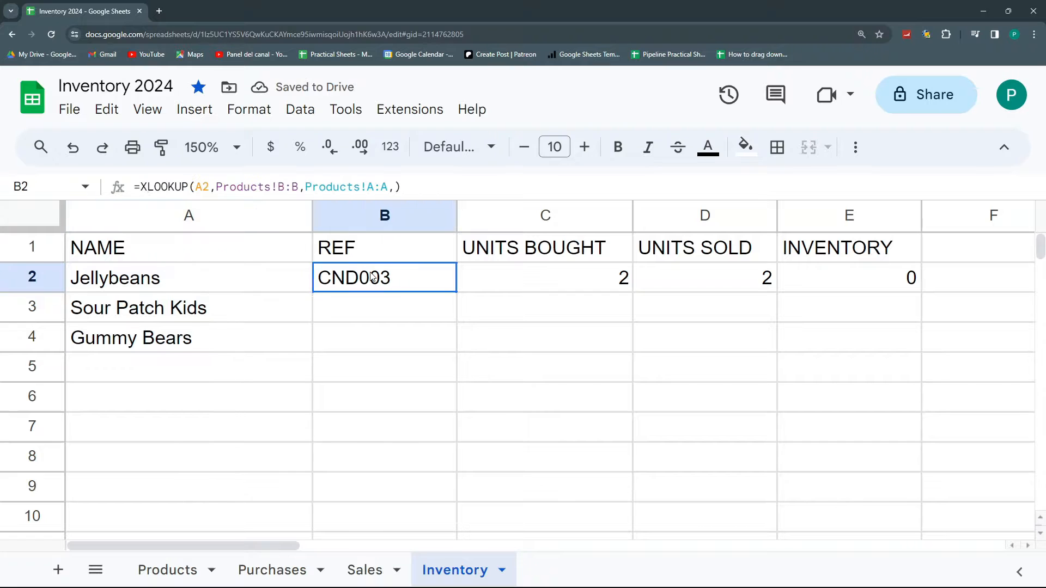
{"action": "left_click_drag", "start_coordinate": [312, 215], "coordinate": [214, 215]}
{"action": "left_click_drag", "start_coordinate": [358, 215], "coordinate": [299, 215]}
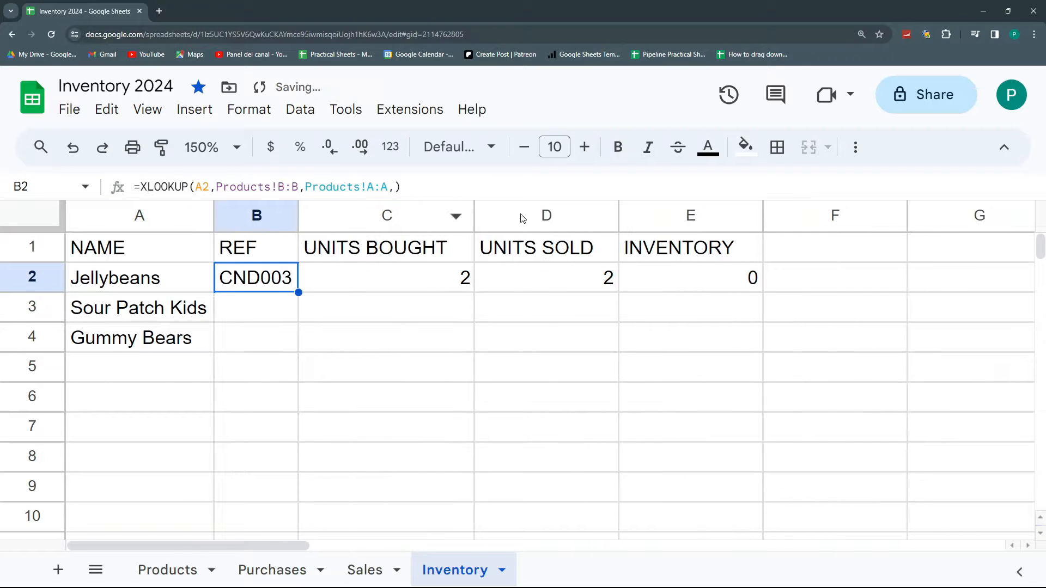
{"action": "left_click_drag", "start_coordinate": [474, 215], "coordinate": [474, 215]}
{"action": "double_click", "coordinate": [474, 216]}
{"action": "double_click", "coordinate": [601, 216]}
{"action": "double_click", "coordinate": [721, 216]}
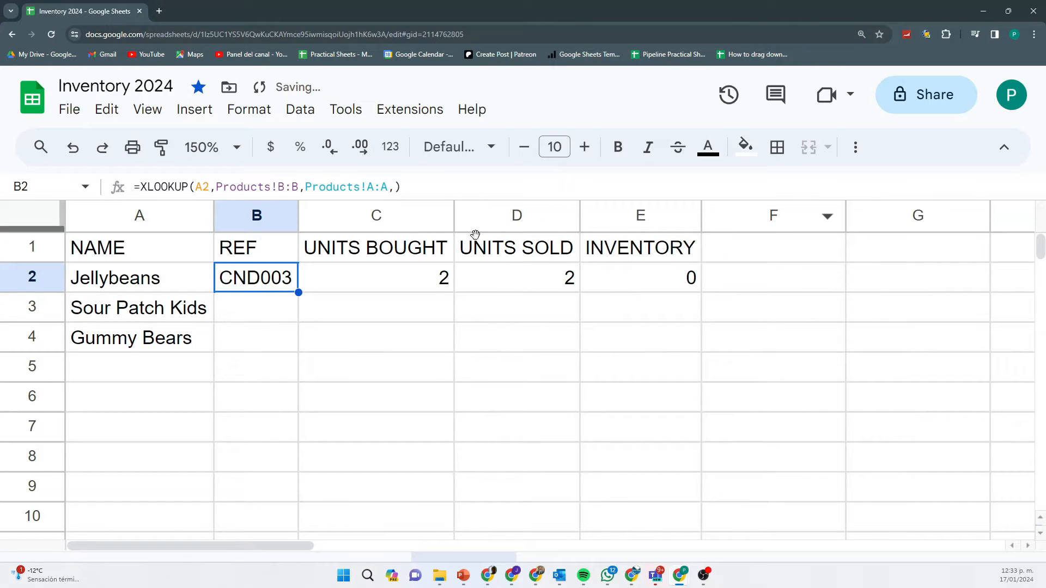
Fill the Inventory formulas from B2:E2 down to row 8 and check the copied formulas in the rows without a product name
{"action": "left_click_drag", "start_coordinate": [285, 282], "coordinate": [700, 464]}
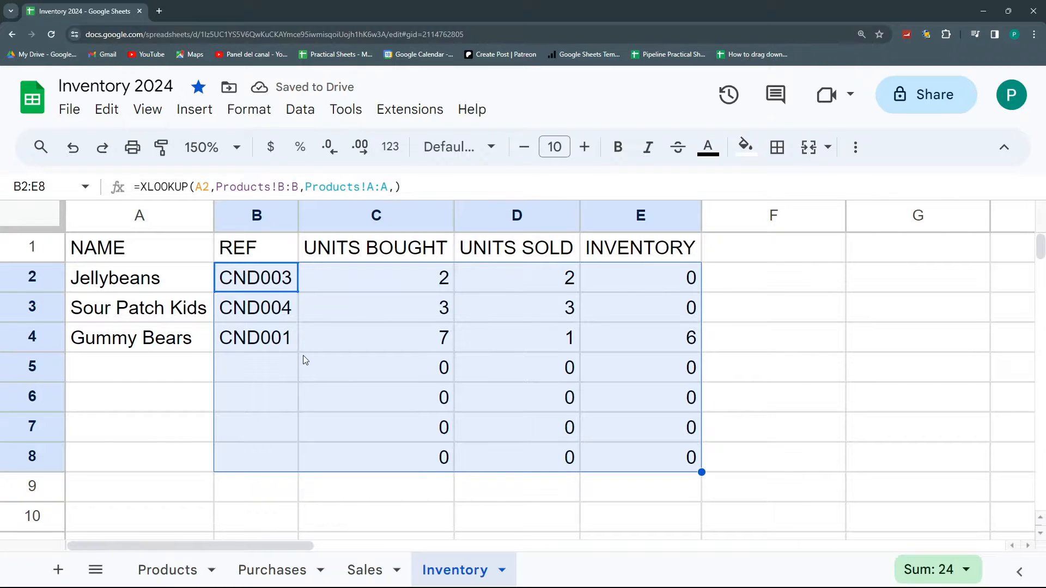
{"action": "left_click", "coordinate": [280, 371]}
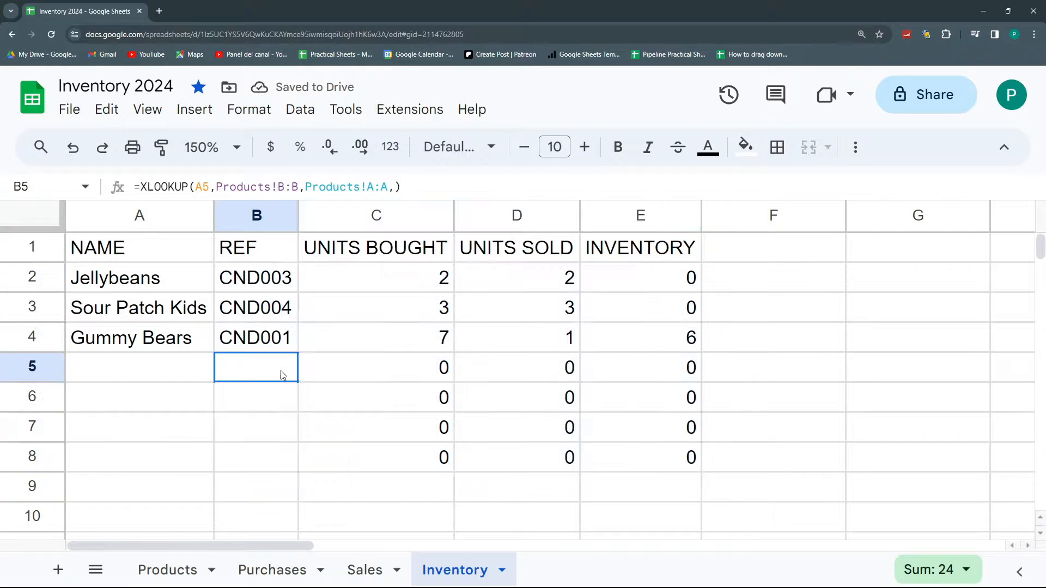
{"action": "left_click", "coordinate": [277, 279]}
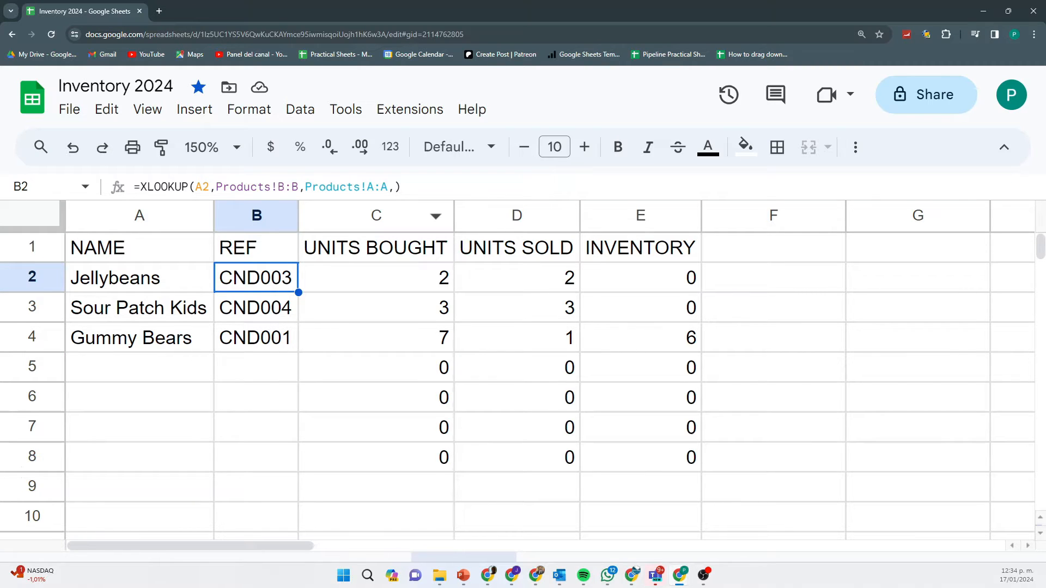
{"action": "left_click", "coordinate": [375, 285]}
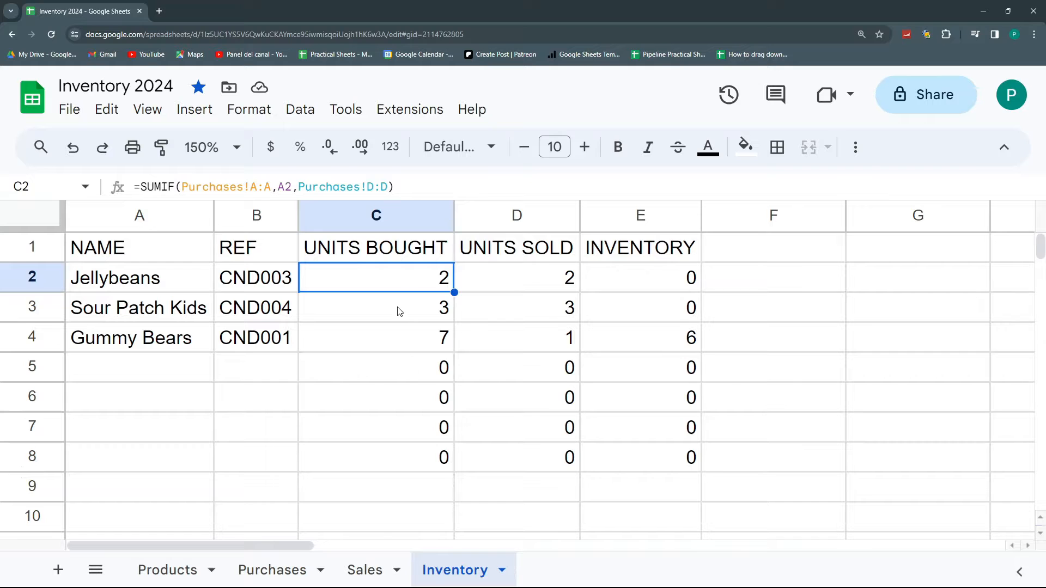
{"action": "left_click", "coordinate": [420, 355]}
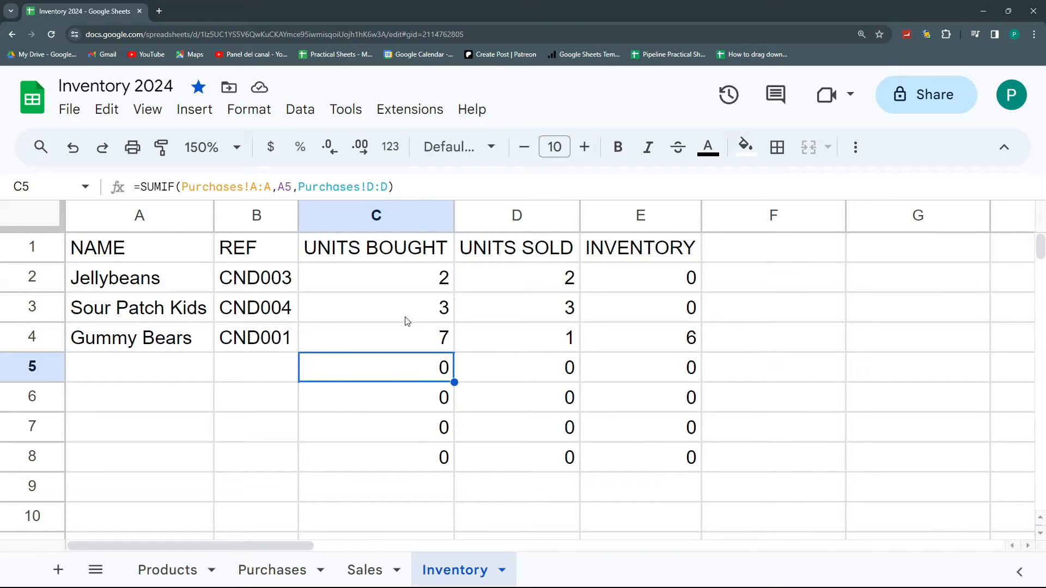
{"action": "left_click", "coordinate": [181, 365]}
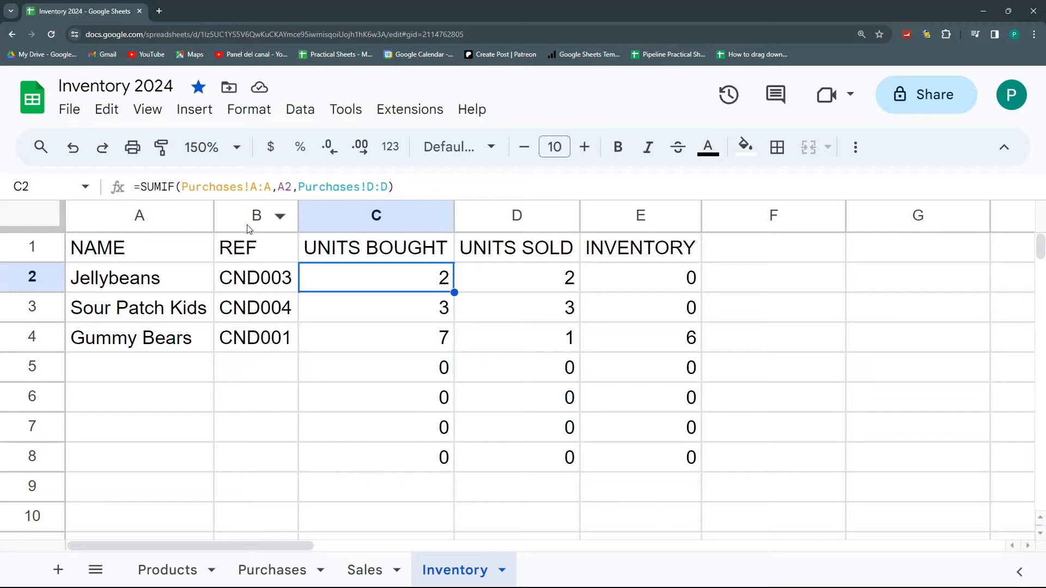
Insert an IF function with the blank-name test A2="" in front of the SUMIF in Inventory cell C2
{"action": "double_click", "coordinate": [371, 291]}
{"action": "left_click", "coordinate": [315, 278]}
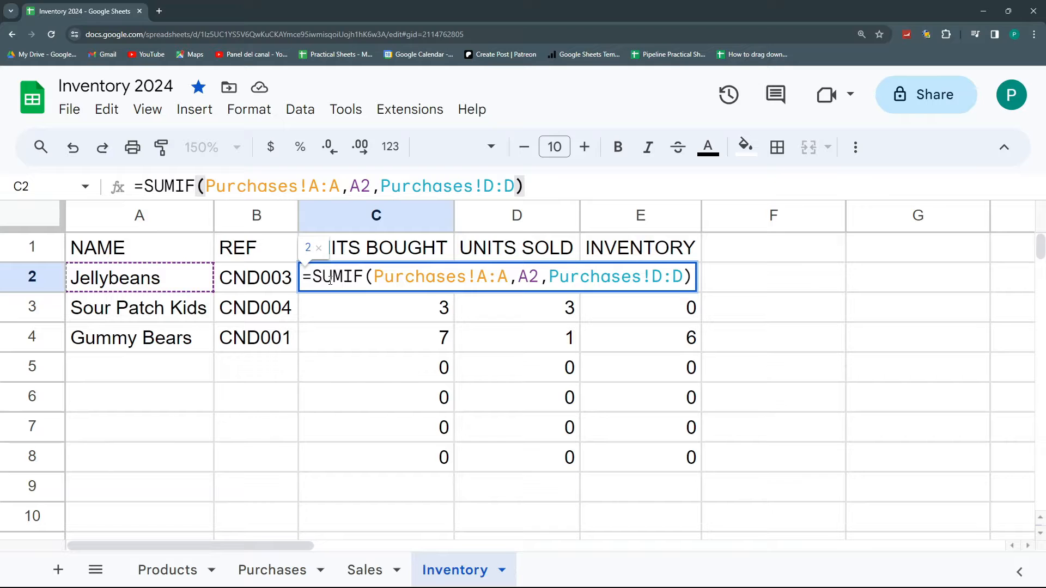
{"action": "type", "text": "if"}
{"action": "key", "text": "BackSpace"}
{"action": "key", "text": "BackSpace"}
{"action": "type", "text": "IF("}
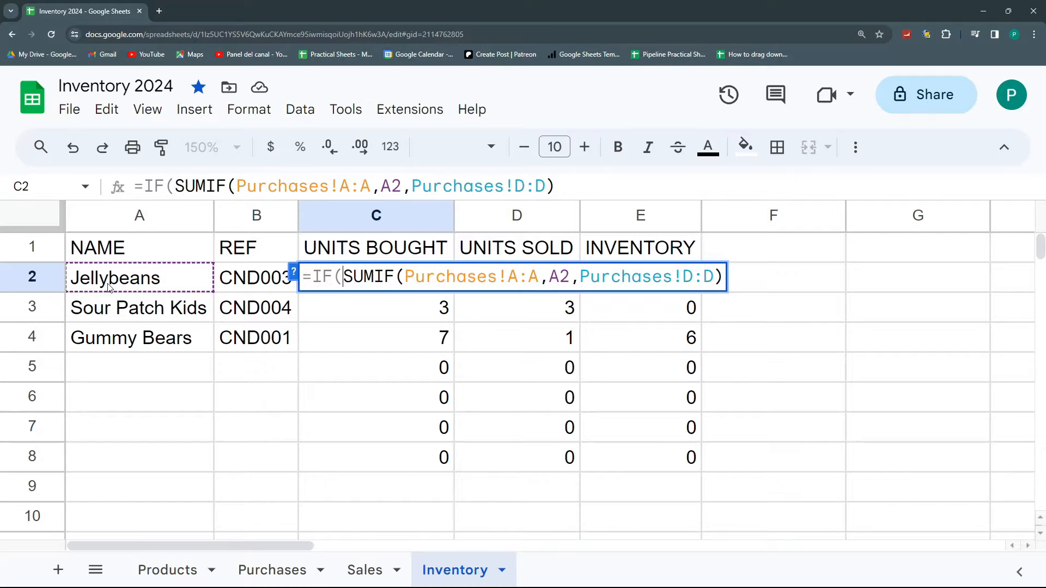
{"action": "left_click", "coordinate": [137, 282]}
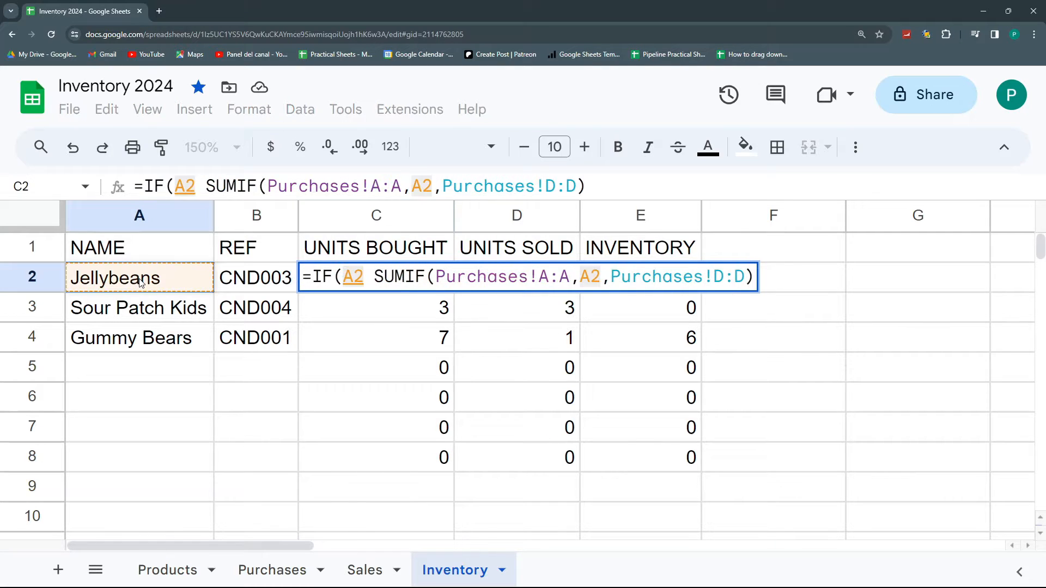
{"action": "type", "text": "=\"\""}
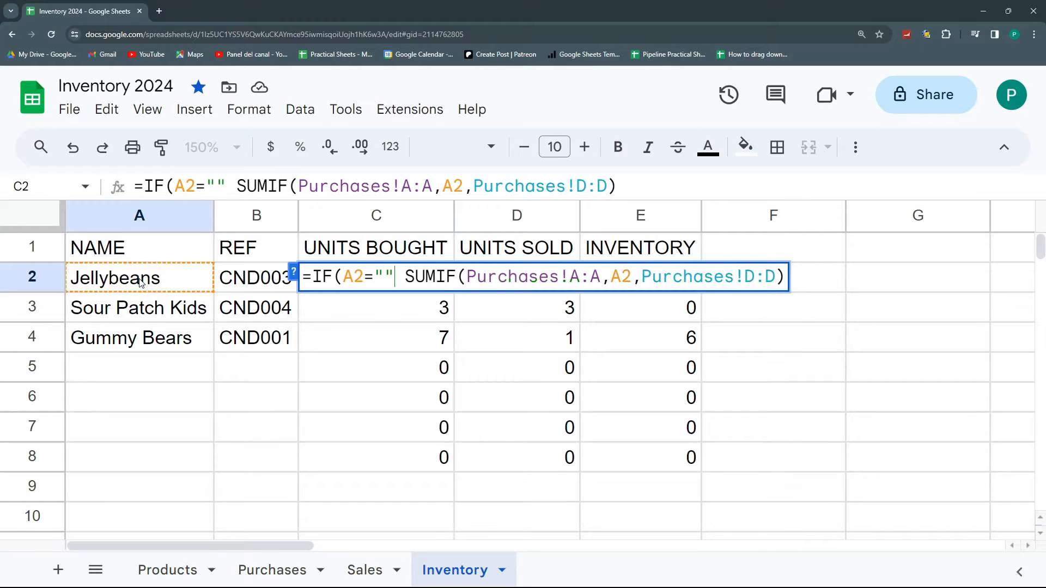
Leave the IF's true value empty in C2, keep the SUMIF as the false value, and copy the IF(A2="",, prefix
{"action": "type", "text": ";;"}
{"action": "key", "text": "BackSpace"}
{"action": "key", "text": "BackSpace"}
{"action": "type", "text": ",,"}
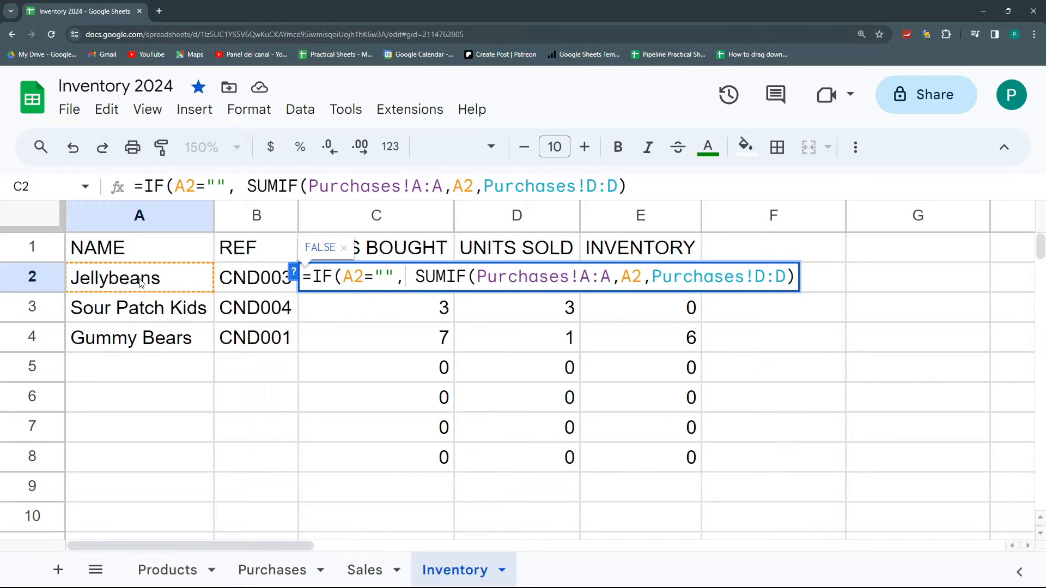
{"action": "key", "text": "Left"}
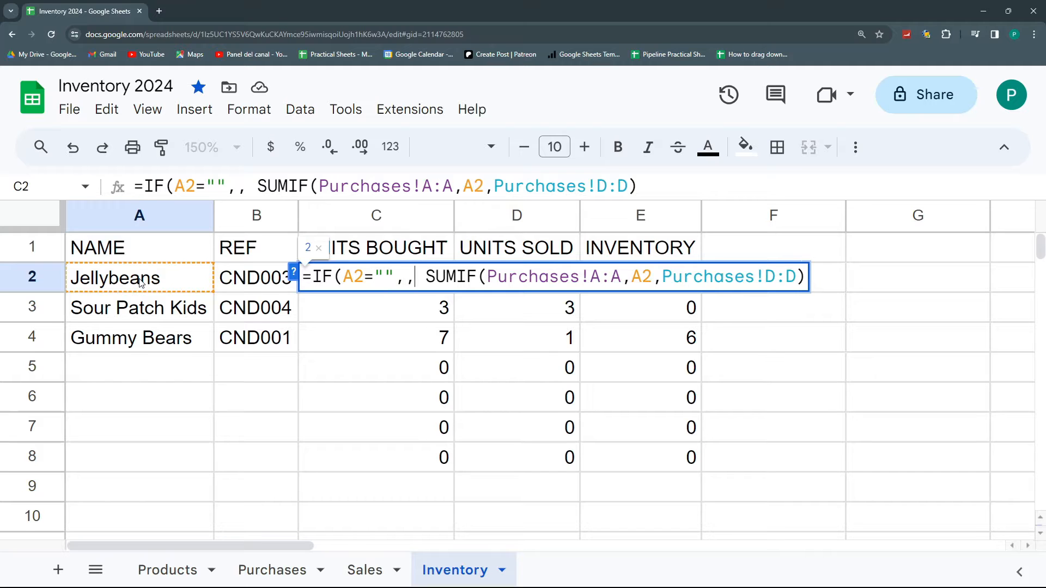
{"action": "key", "text": "Delete"}
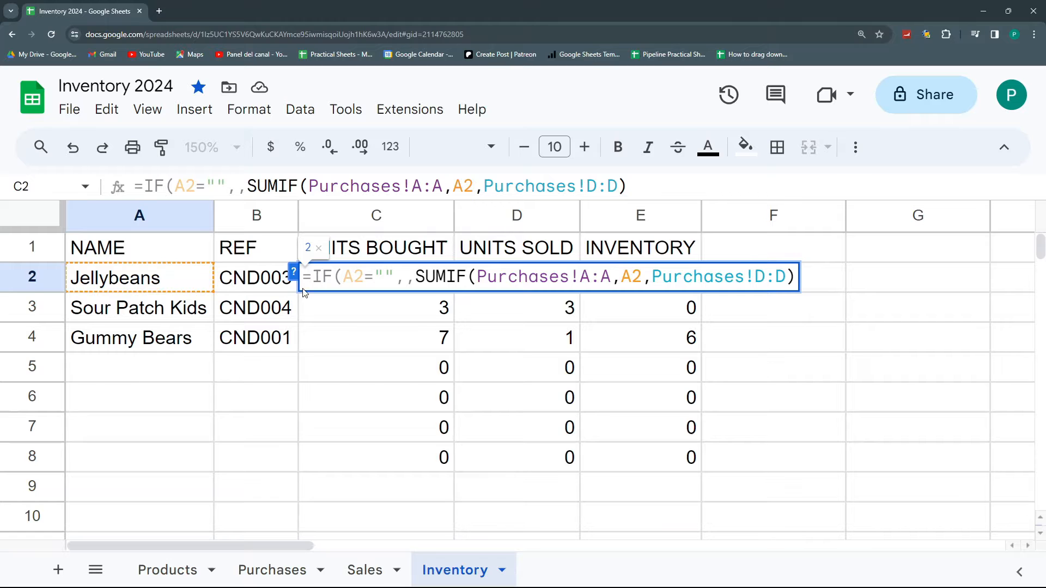
{"action": "left_click_drag", "start_coordinate": [416, 277], "coordinate": [312, 277]}
{"action": "key", "text": "ctrl+c"}
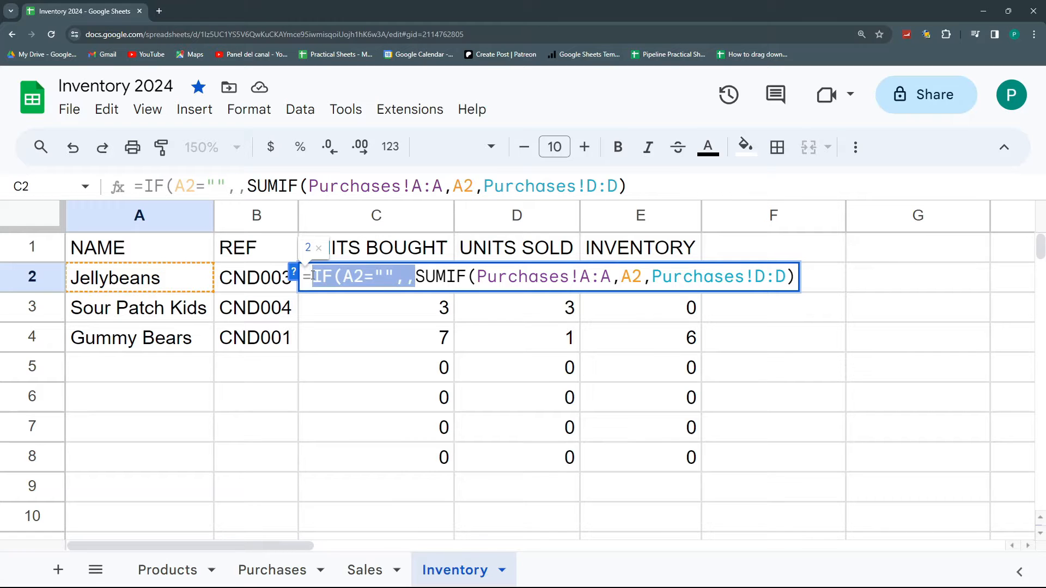
{"action": "key", "text": "Delete"}
{"action": "key", "text": "Return"}
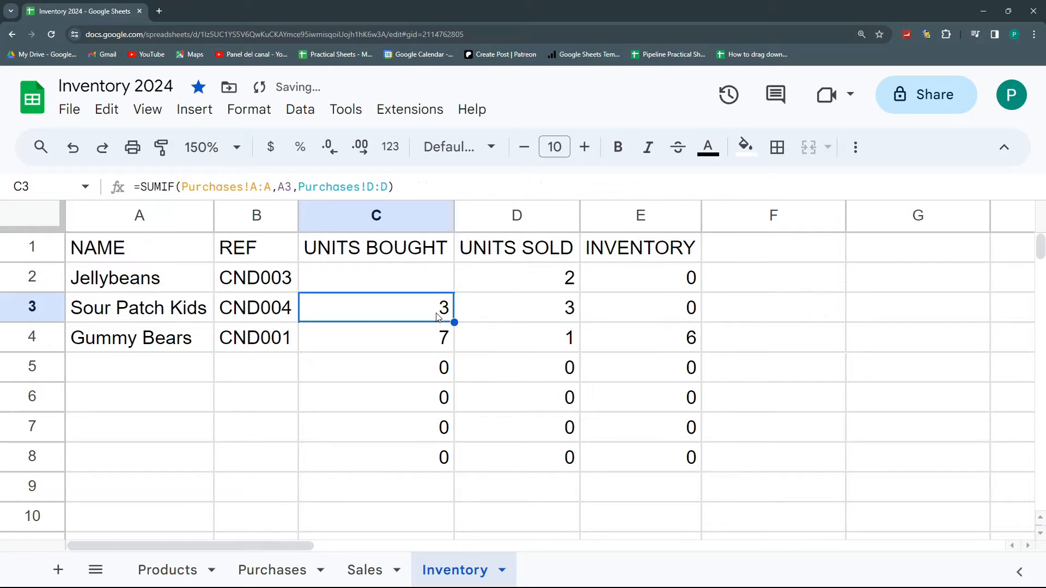
Add the copied IF(A2="",, prefix before the SUMIF of Sales units in Inventory cell D2
{"action": "left_click", "coordinate": [504, 283]}
{"action": "double_click", "coordinate": [503, 288]}
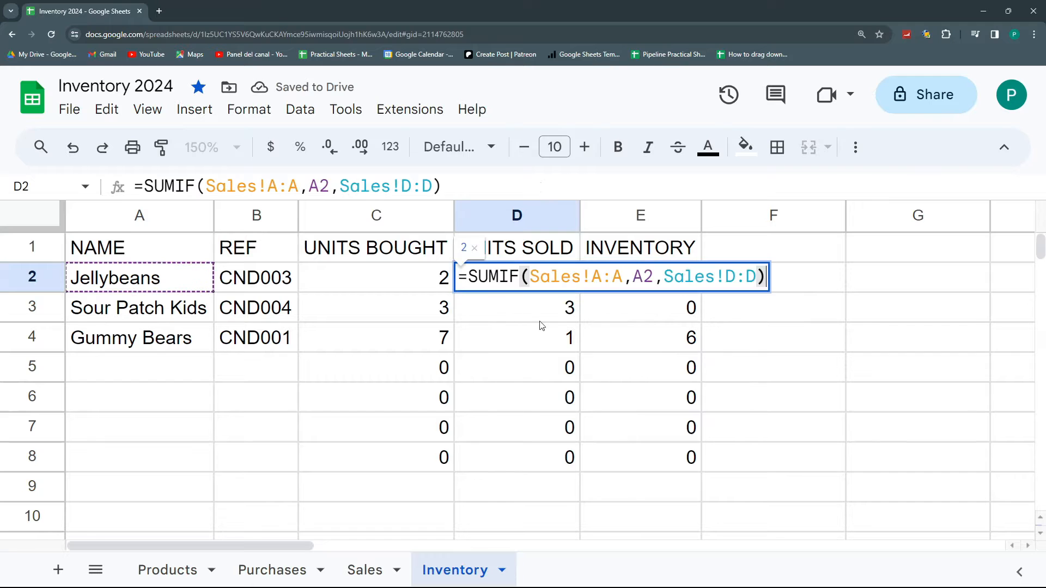
{"action": "left_click", "coordinate": [470, 277]}
{"action": "key", "text": "ctrl+v"}
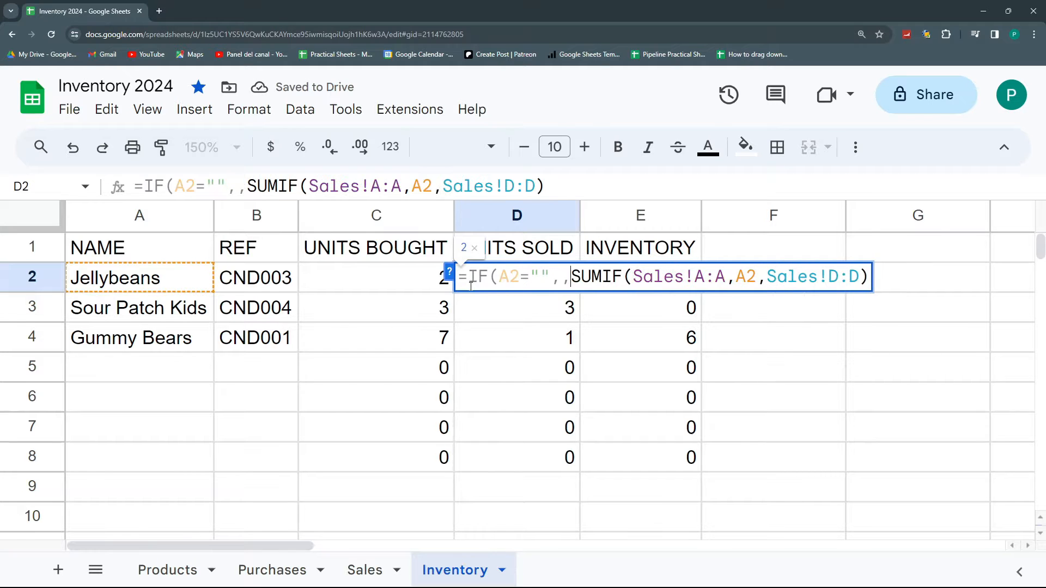
{"action": "key", "text": "Return"}
Add the copied IF(A2="",, prefix before C2-D2 in Inventory cell E2
{"action": "left_click", "coordinate": [651, 277]}
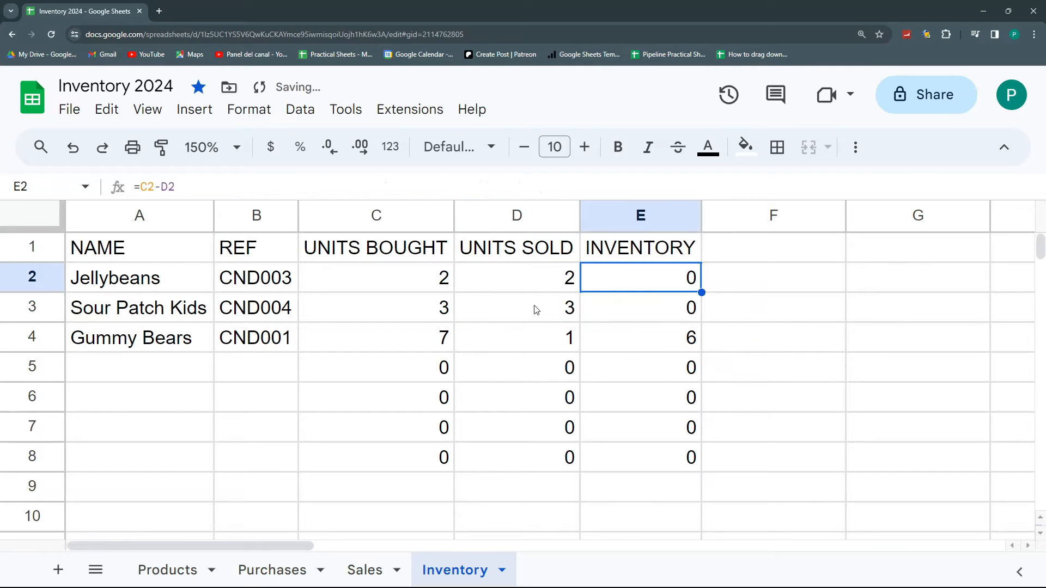
{"action": "key", "text": "Return"}
{"action": "left_click", "coordinate": [592, 278]}
{"action": "key", "text": "ctrl+v"}
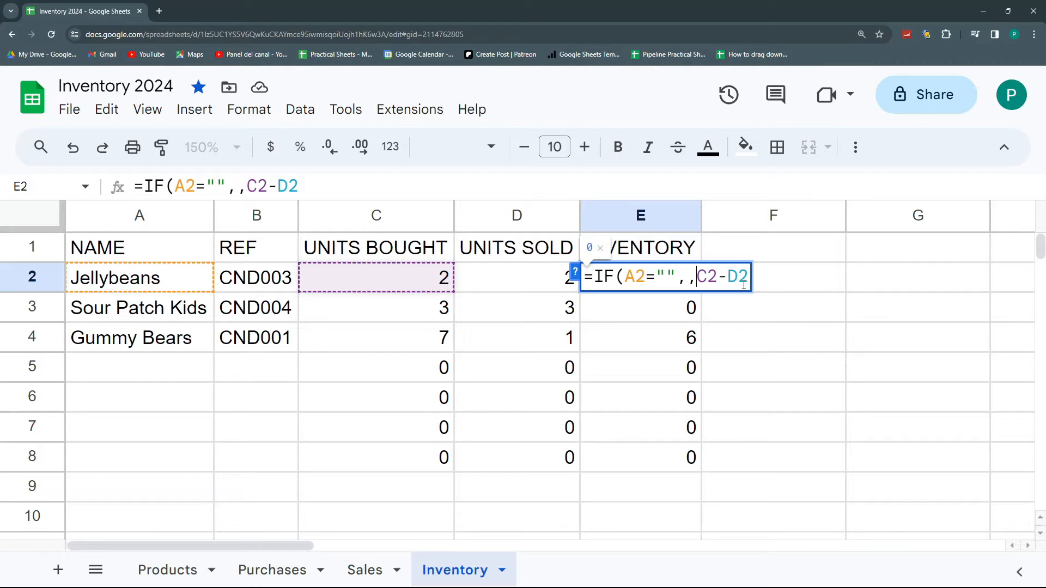
{"action": "key", "text": "Return"}
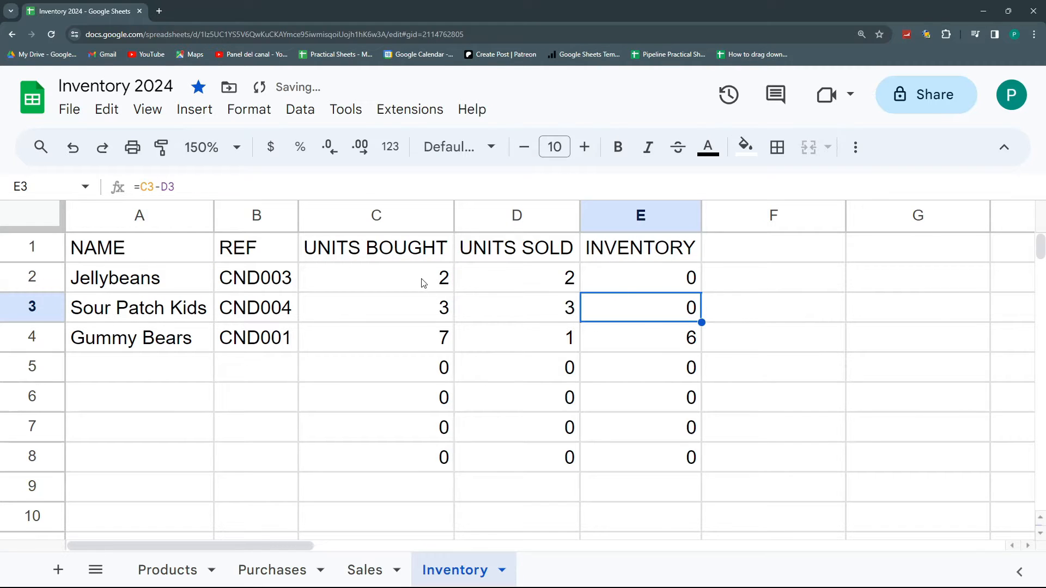
Fill the Inventory formulas in B2:E2 down through row 1000, replacing the old formulas in the rows below
{"action": "left_click_drag", "start_coordinate": [423, 280], "coordinate": [491, 287]}
{"action": "left_click_drag", "start_coordinate": [280, 281], "coordinate": [659, 279]}
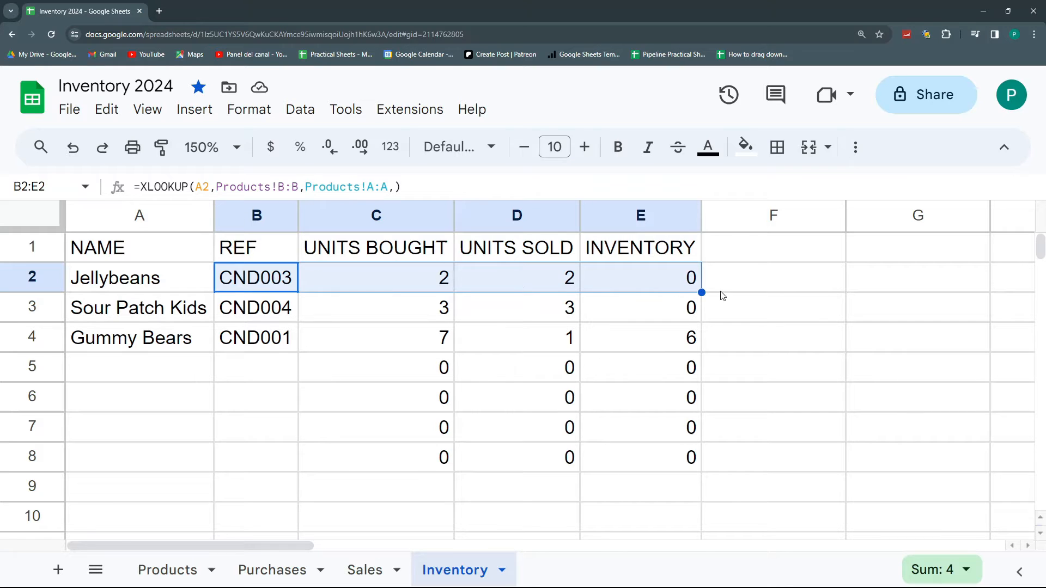
{"action": "double_click", "coordinate": [701, 294]}
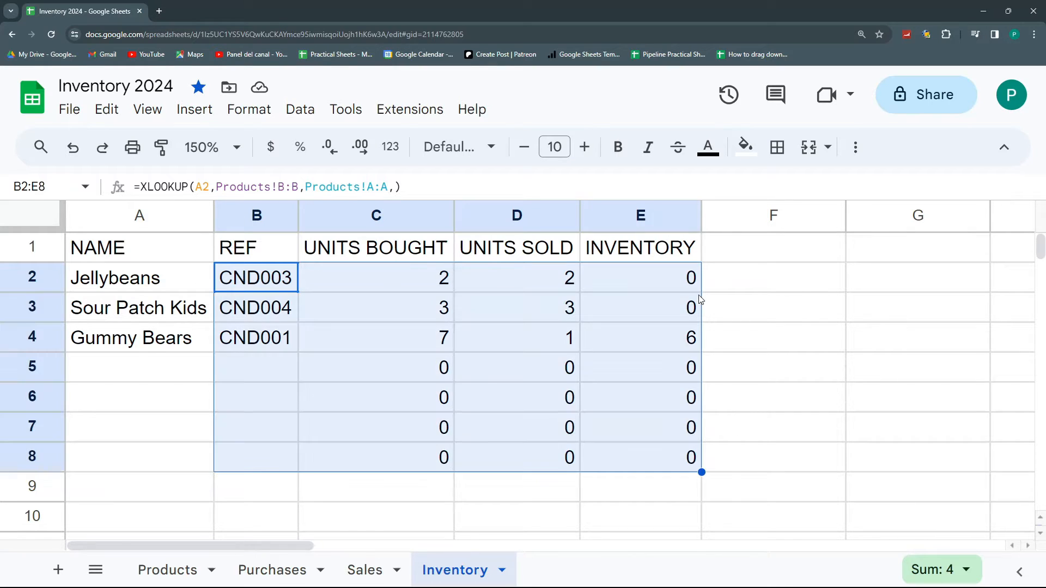
{"action": "key", "text": "ctrl+shift+Down"}
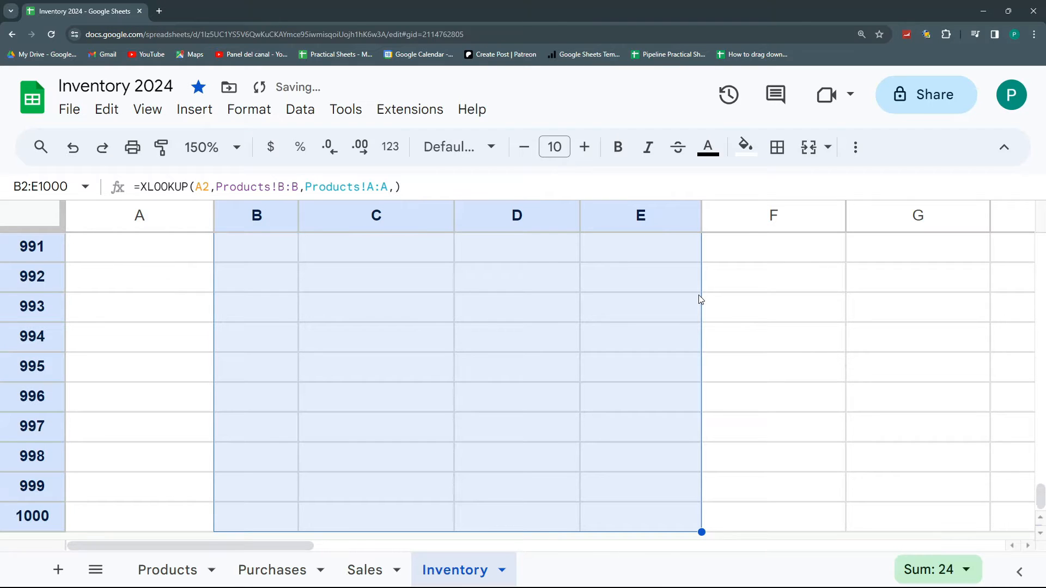
{"action": "key", "text": "ctrl+Up"}
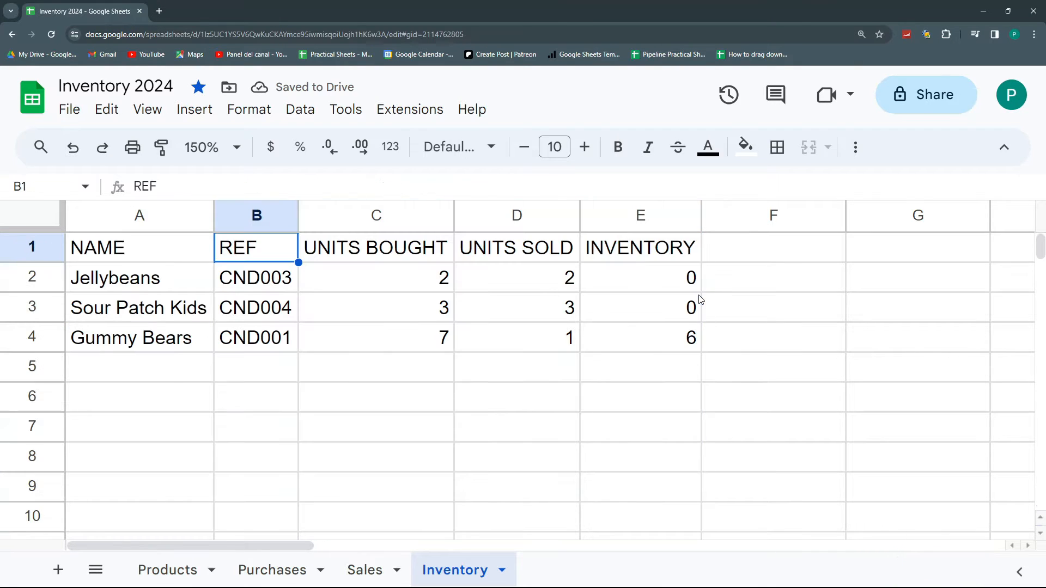
{"action": "key", "text": "Down"}
{"action": "key", "text": "Down"}
{"action": "key", "text": "Down"}
{"action": "key", "text": "Down"}
{"action": "key", "text": "Down"}
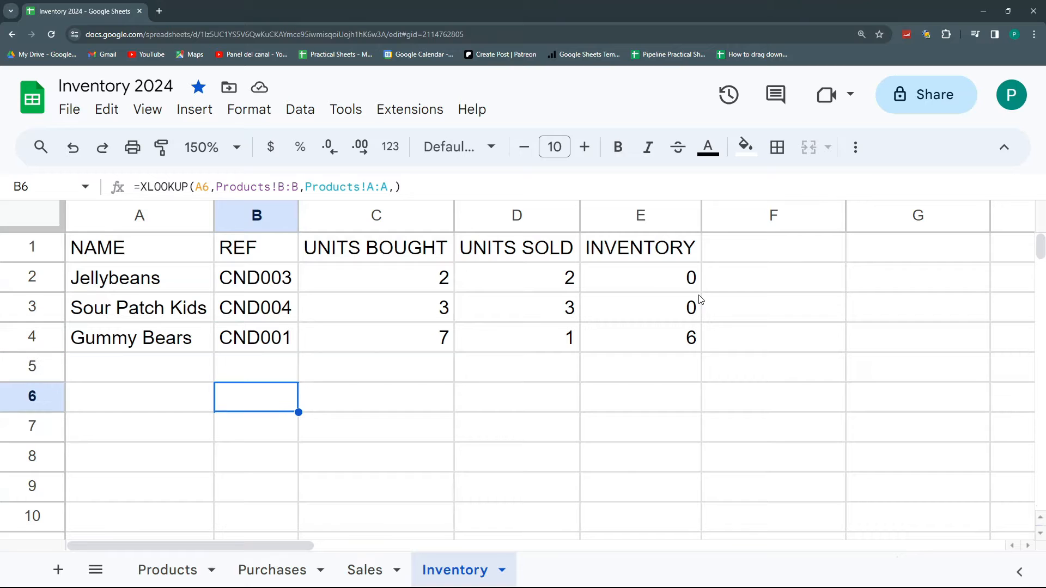
Delete the unused columns F through Z from the Inventory sheet
{"action": "left_click", "coordinate": [766, 217]}
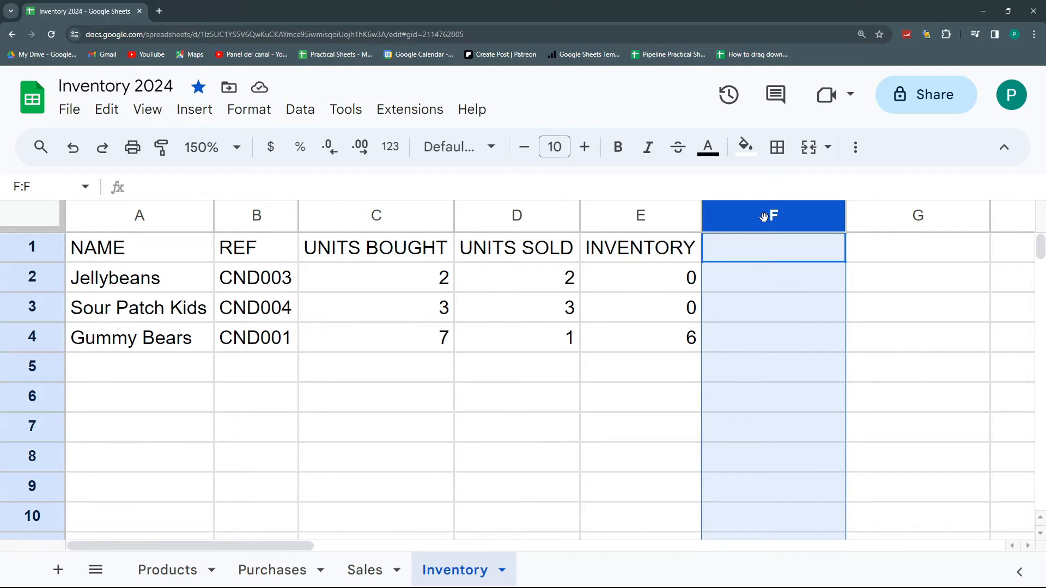
{"action": "key", "text": "ctrl+shift+Right"}
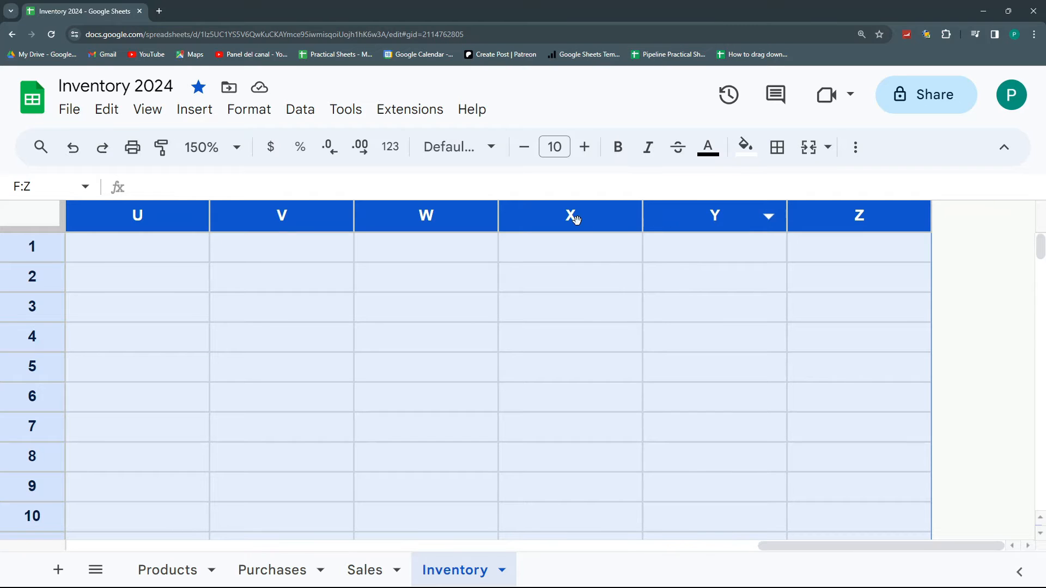
{"action": "key", "text": "ctrl+alt+minus"}
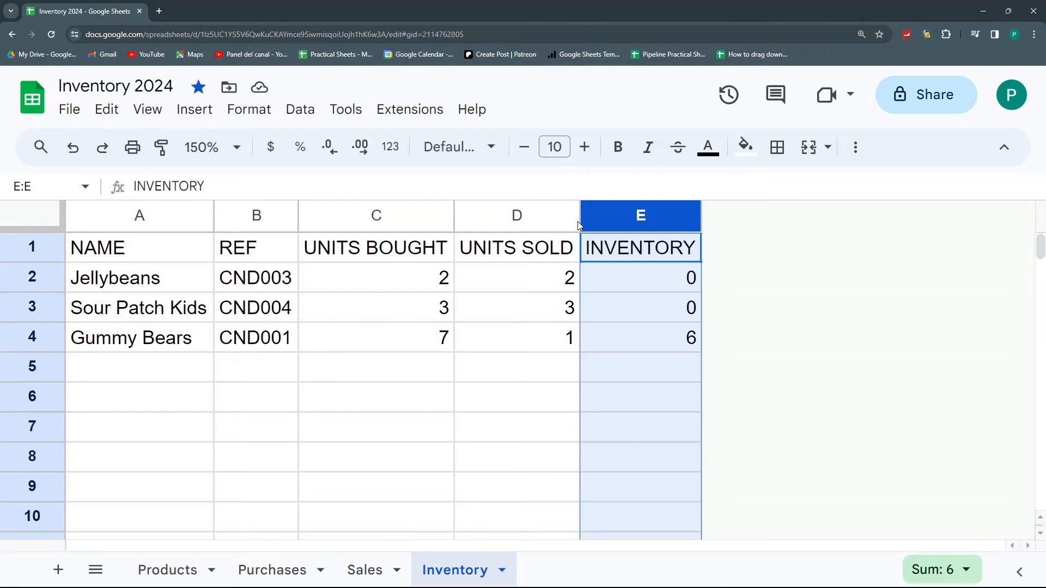
{"action": "left_click", "coordinate": [379, 362]}
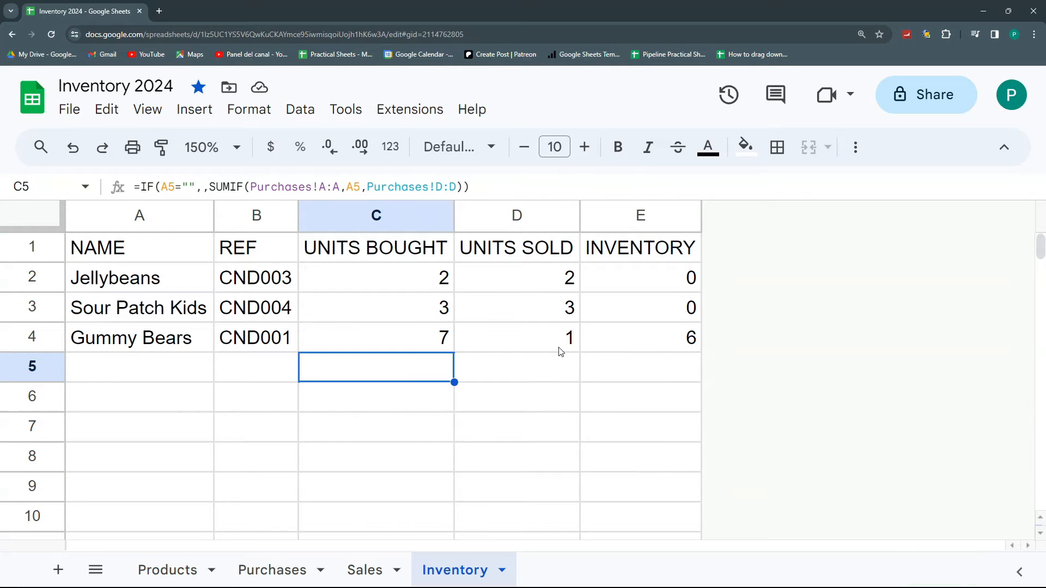
Review the inventory values in E2:E4 and compare the Products, Purchases and Sales sheets with the Inventory summary
{"action": "left_click", "coordinate": [620, 351]}
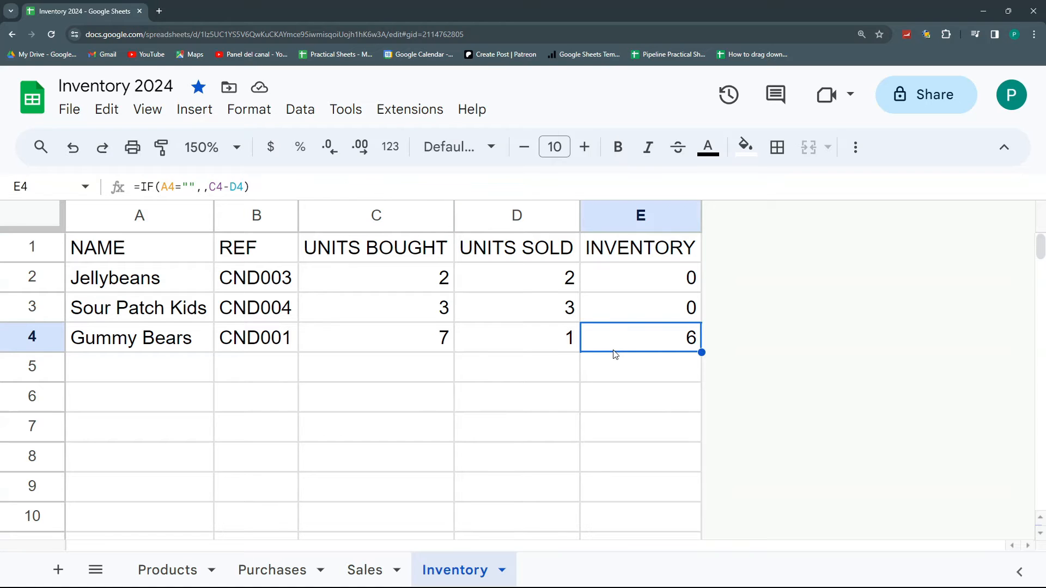
{"action": "left_click", "coordinate": [663, 307]}
{"action": "left_click", "coordinate": [663, 286]}
{"action": "left_click", "coordinate": [684, 341], "text": "shift"}
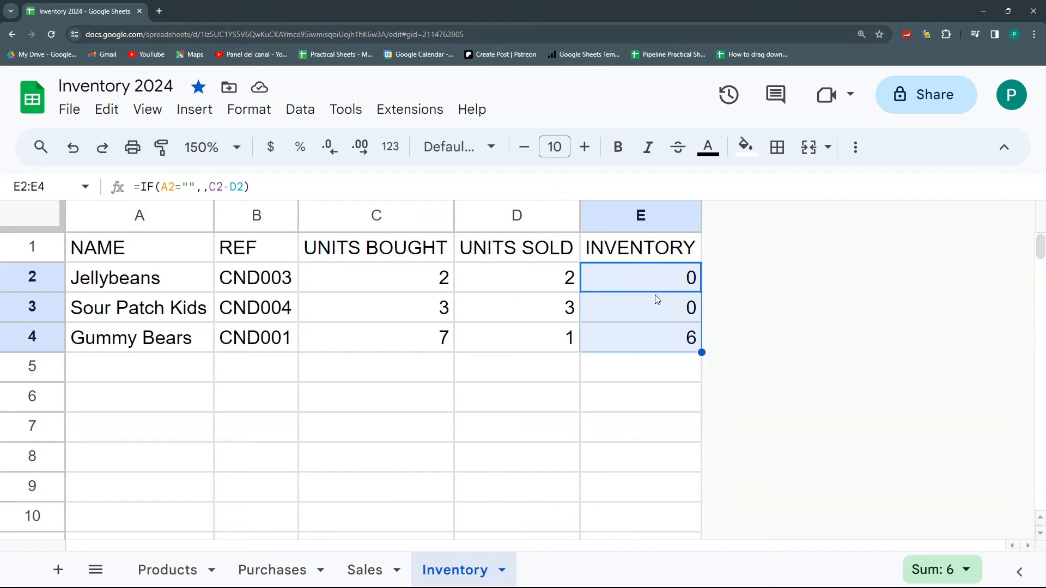
{"action": "left_click", "coordinate": [610, 307]}
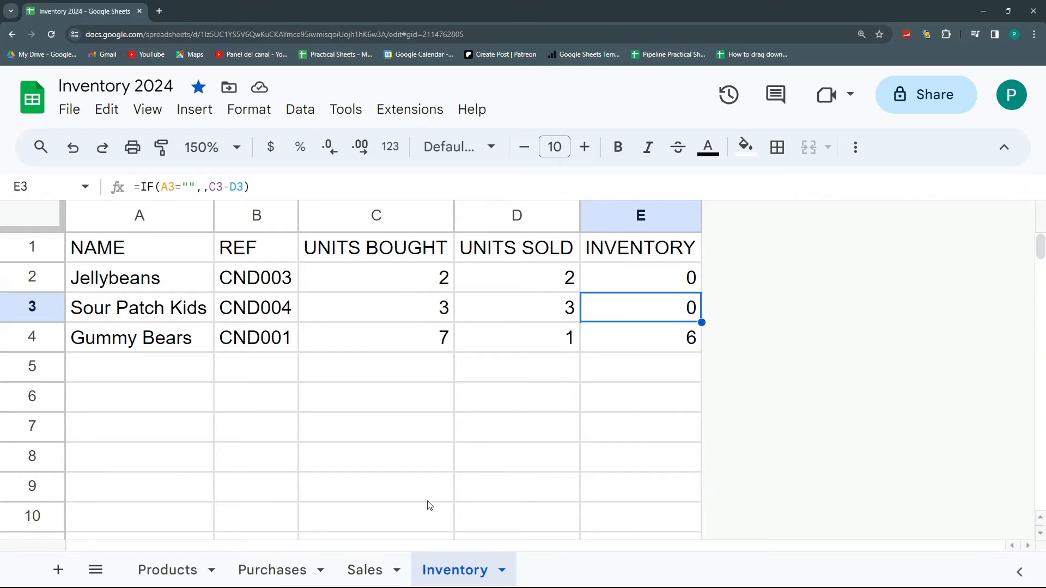
{"action": "left_click", "coordinate": [360, 570]}
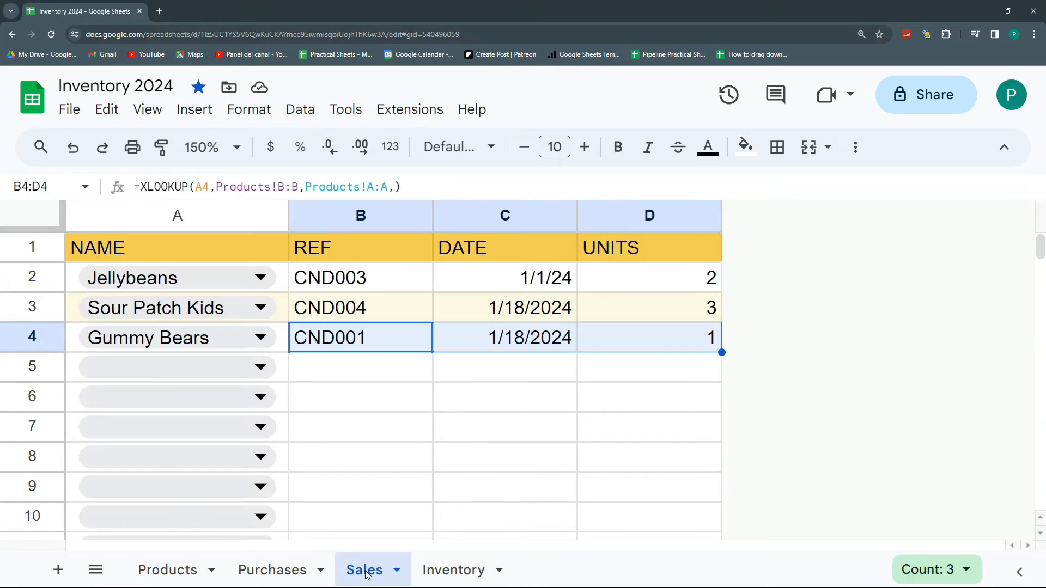
{"action": "left_click", "coordinate": [456, 569]}
{"action": "left_click", "coordinate": [470, 398]}
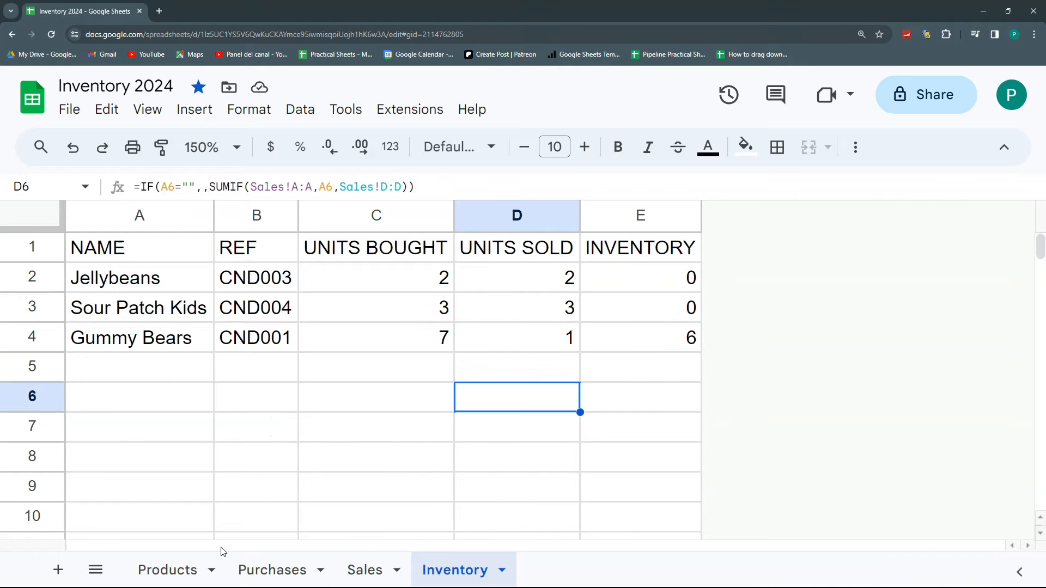
{"action": "left_click", "coordinate": [181, 571]}
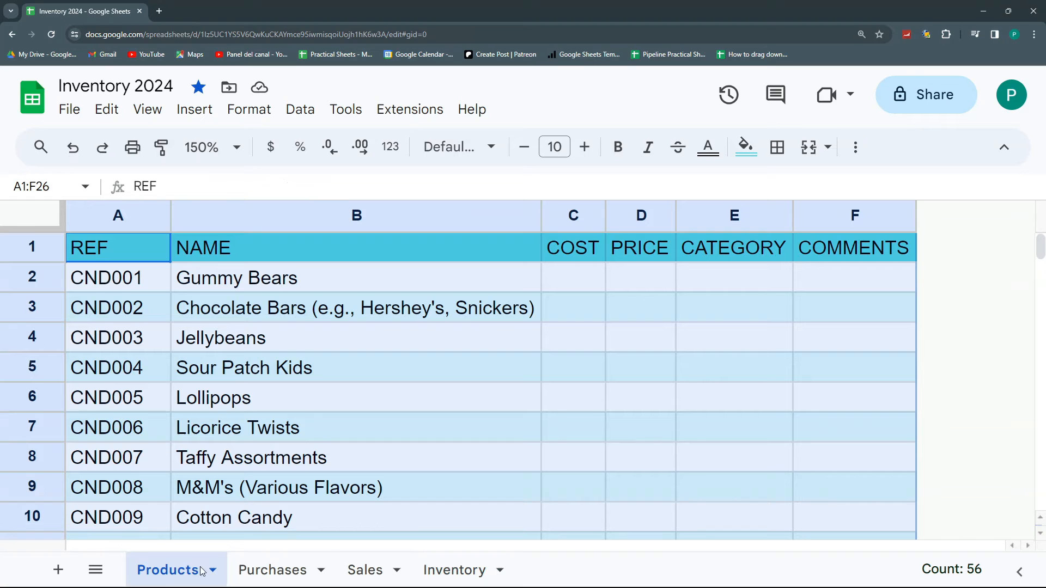
{"action": "left_click", "coordinate": [279, 572]}
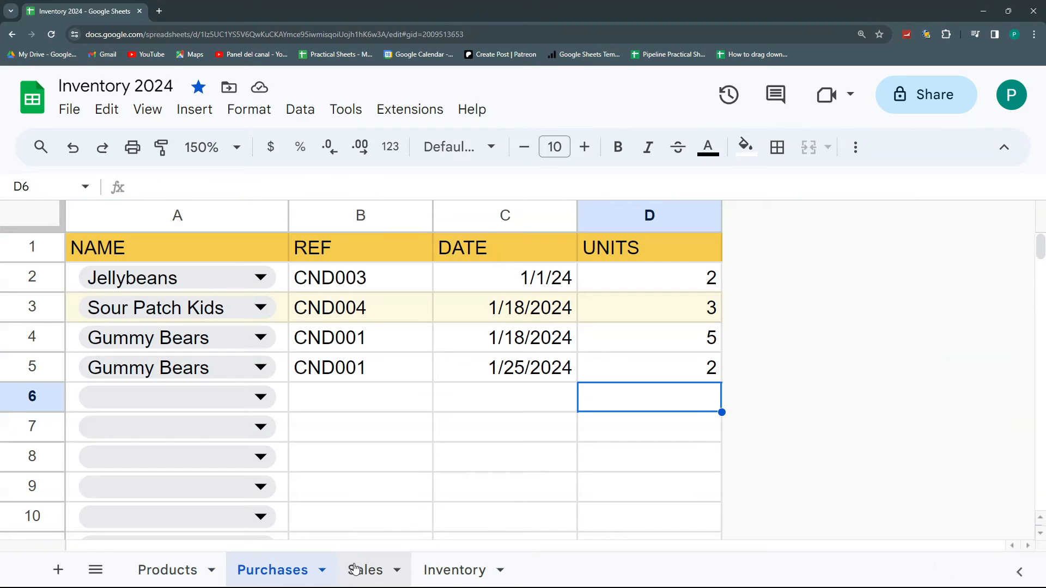
{"action": "left_click", "coordinate": [354, 570]}
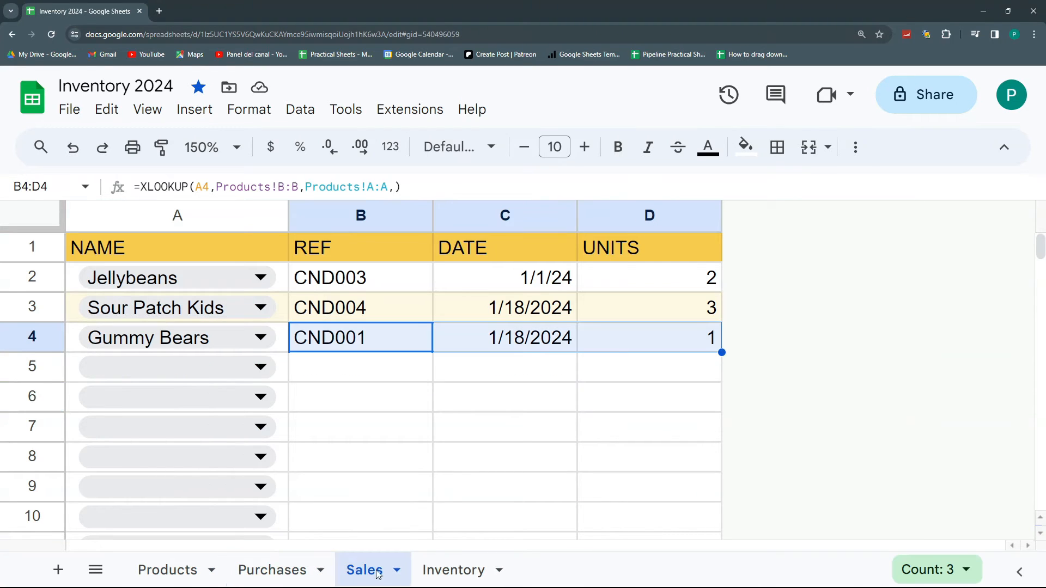
{"action": "left_click", "coordinate": [442, 568]}
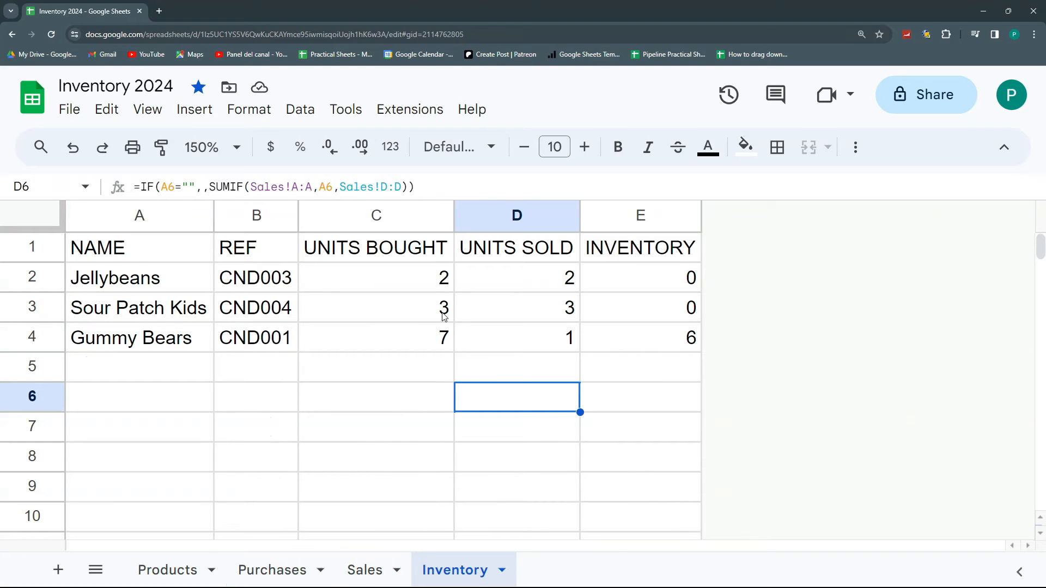